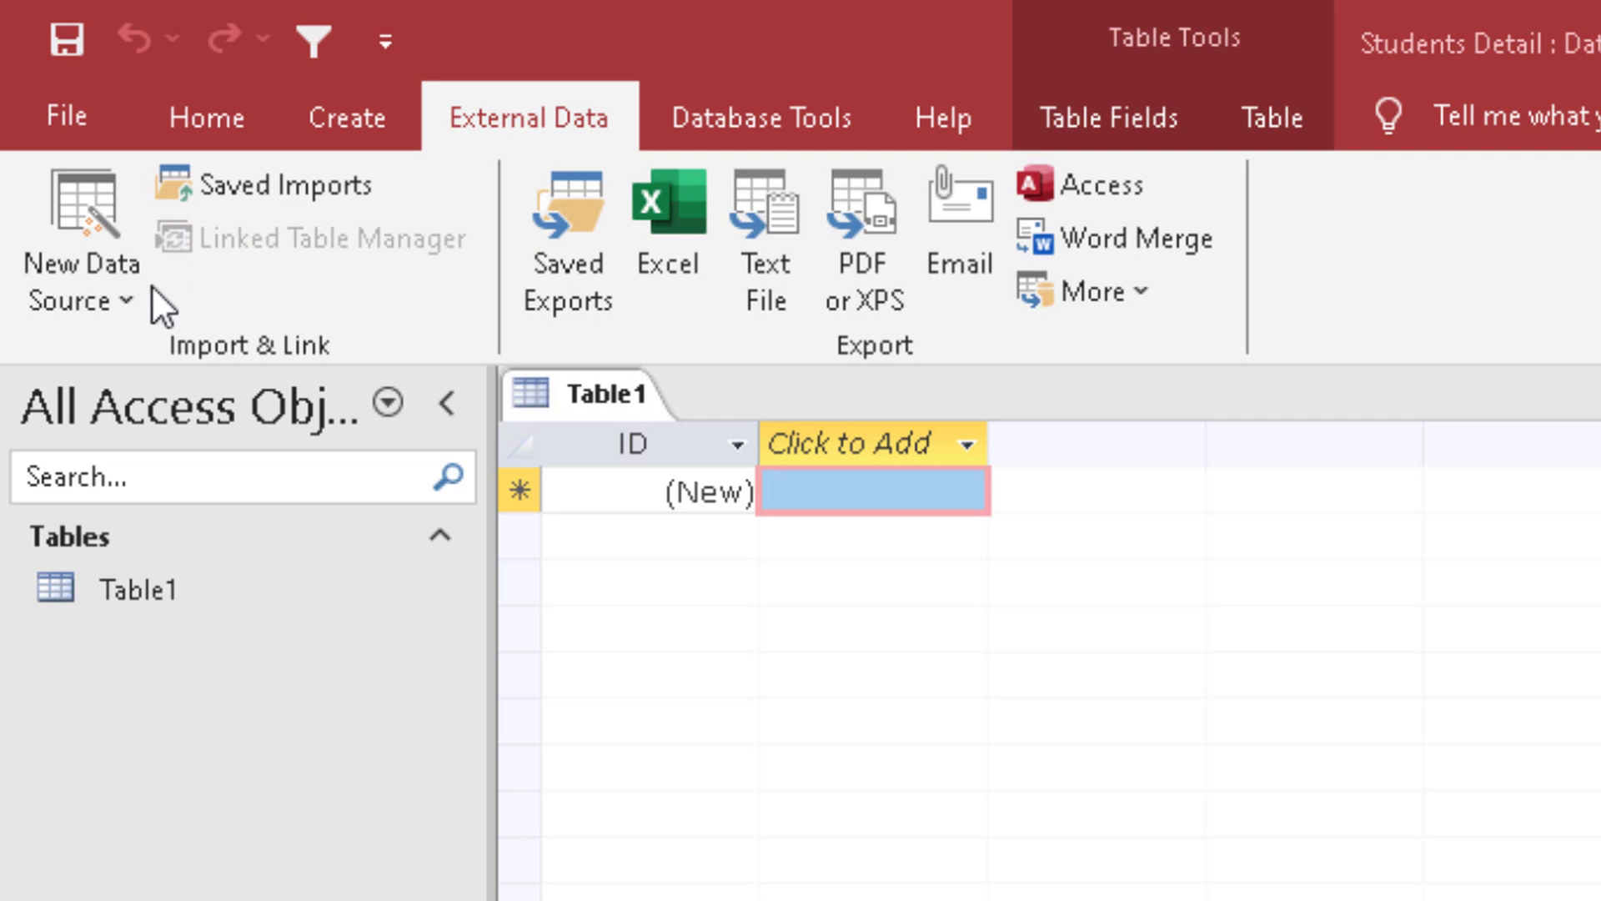
# Step: Switch the new table to Design View, saving it as Table1
pyautogui.rightClick(547, 396)
pyautogui.click(658, 602)
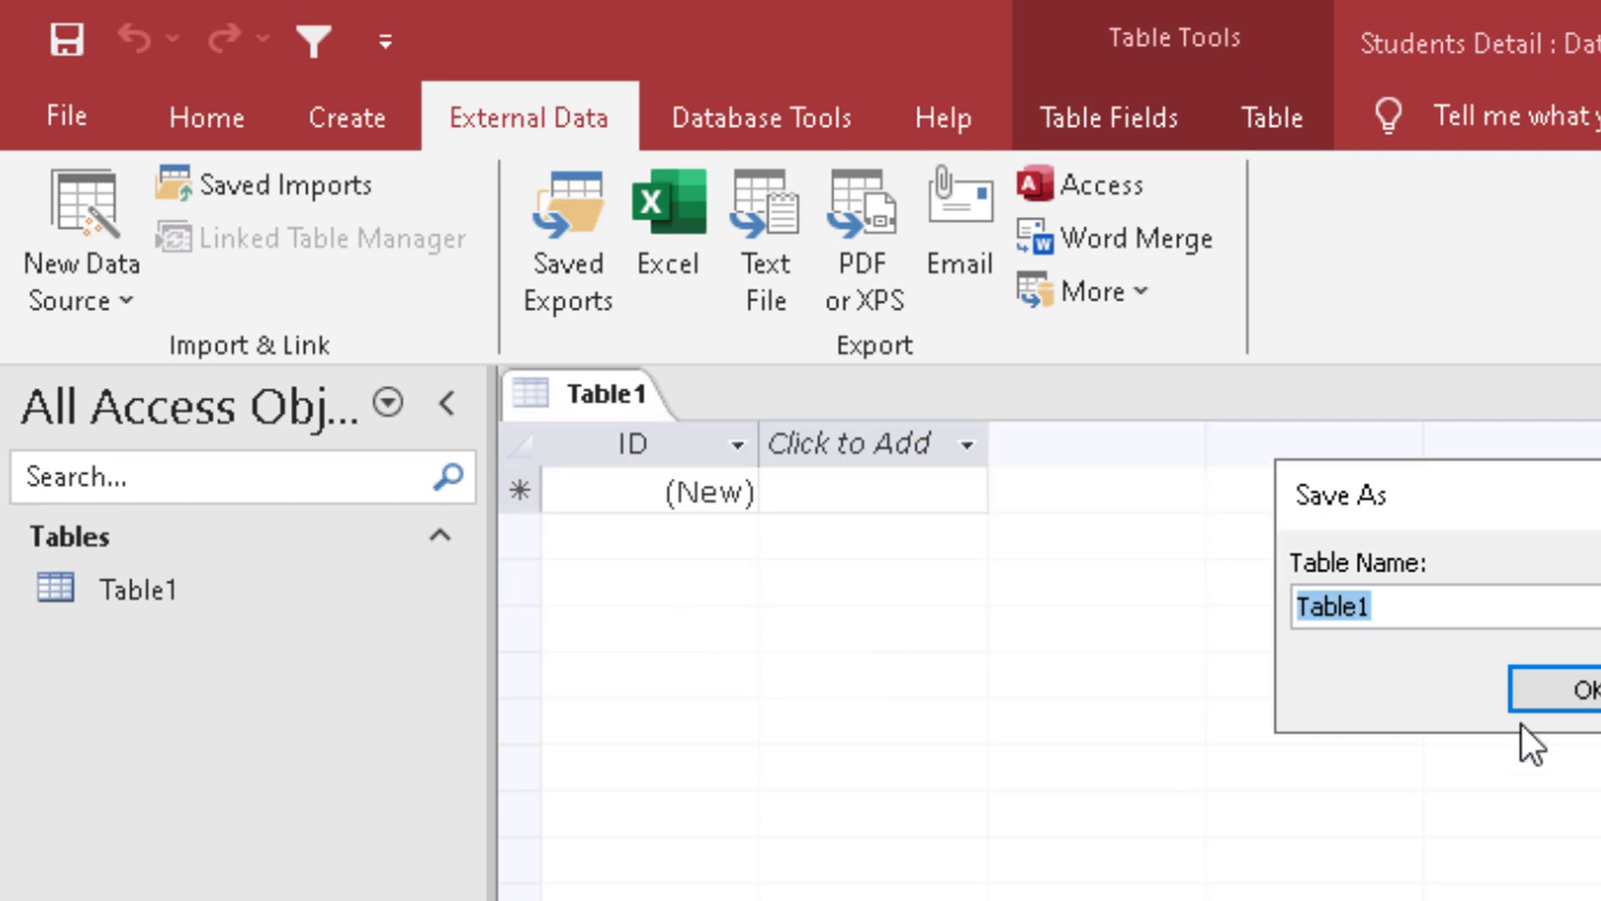
pyautogui.click(1567, 696)
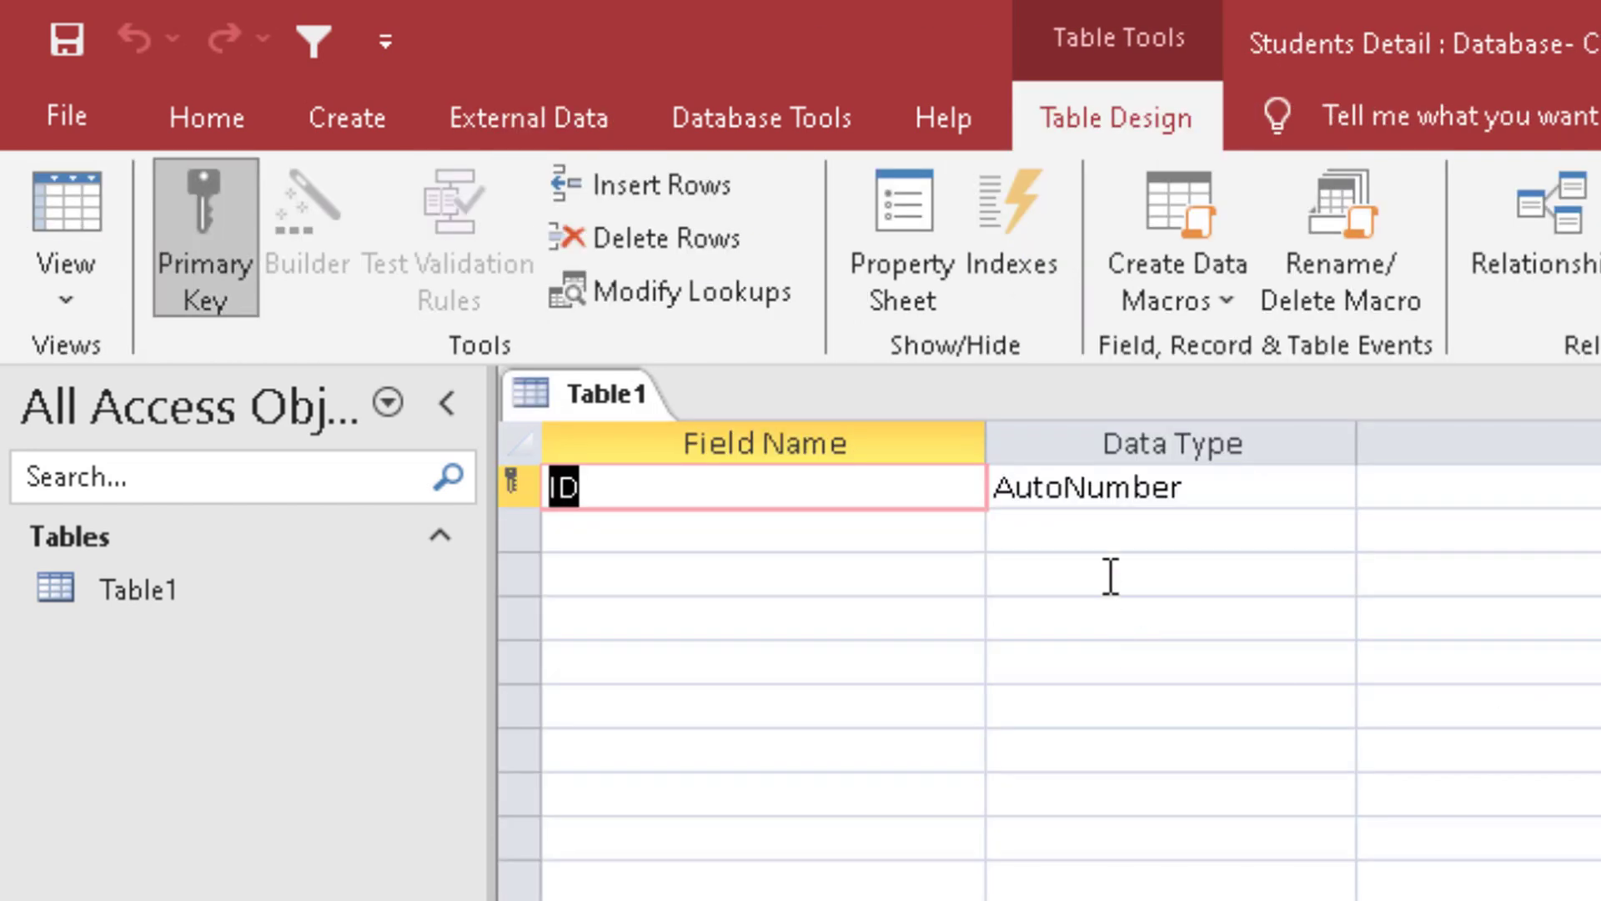
# Step: Rename the primary key field StudentID and add the Short Text fields SName and Father
pyautogui.write('StudentID')
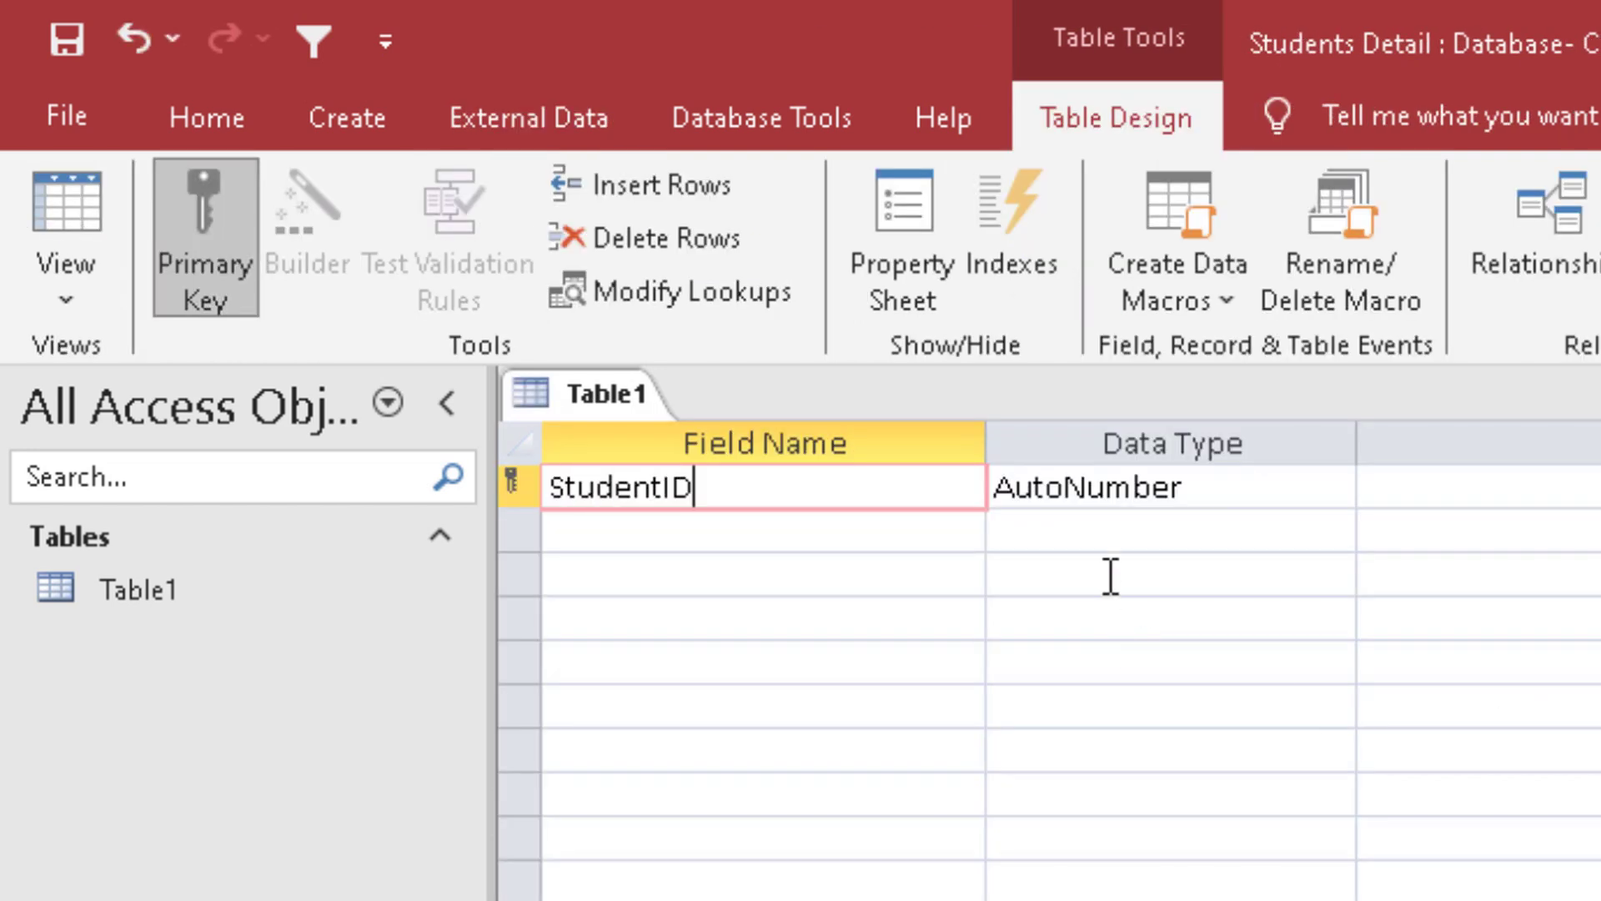
pyautogui.press('Tab')
pyautogui.press('Tab')
pyautogui.press('Tab')
pyautogui.write('SName')
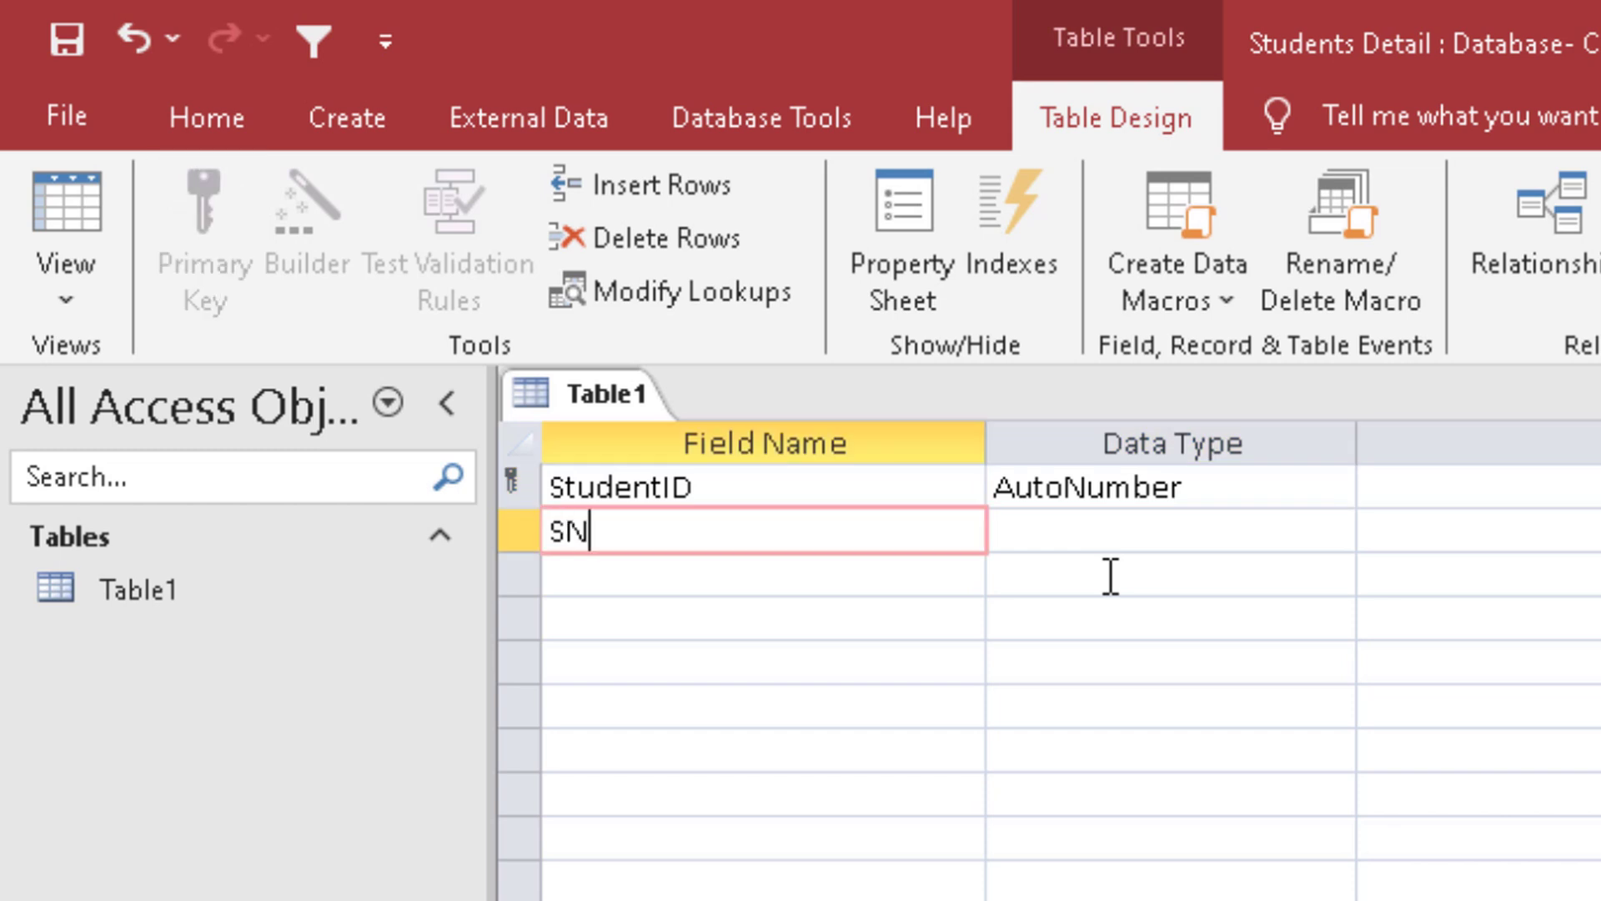
pyautogui.press('Tab')
pyautogui.press('Tab')
pyautogui.press('Tab')
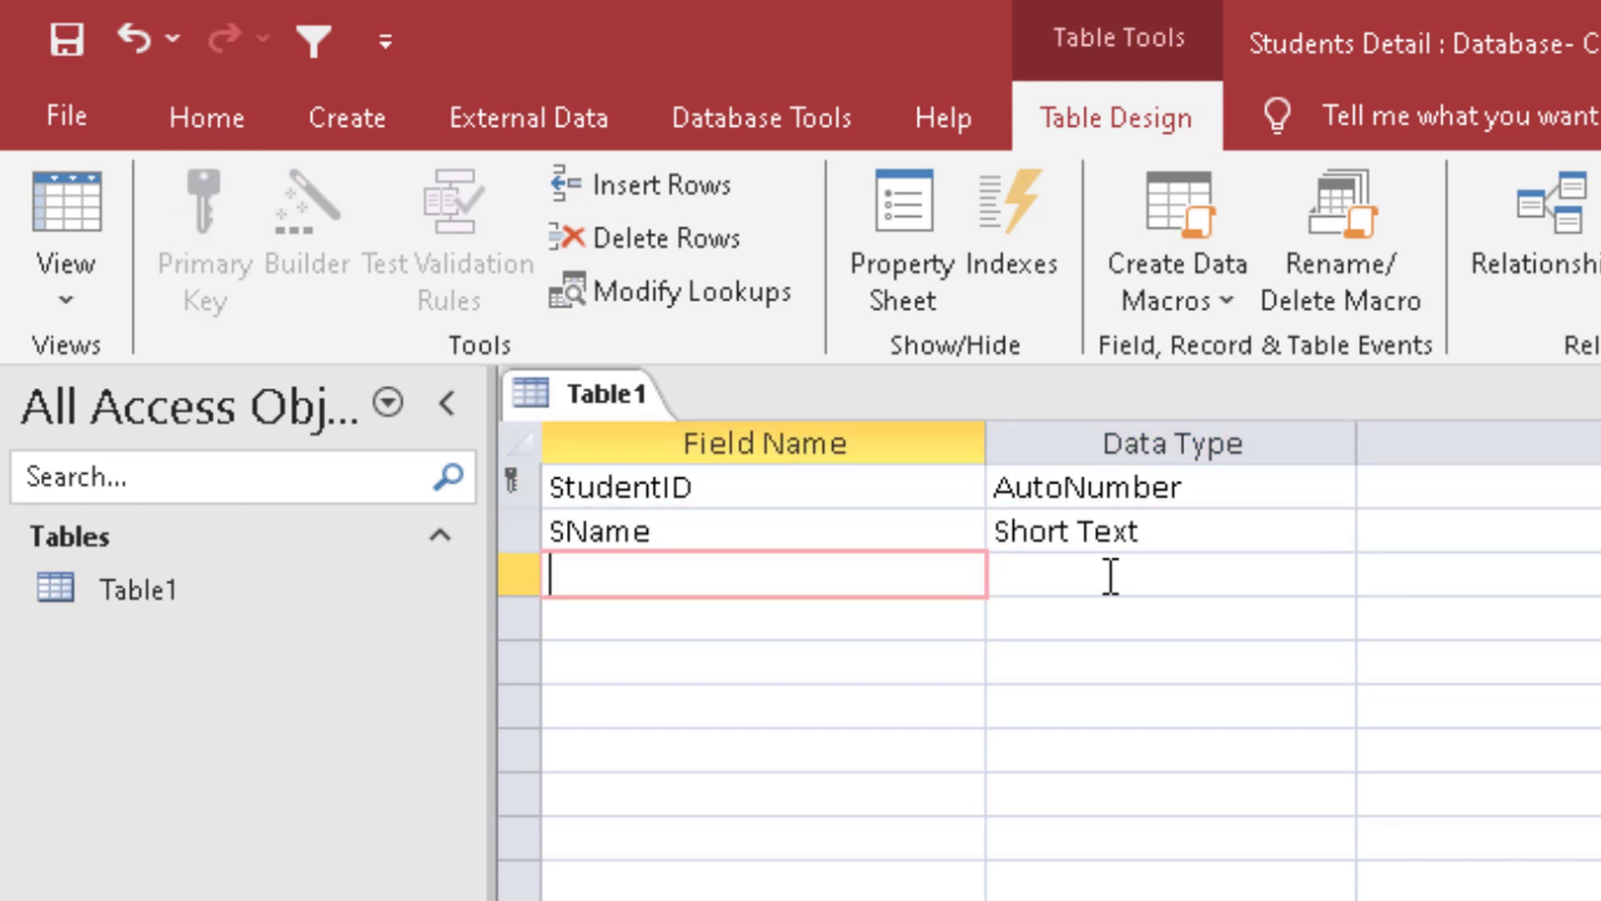
pyautogui.write('Father')
pyautogui.press('Tab')
pyautogui.press('Tab')
pyautogui.press('Tab')
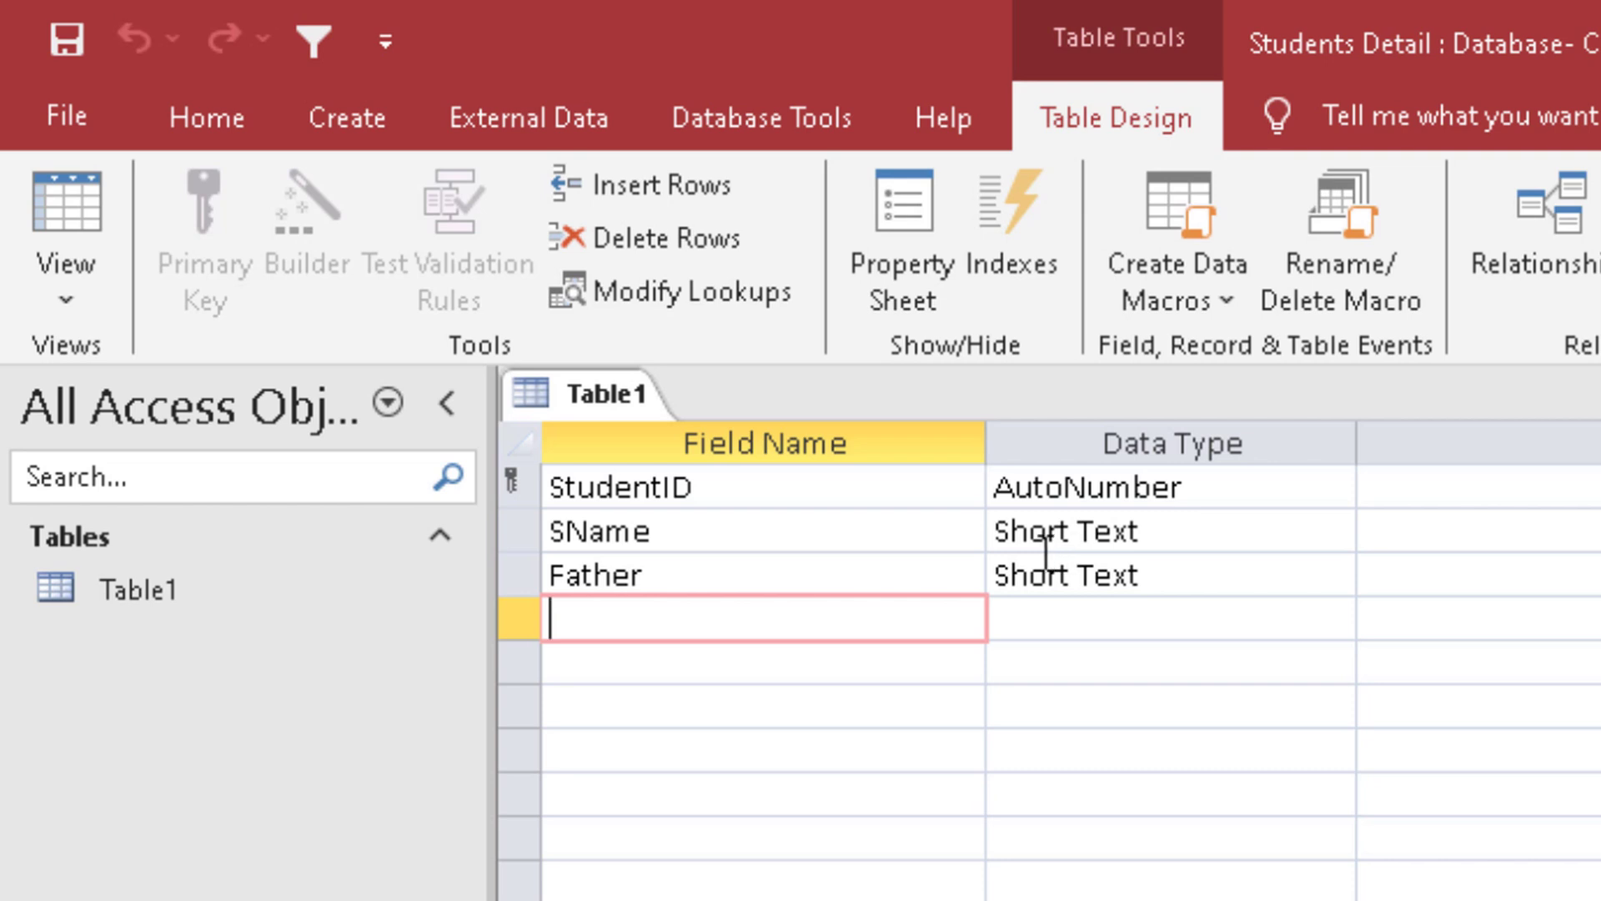
# Step: Reopen Table1 in Datasheet View and enter two student records, each with the student's name and the father's name
pyautogui.hotkey('ctrl', 'w')
pyautogui.doubleClick(268, 583)
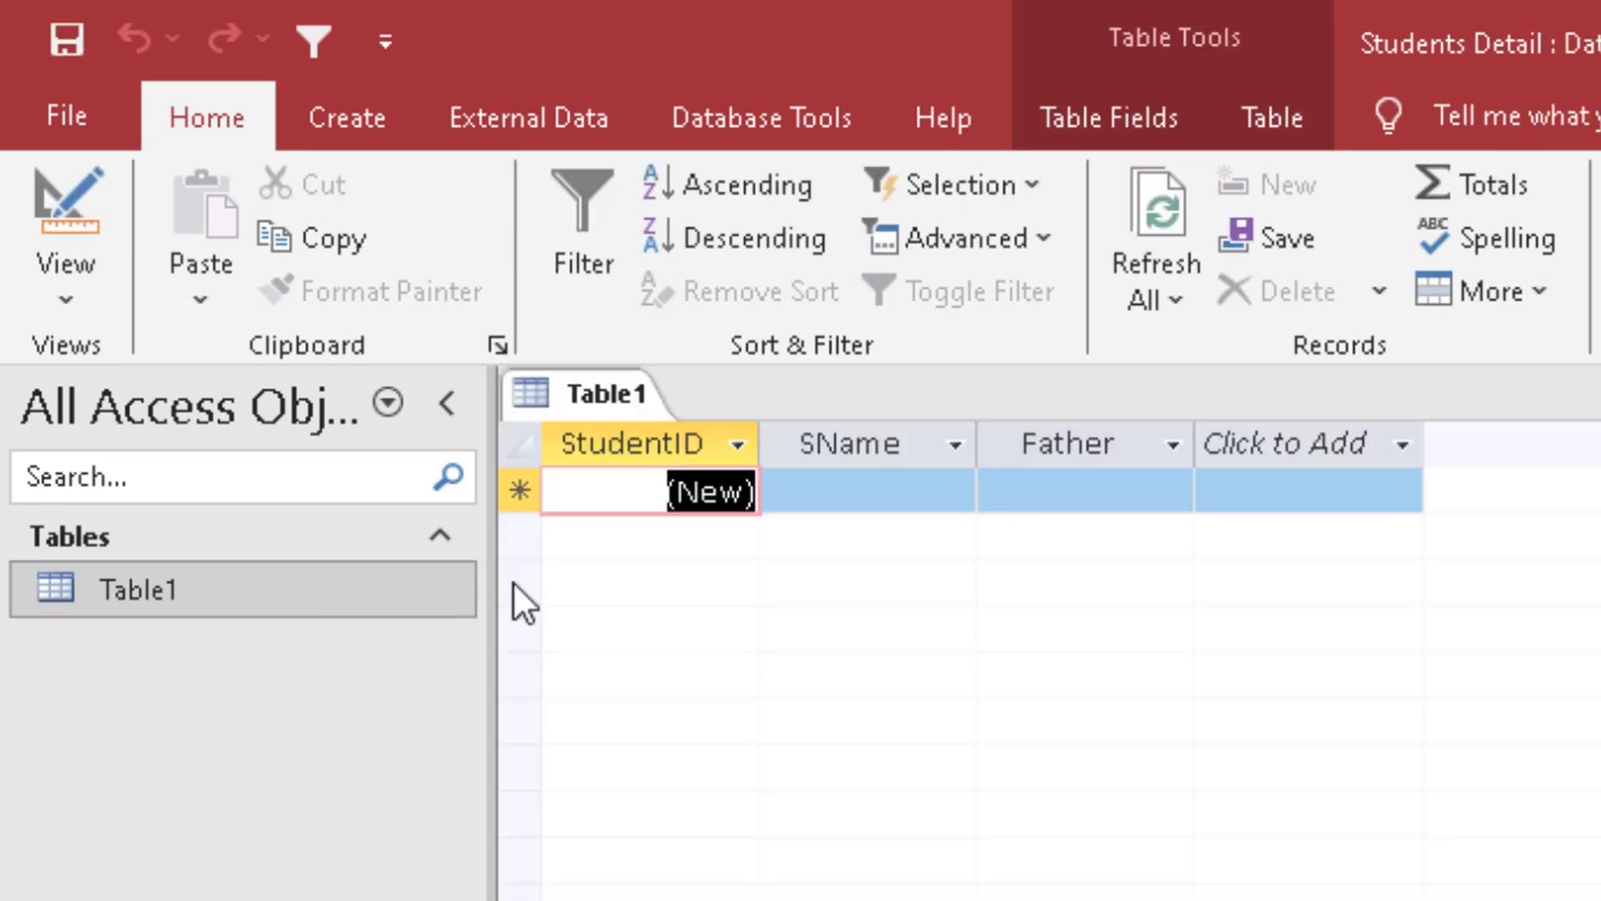
pyautogui.click(862, 480)
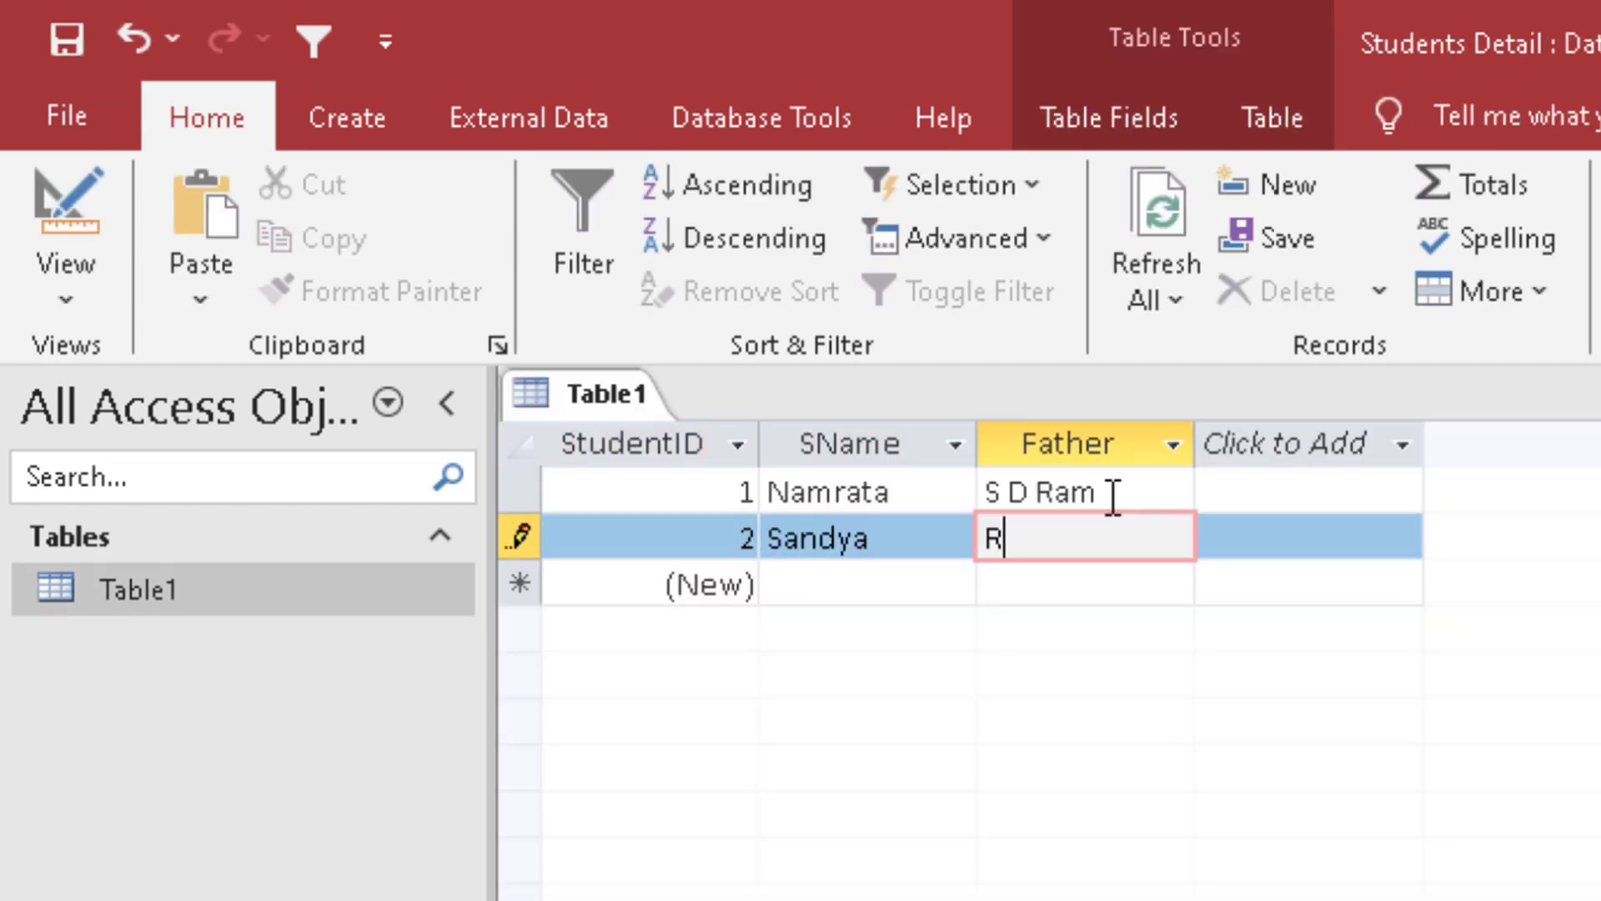
pyautogui.write('J M')
pyautogui.press('Tab')
pyautogui.press('Tab')
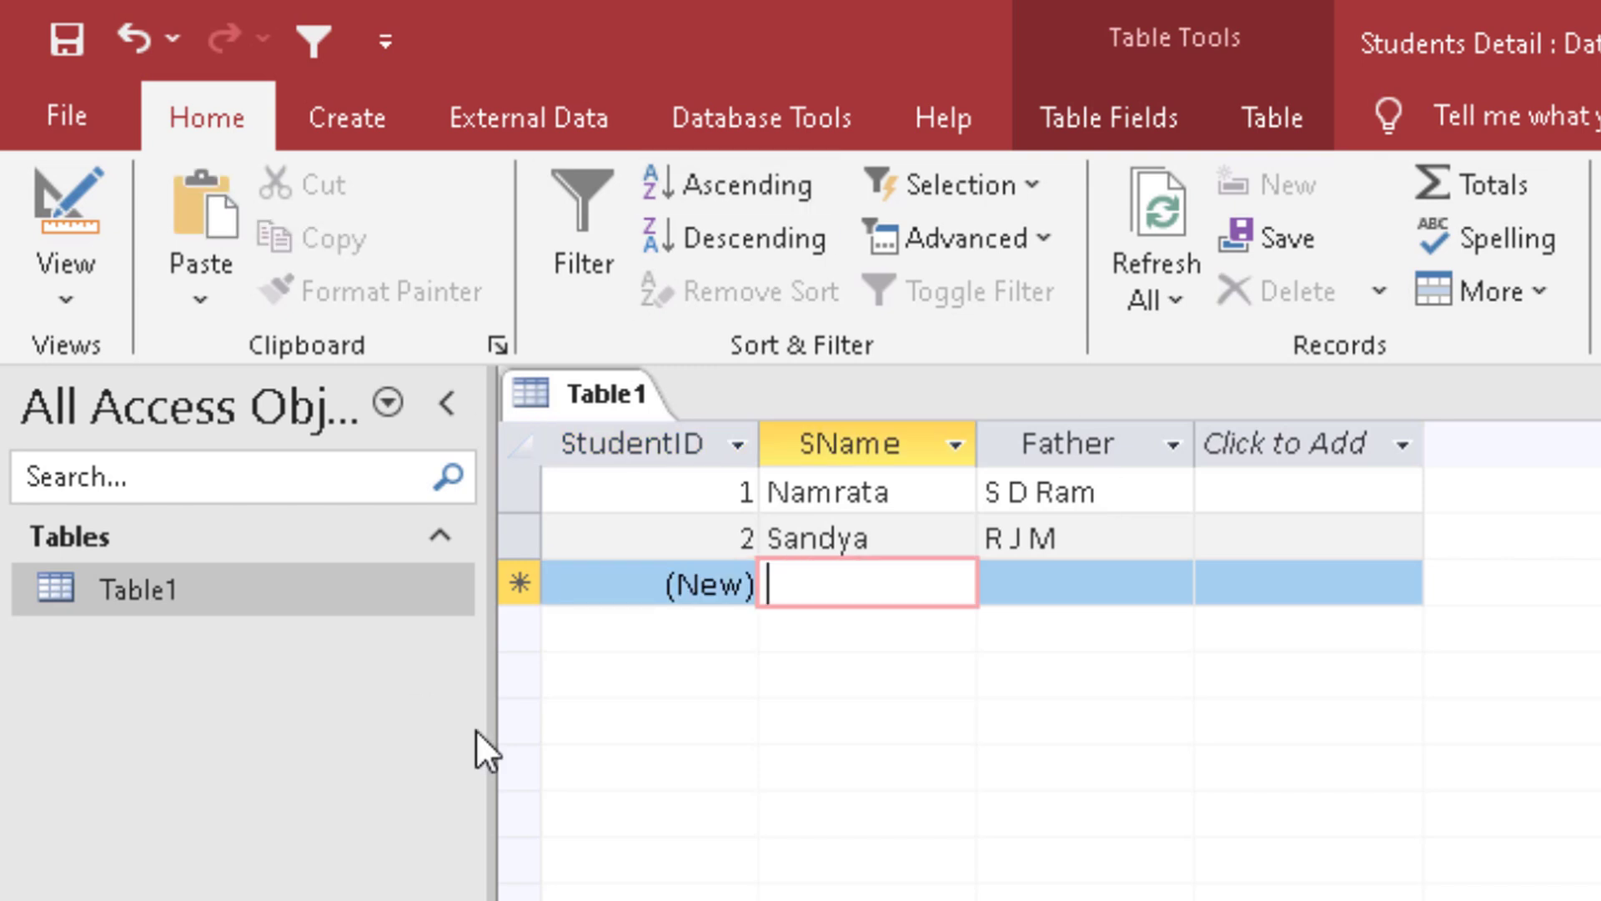
# Step: Close Table1, reopen it to check the entered records, and close it again
pyautogui.hotkey('ctrl', 'w')
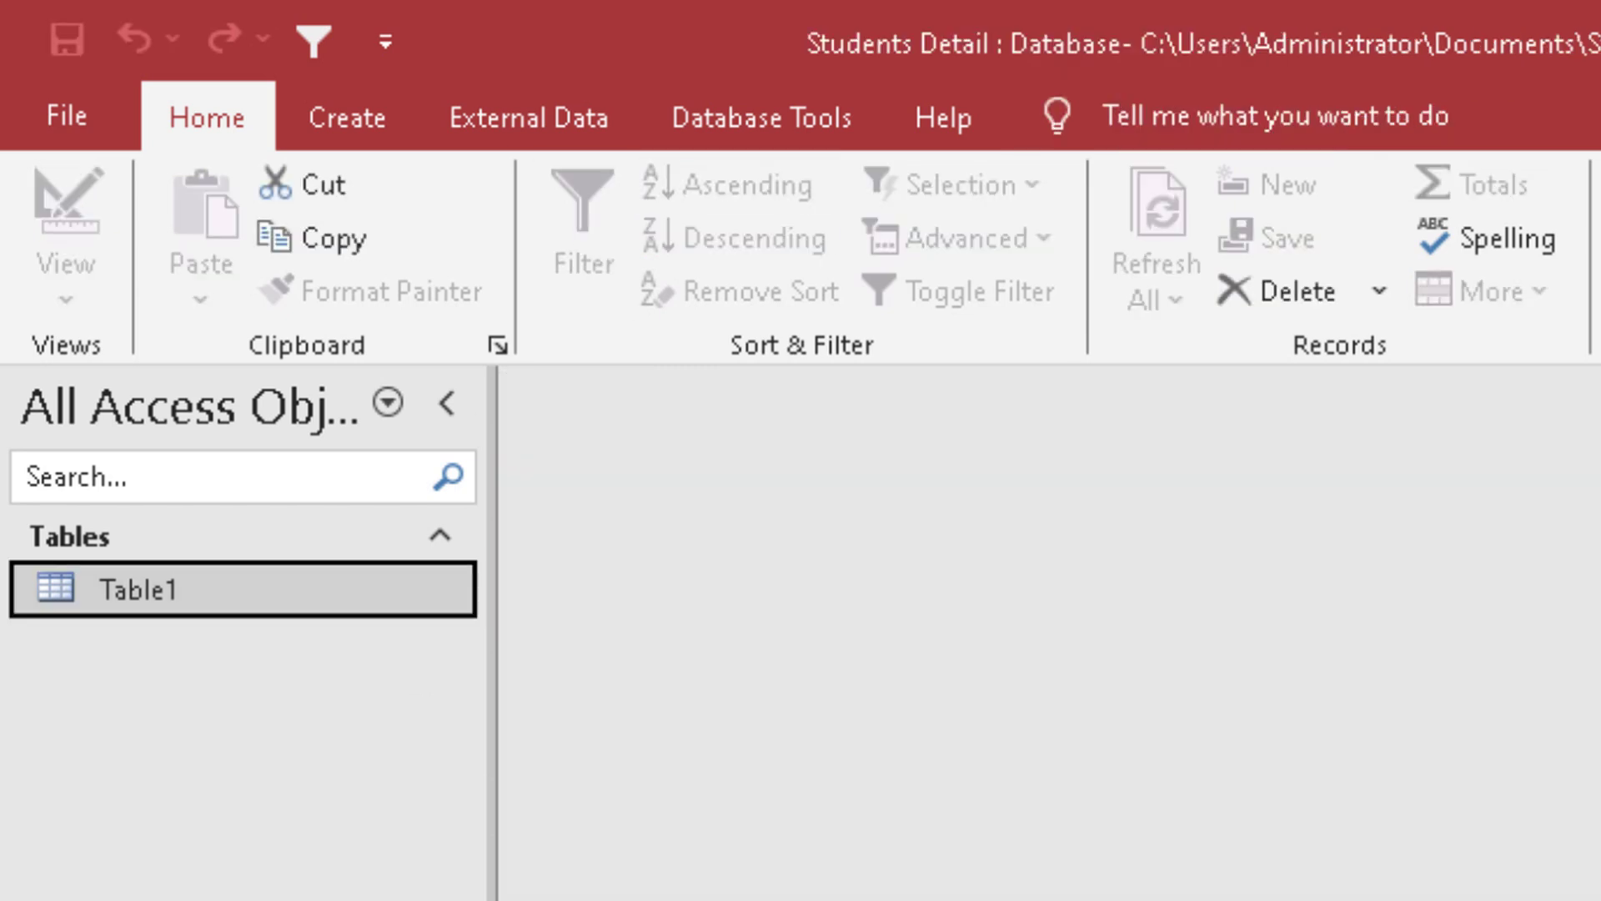
pyautogui.doubleClick(358, 590)
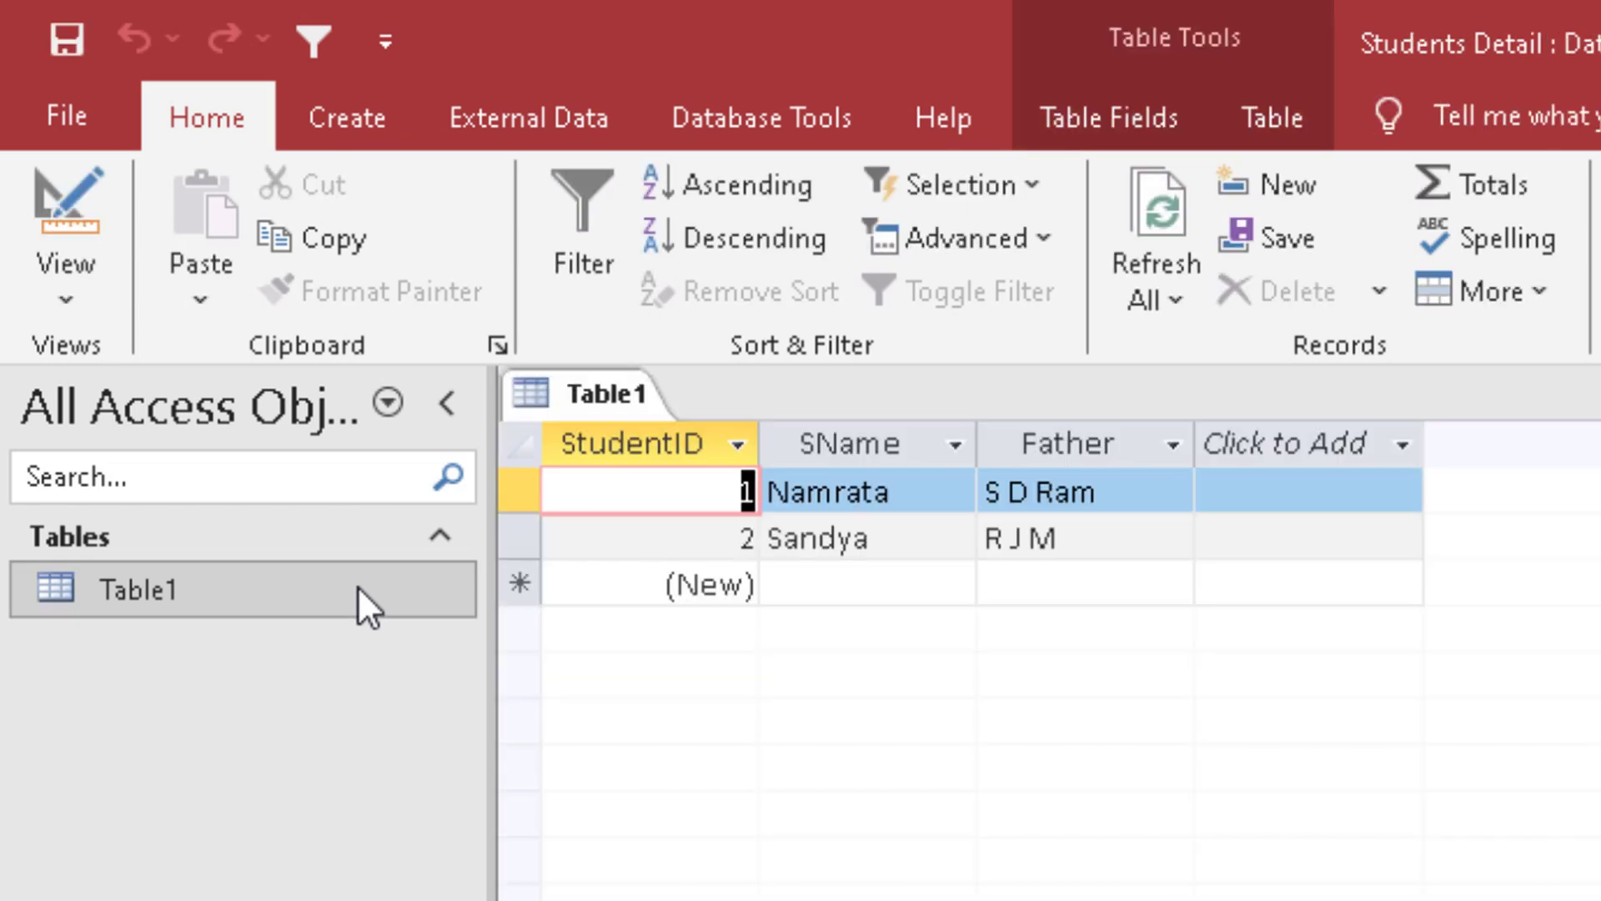
pyautogui.hotkey('ctrl', 'w')
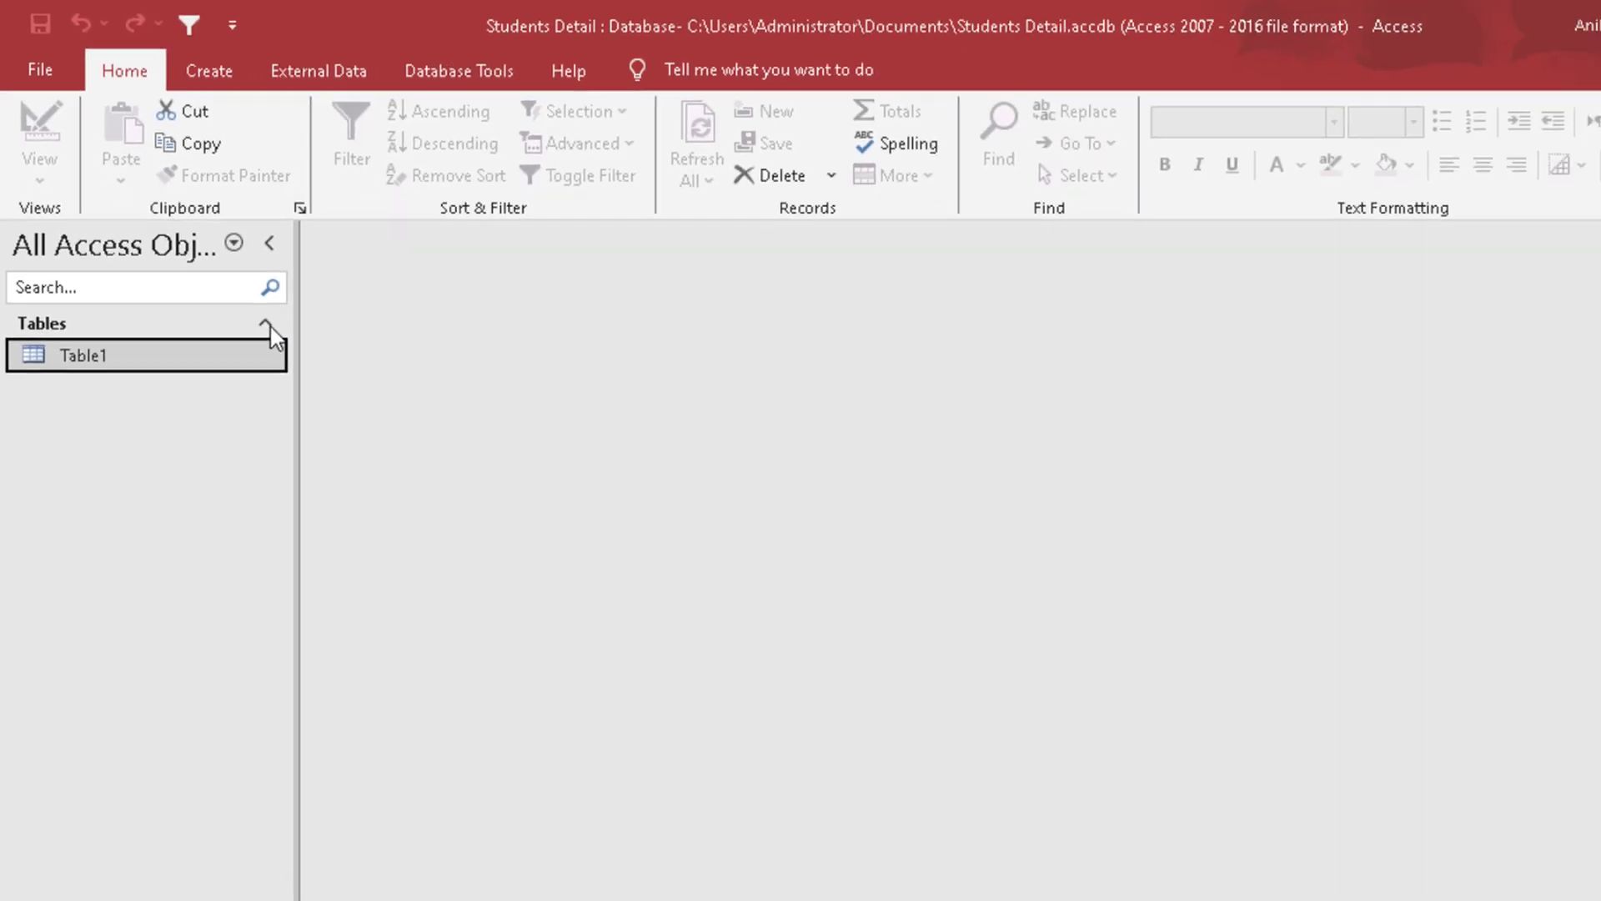
# Step: Start exporting Table1 as an Excel workbook and browse to the Desktop as the destination
pyautogui.rightClick(218, 329)
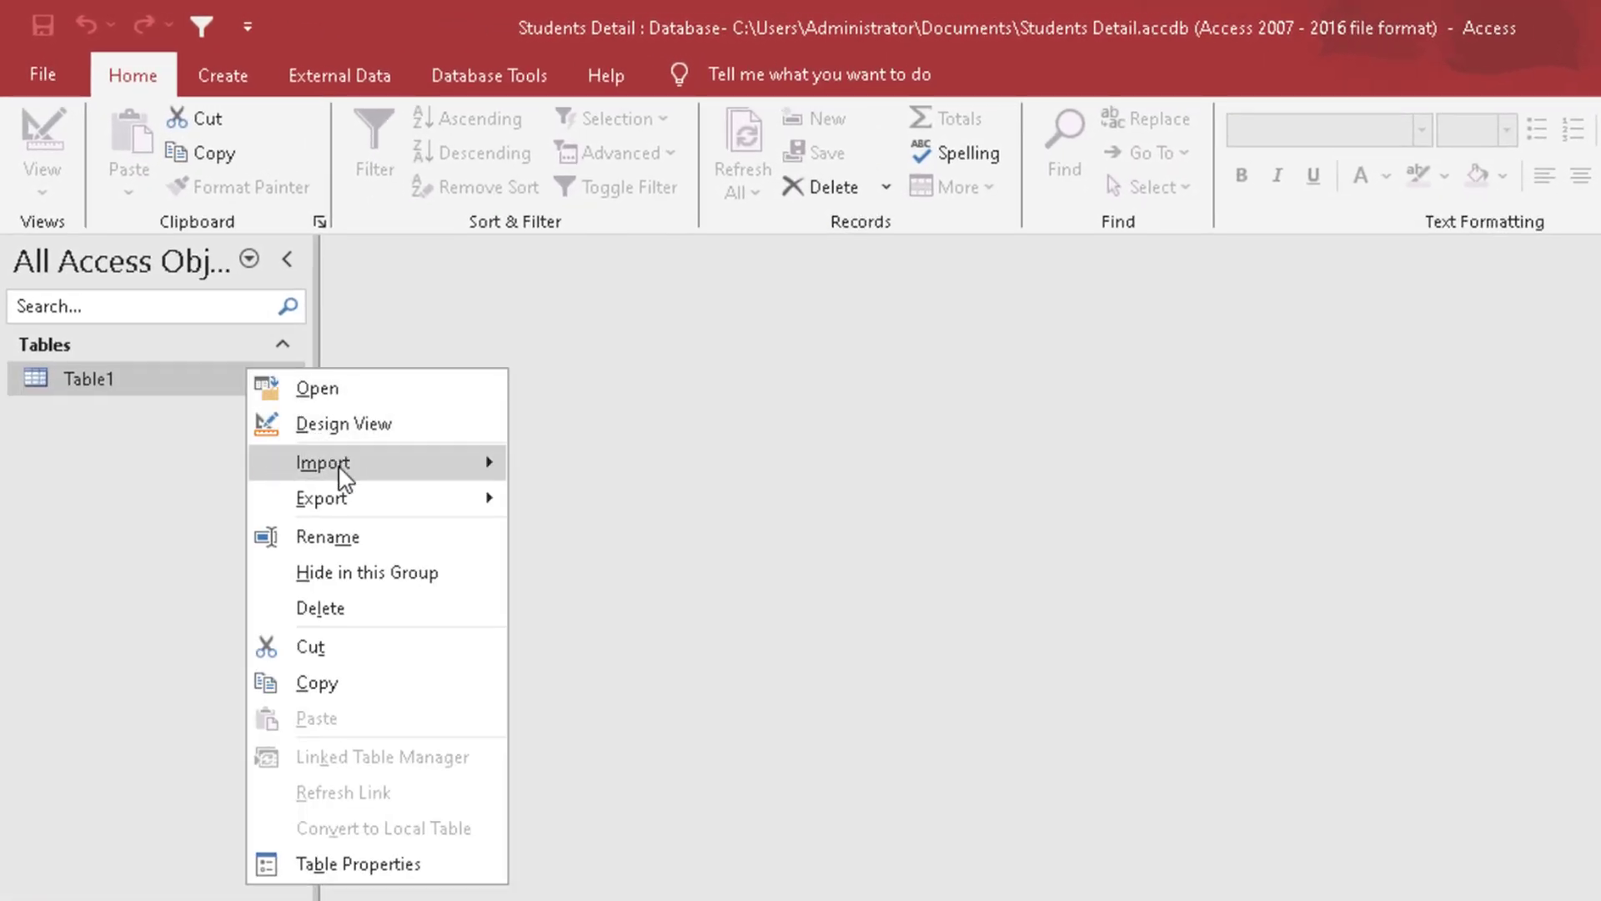
pyautogui.moveTo(300, 417)
pyautogui.moveTo(345, 500)
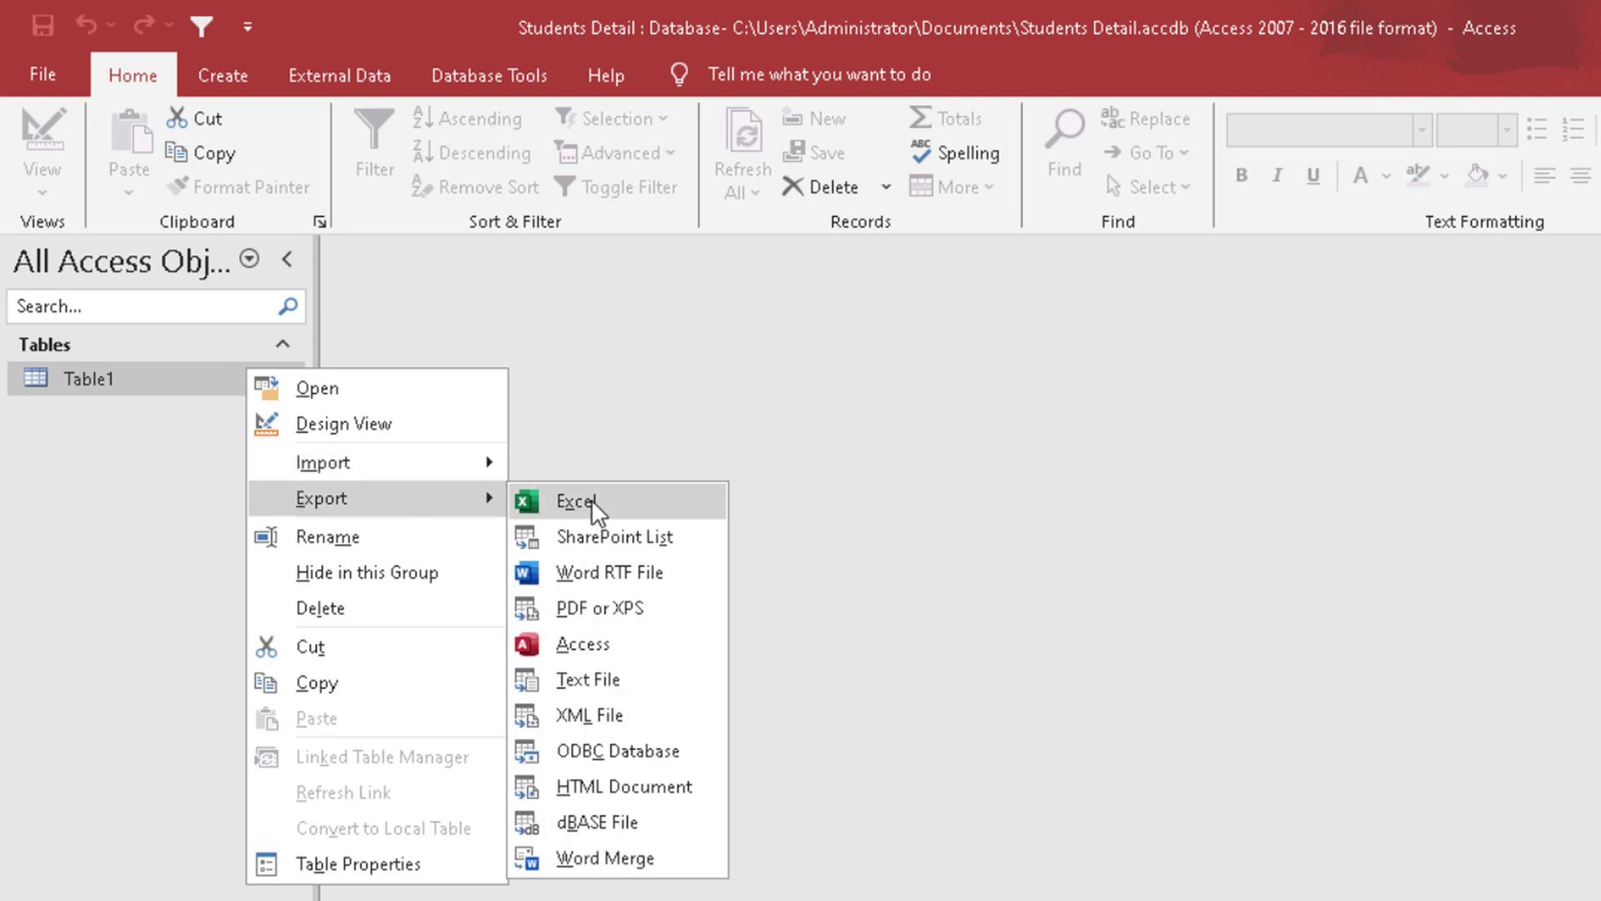
pyautogui.click(376, 76)
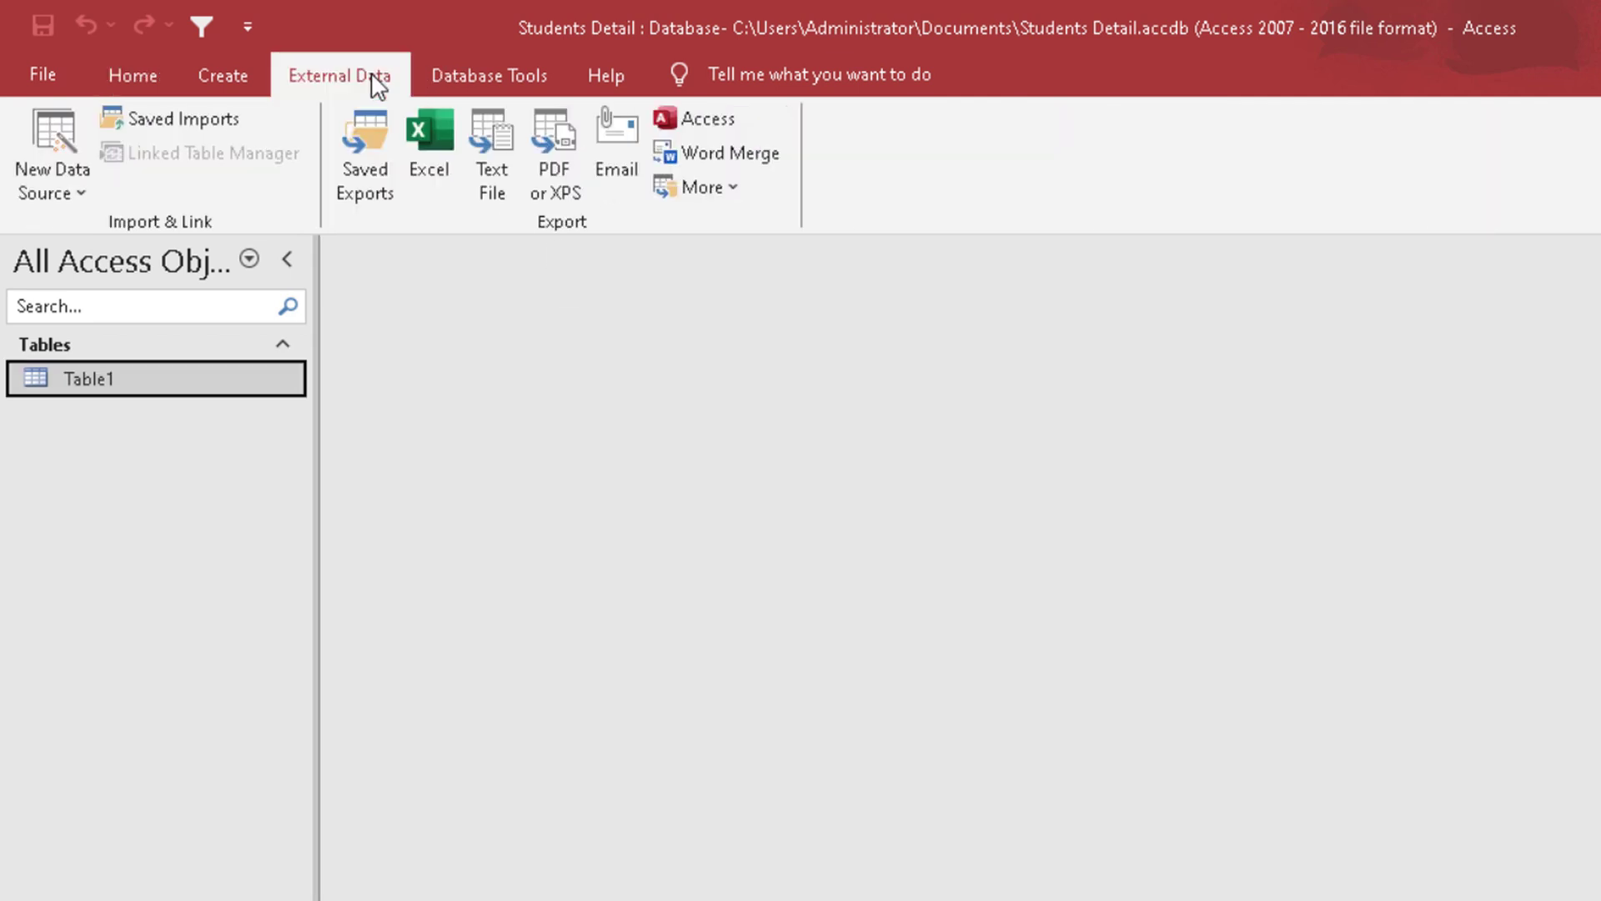
pyautogui.click(423, 148)
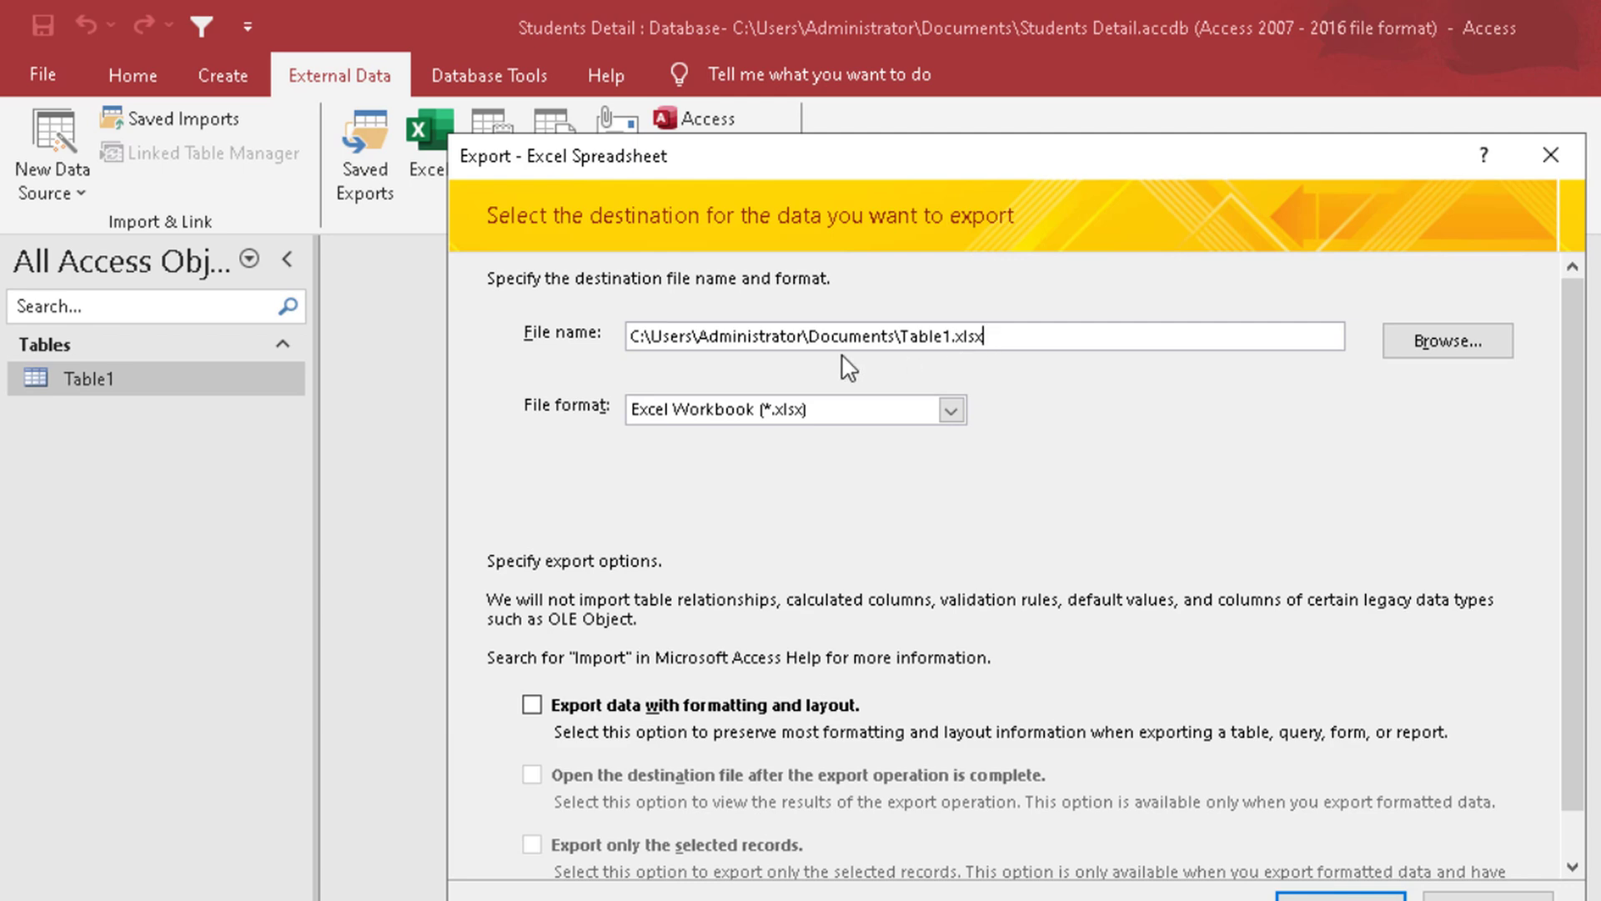
pyautogui.click(1455, 342)
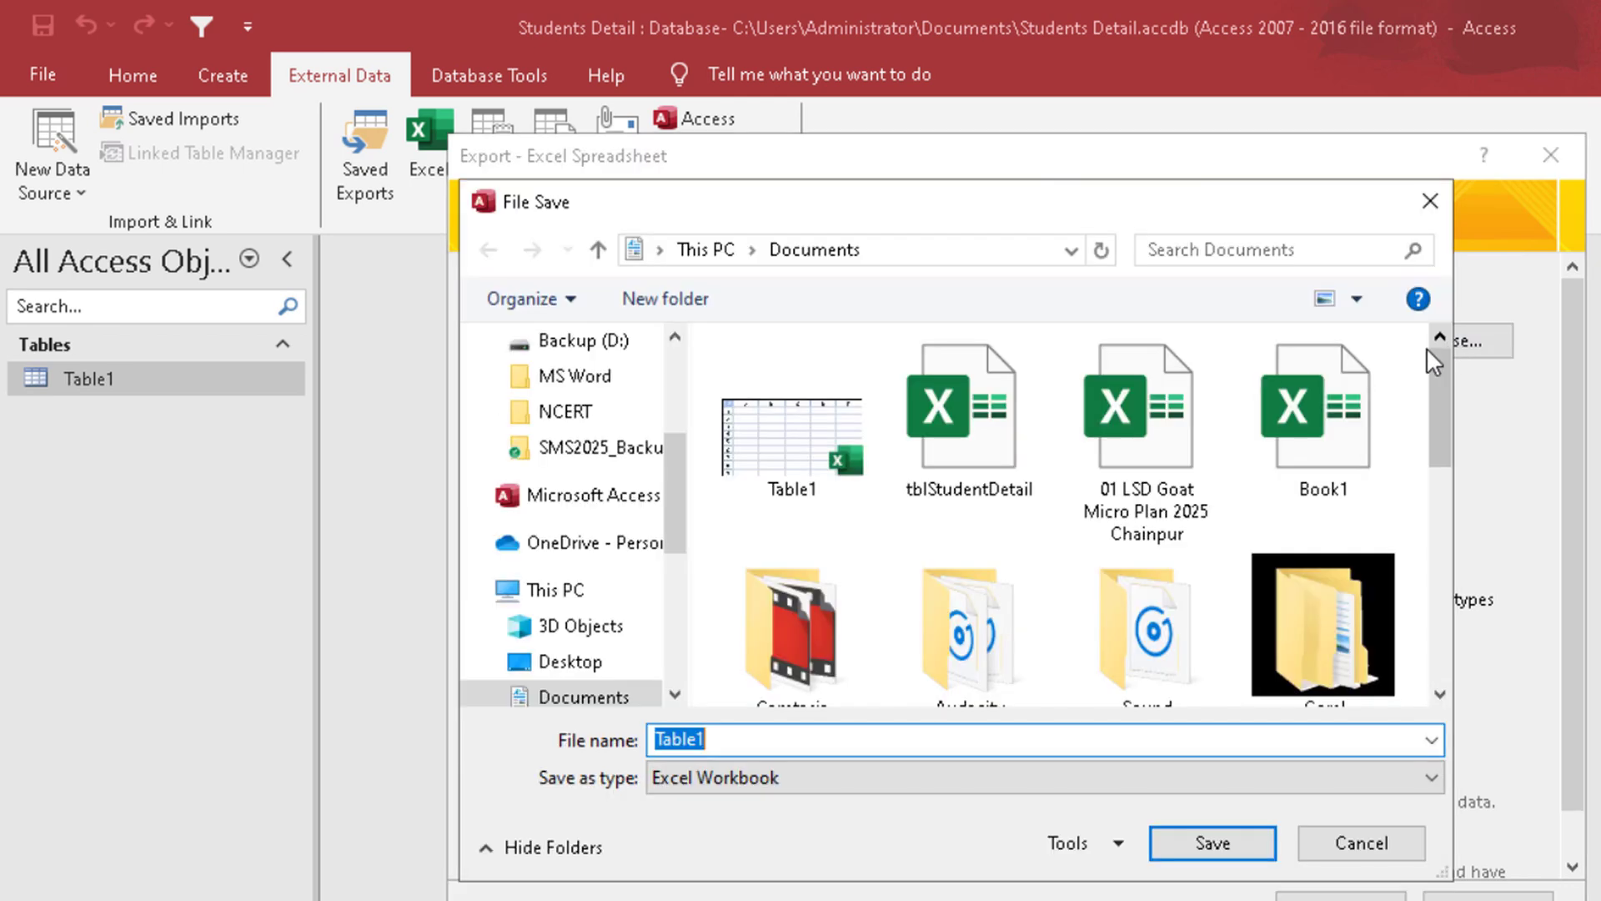
pyautogui.moveTo(674, 468); pyautogui.dragTo(718, 329)
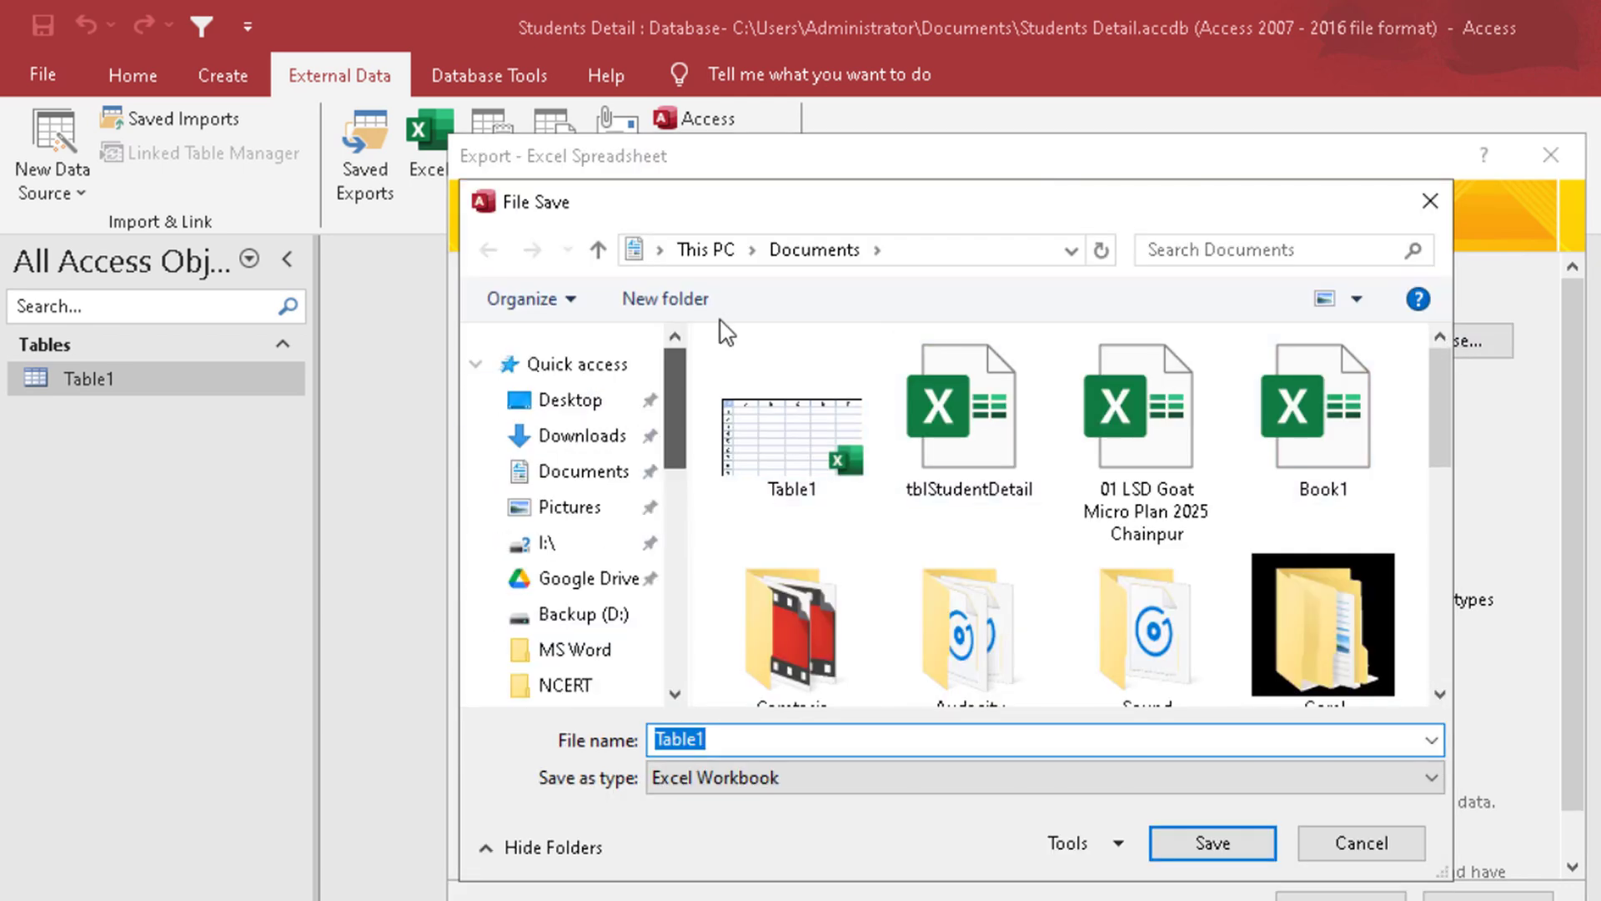
pyautogui.click(911, 250)
pyautogui.write('Desk')
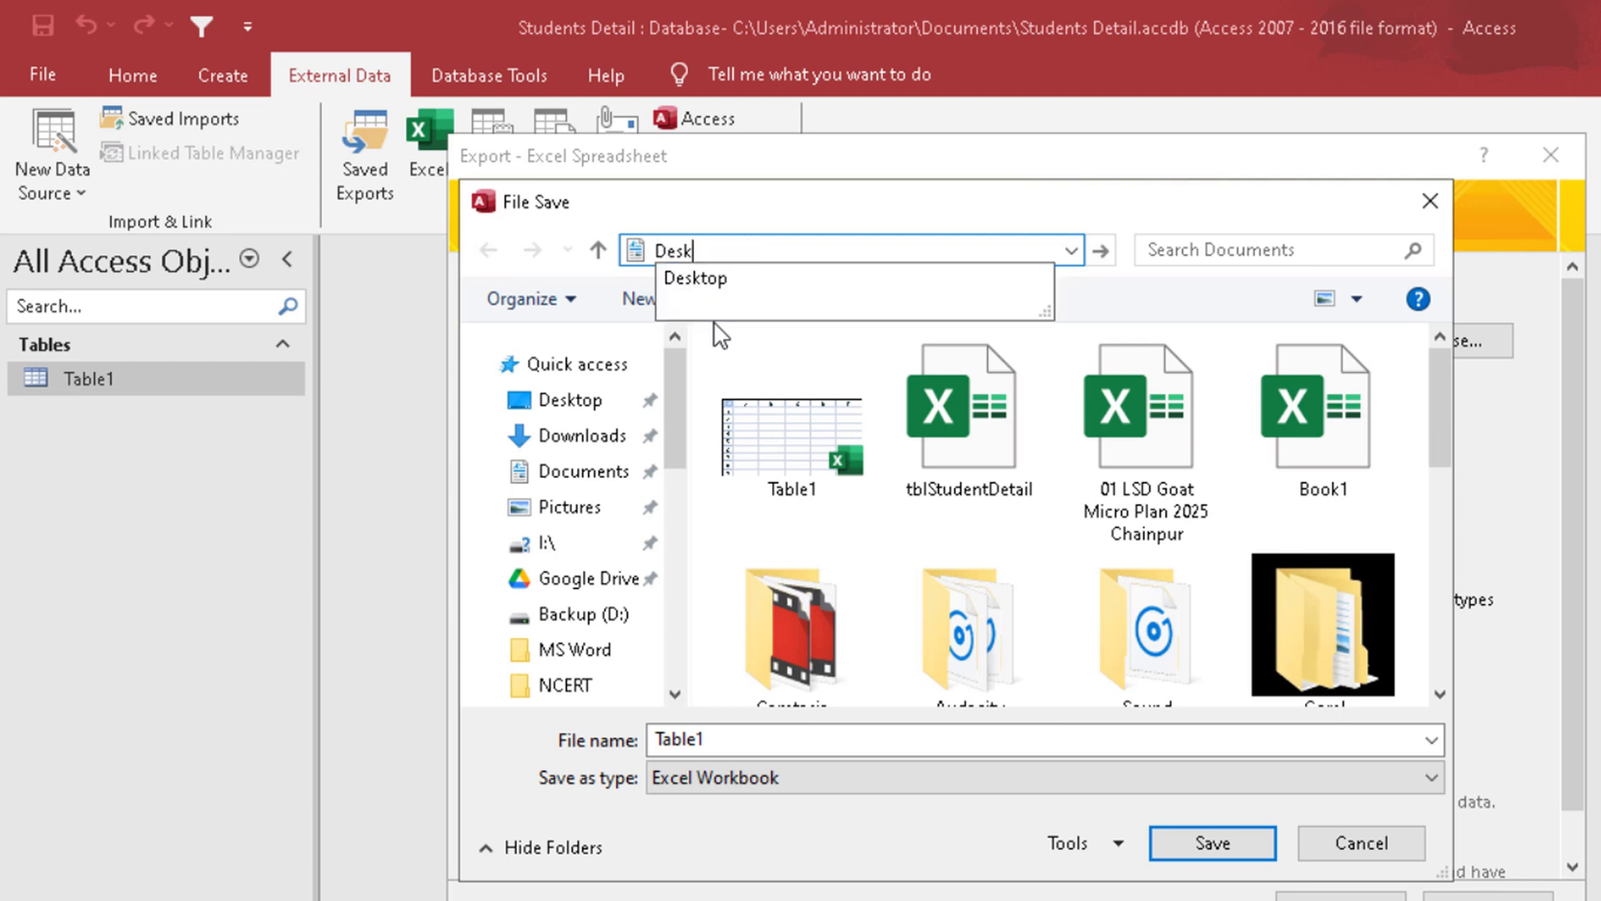
pyautogui.write('top')
pyautogui.press('Return')
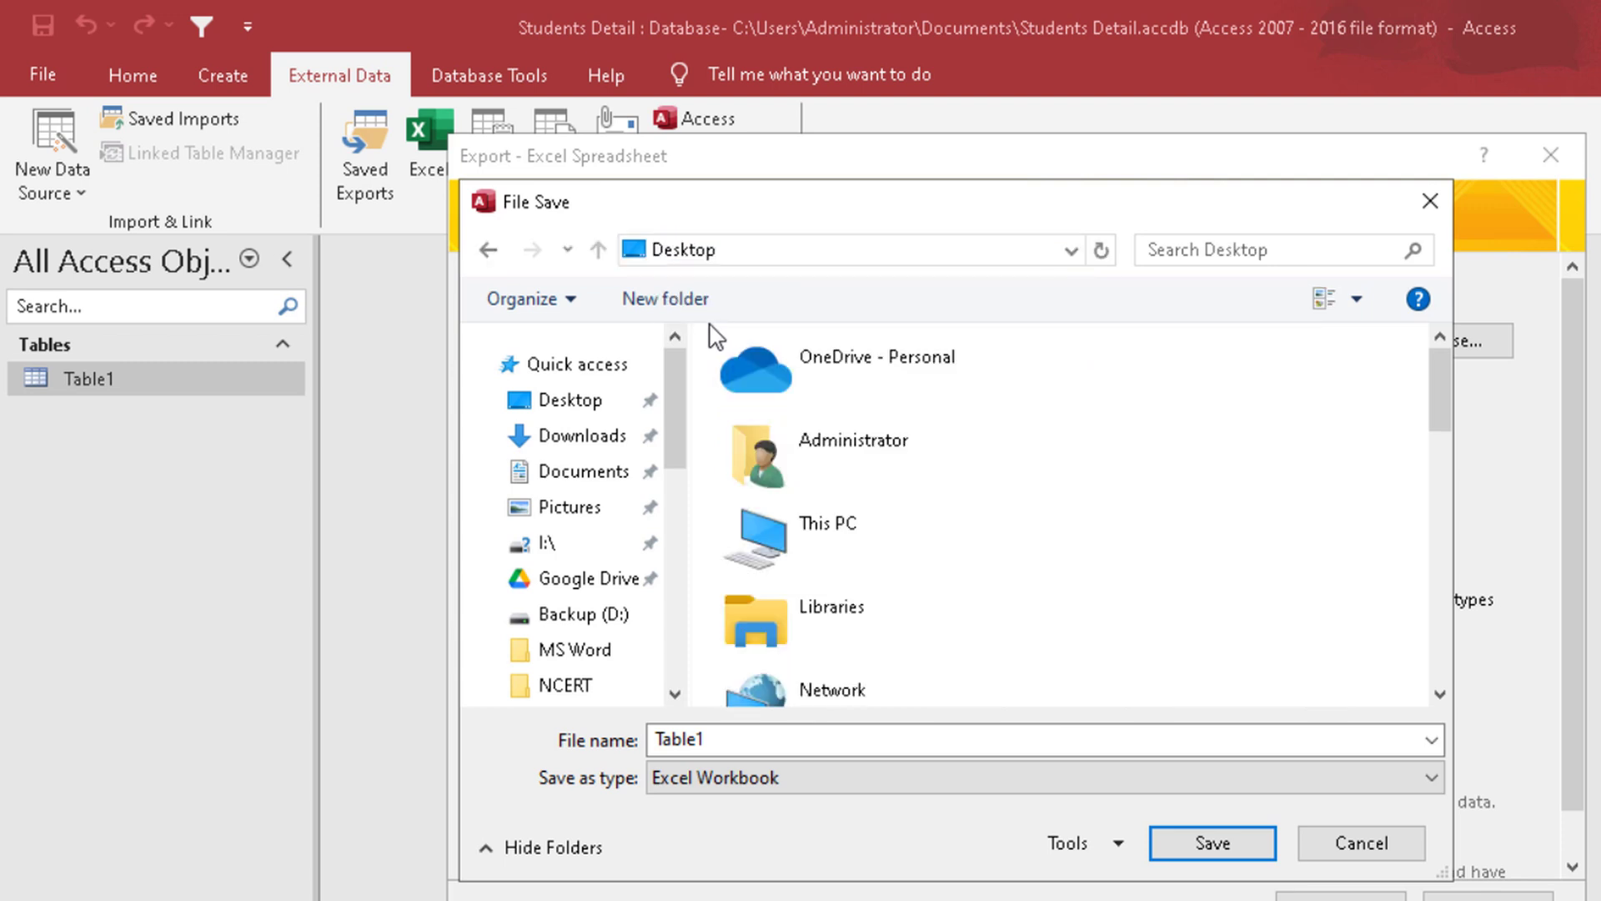
# Step: Create a Desktop folder named Import Export and set it as the destination for the Table1 workbook
pyautogui.rightClick(1166, 516)
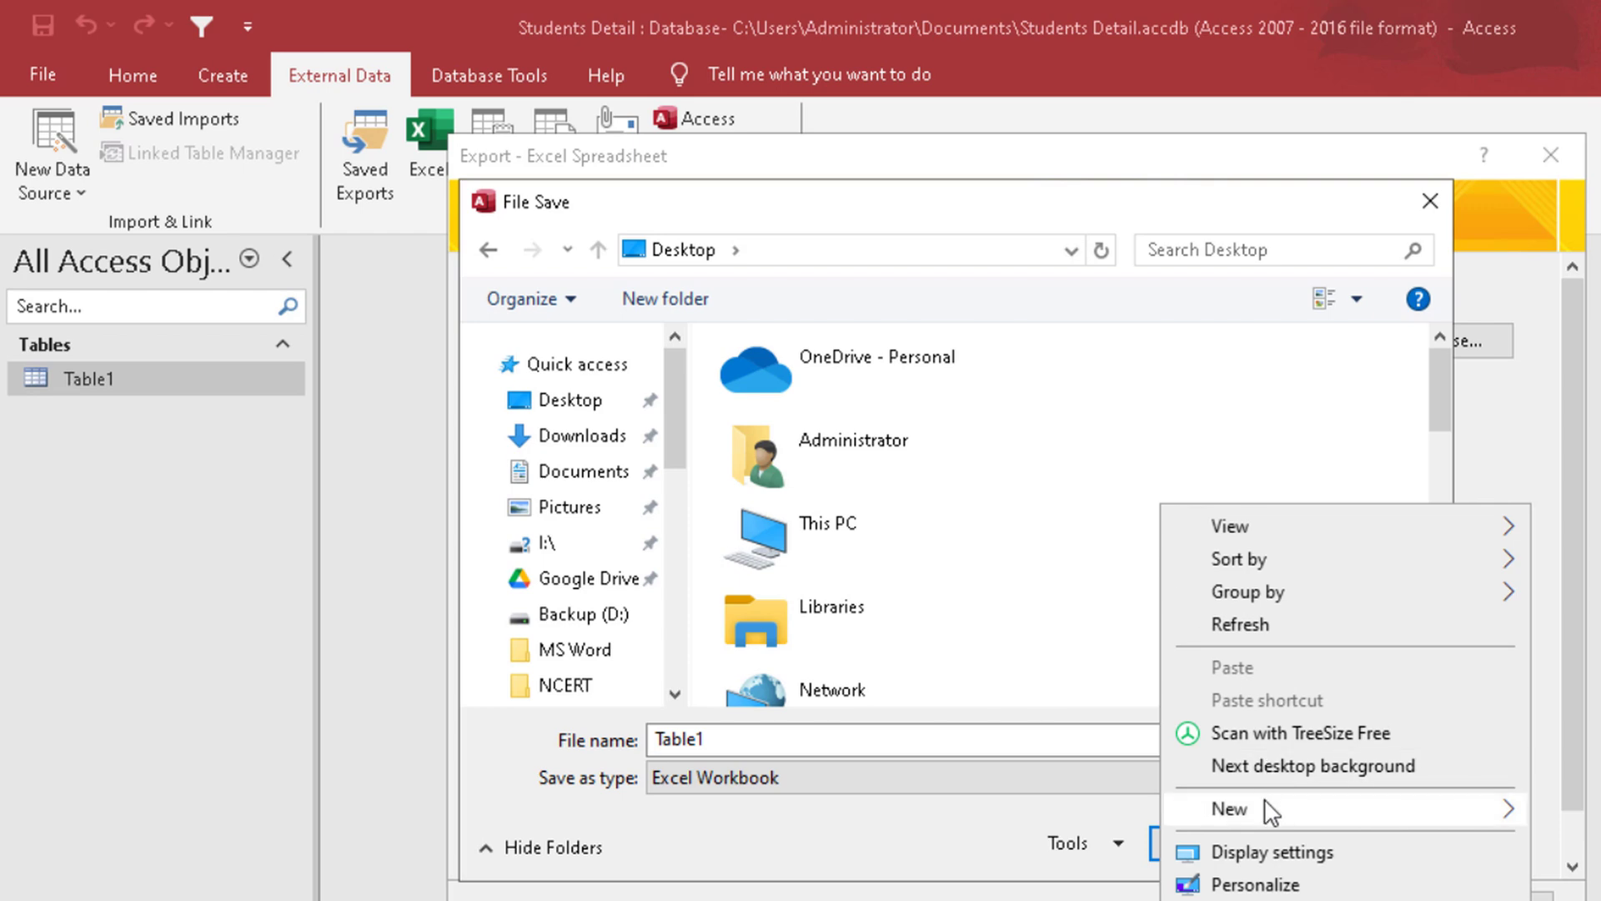
pyautogui.moveTo(1251, 808)
pyautogui.click(1568, 337)
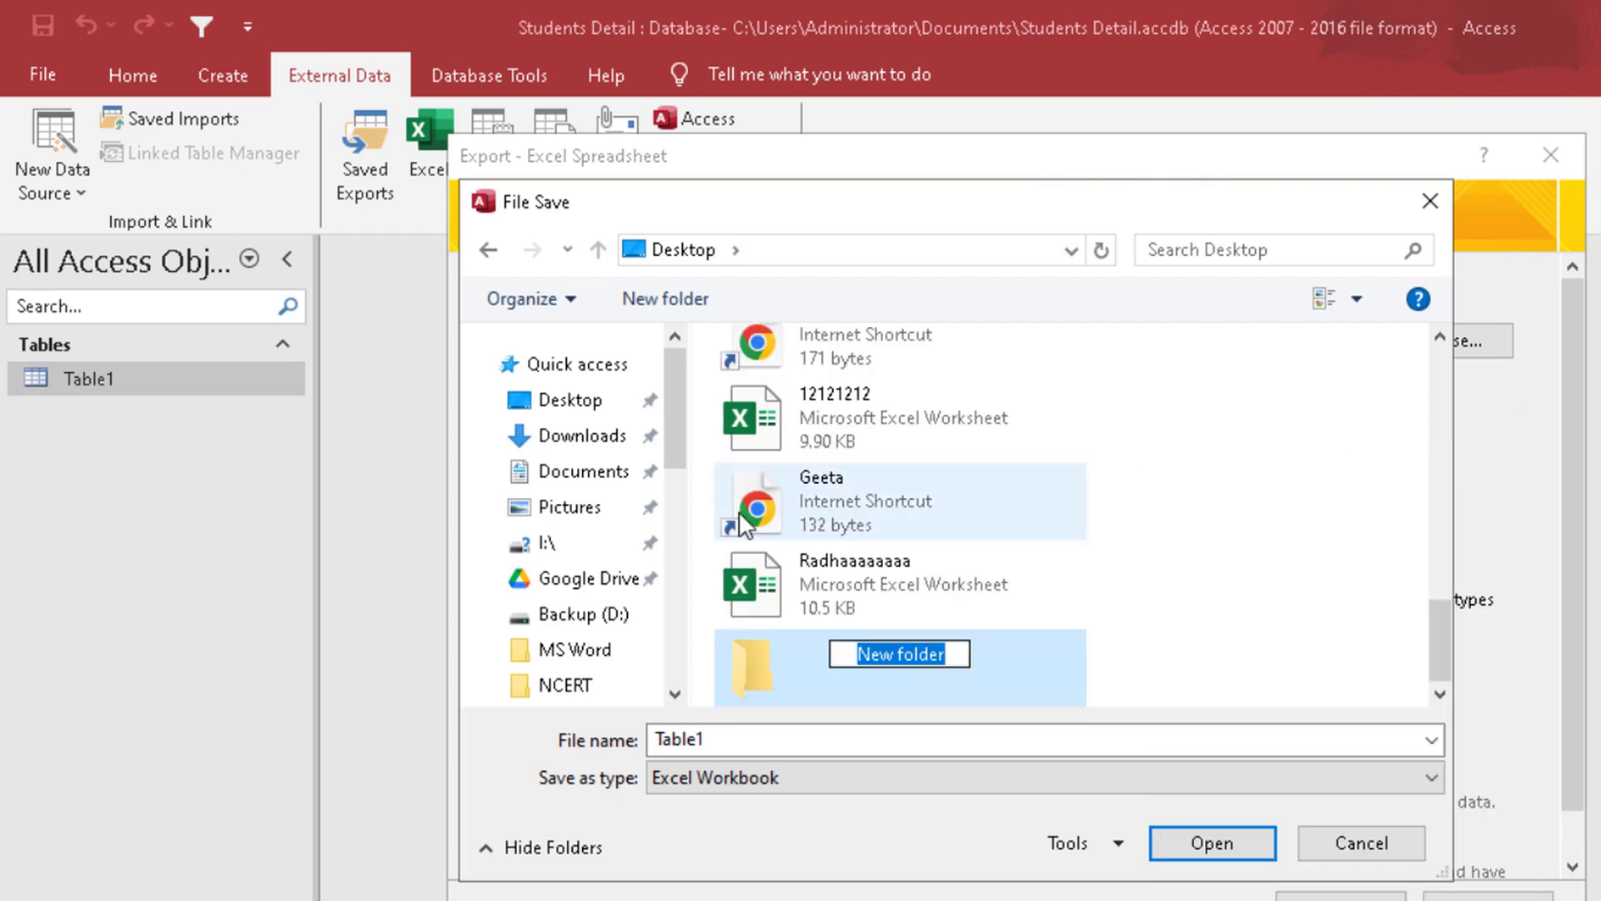
pyautogui.write('Impor')
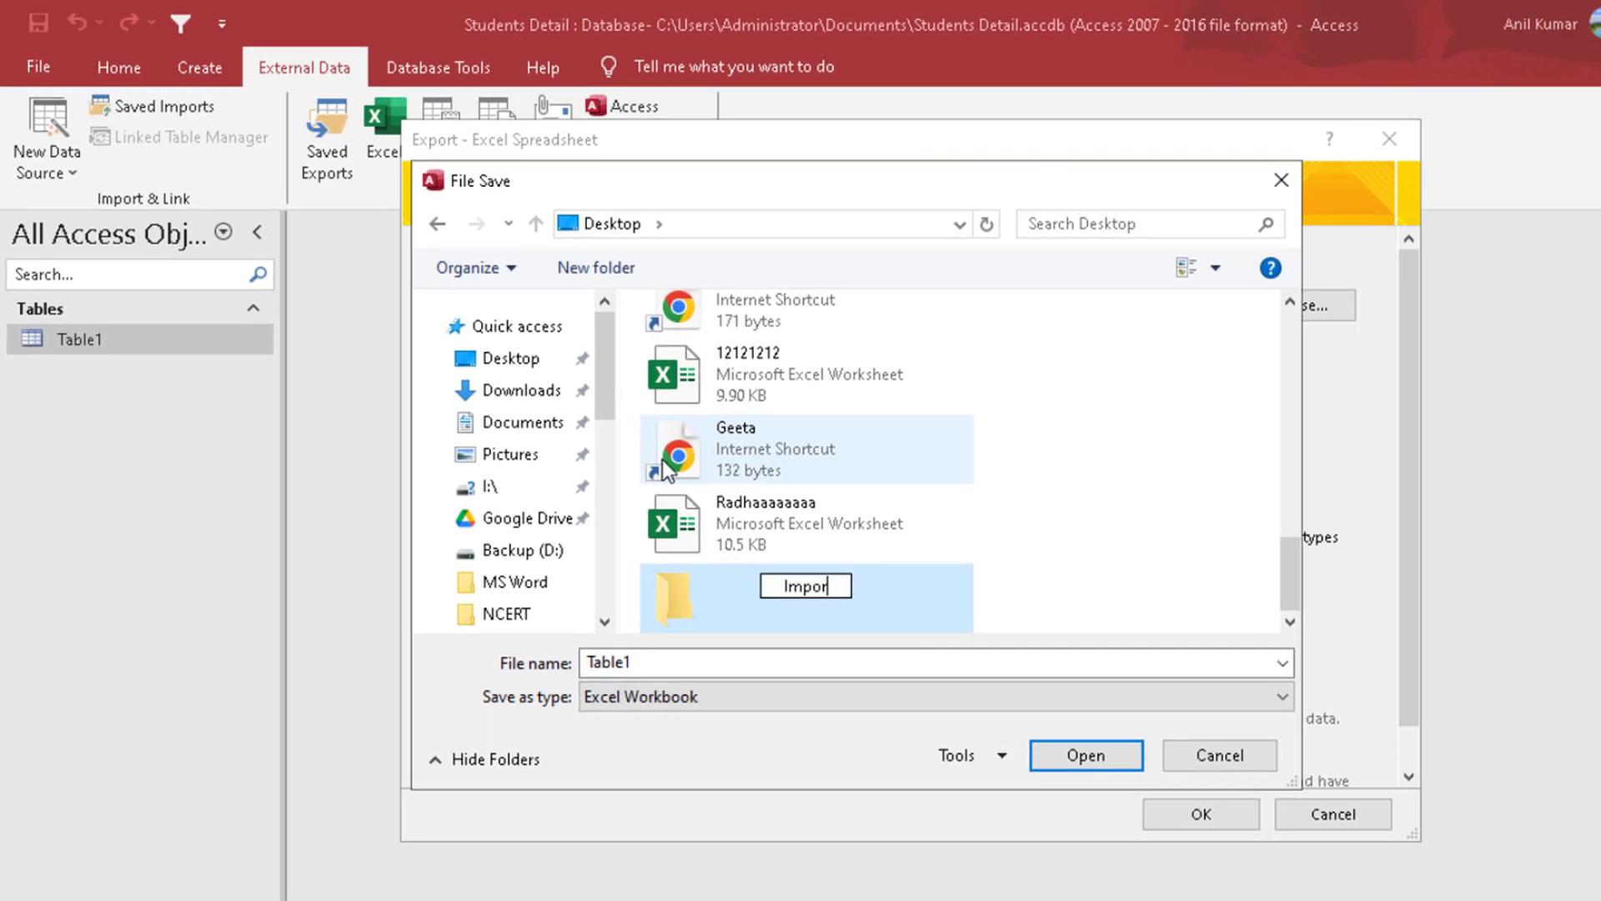
pyautogui.write('t Export')
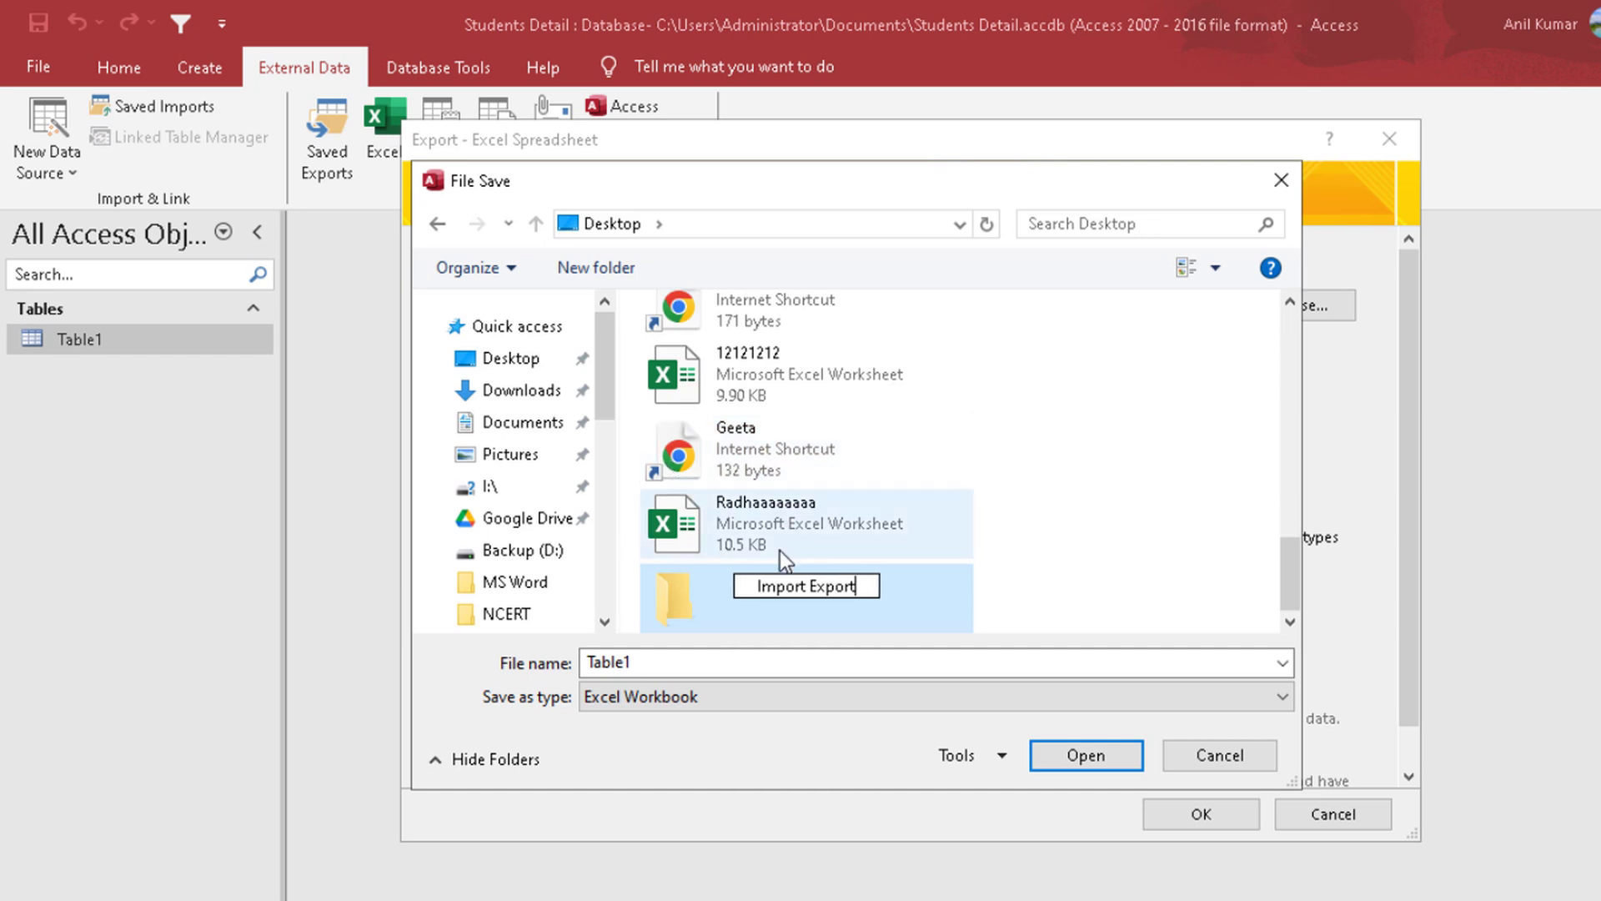
pyautogui.click(707, 621)
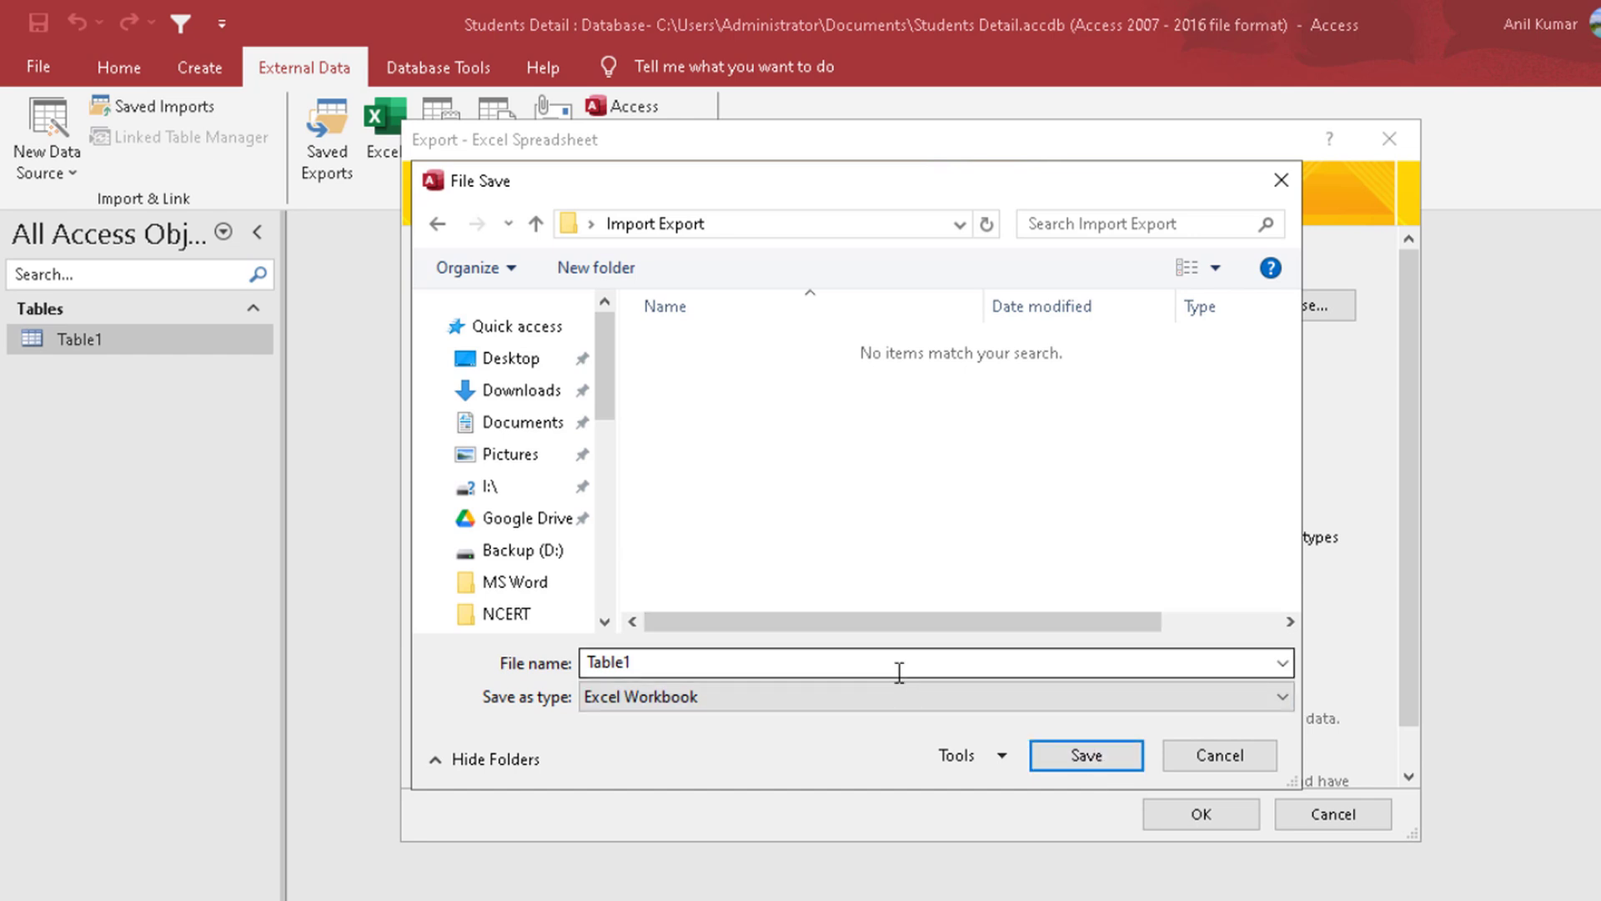
pyautogui.click(1095, 753)
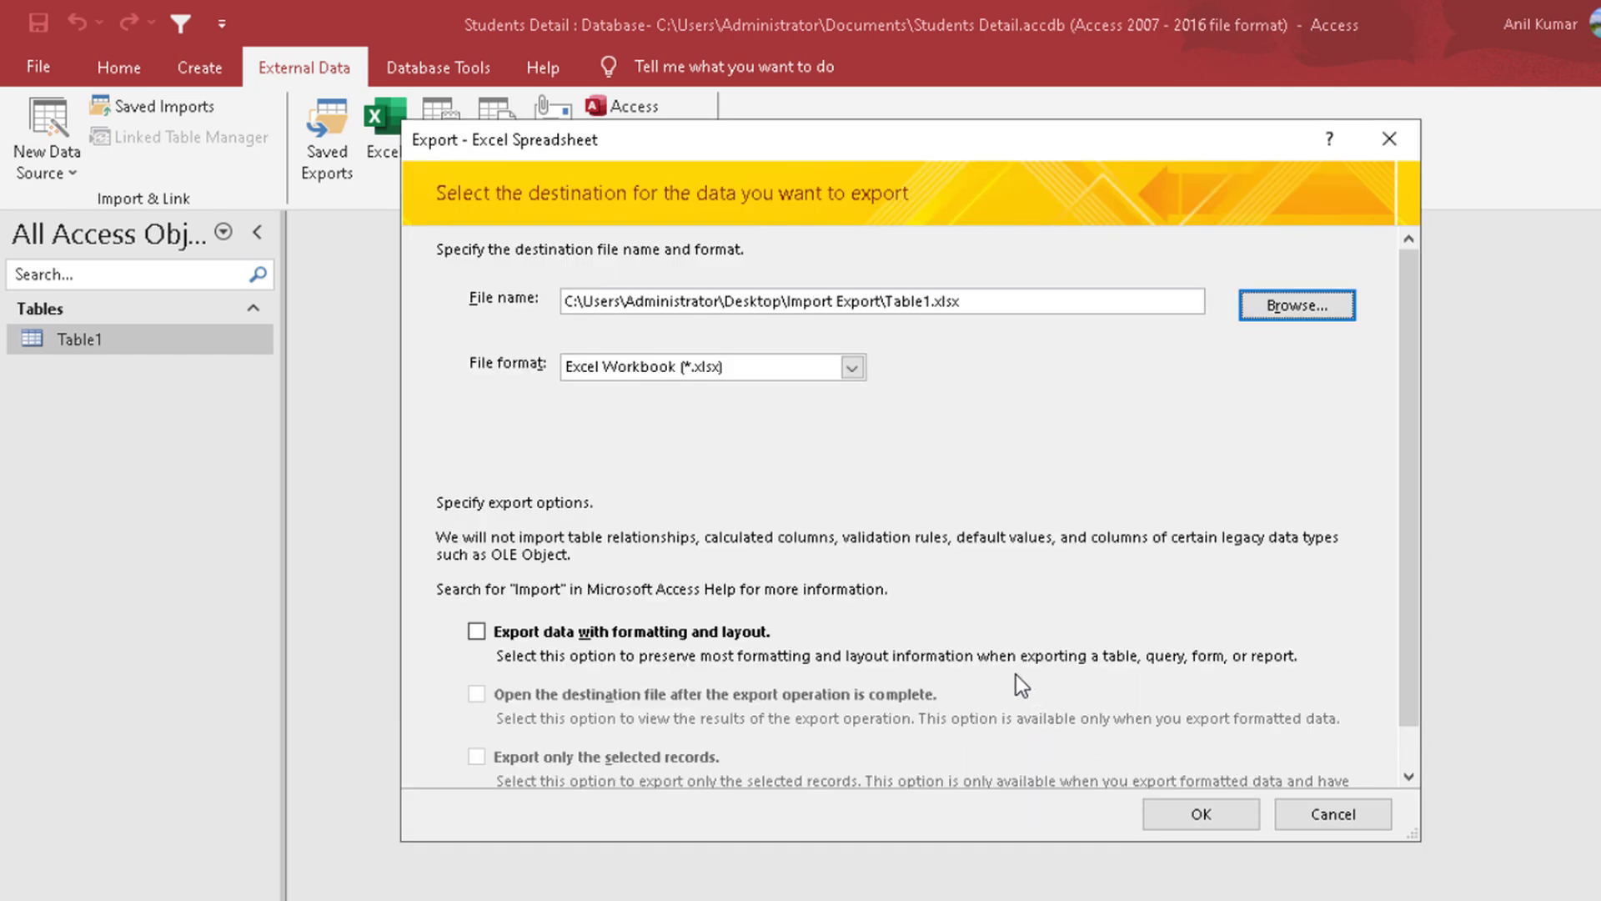
pyautogui.click(562, 634)
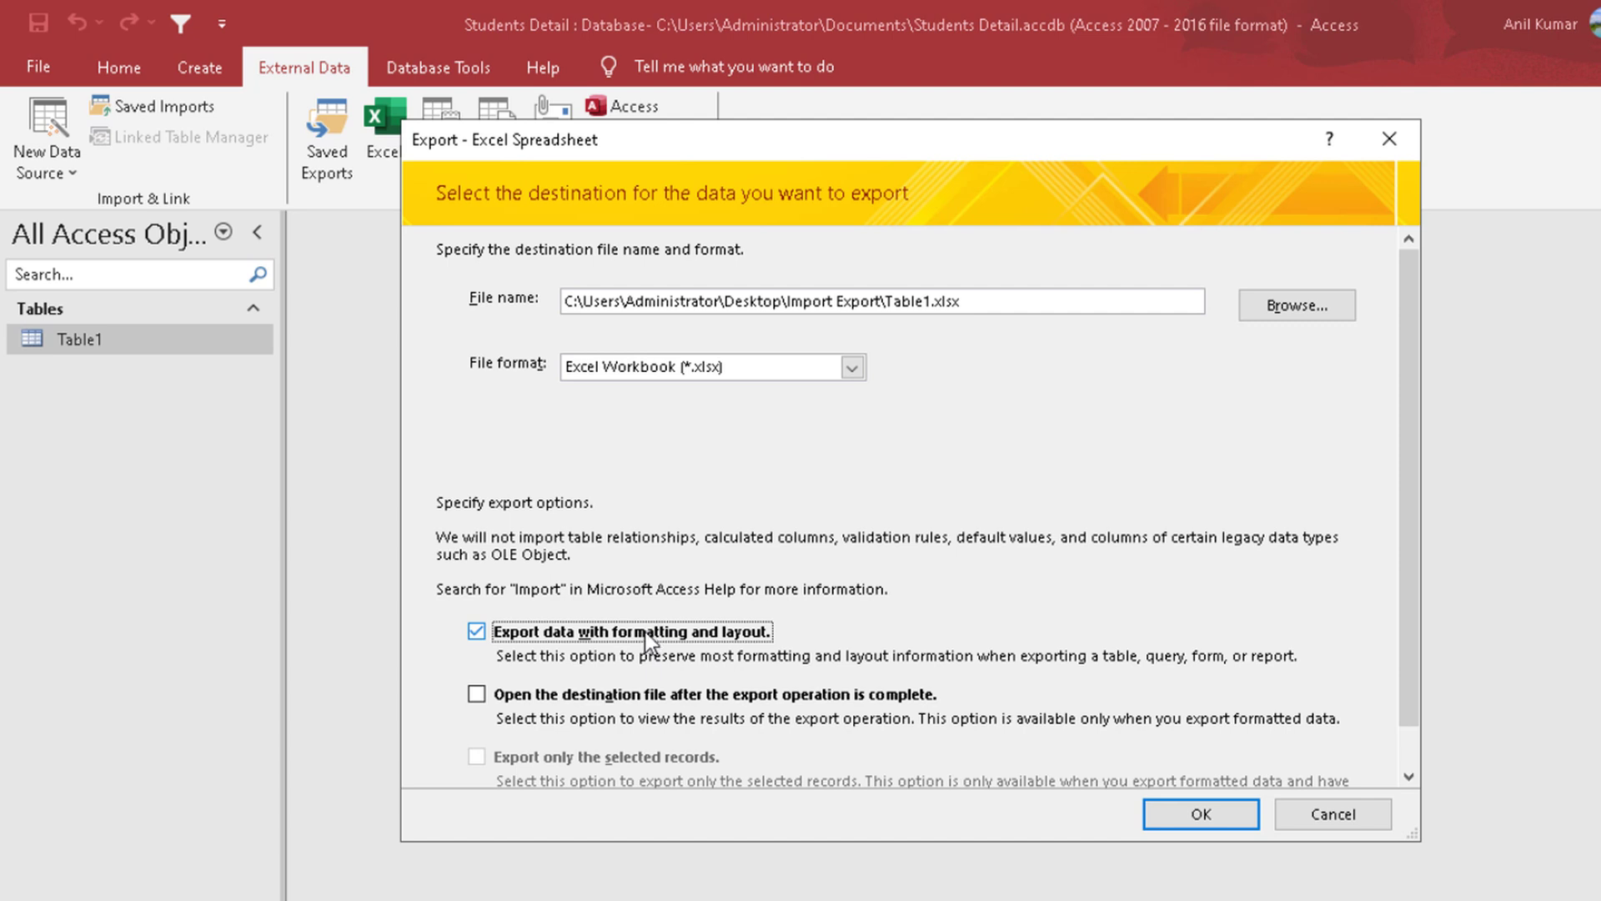
pyautogui.click(608, 693)
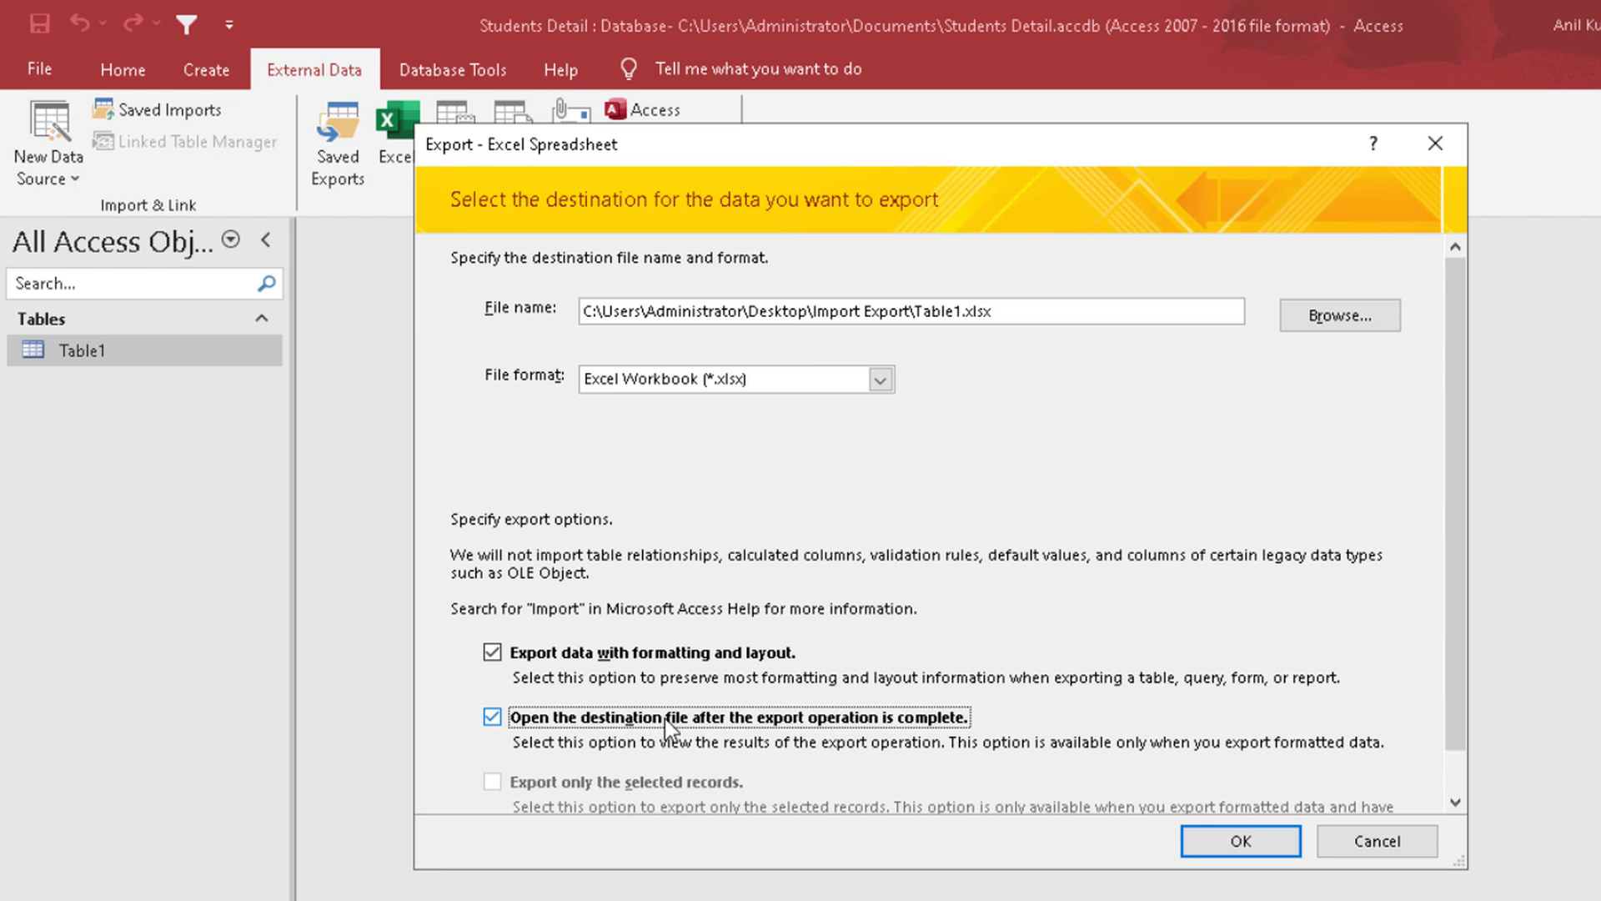
pyautogui.click(557, 710)
pyautogui.click(558, 714)
pyautogui.click(579, 722)
pyautogui.click(589, 654)
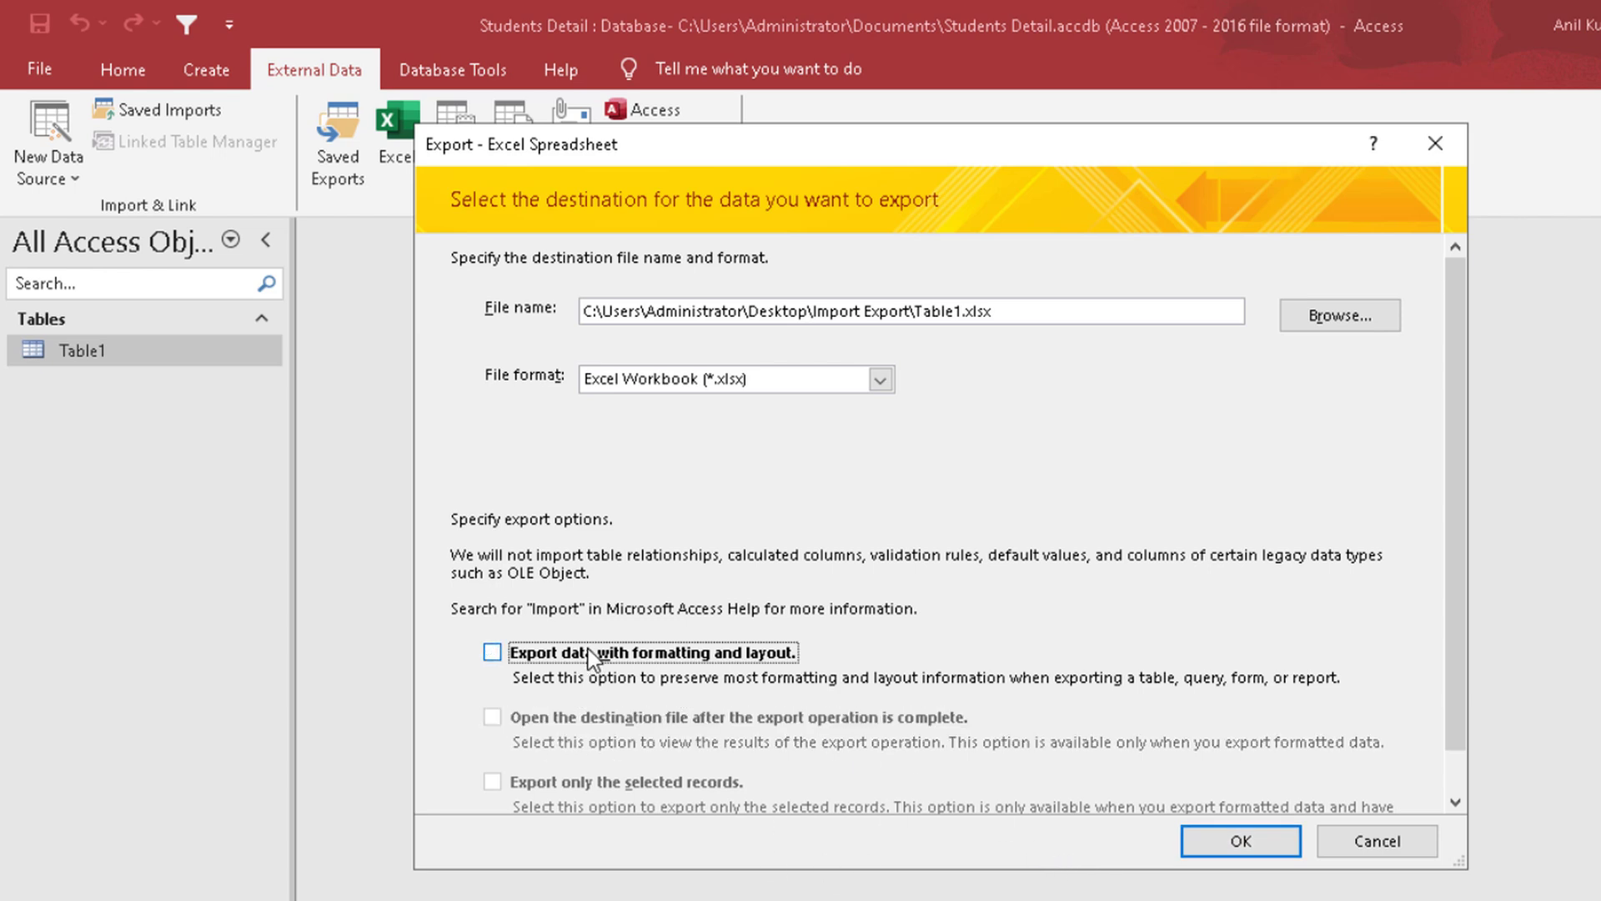
pyautogui.click(589, 654)
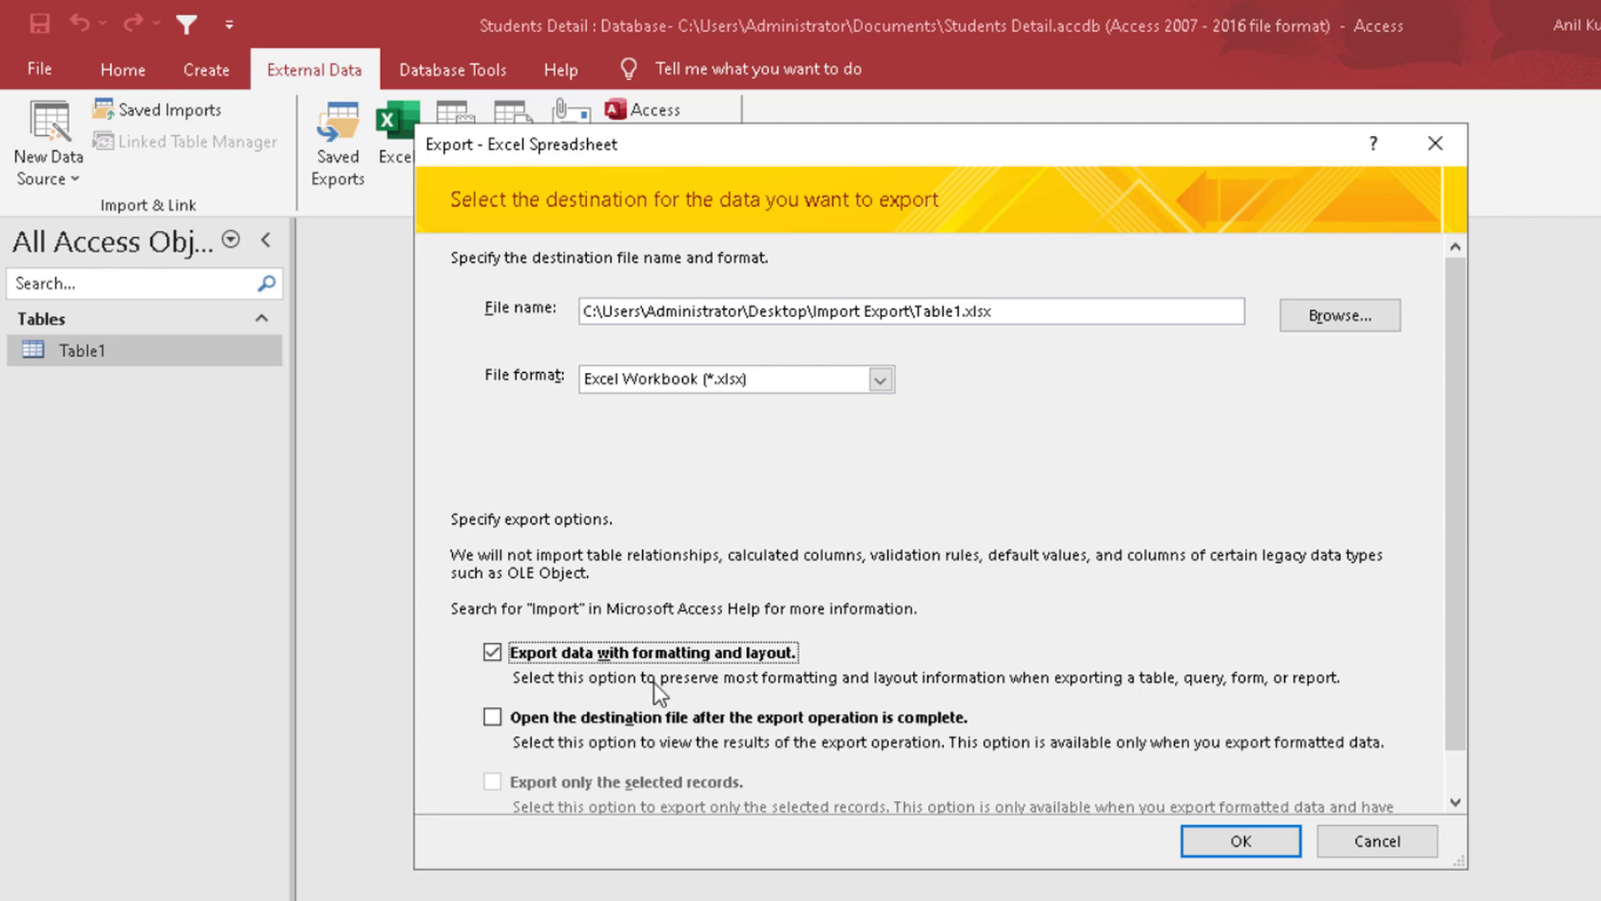
pyautogui.click(613, 717)
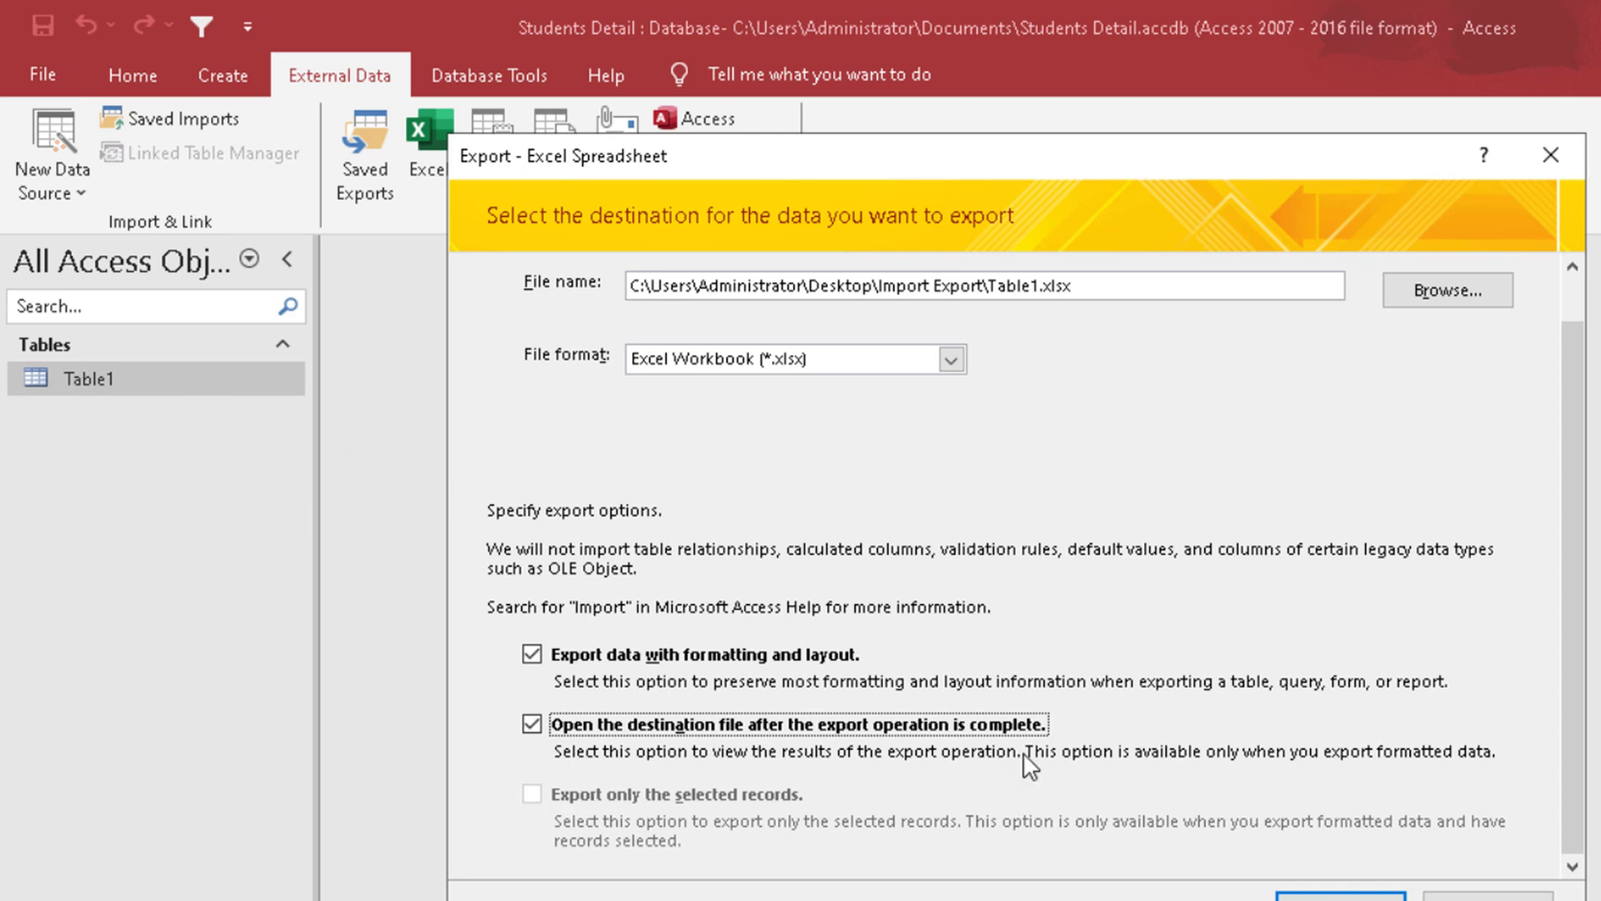
pyautogui.click(1489, 898)
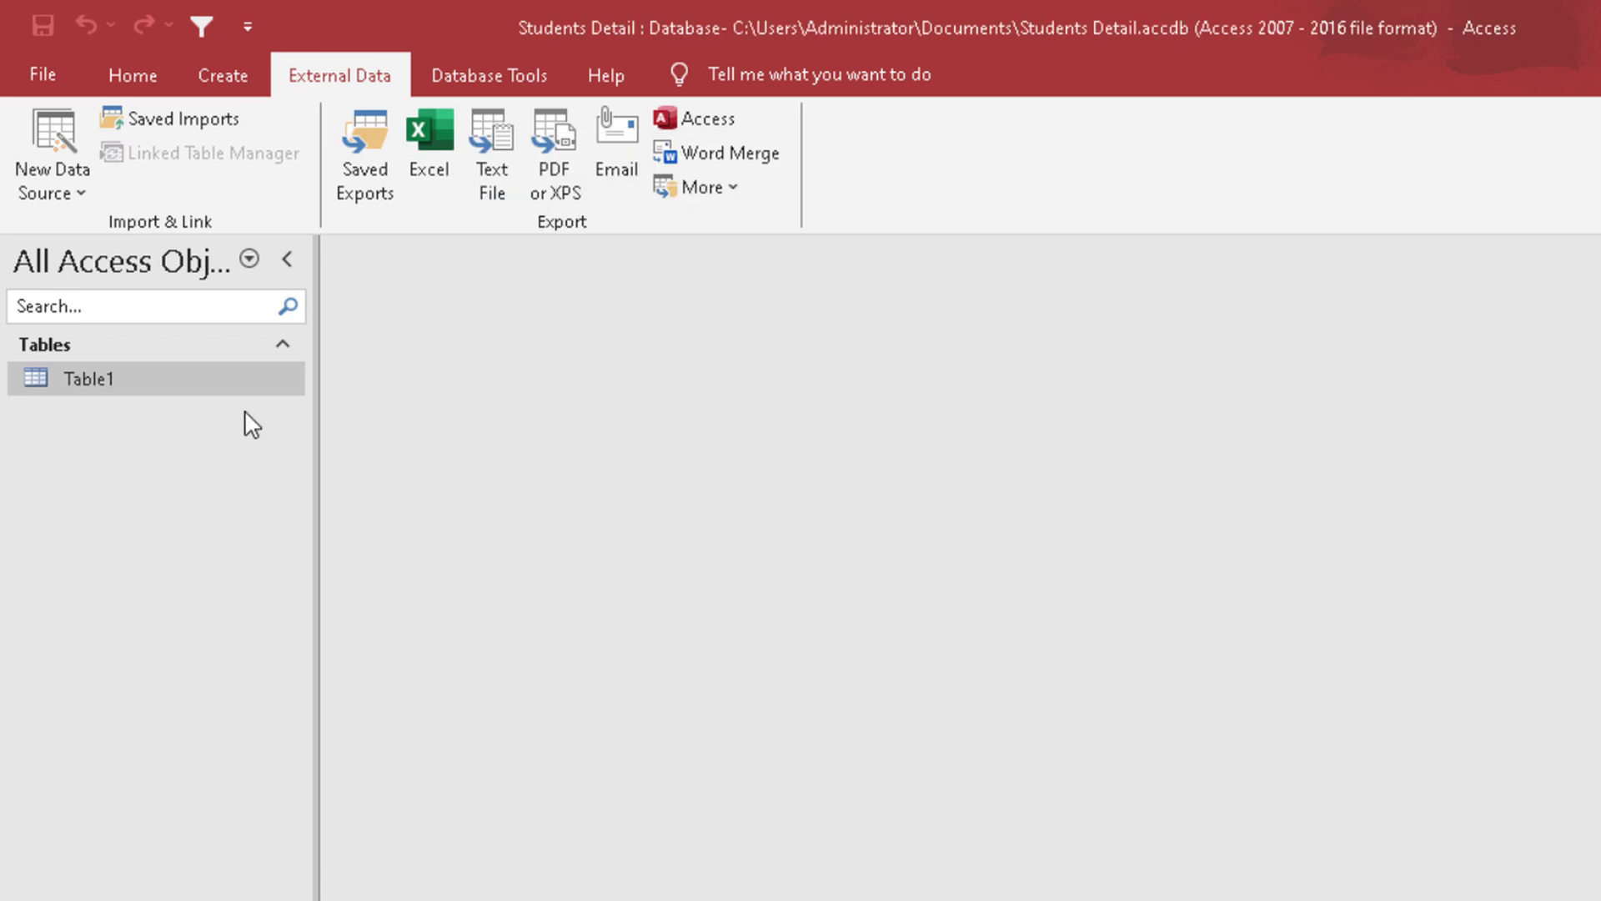
pyautogui.doubleClick(148, 371)
pyautogui.click(343, 339)
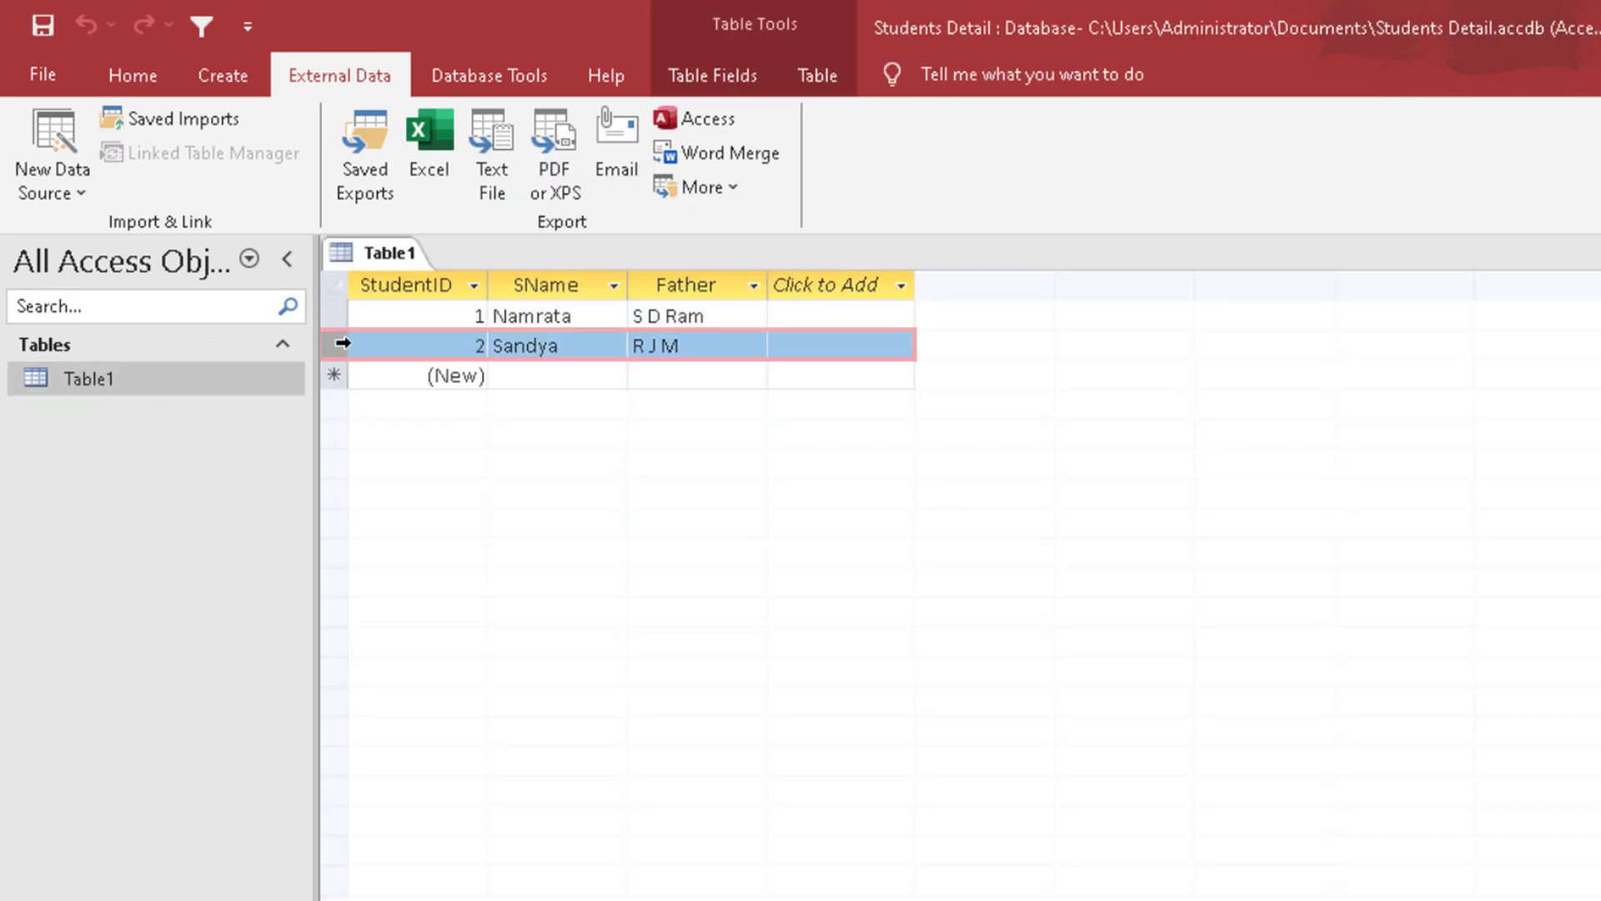
pyautogui.click(417, 143)
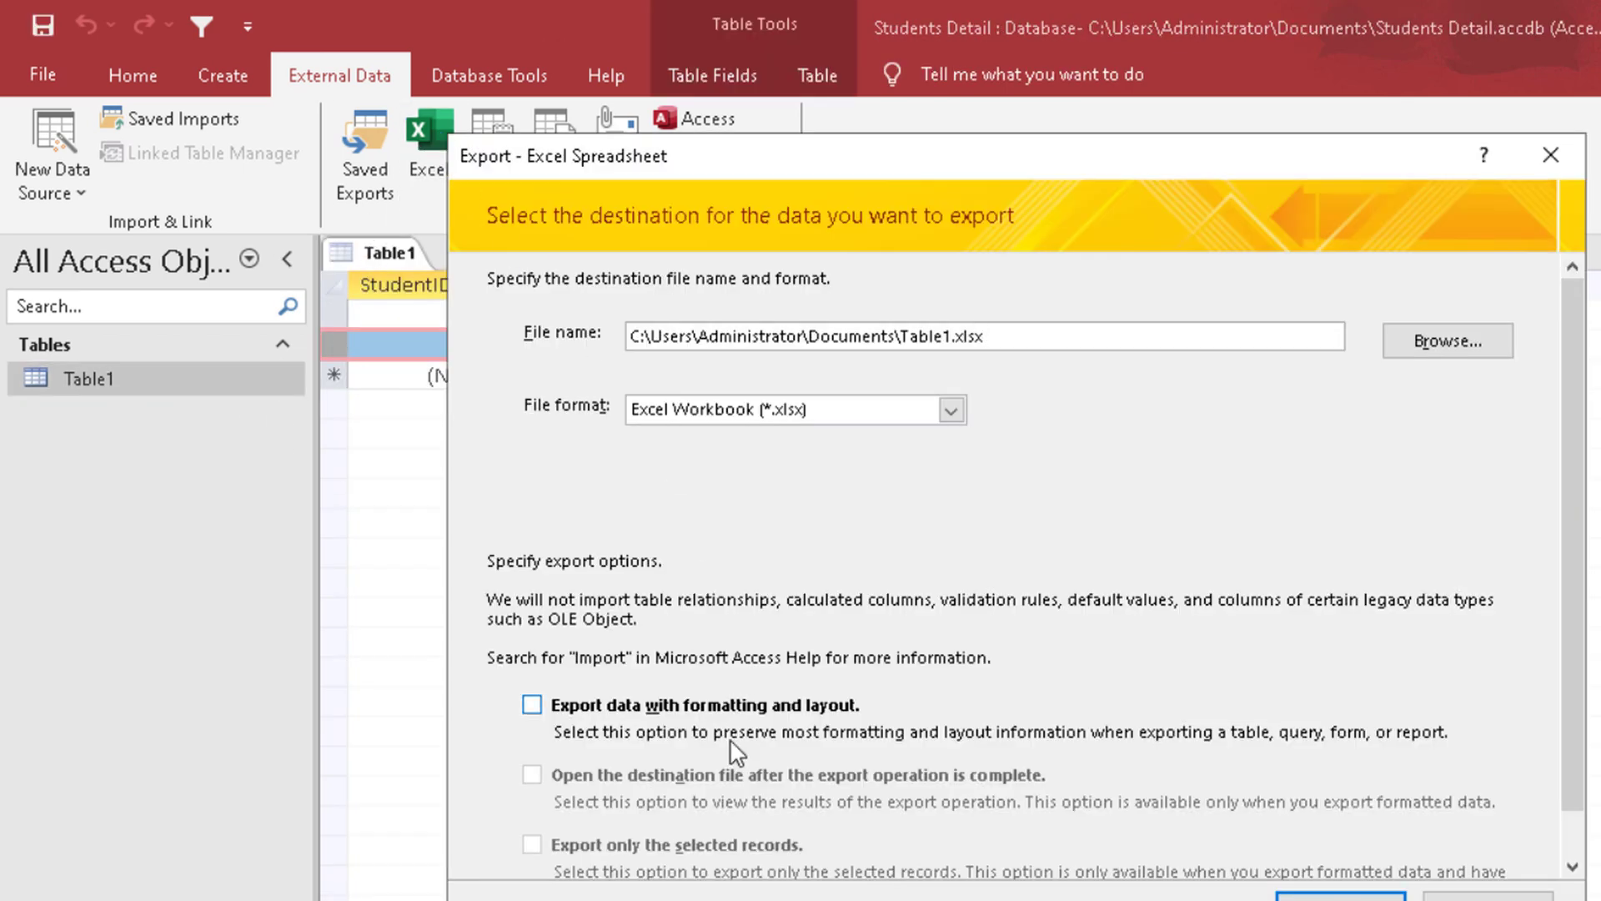
pyautogui.scroll(-1, 717, 692)
pyautogui.click(705, 657)
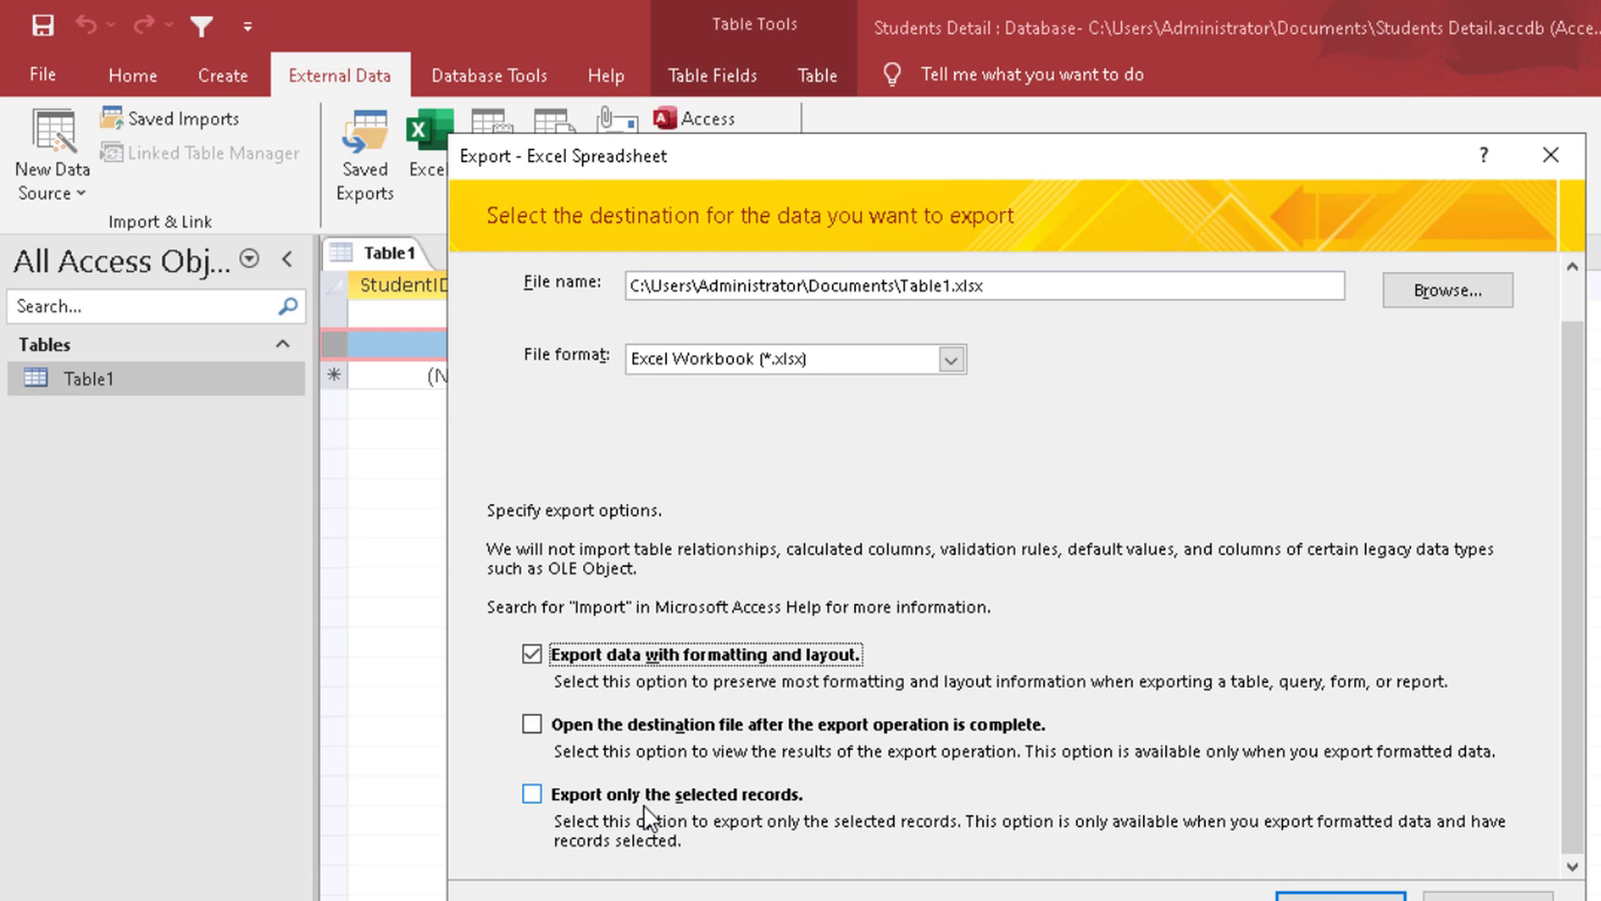
pyautogui.click(1488, 898)
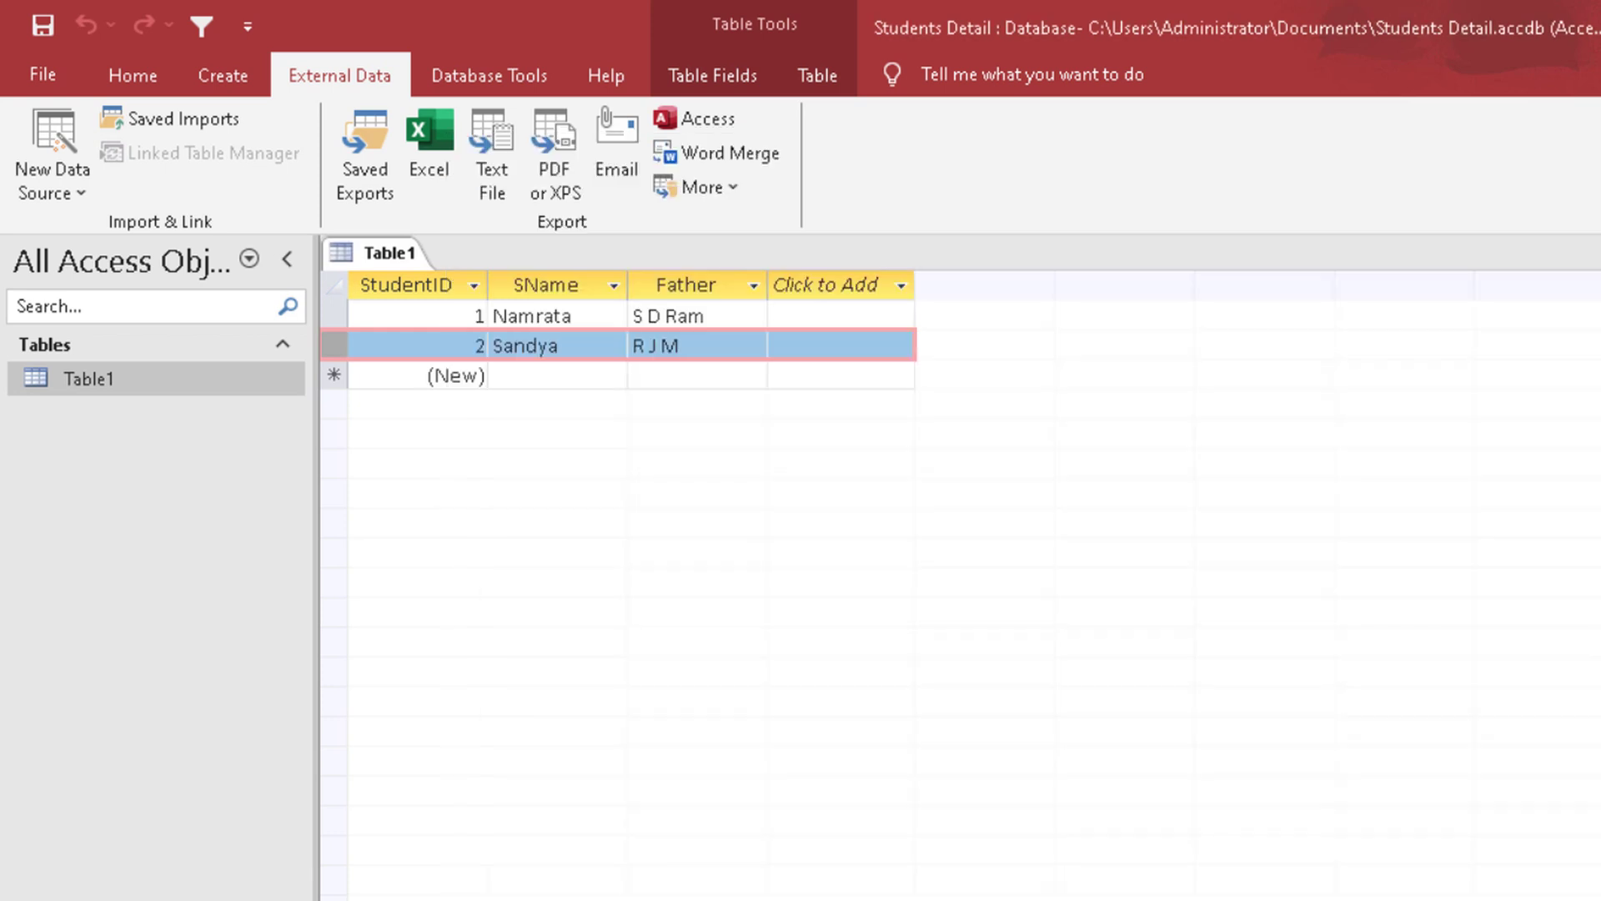
pyautogui.click(349, 255)
pyautogui.hotkey('ctrl', 'w')
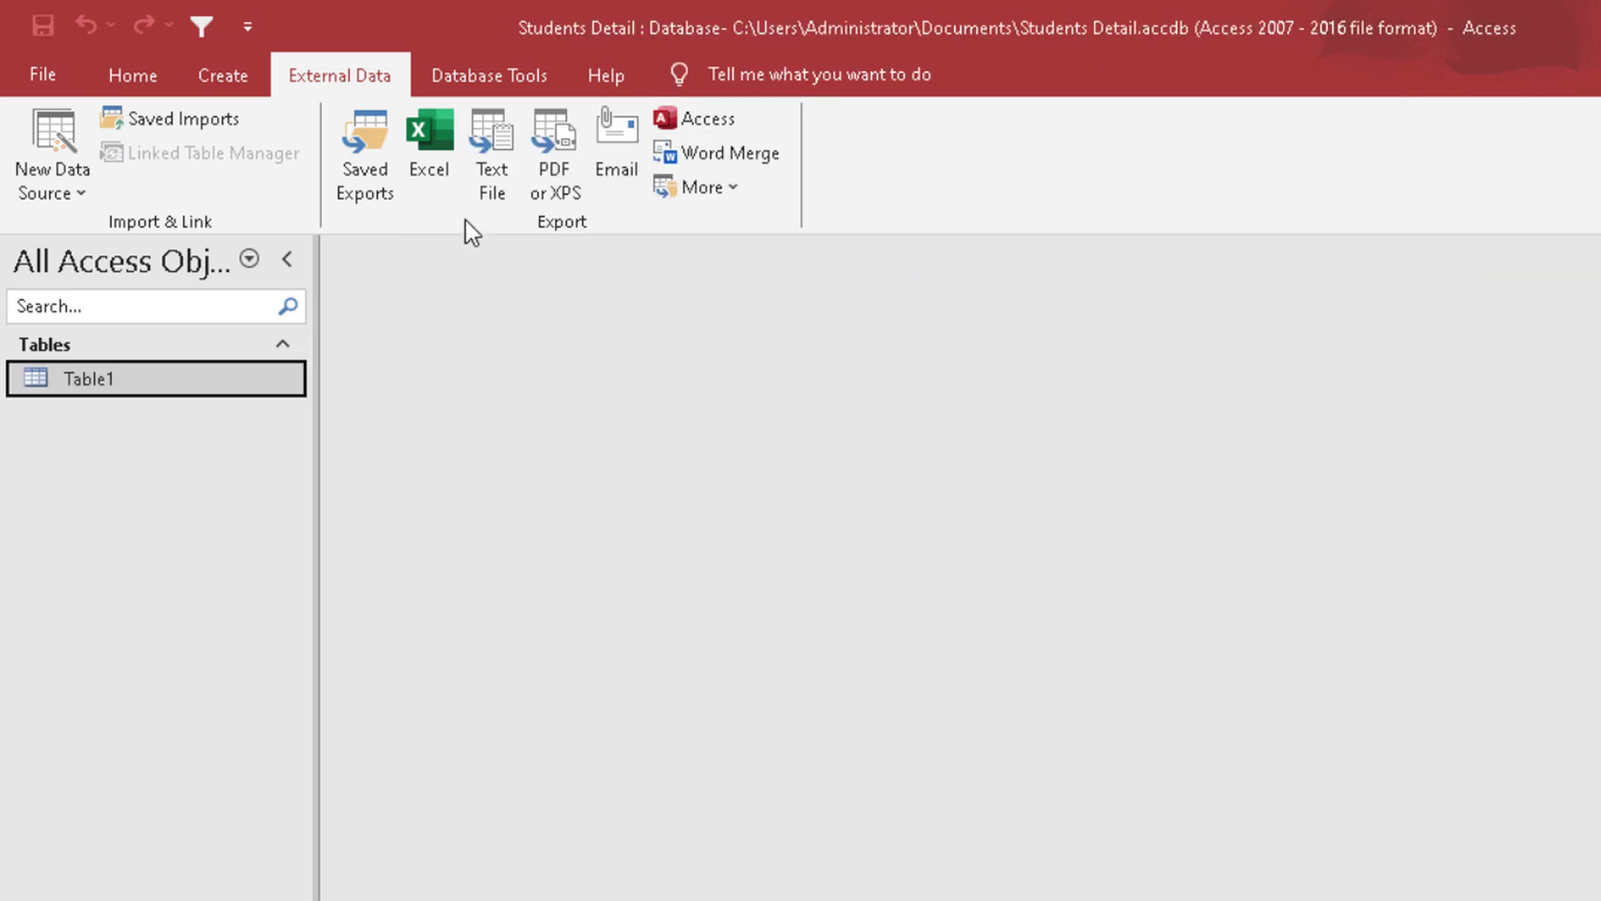
# Step: Export Table1 as an Excel workbook with formatting and layout, opening the destination file after the export
pyautogui.click(437, 168)
pyautogui.click(651, 704)
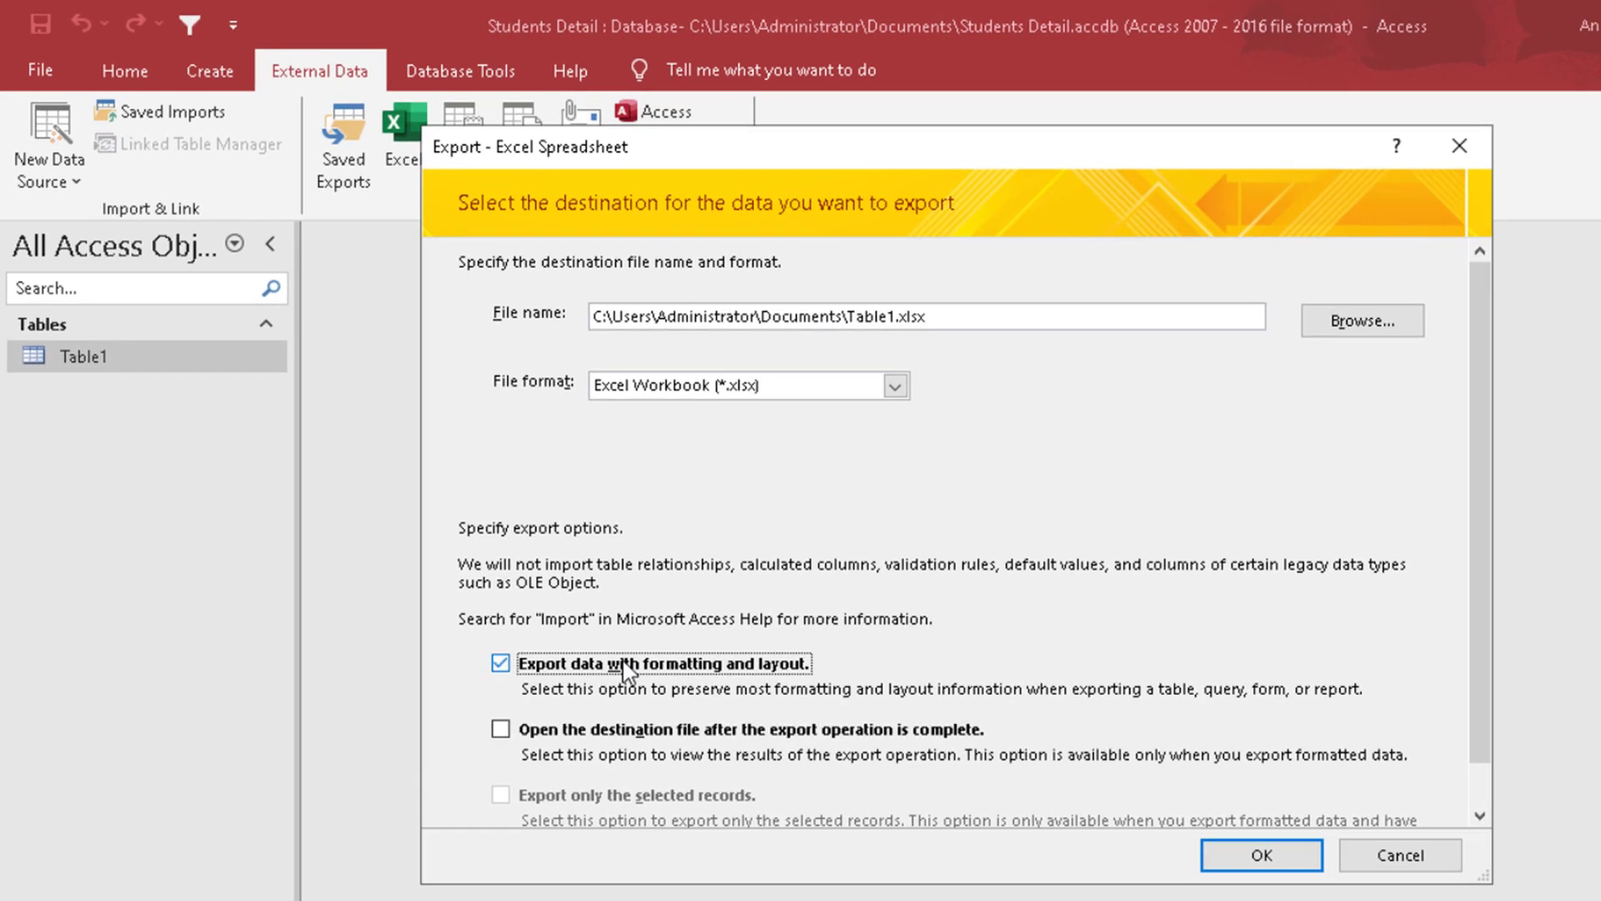
pyautogui.click(664, 777)
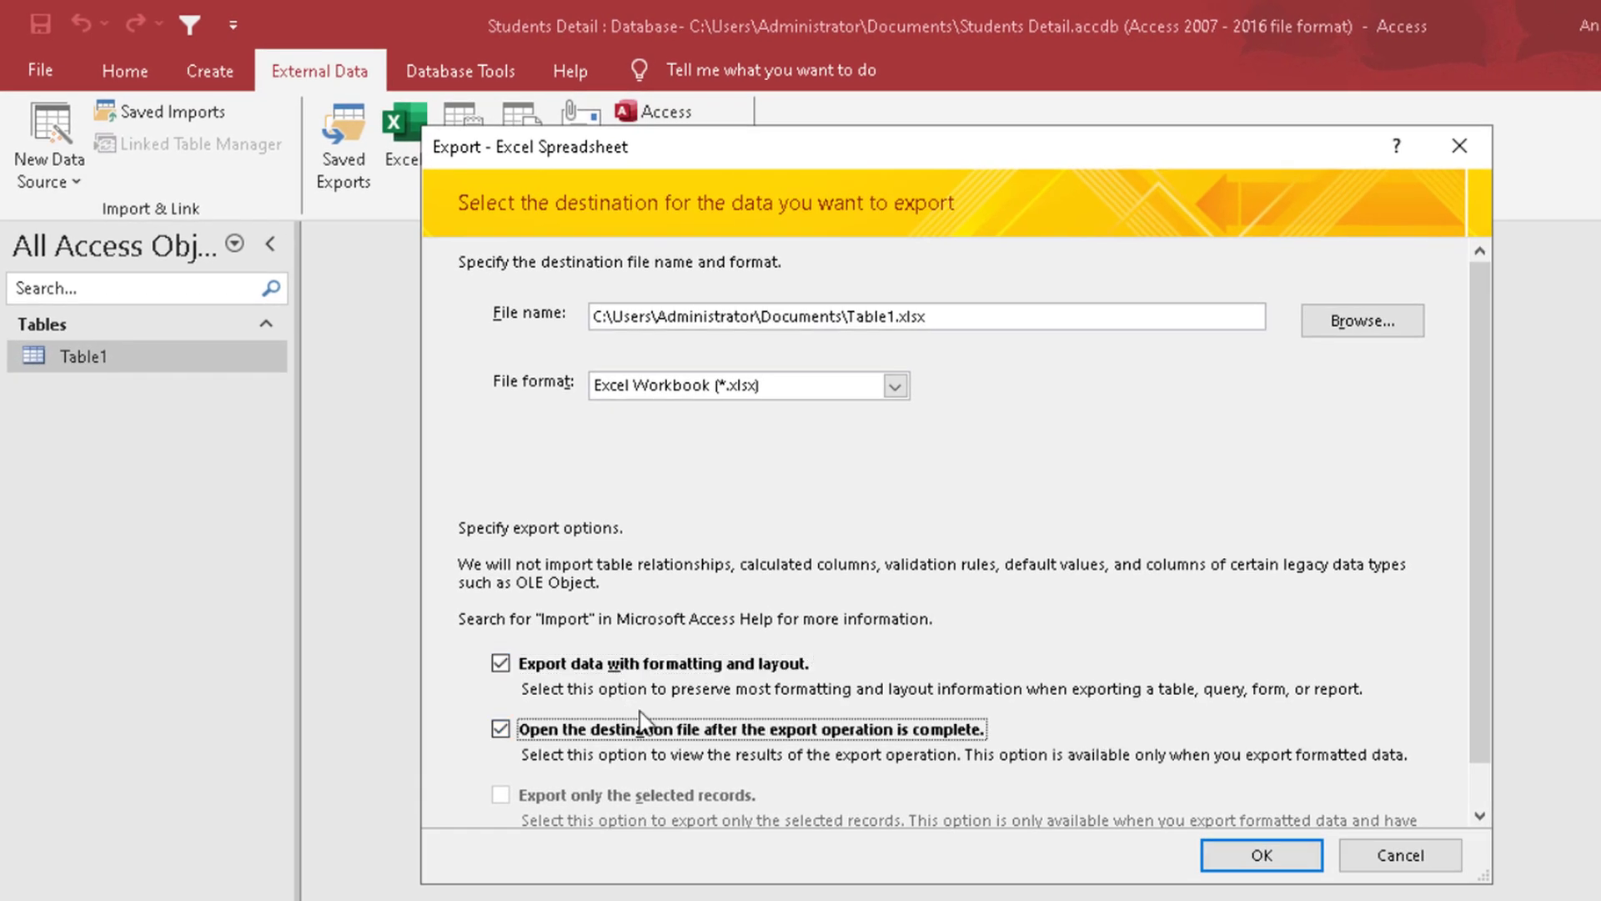
pyautogui.click(1258, 857)
pyautogui.click(924, 611)
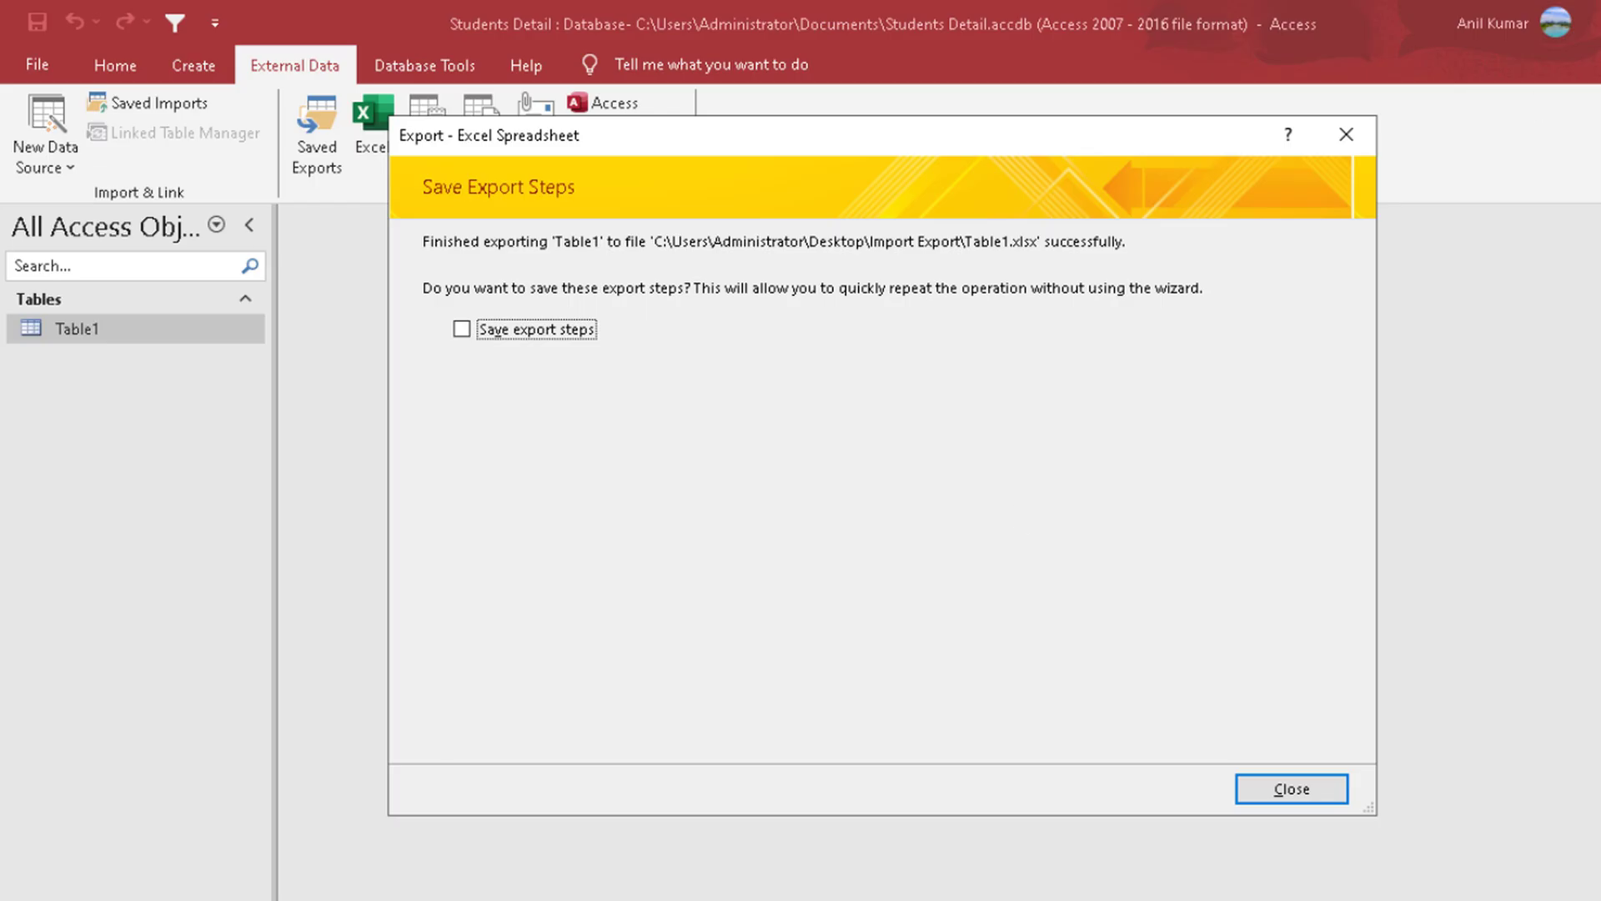
# Step: Save the export steps as Export-Table1 and open the list of saved exports
pyautogui.click(498, 331)
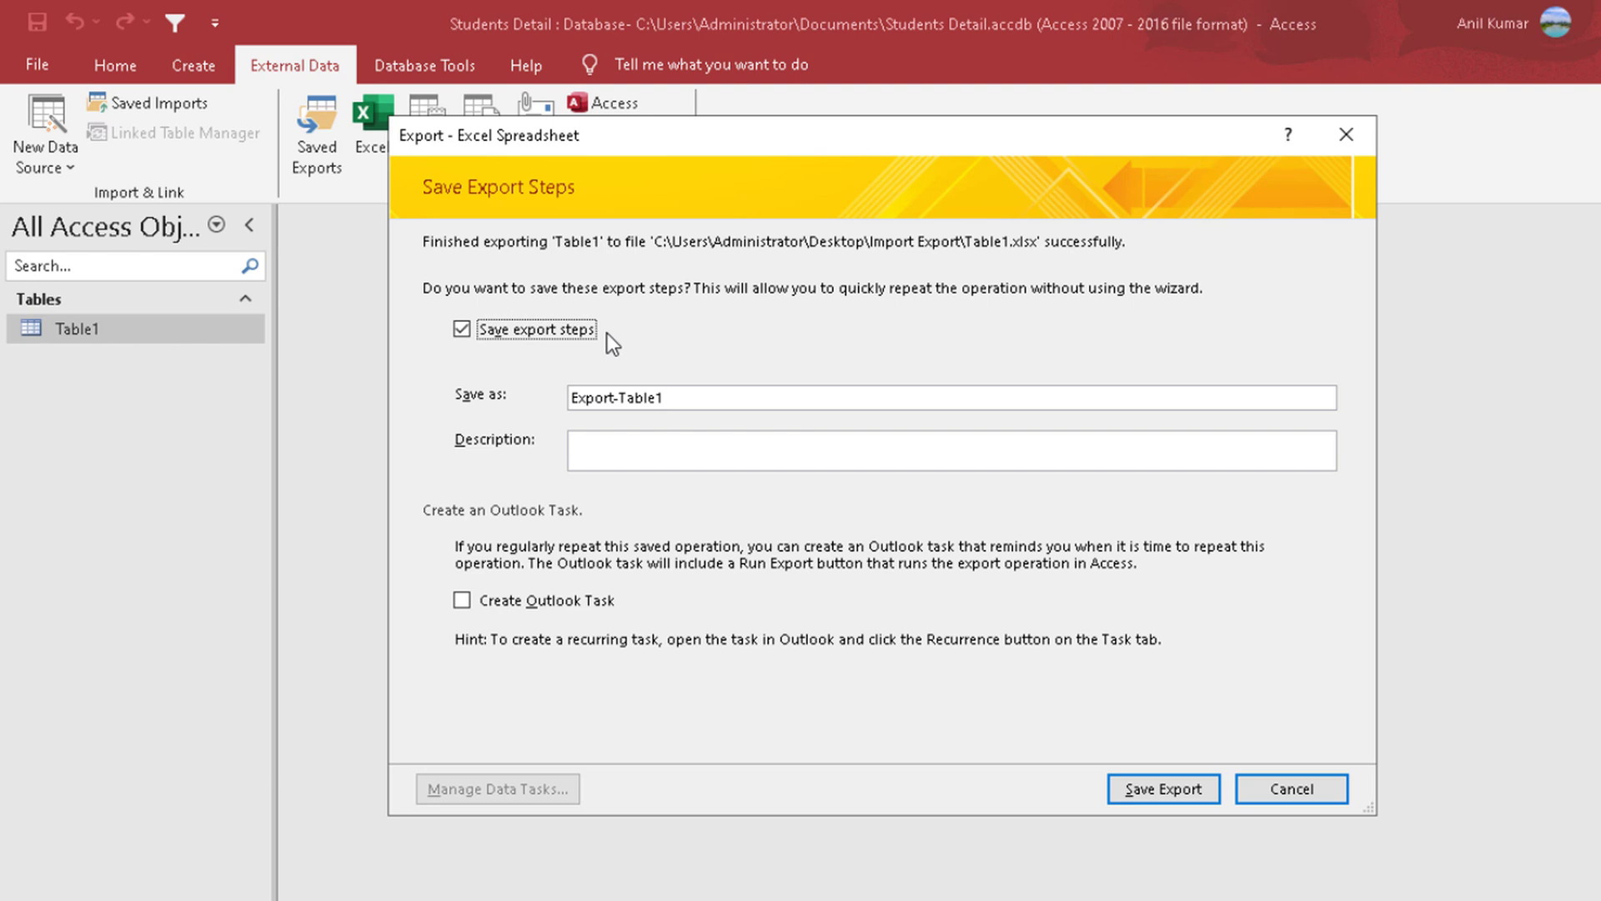
pyautogui.click(1139, 792)
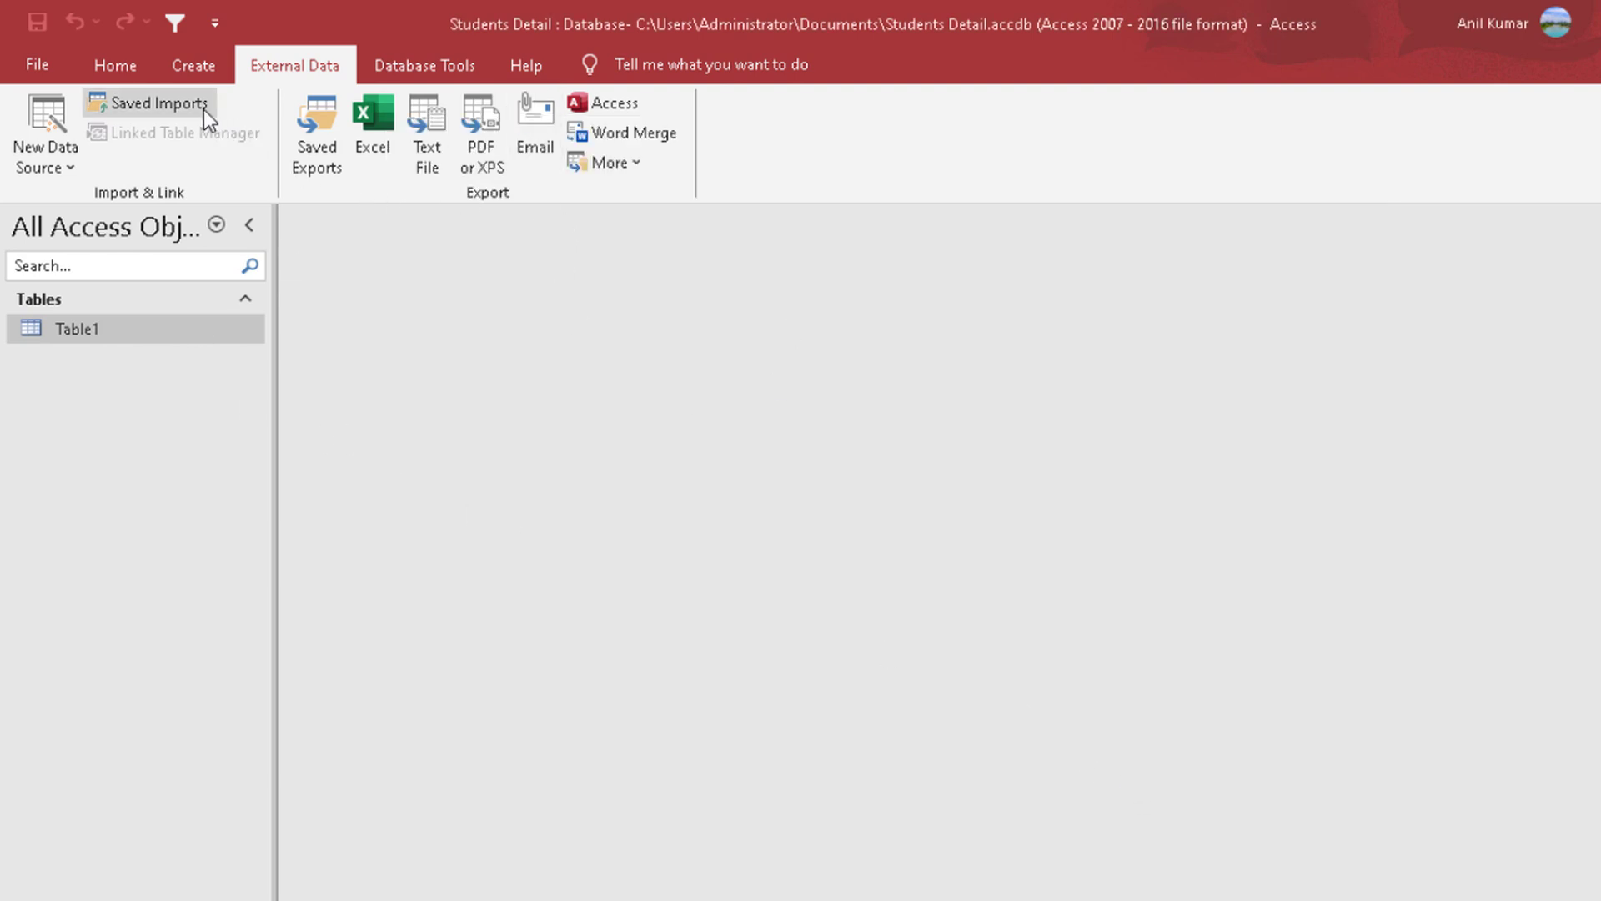
pyautogui.click(332, 153)
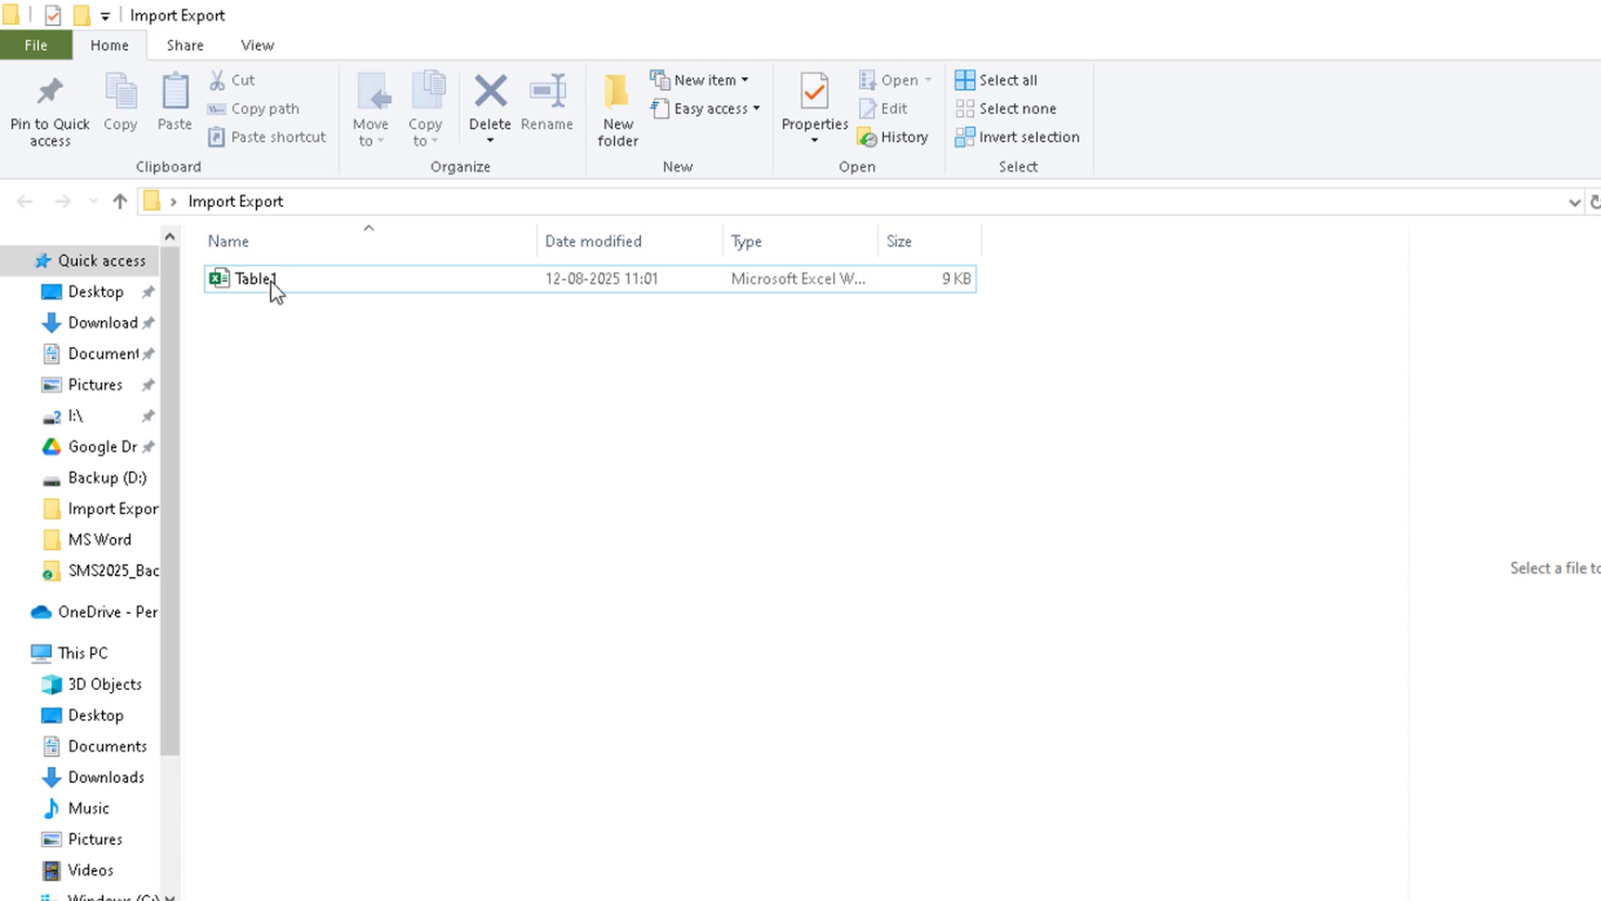
# Step: Delete the exported Table1 workbook from the Import Export folder in File Explorer, then leave the folder window
pyautogui.click(272, 282)
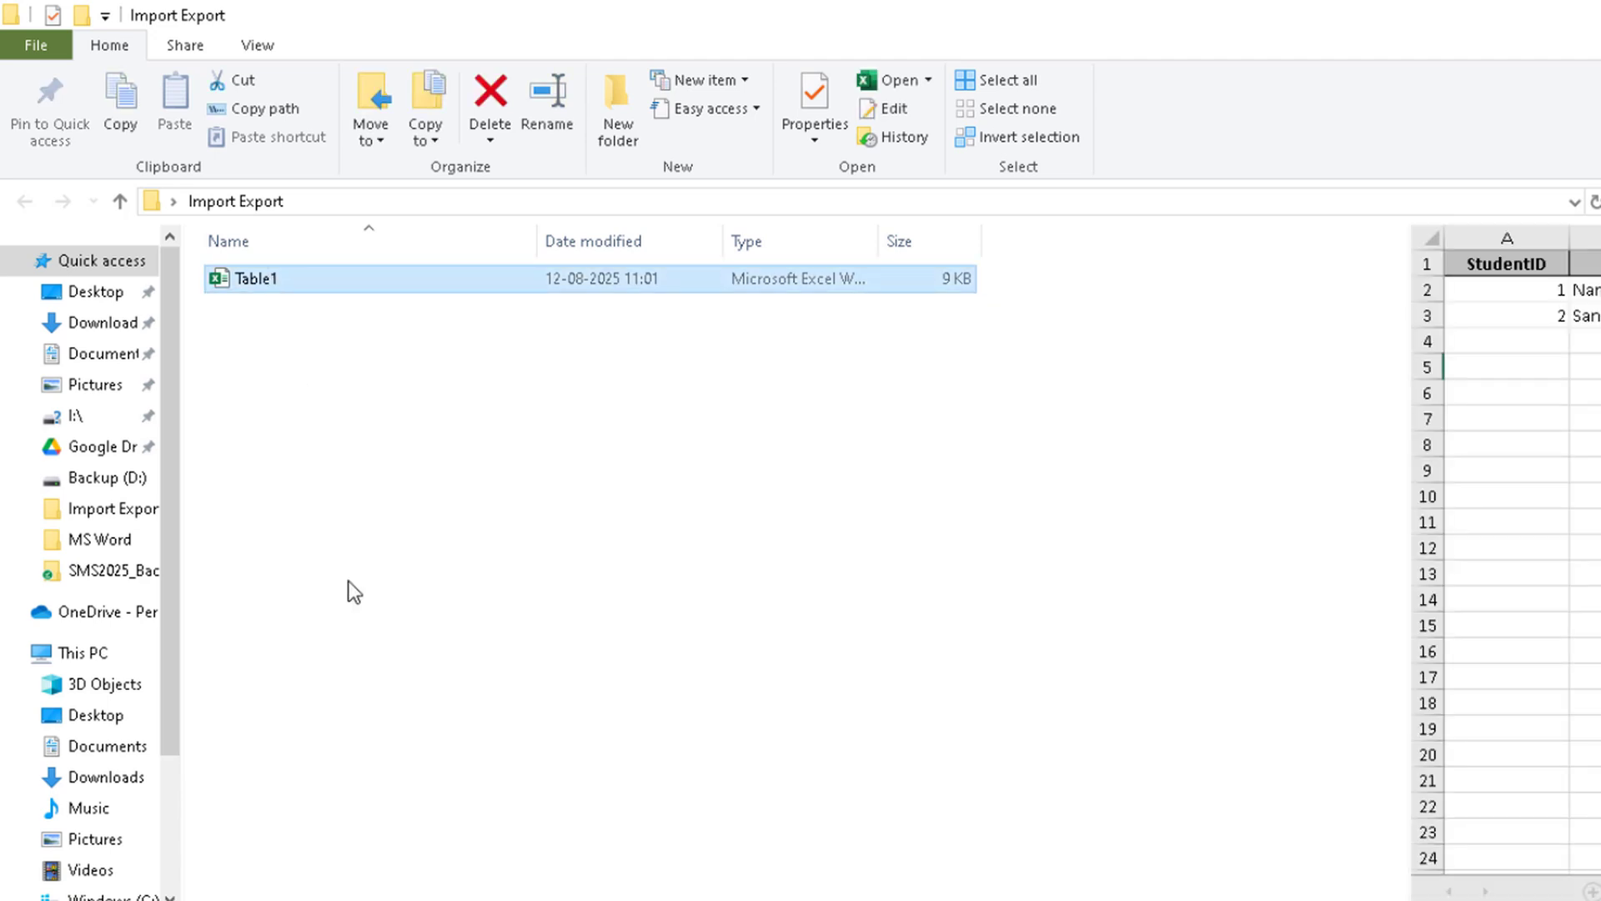
pyautogui.press('Delete')
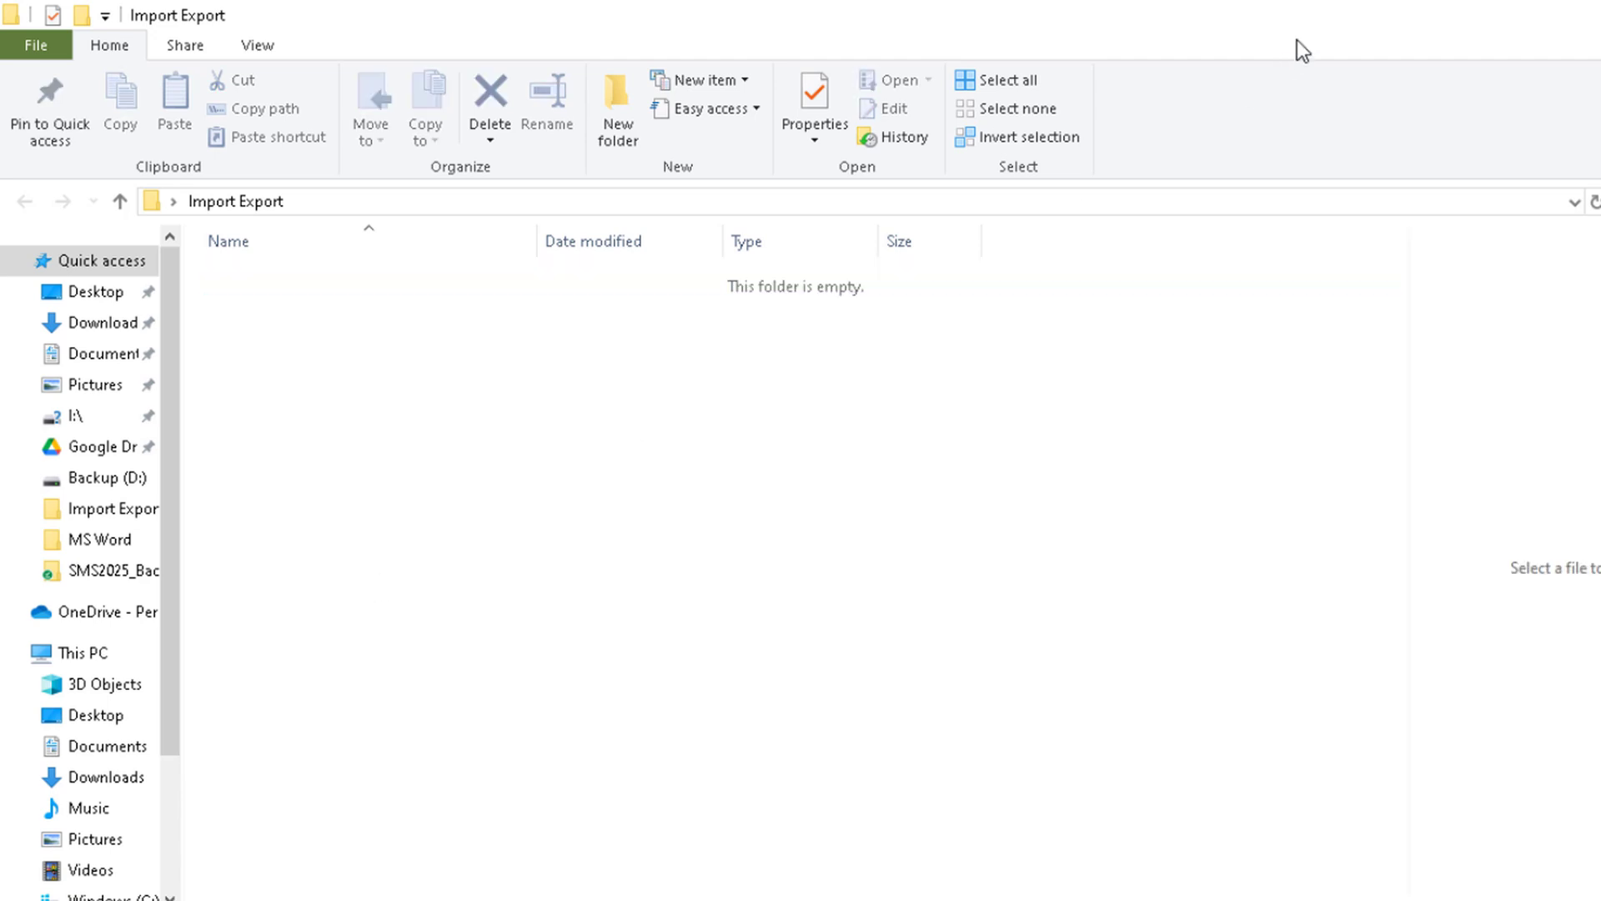
pyautogui.click(1598, 10)
# Step: Run the saved export Export-Table1, close the resulting workbook, and close the saved exports list
pyautogui.click(580, 279)
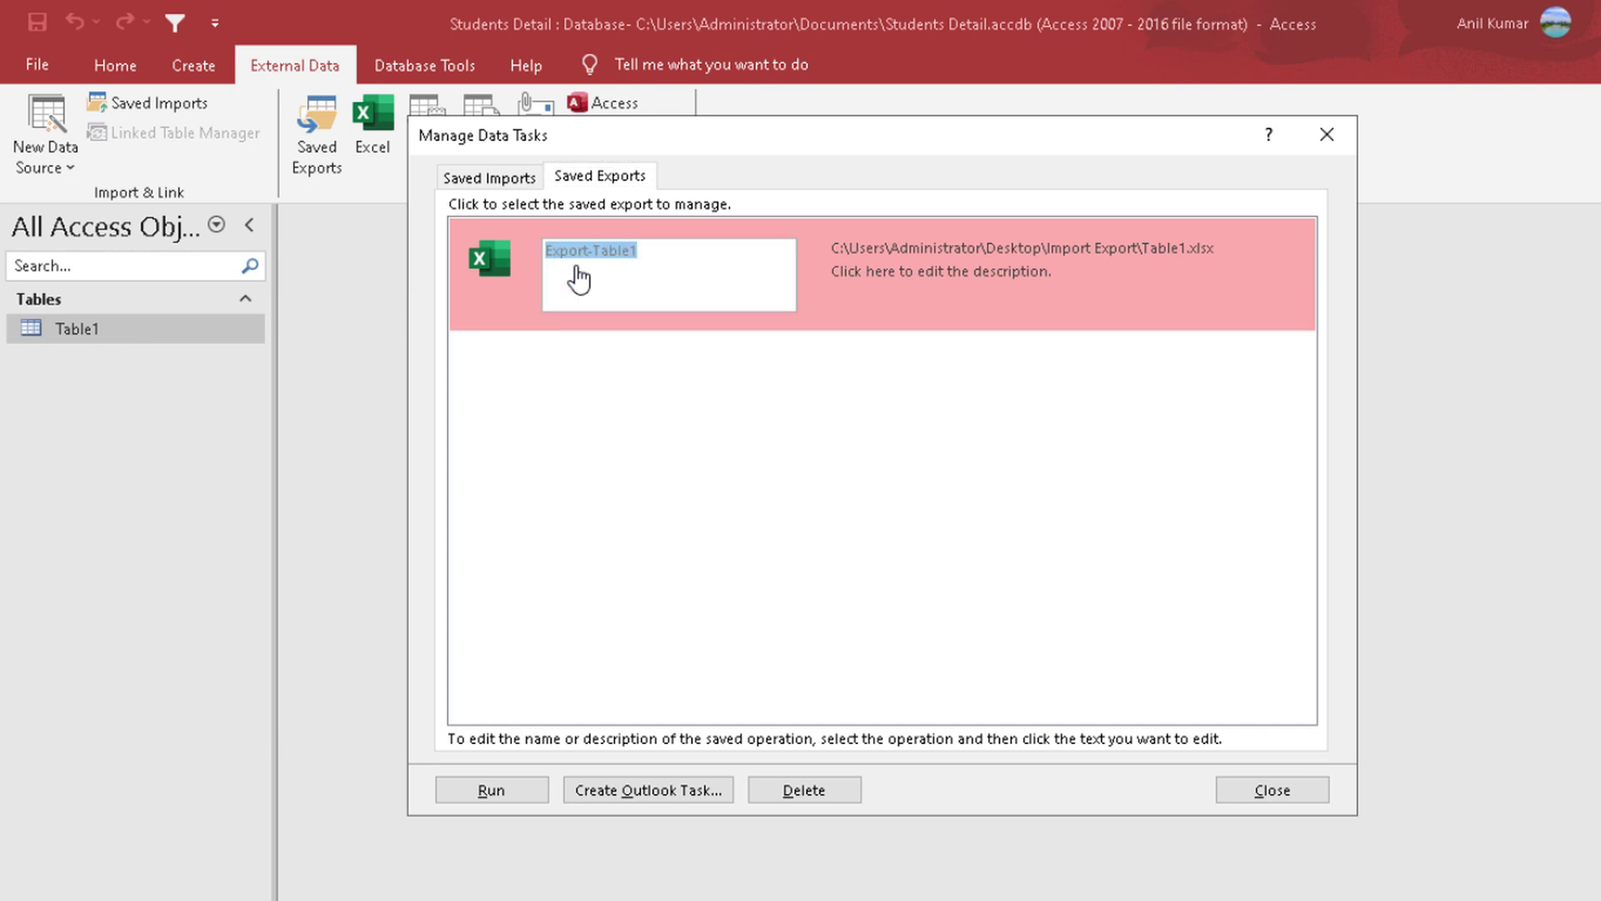
pyautogui.click(504, 286)
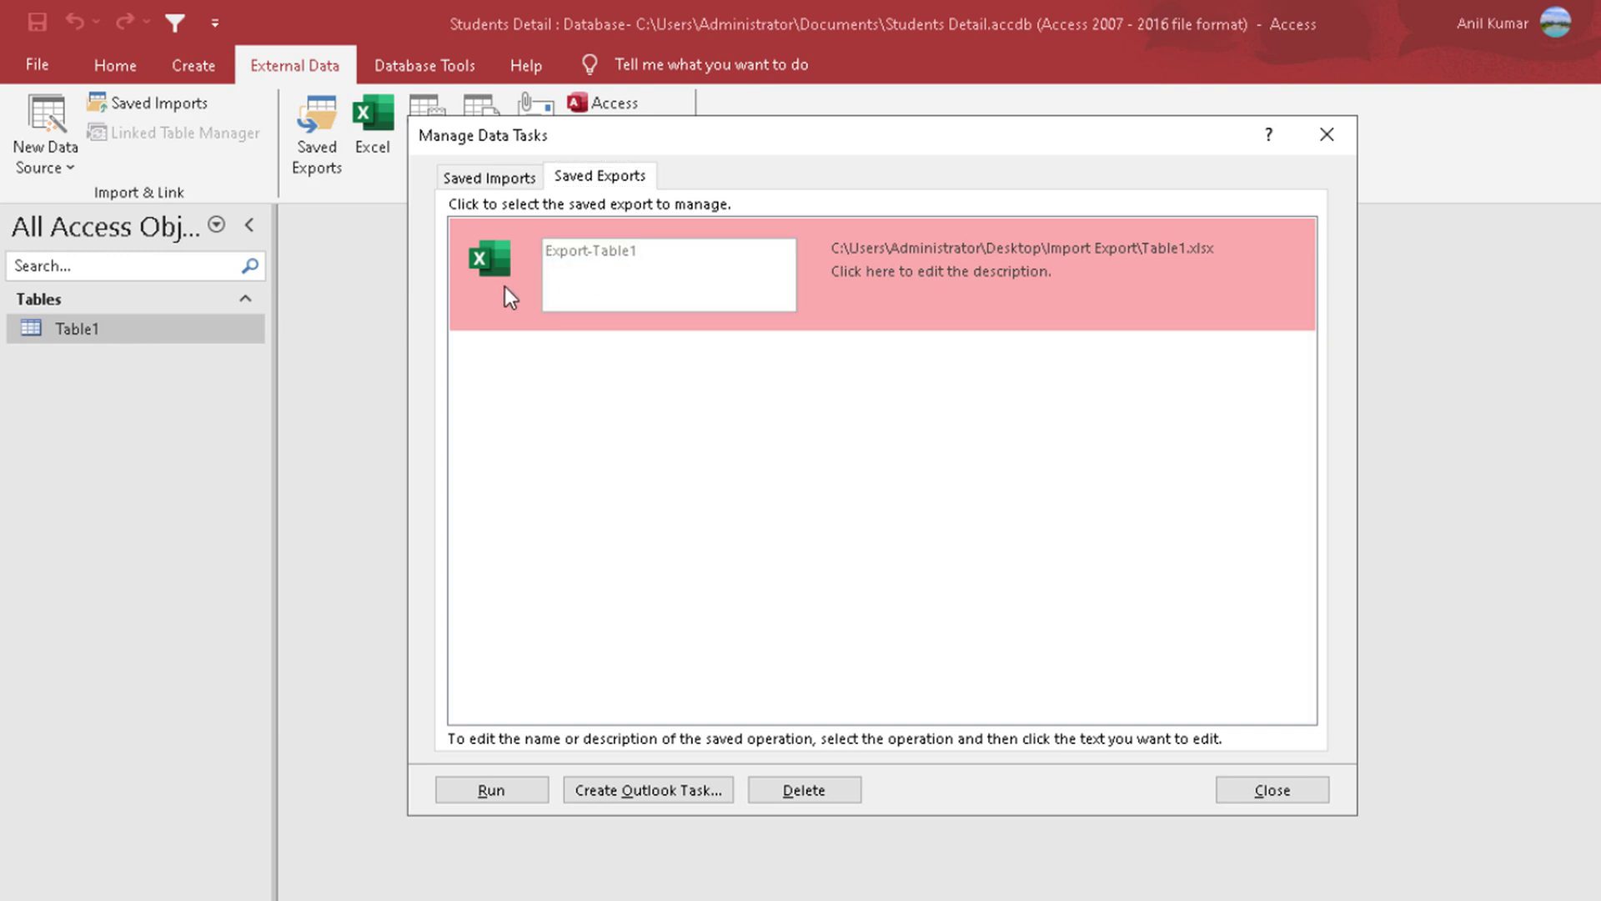
pyautogui.click(457, 792)
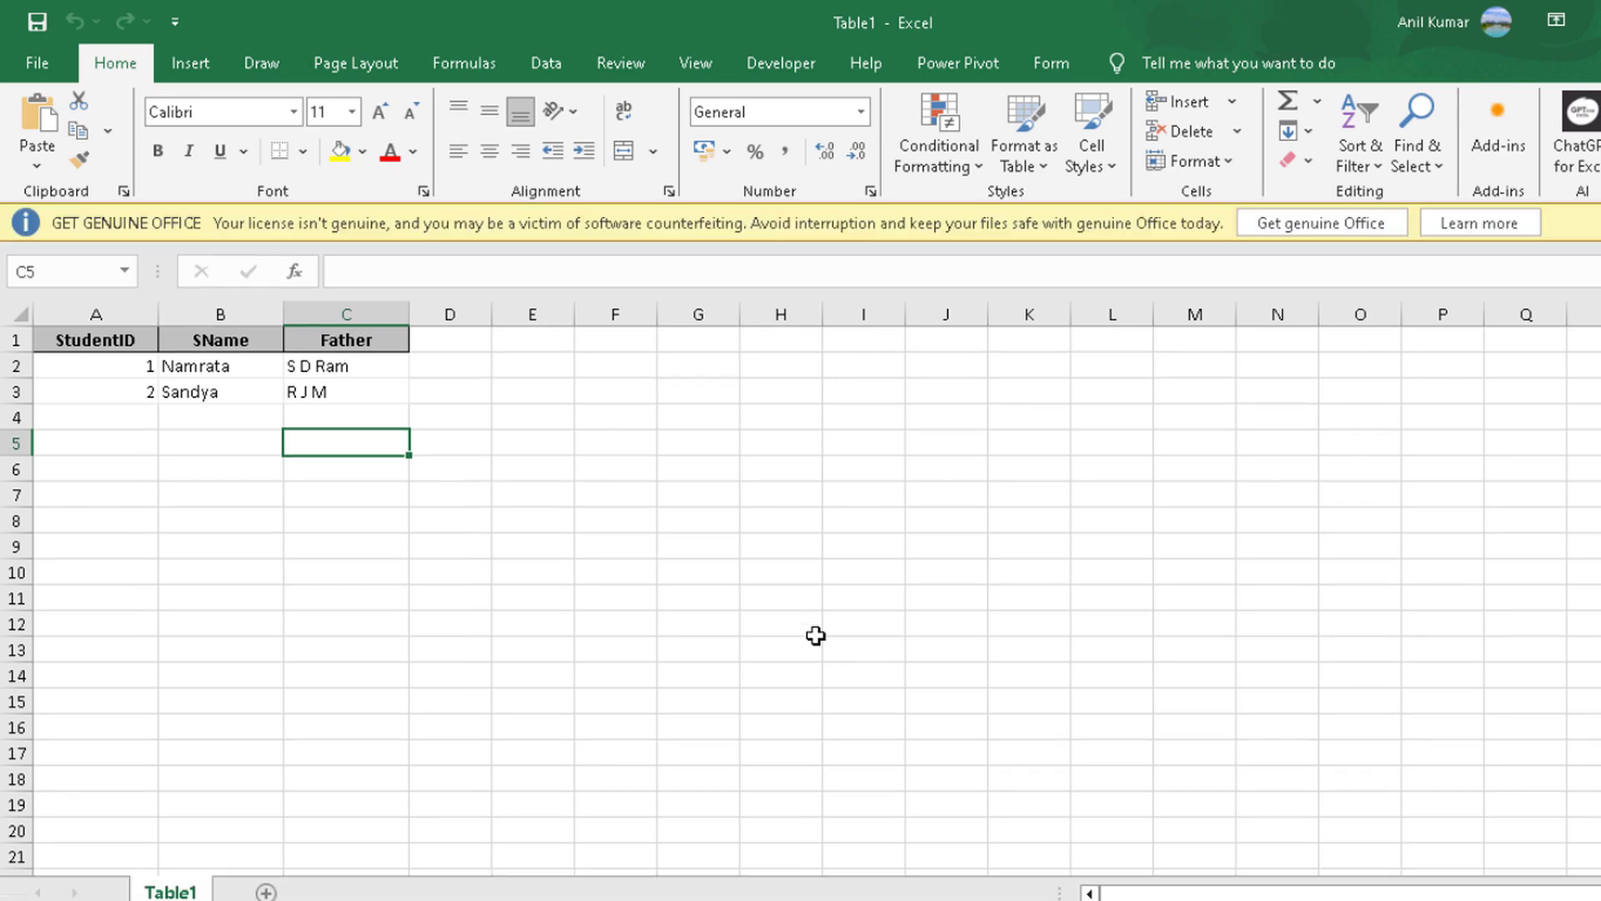
pyautogui.click(1598, 20)
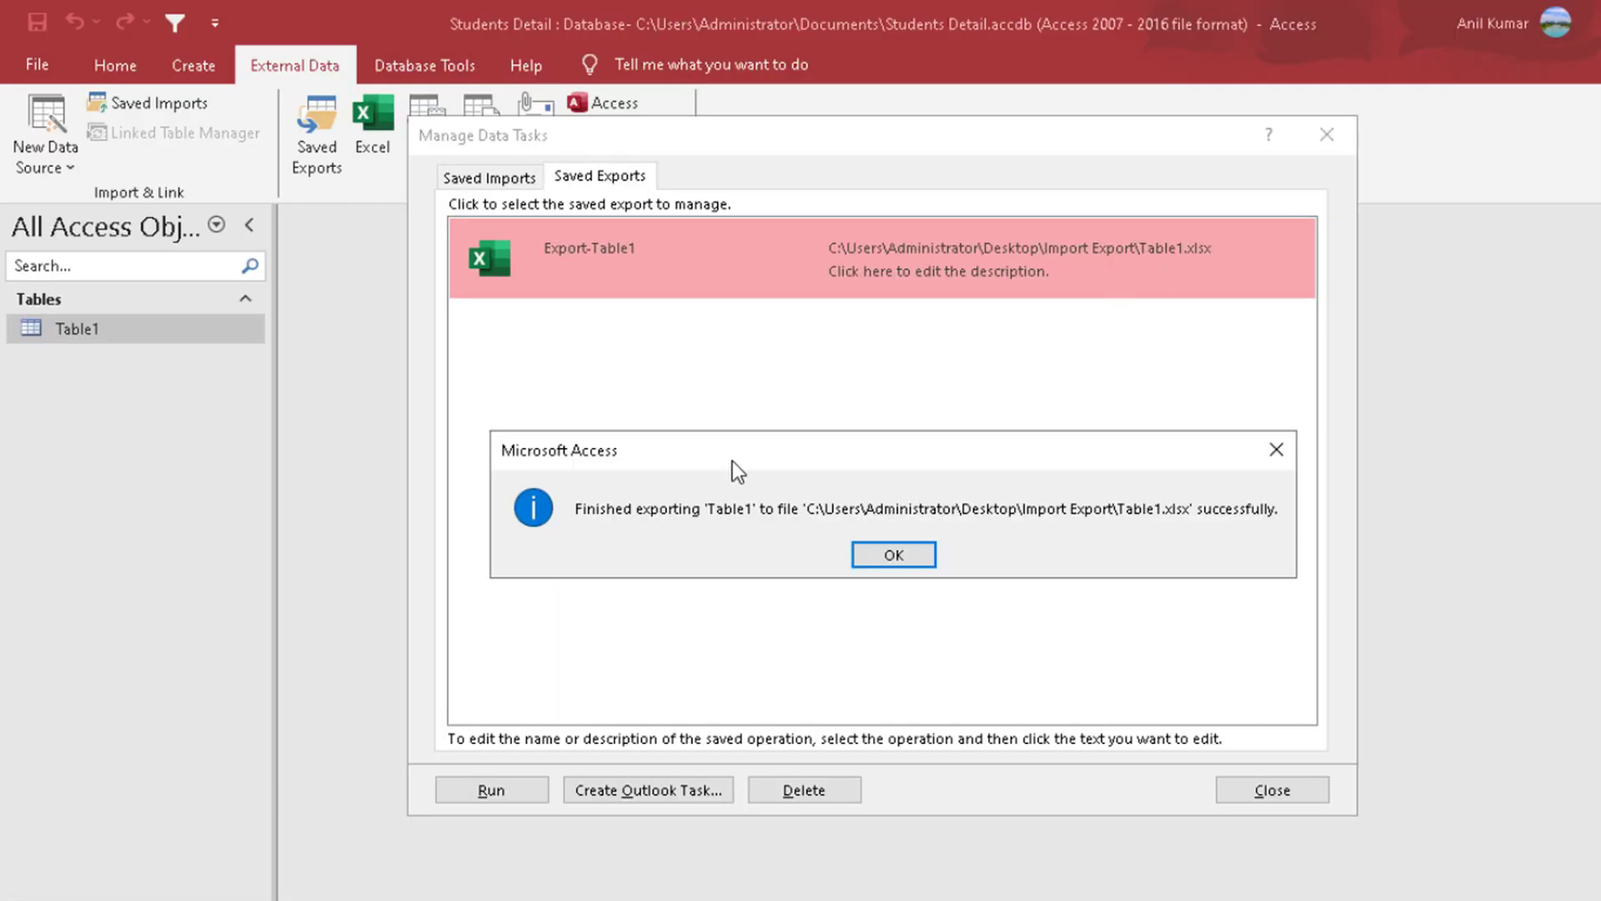
pyautogui.click(884, 556)
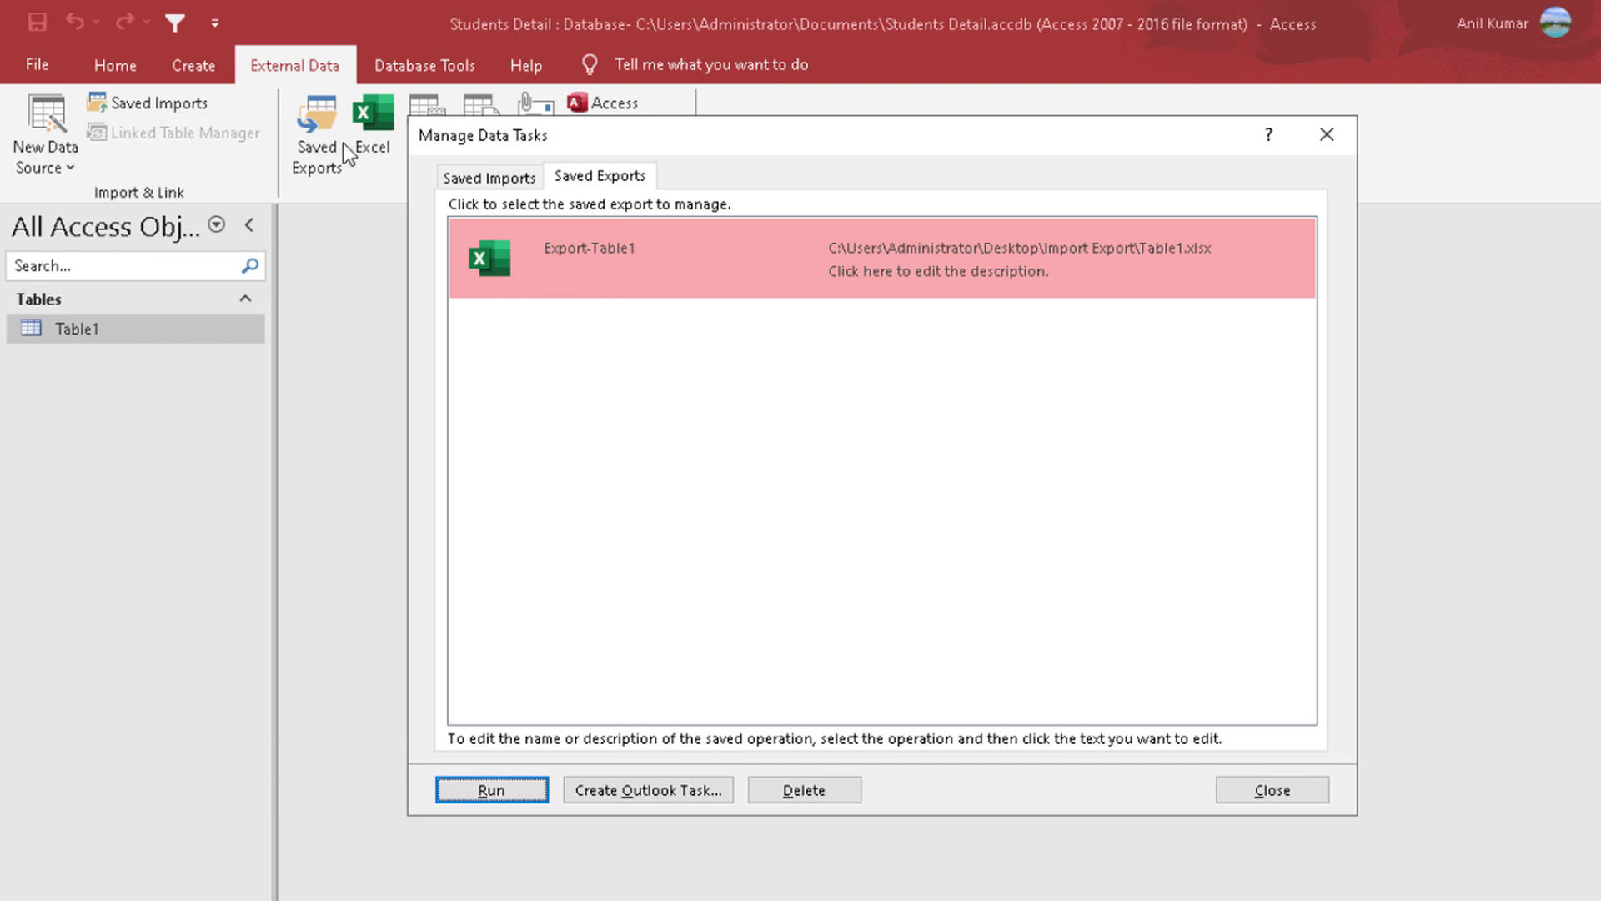
pyautogui.click(1267, 792)
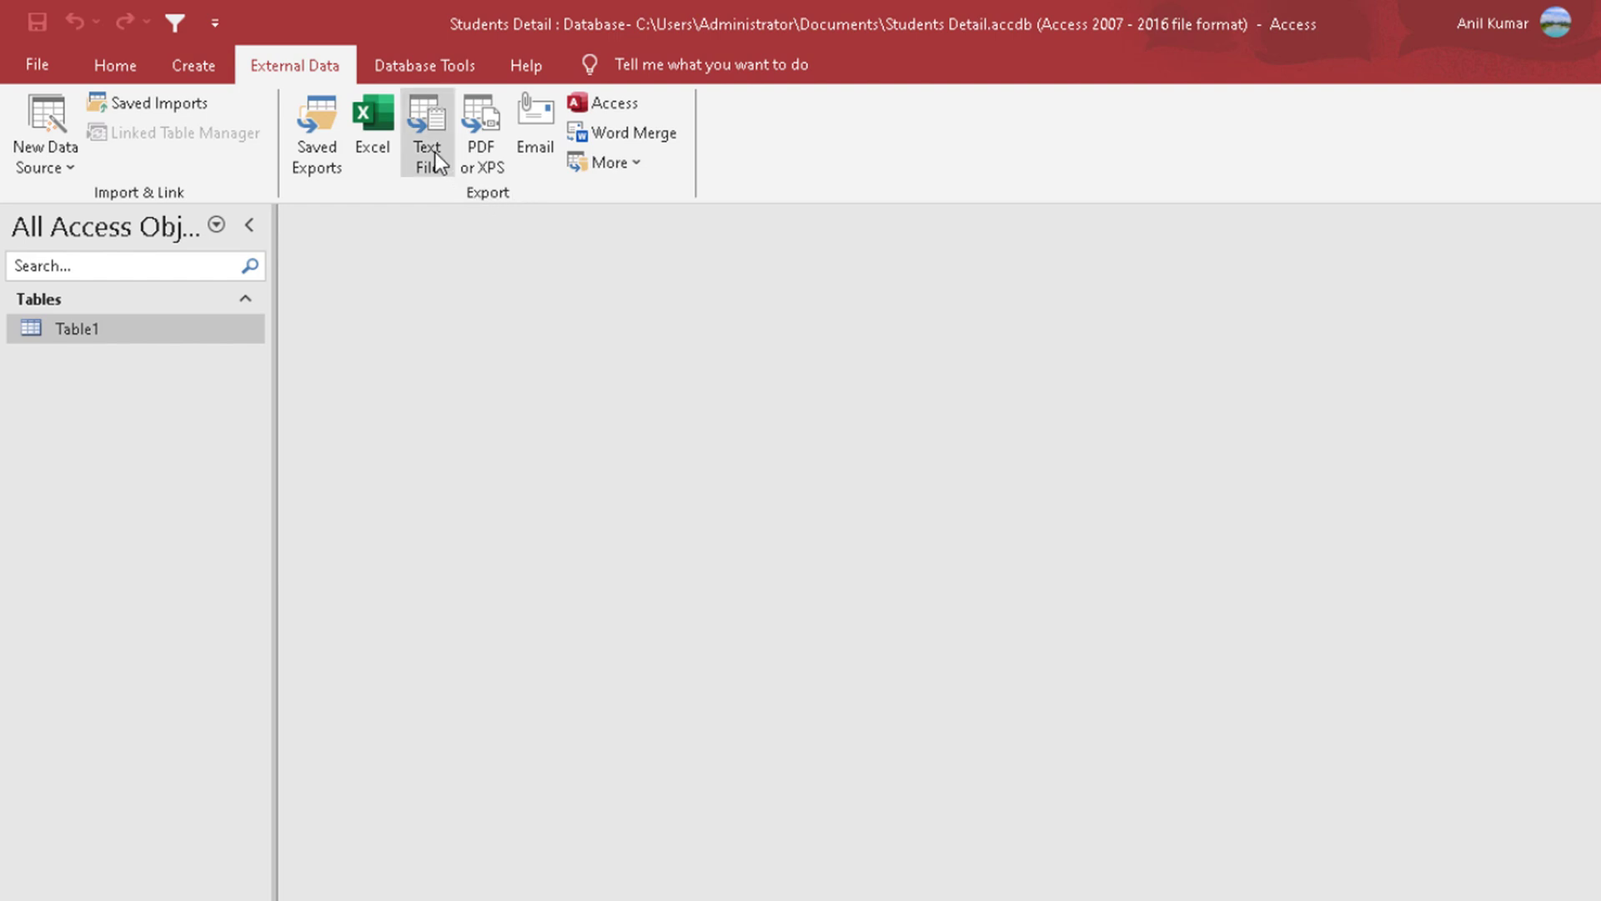
# Step: Export Table1 to Table1.txt in the Import Export folder with formatting and layout, Windows (default) encoding, and the file opened after export
pyautogui.click(429, 128)
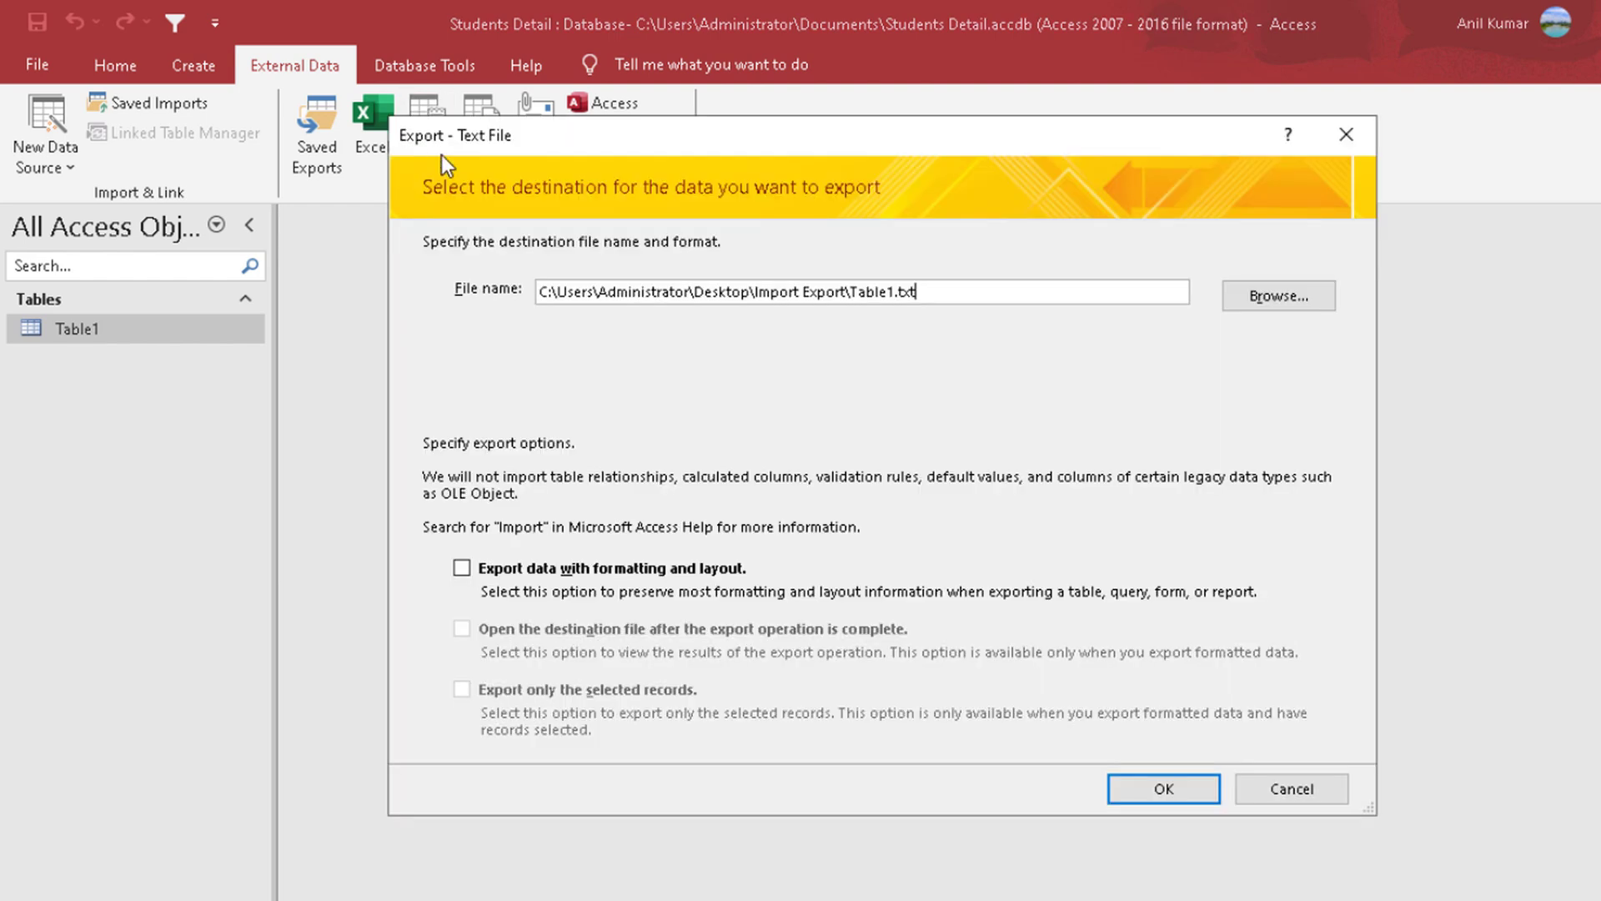
pyautogui.click(548, 567)
pyautogui.click(547, 628)
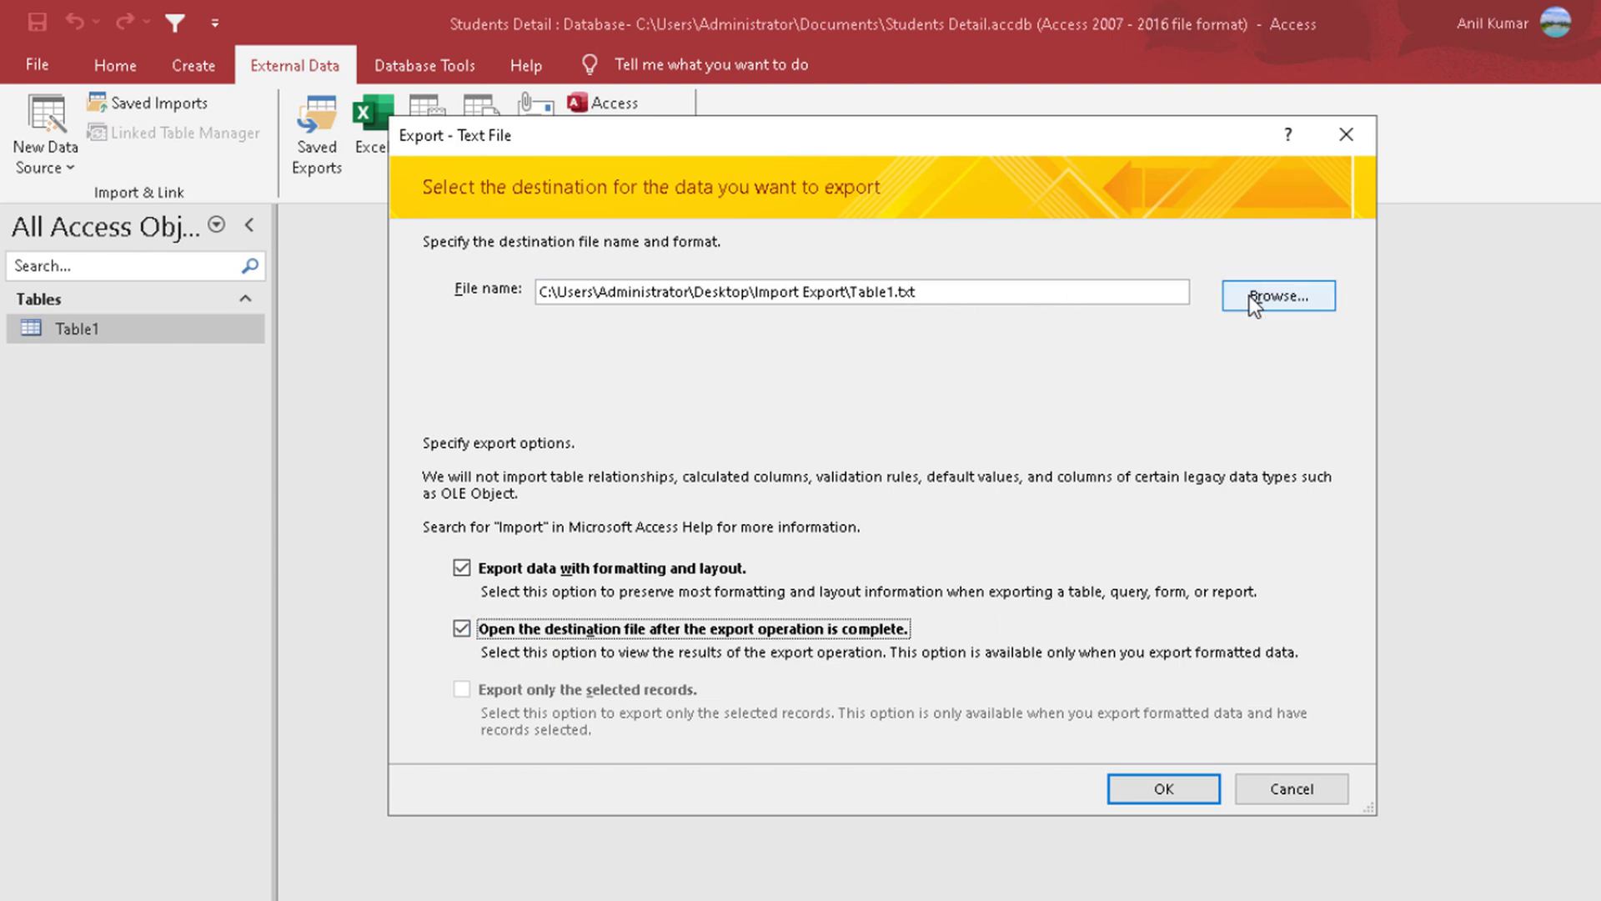
pyautogui.click(1153, 782)
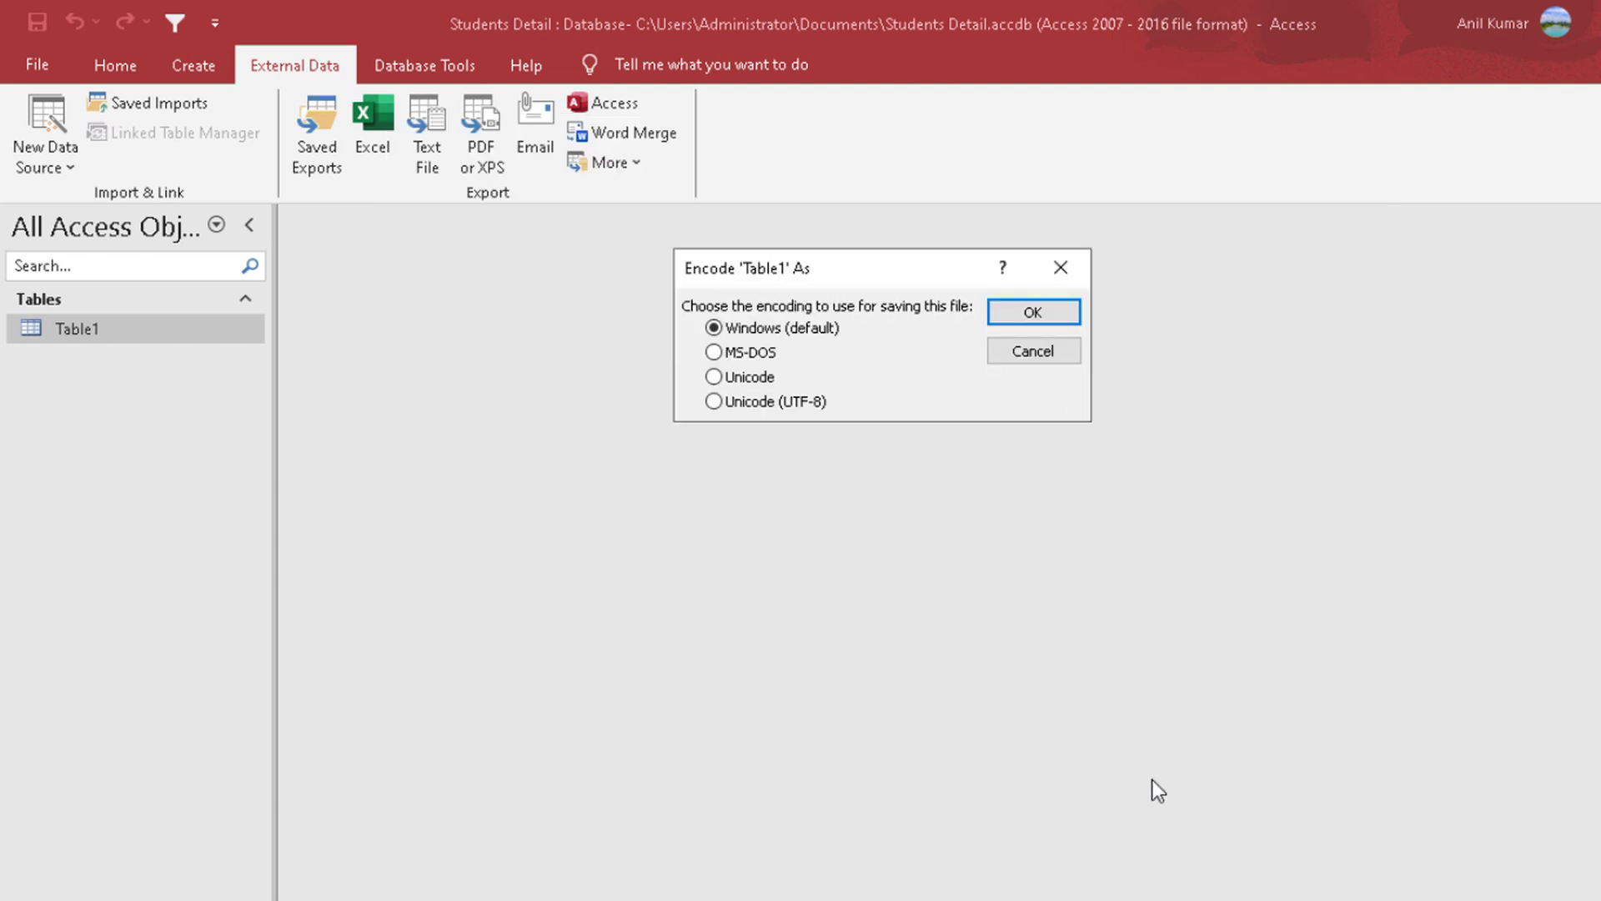
pyautogui.click(1033, 313)
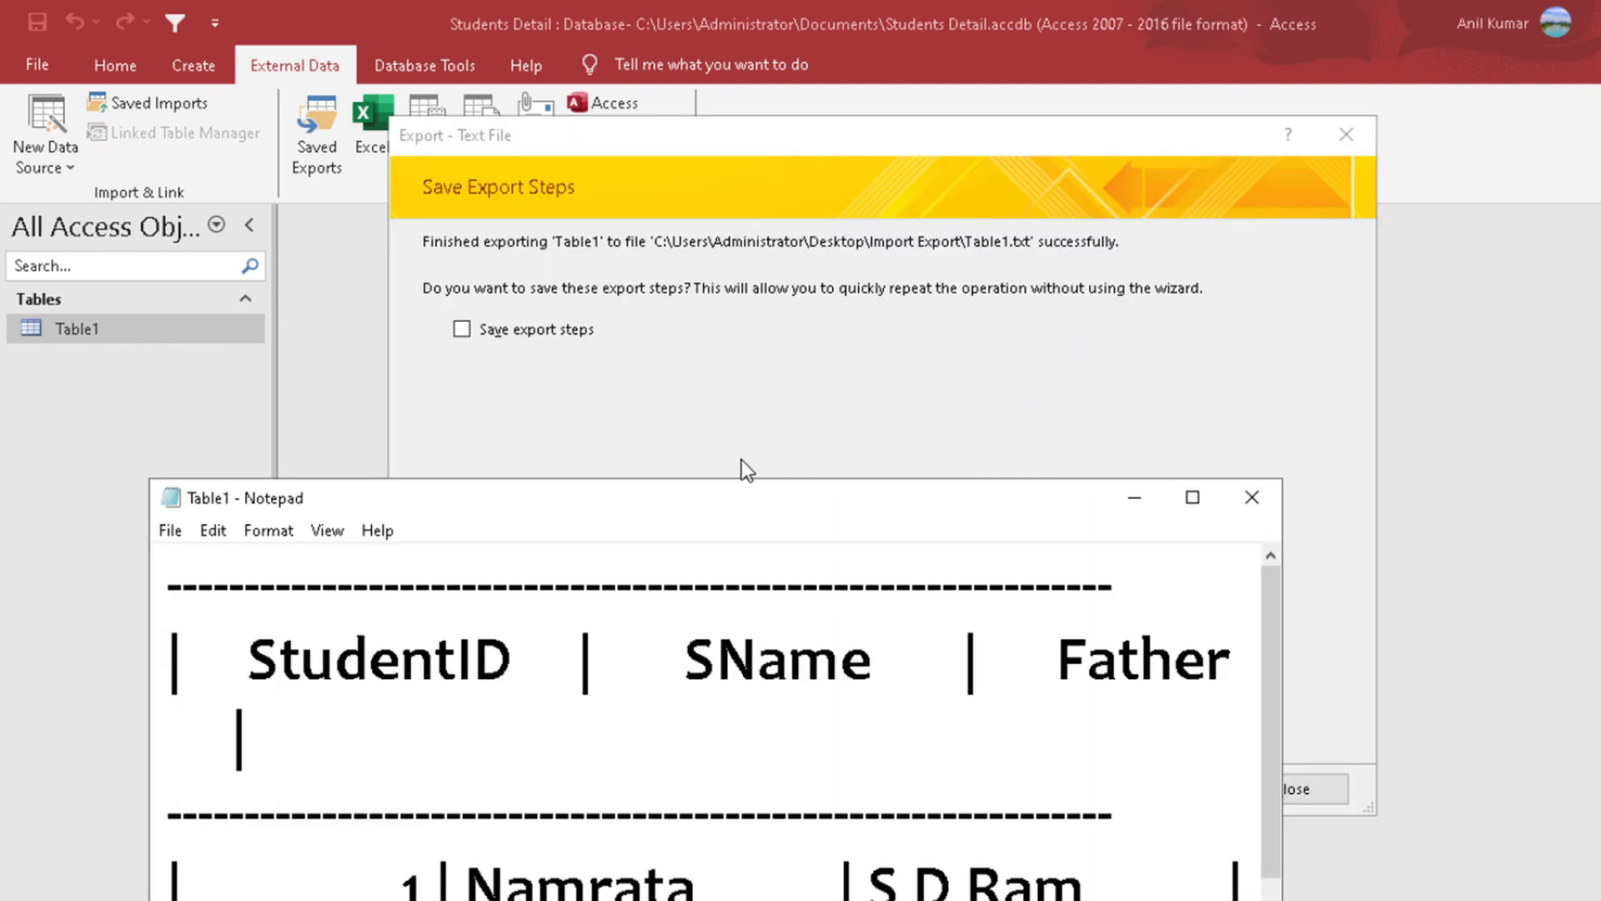
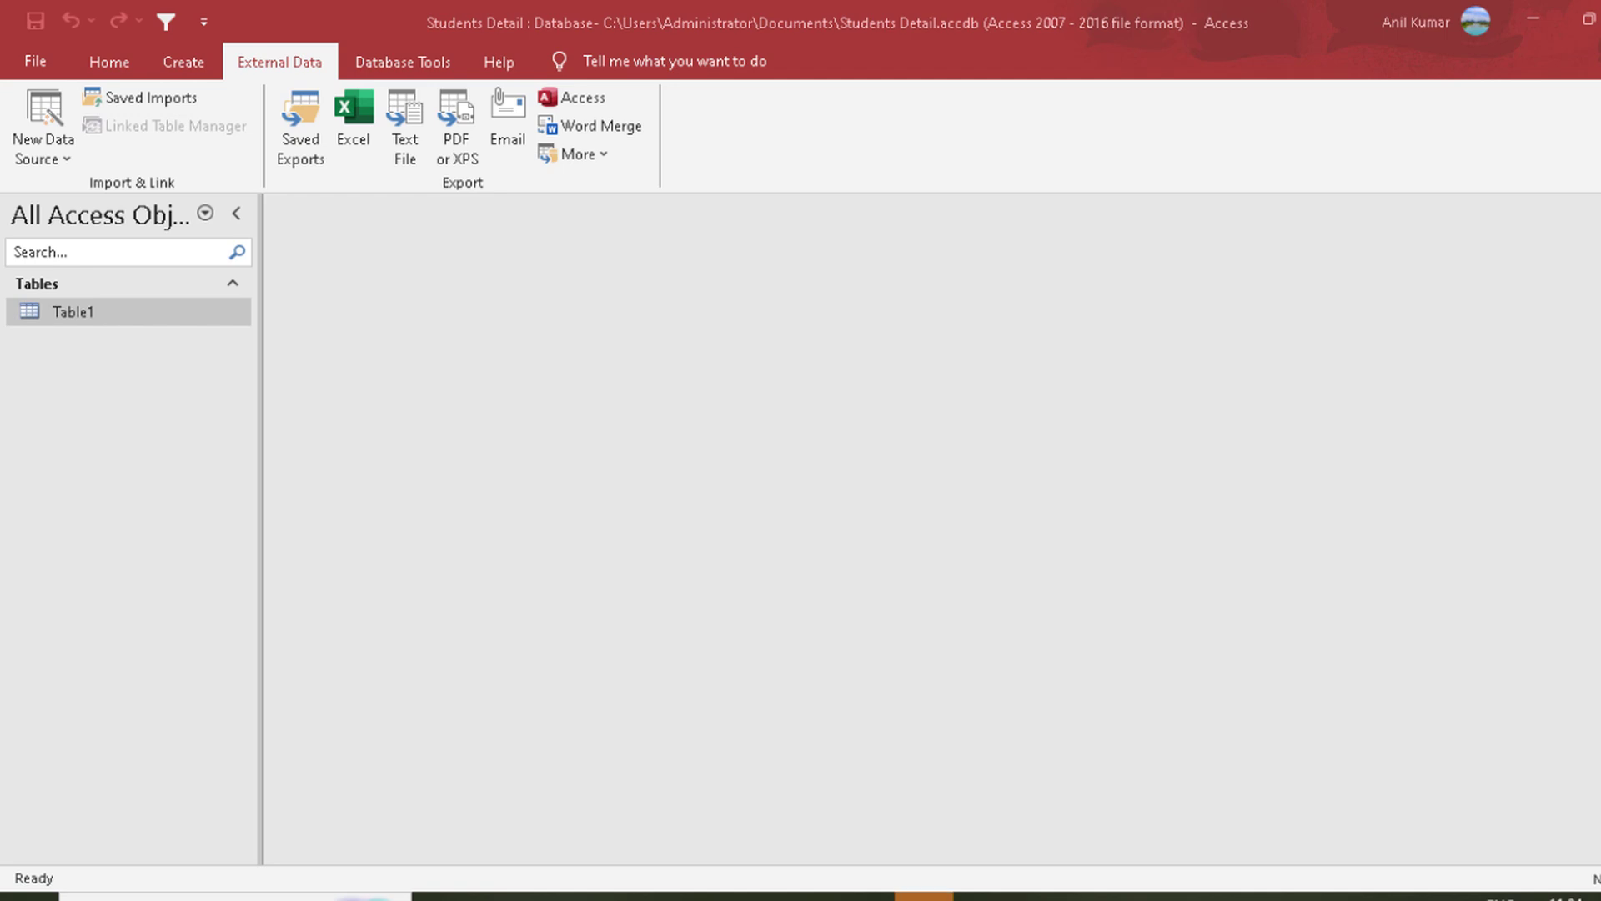
# Step: Switch to PDF Architect and dismiss the sign-in prompt to view the exported Table1.pdf
pyautogui.click(924, 895)
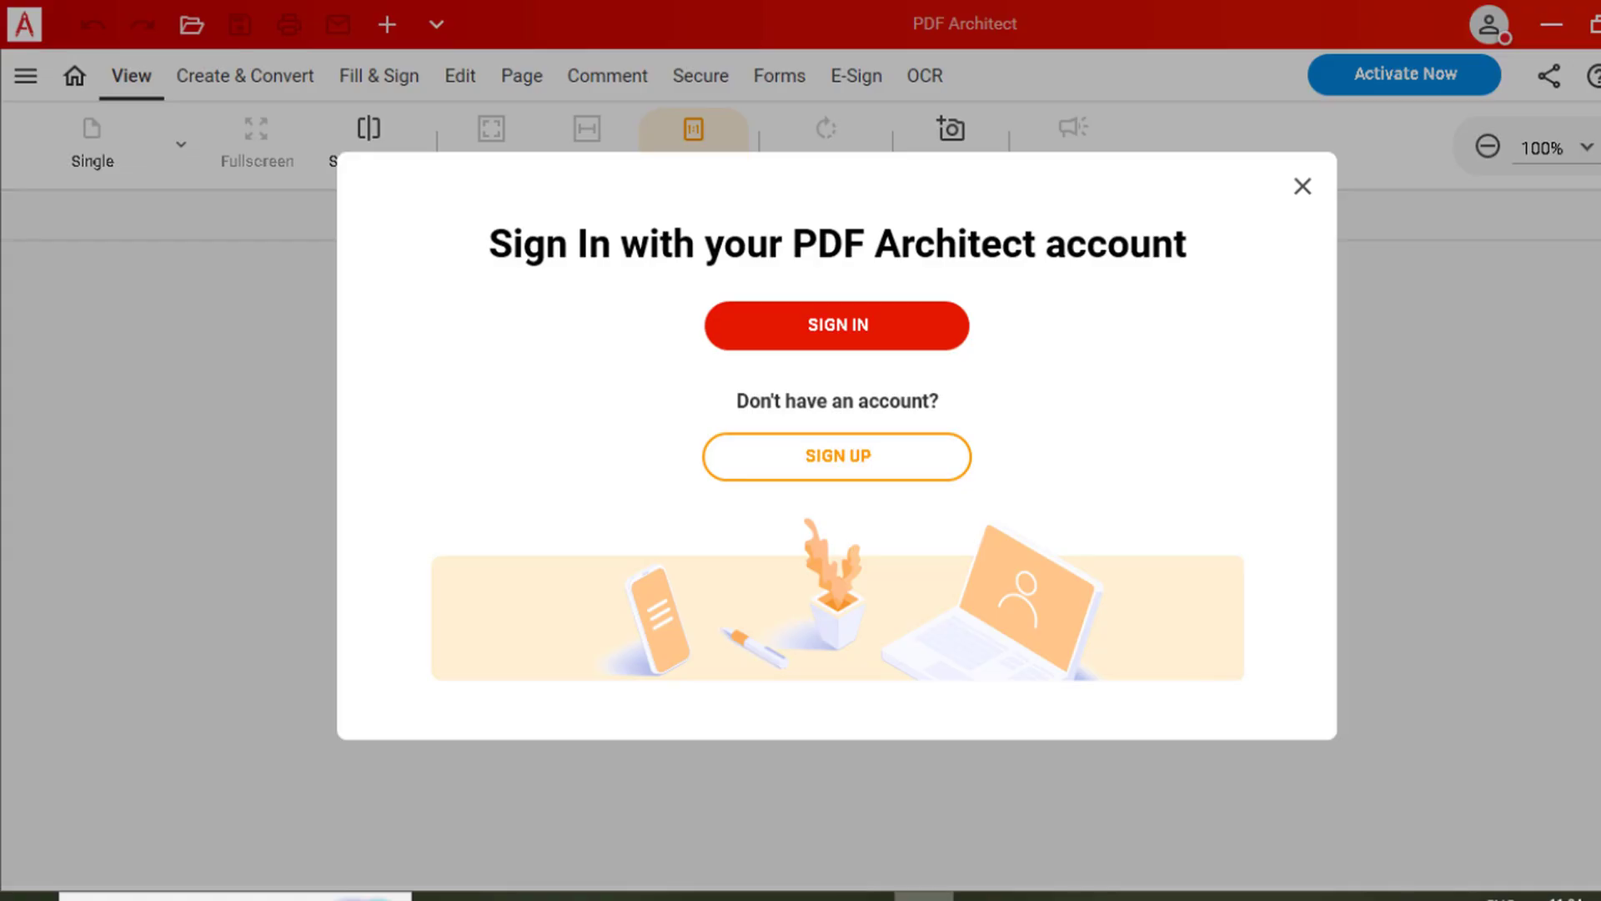
pyautogui.click(1300, 183)
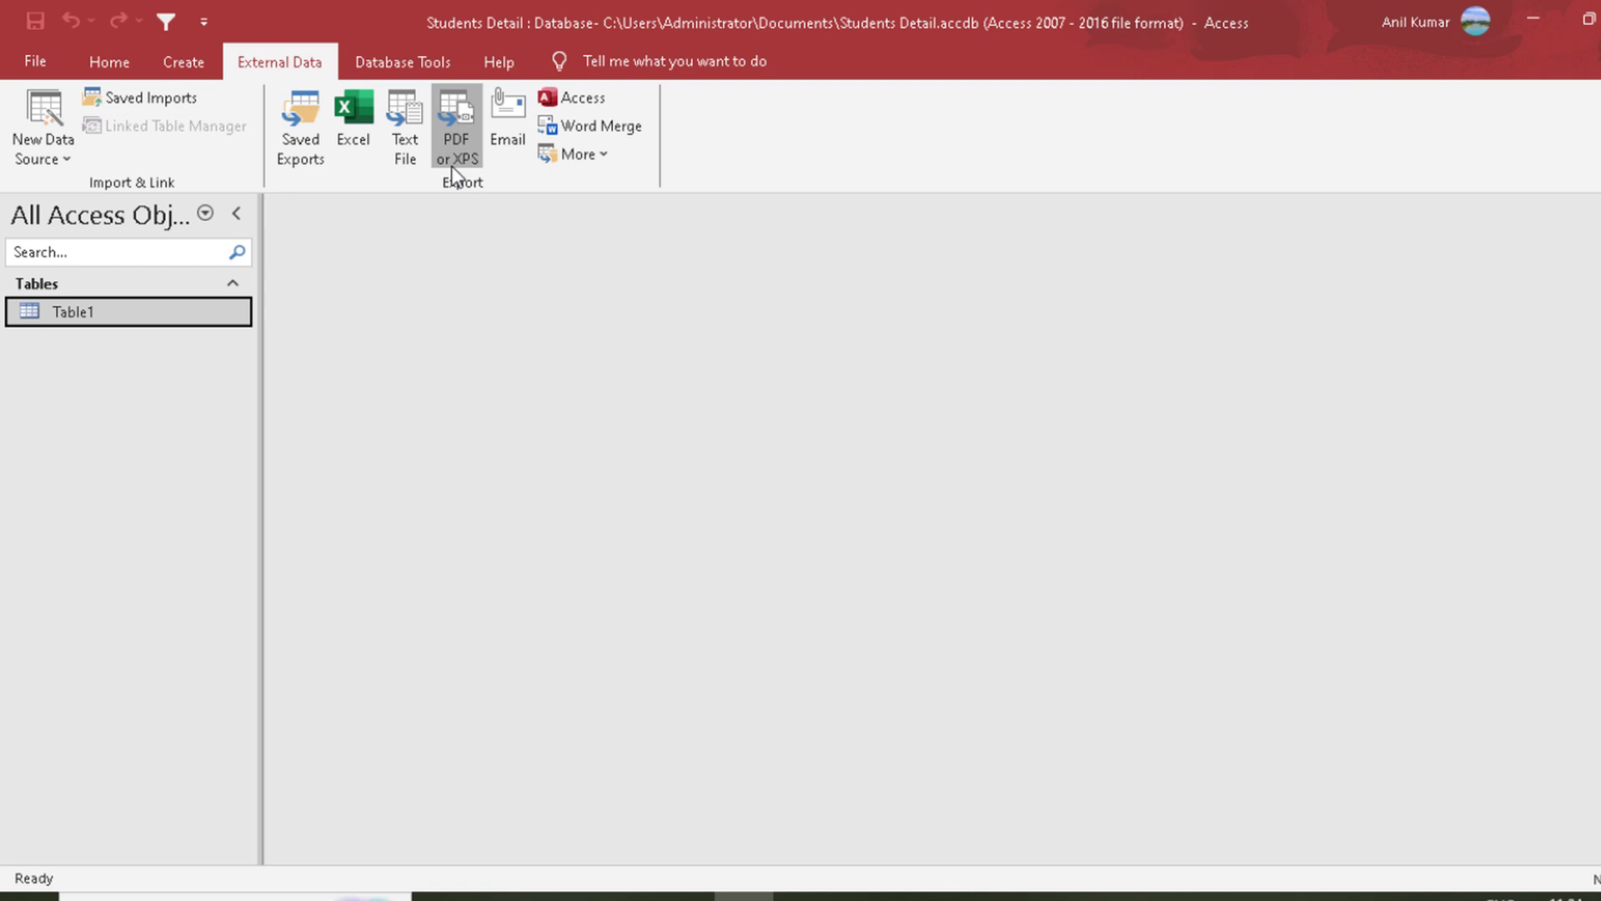
pyautogui.click(455, 146)
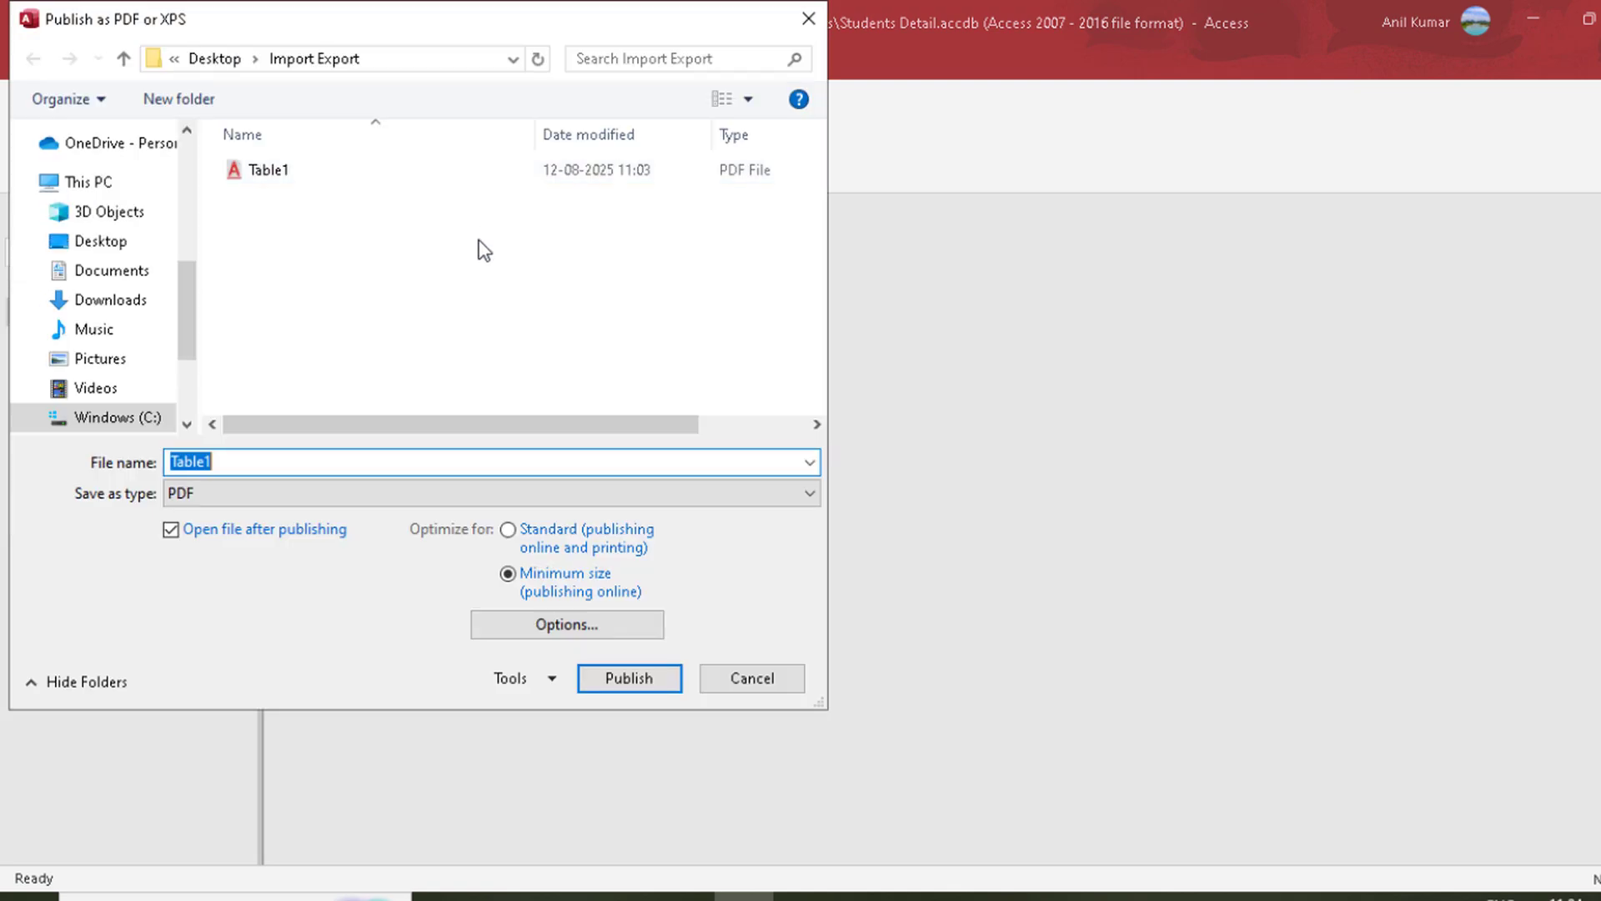
pyautogui.click(384, 493)
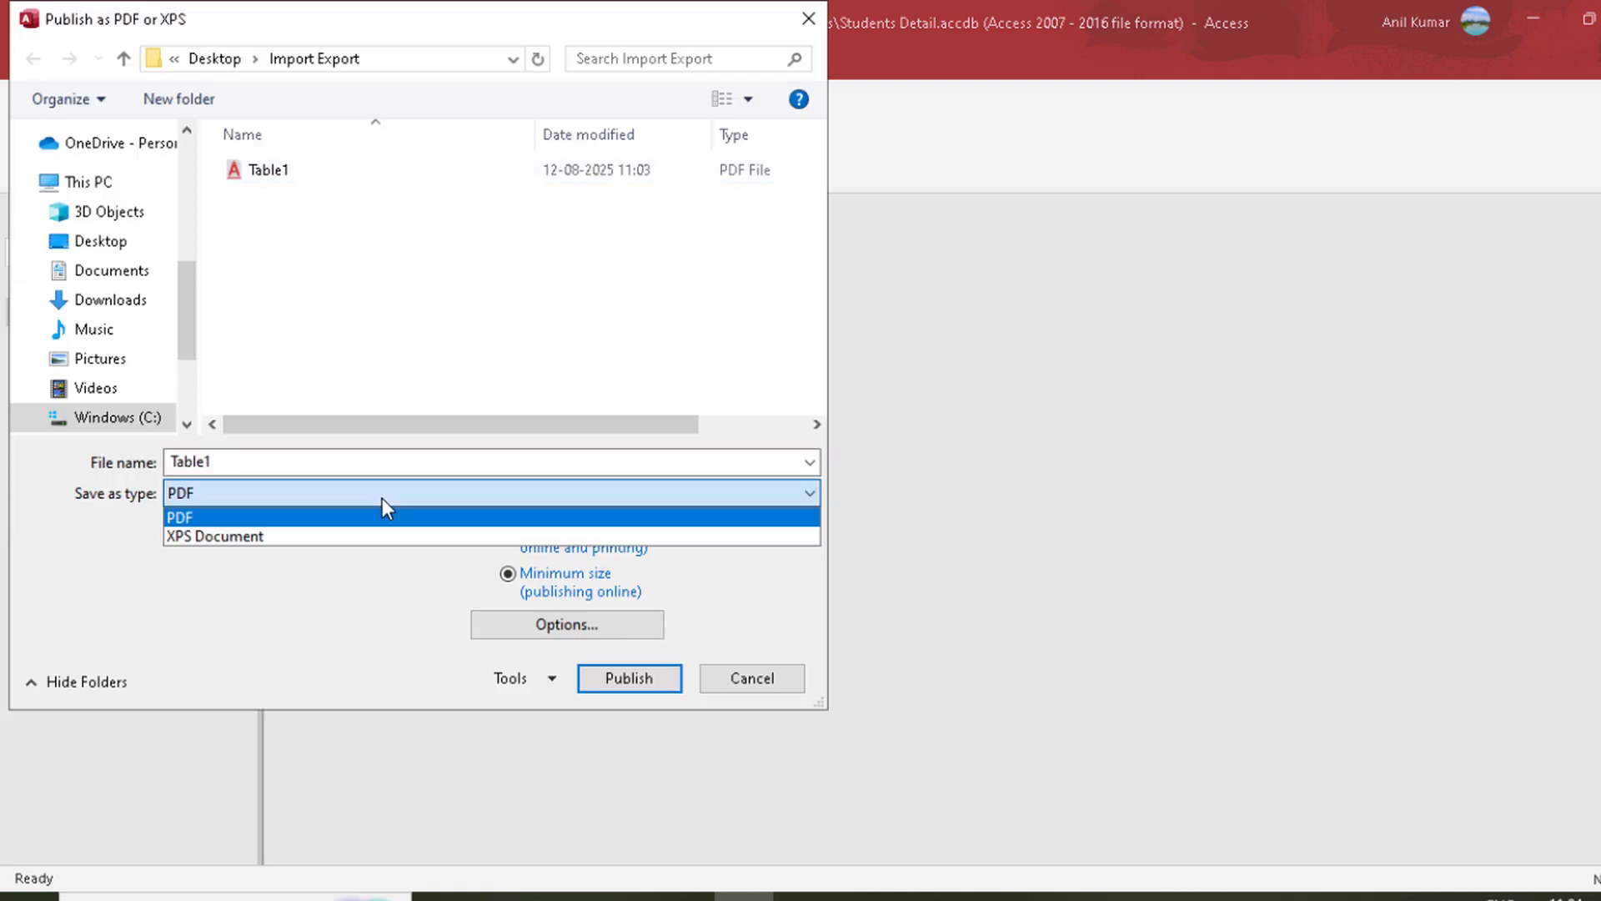
pyautogui.click(348, 538)
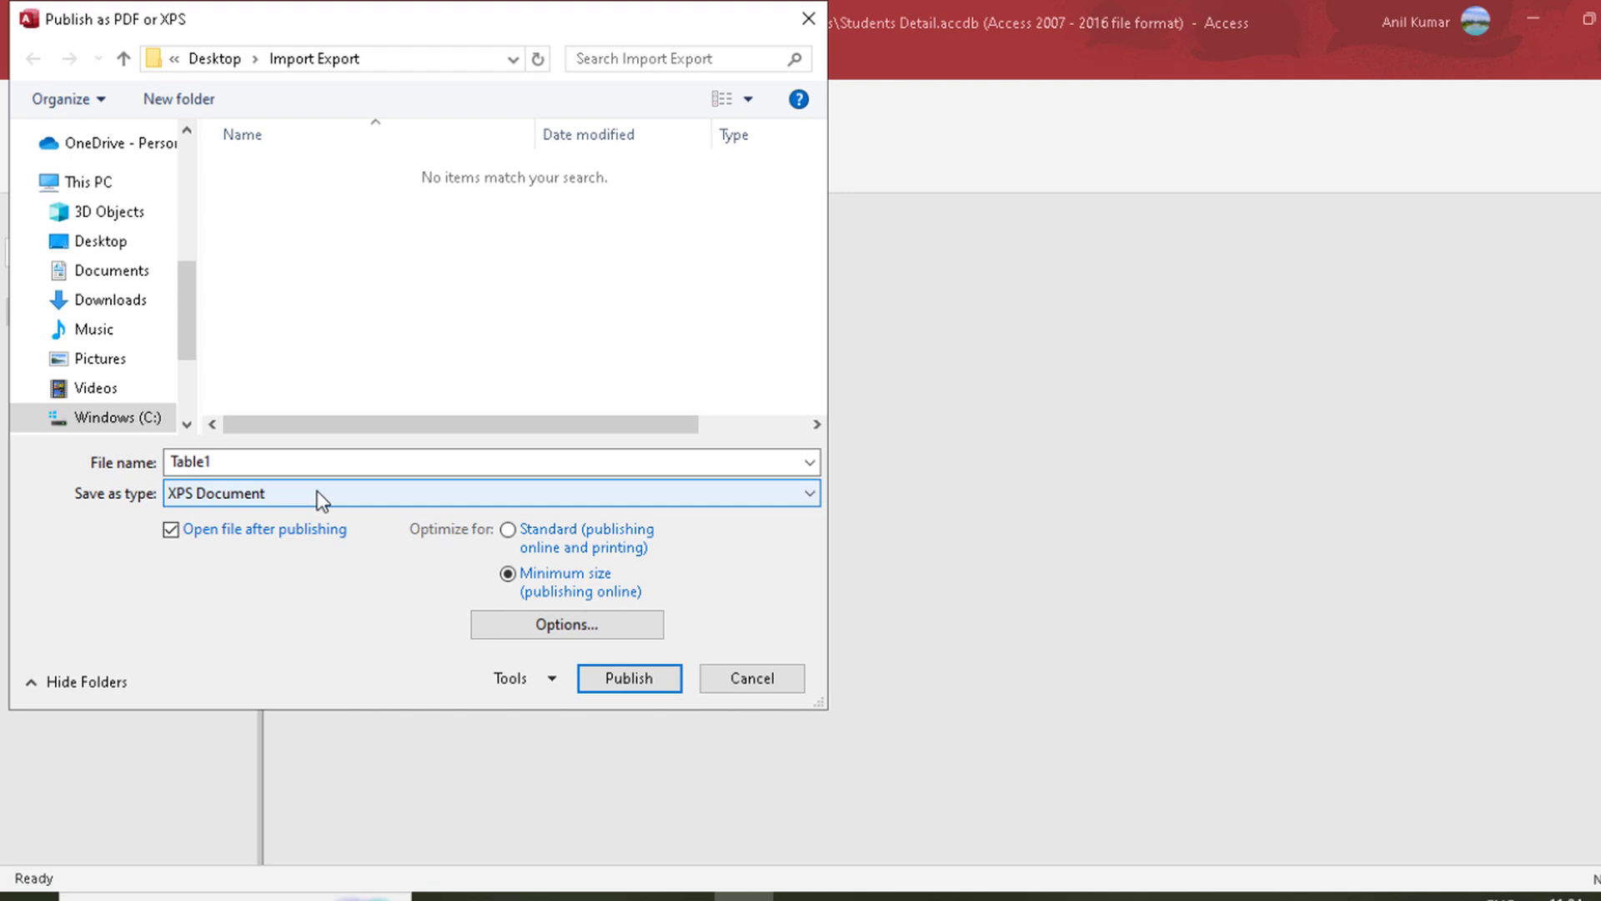
pyautogui.doubleClick(290, 466)
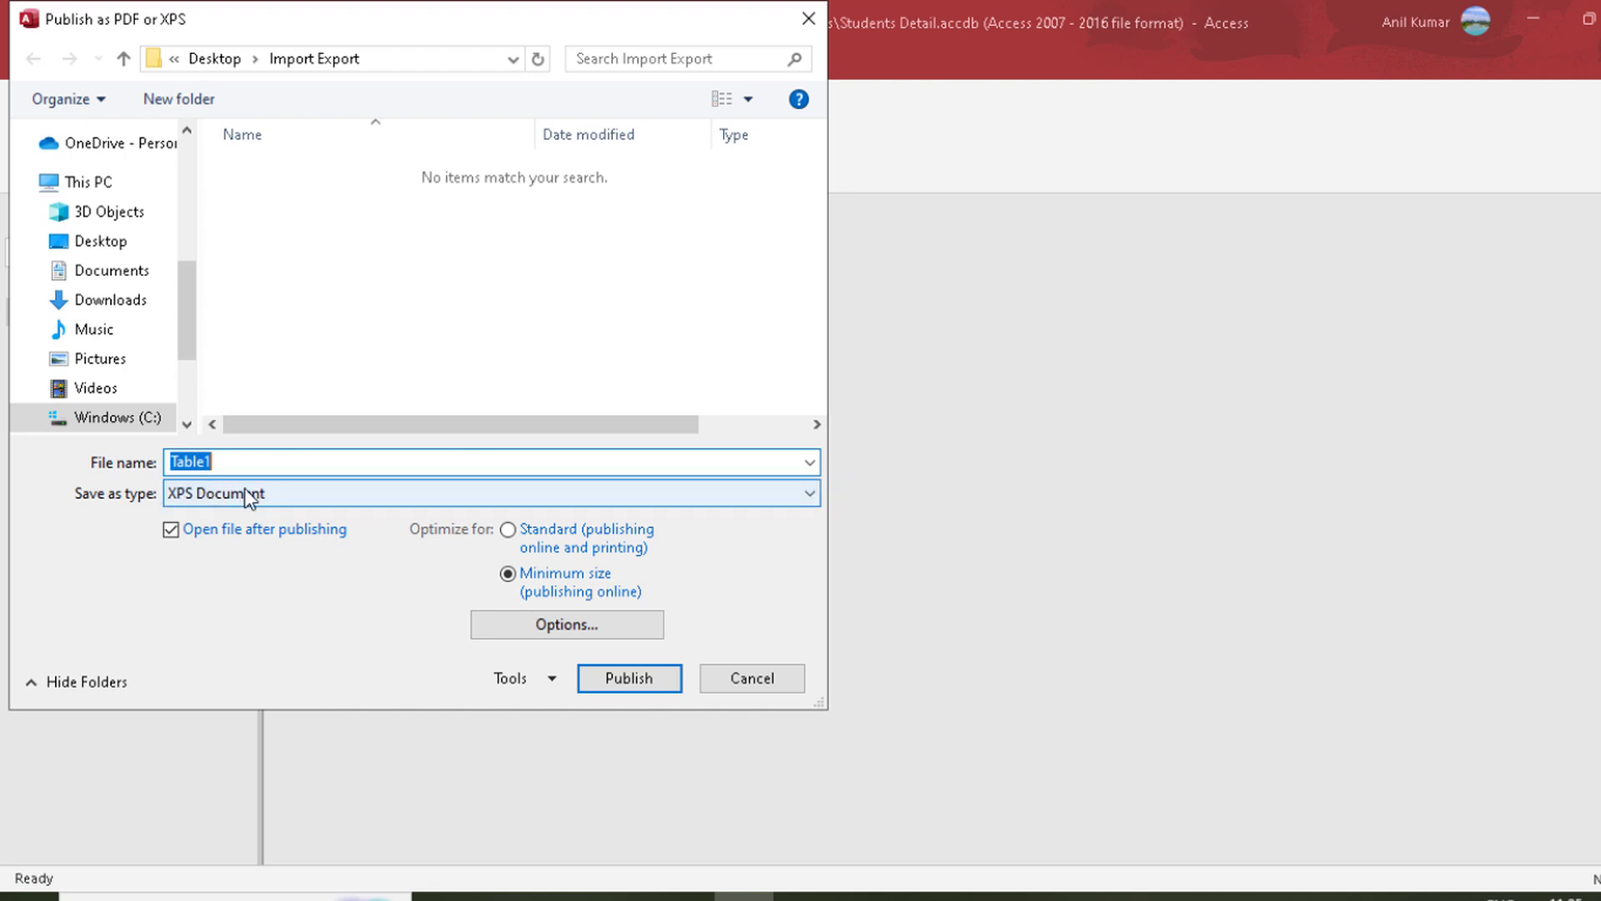
pyautogui.click(739, 682)
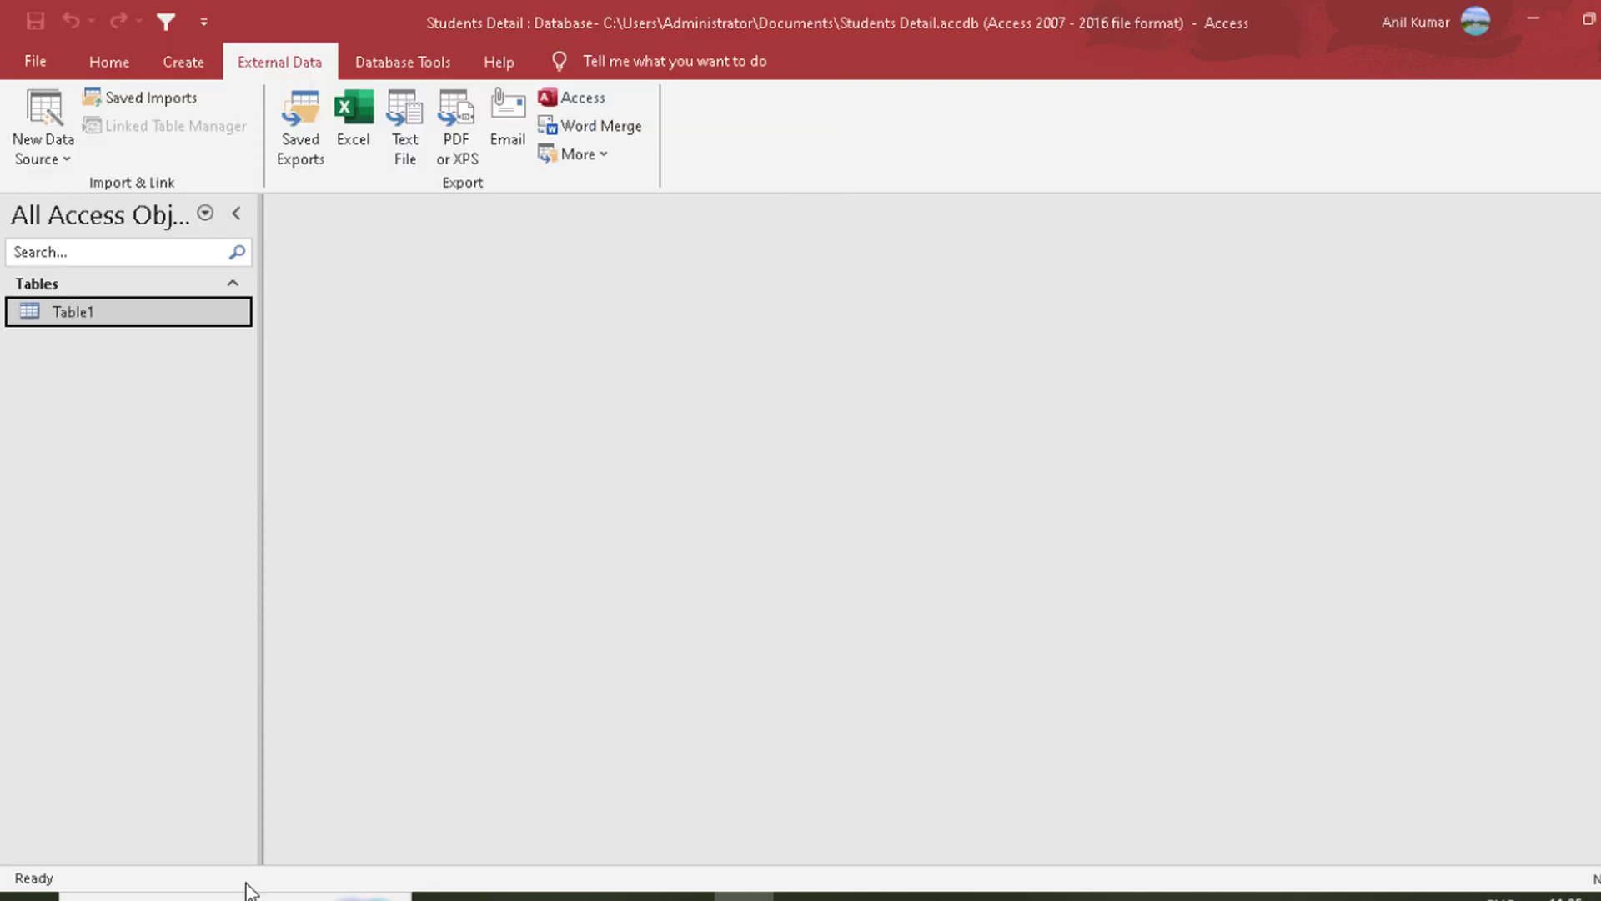
# Step: Open the recent document aa in Word and bring up its print settings
pyautogui.press('super')
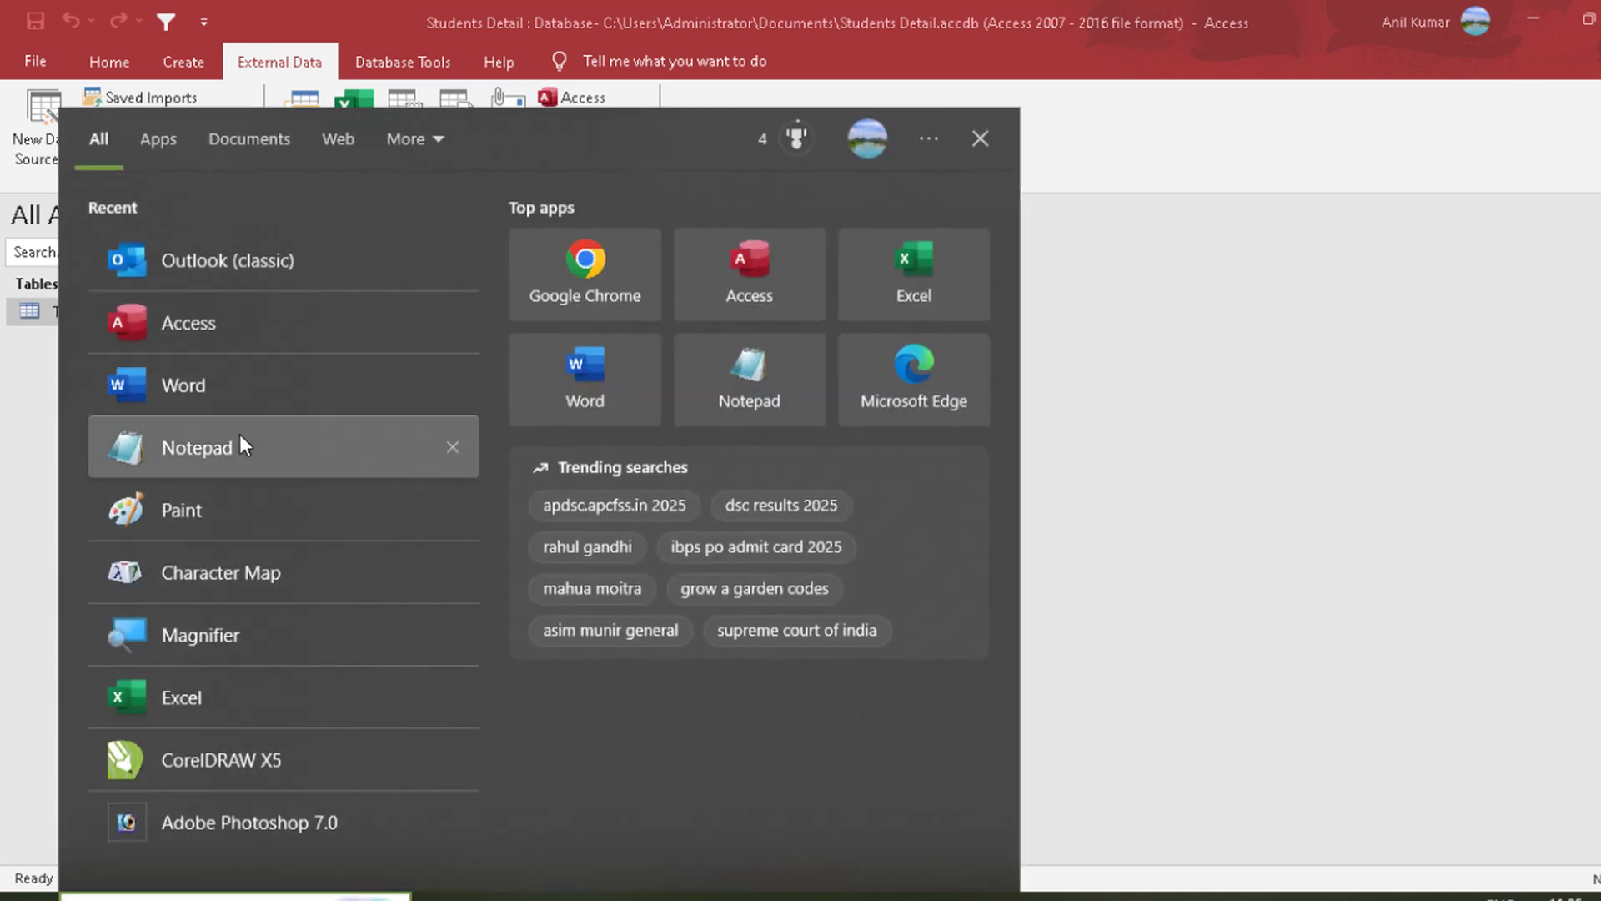
pyautogui.click(202, 397)
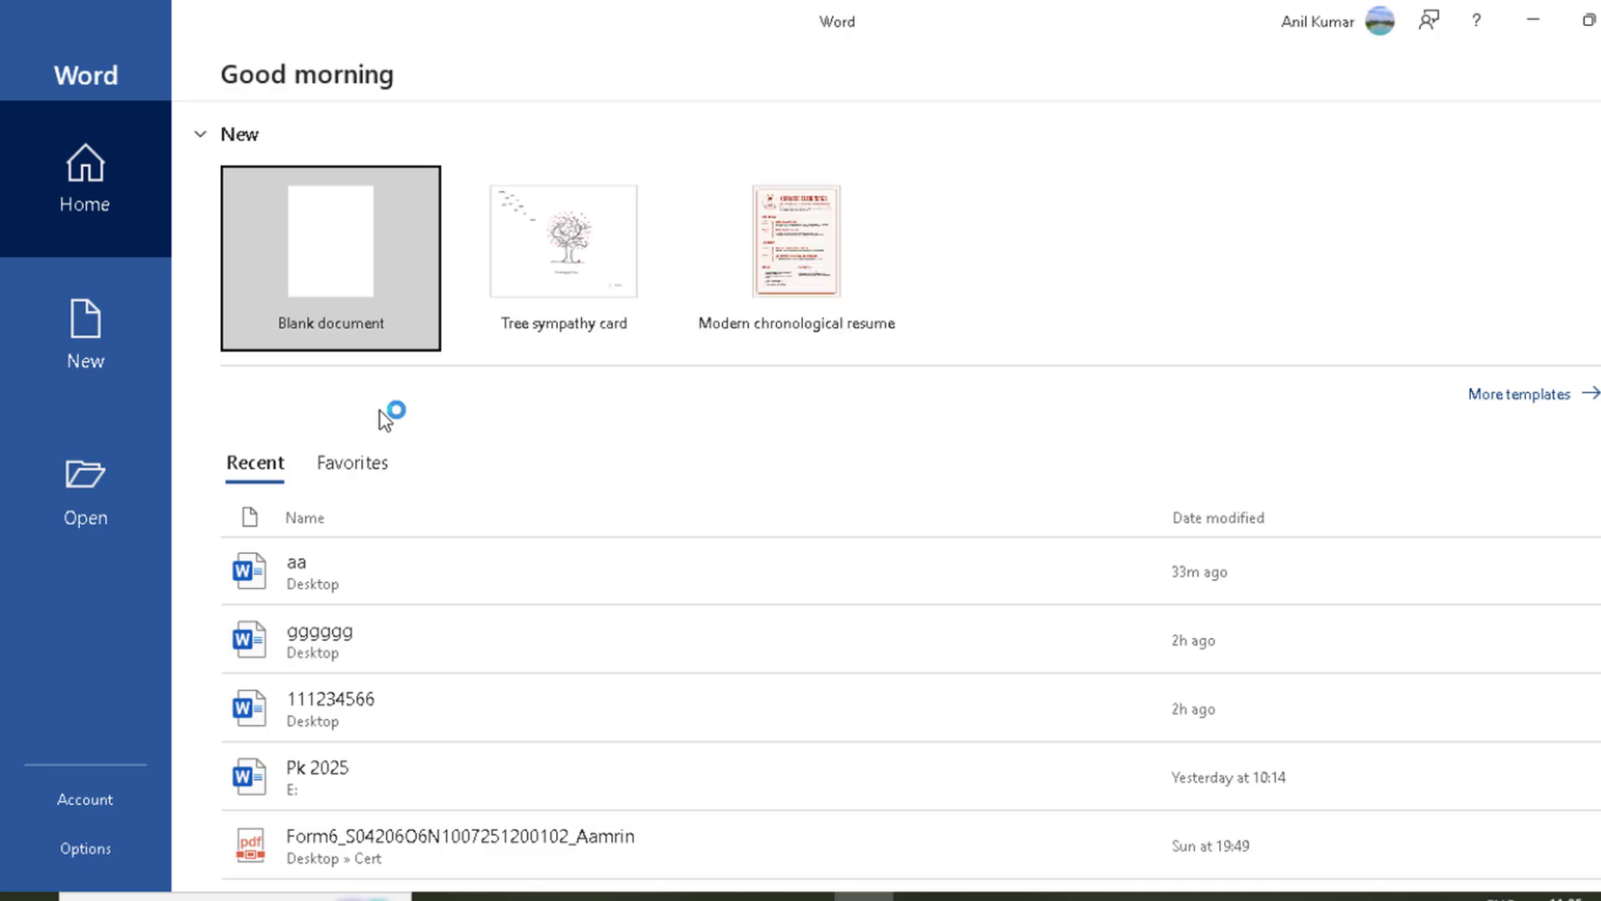
pyautogui.click(320, 562)
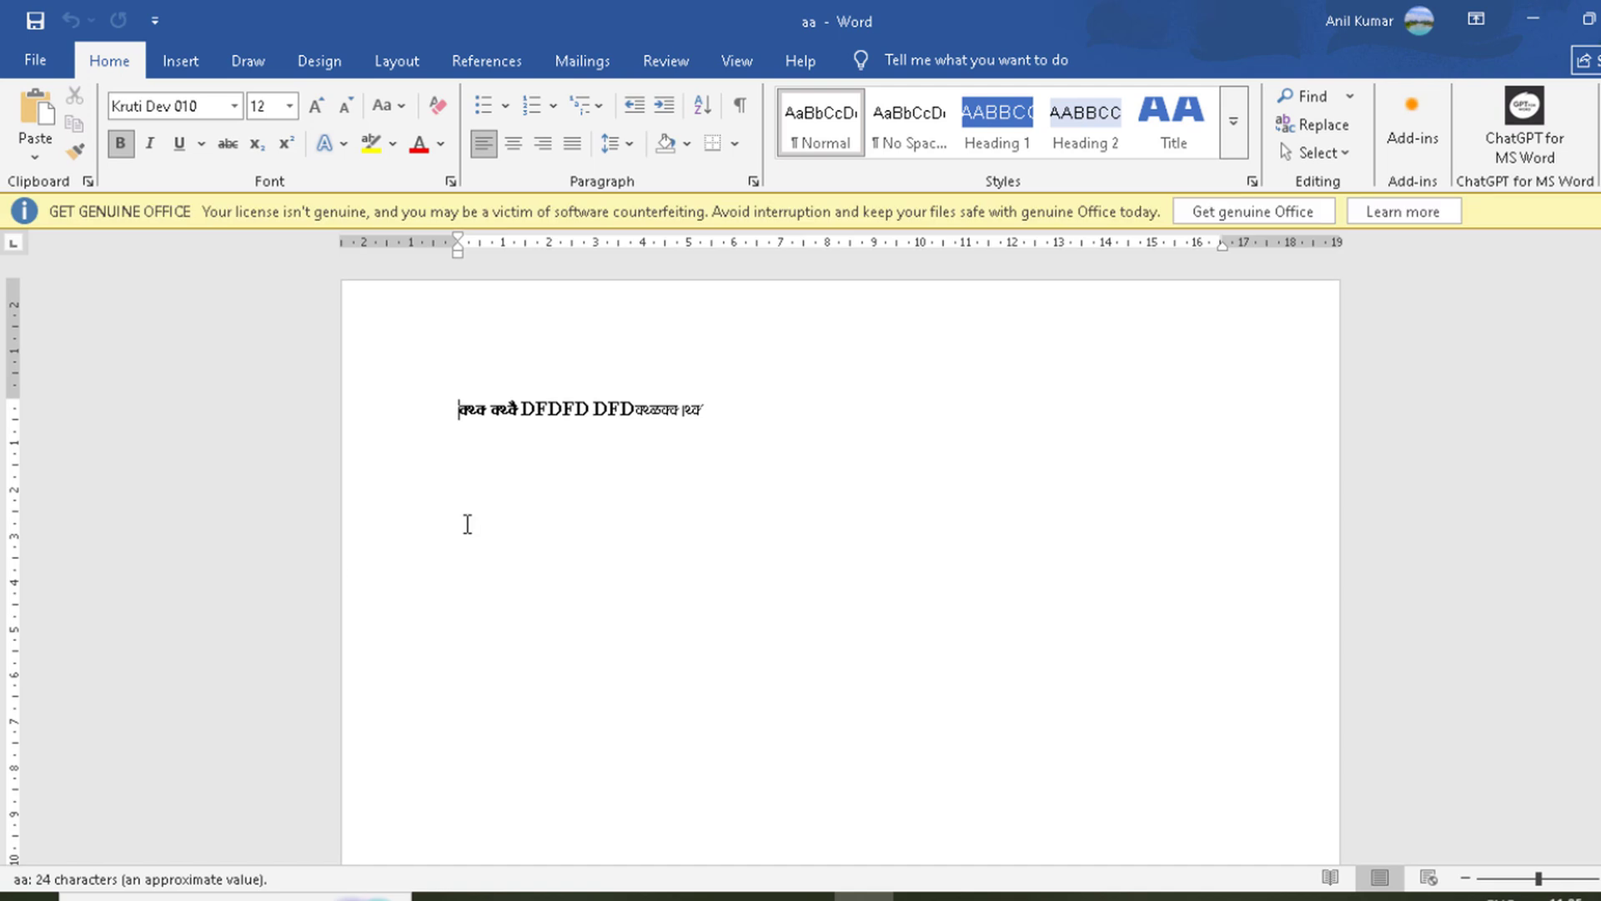
pyautogui.hotkey('ctrl', 'p')
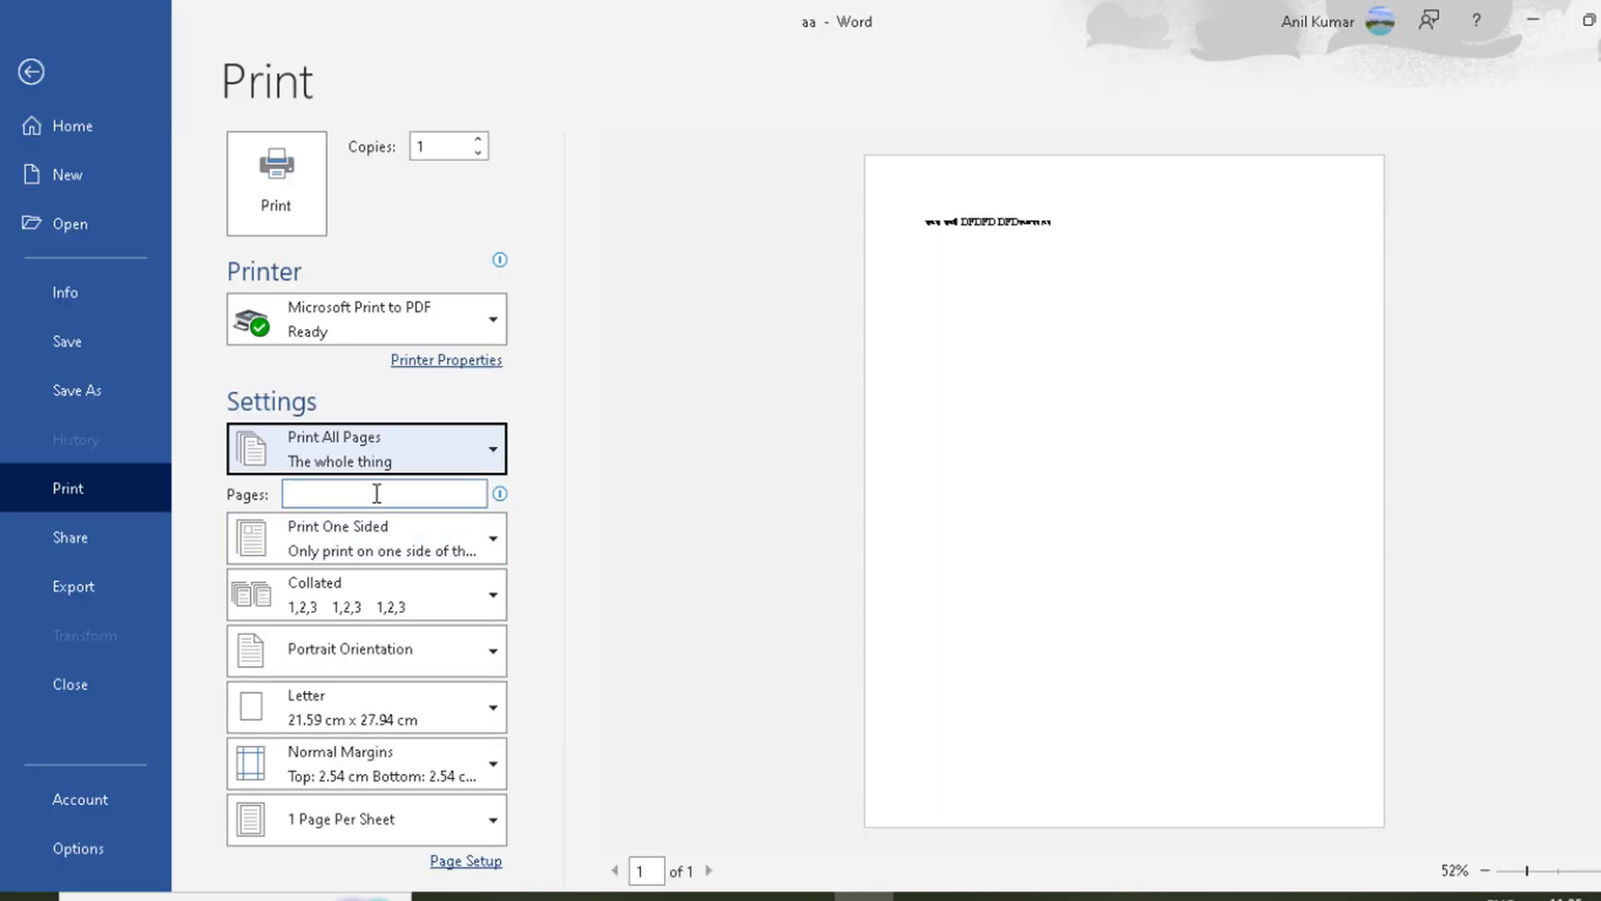
# Step: Examine the Microsoft XPS Document Writer and Microsoft Print to PDF entries among the document's available printers
pyautogui.click(391, 317)
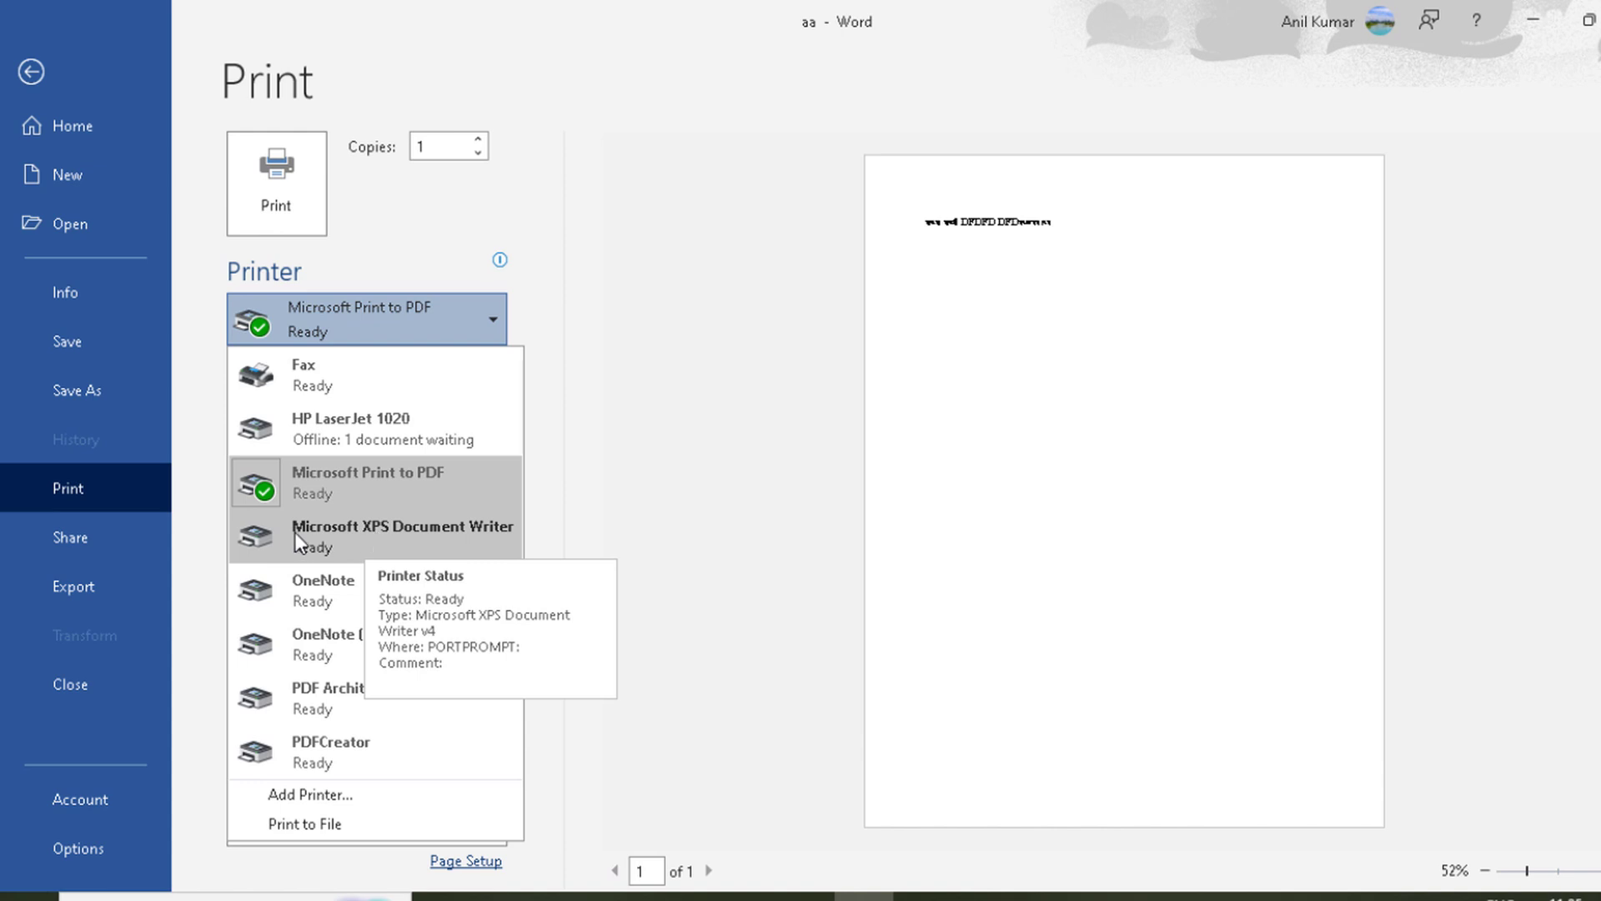
pyautogui.click(364, 533)
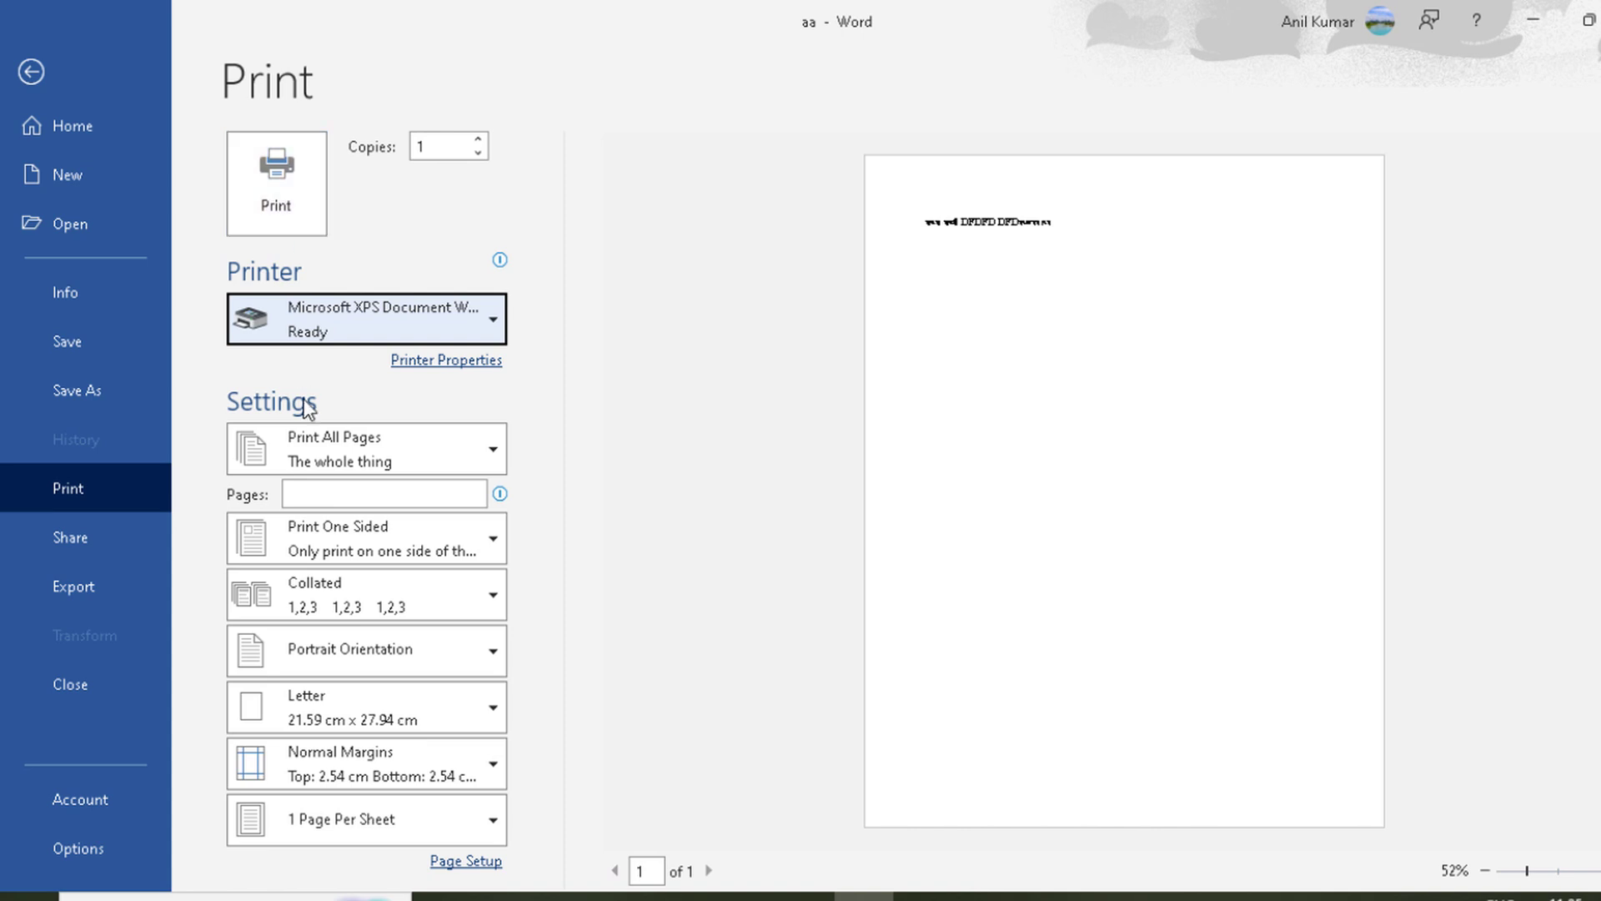
pyautogui.click(354, 324)
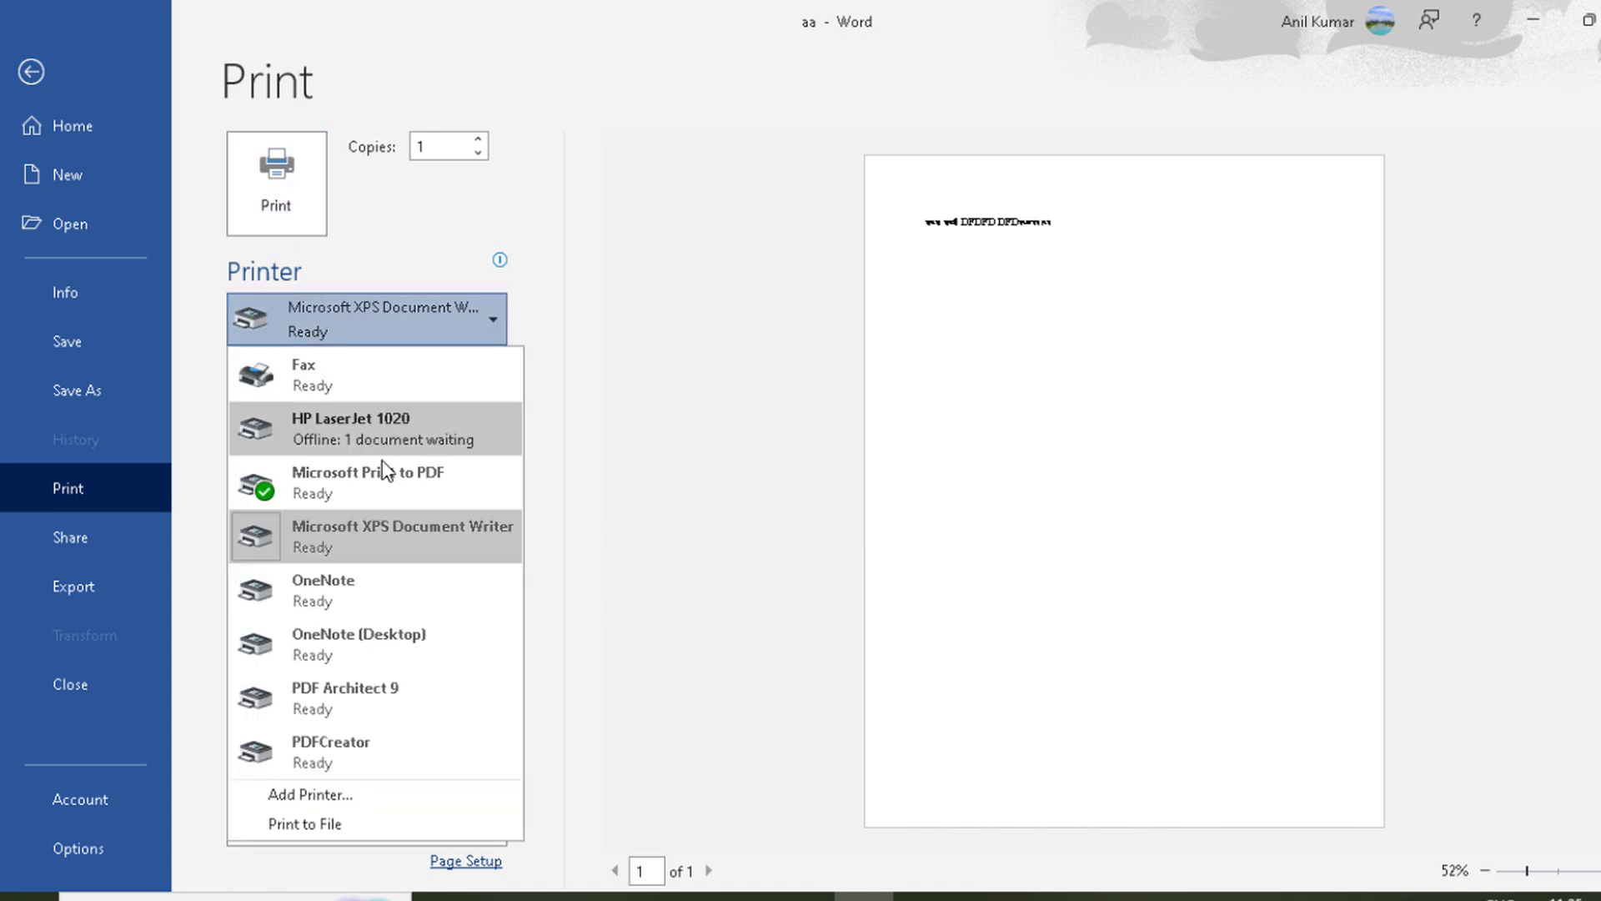
pyautogui.click(366, 485)
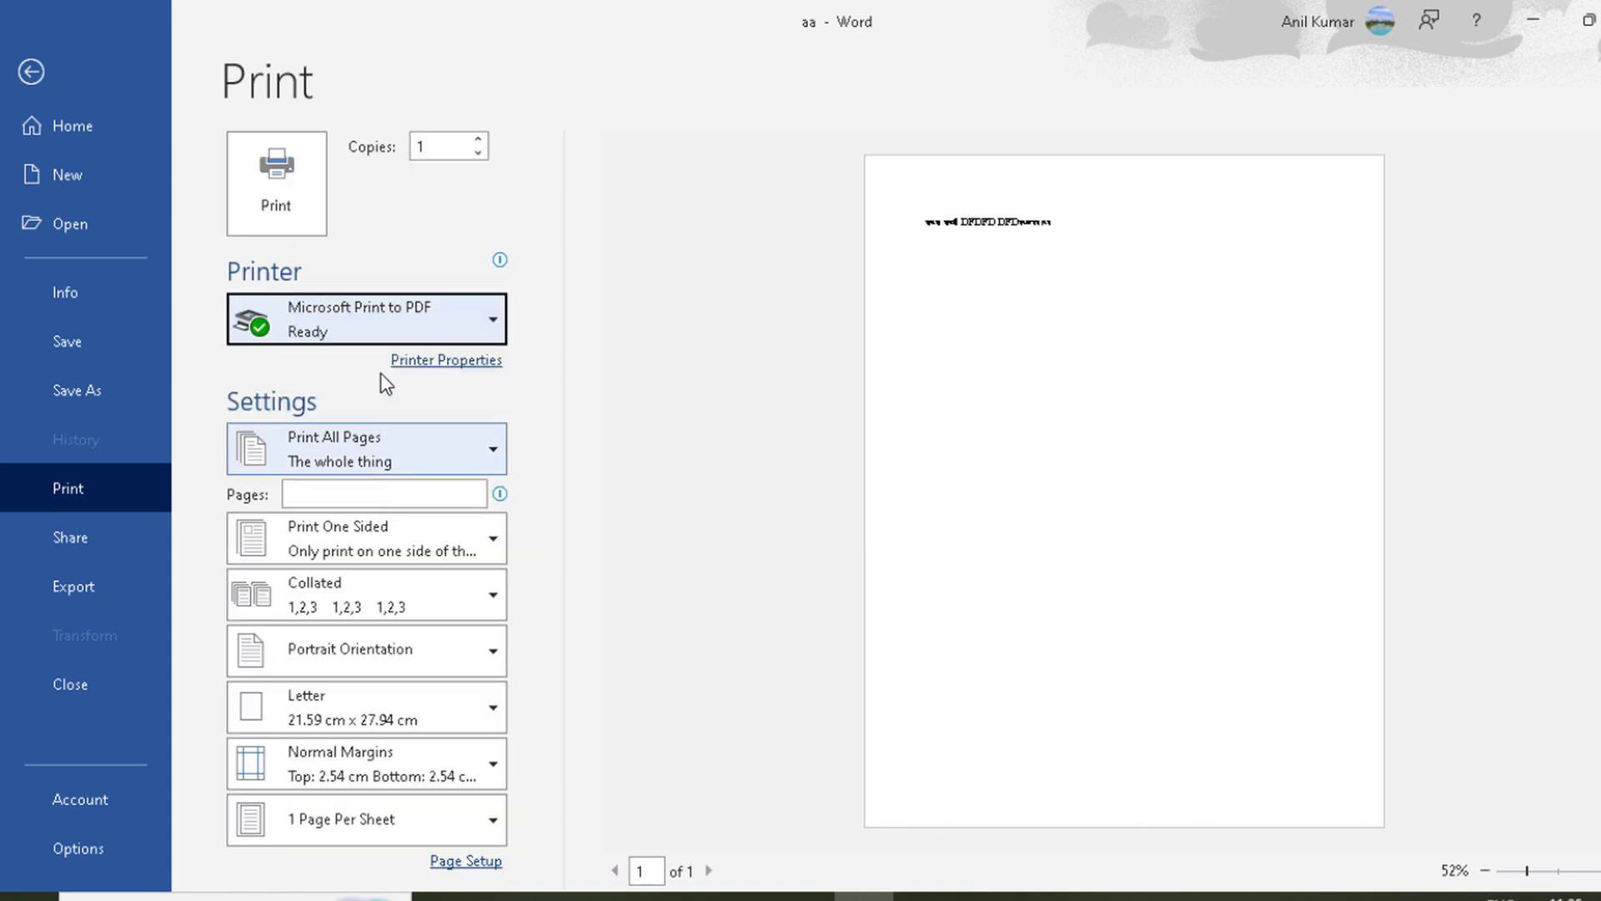
pyautogui.click(365, 317)
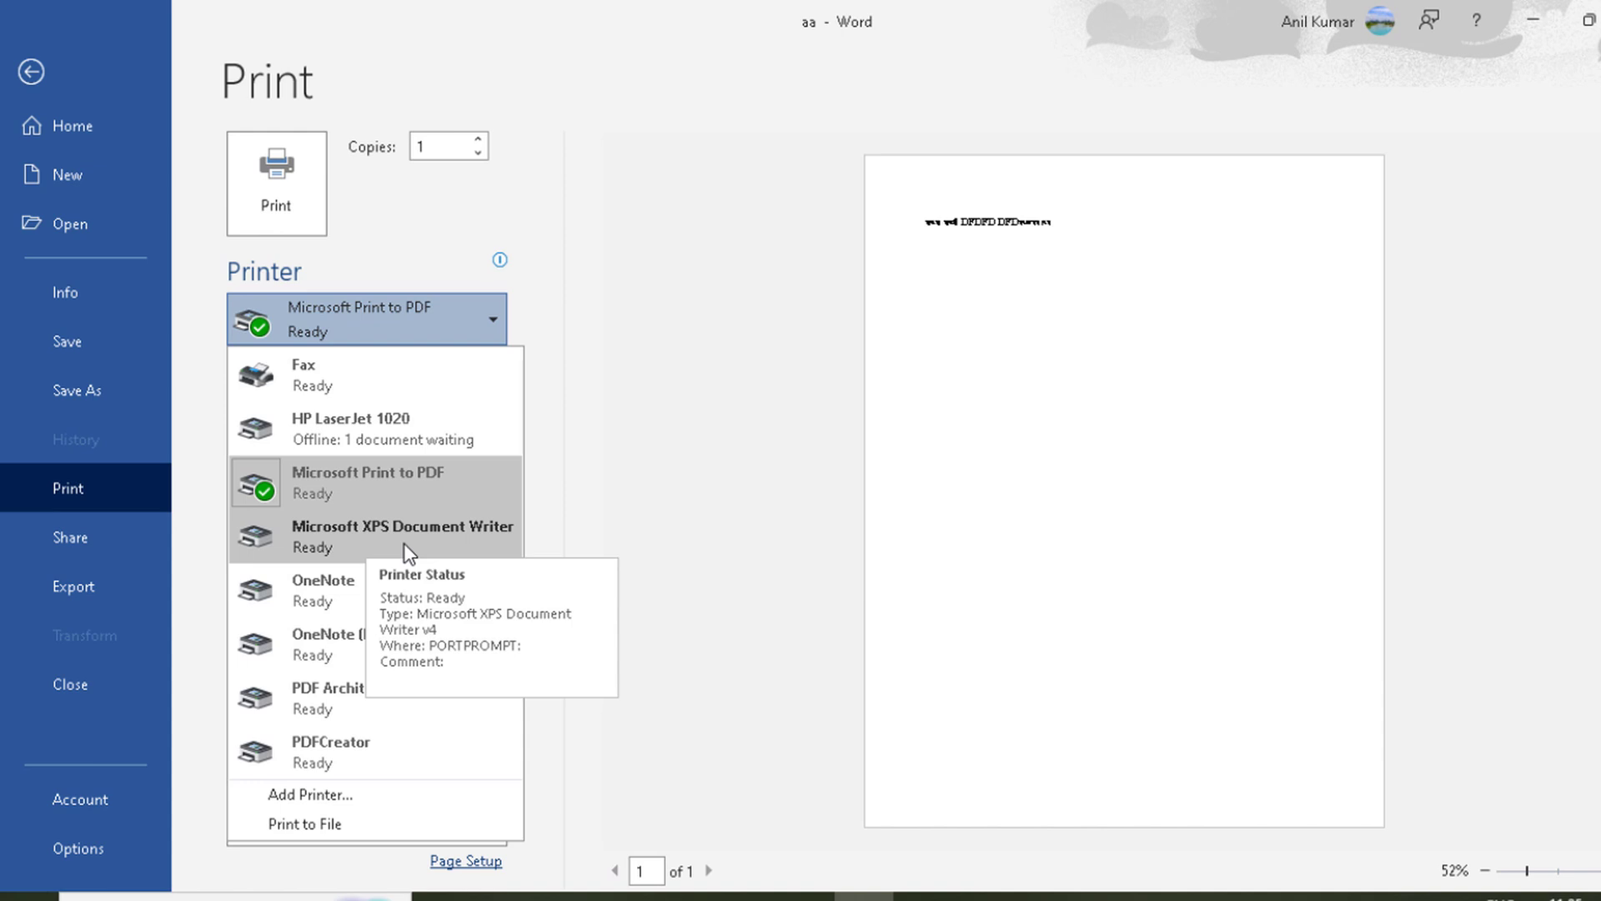
pyautogui.click(636, 529)
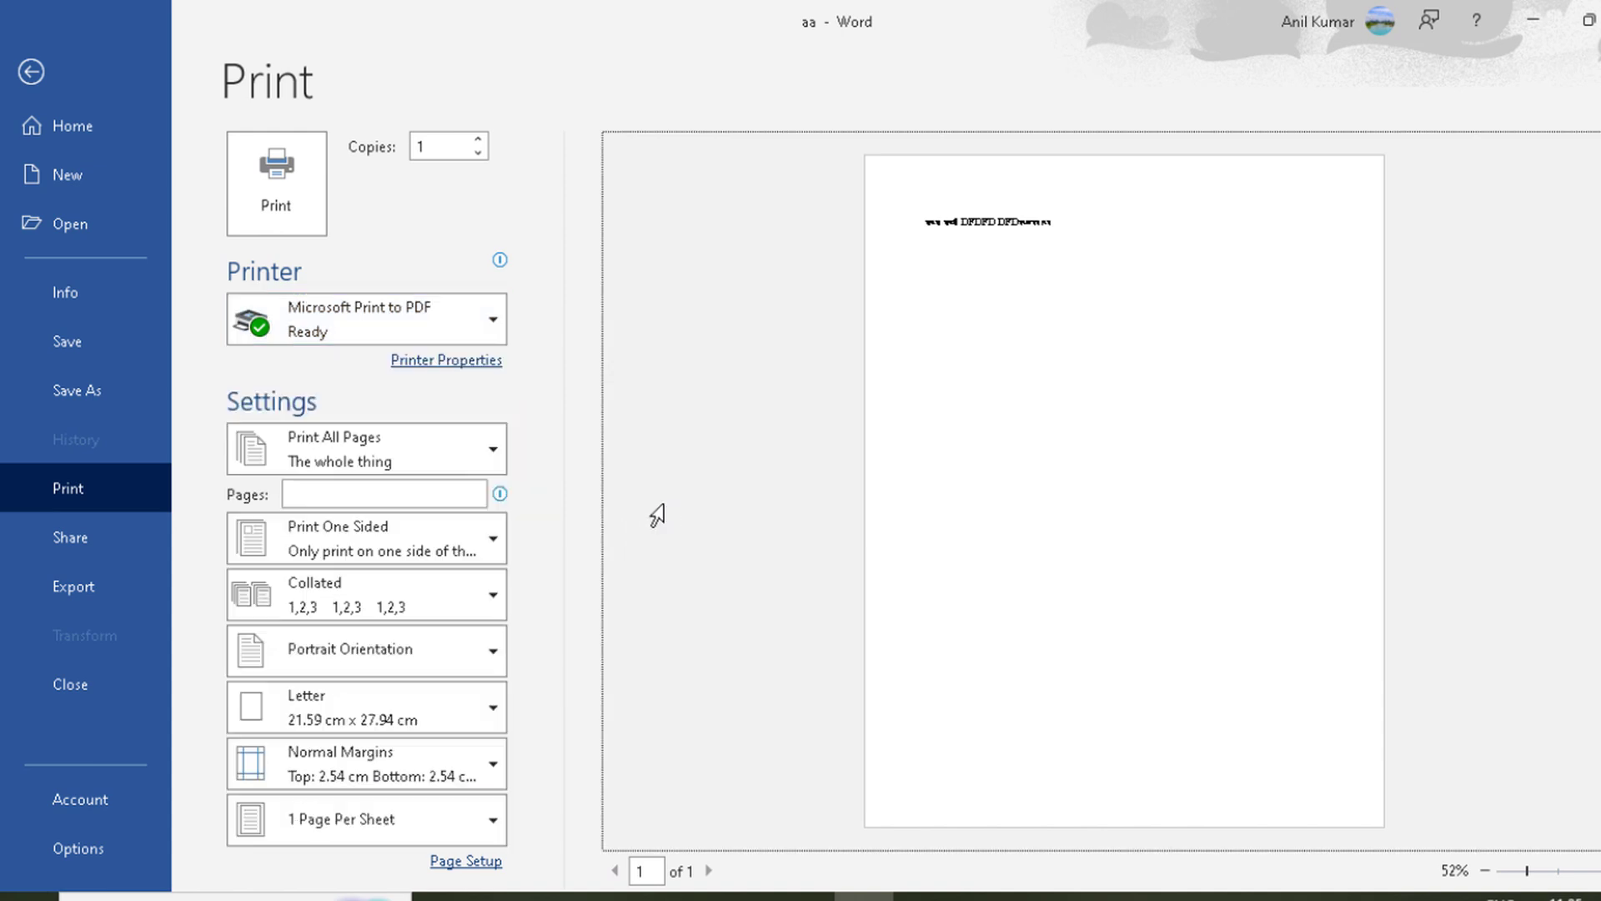
pyautogui.click(398, 315)
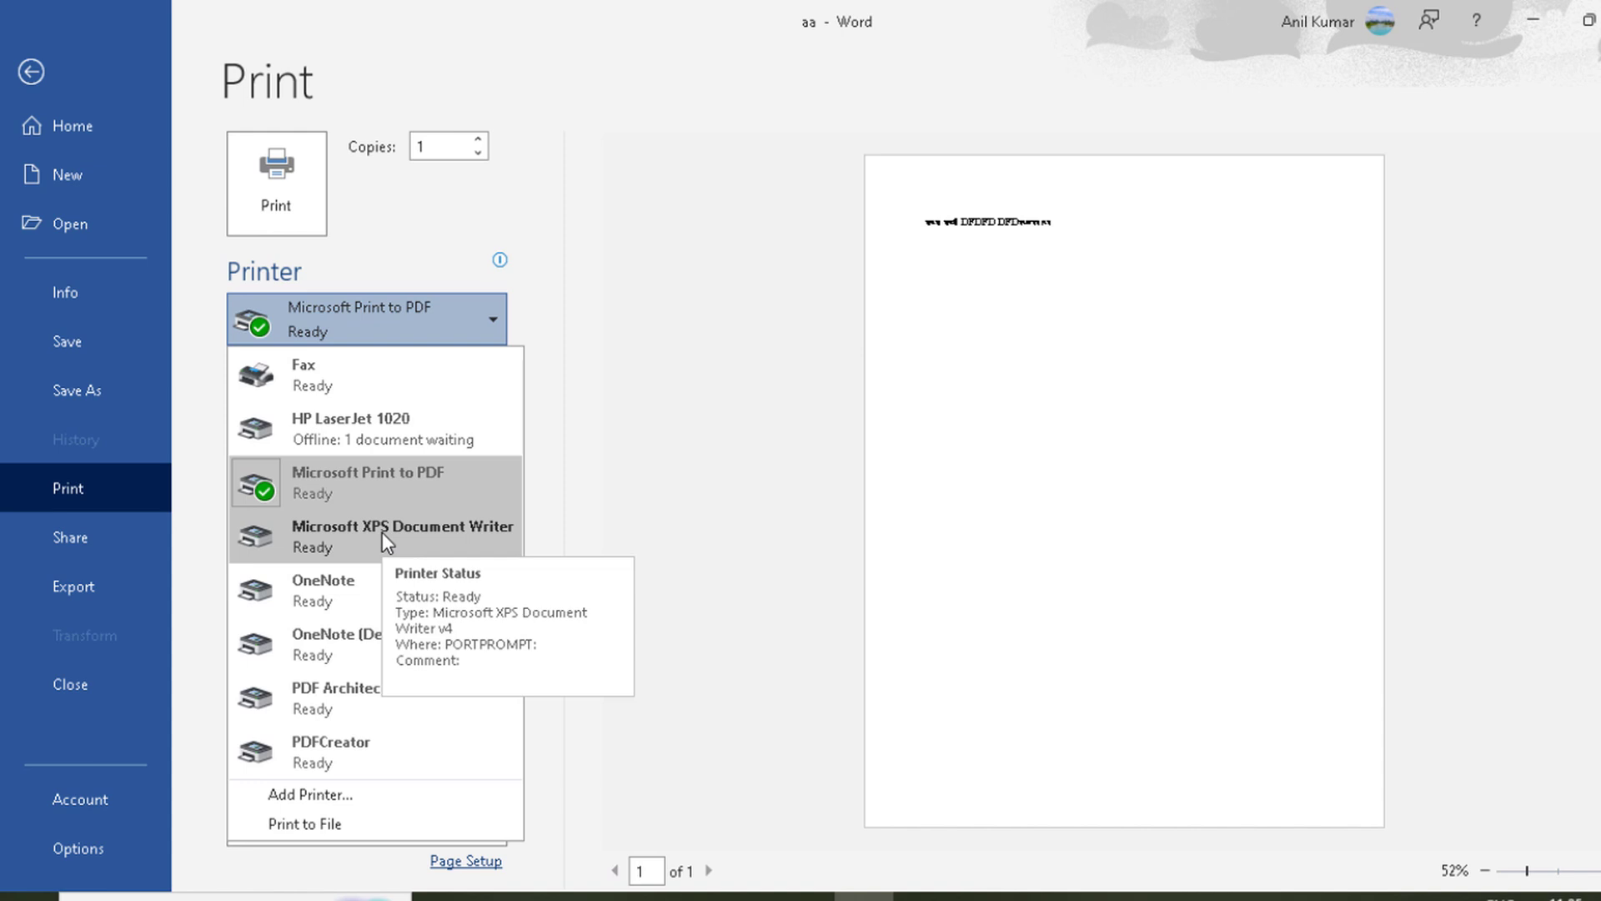
pyautogui.click(673, 514)
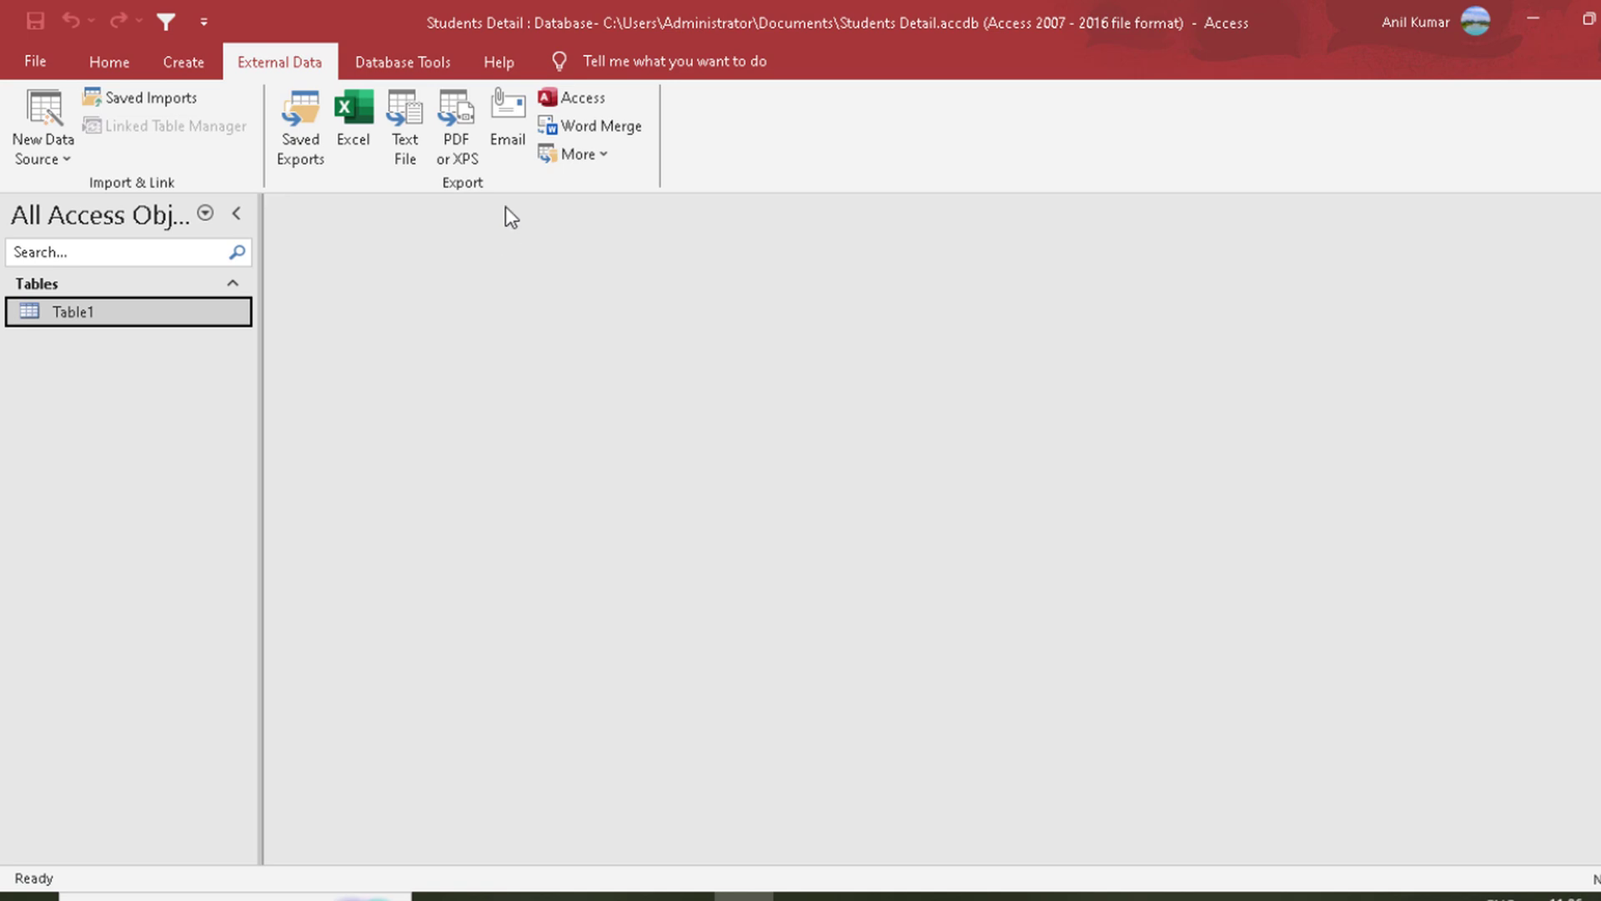
pyautogui.click(571, 97)
pyautogui.click(1201, 281)
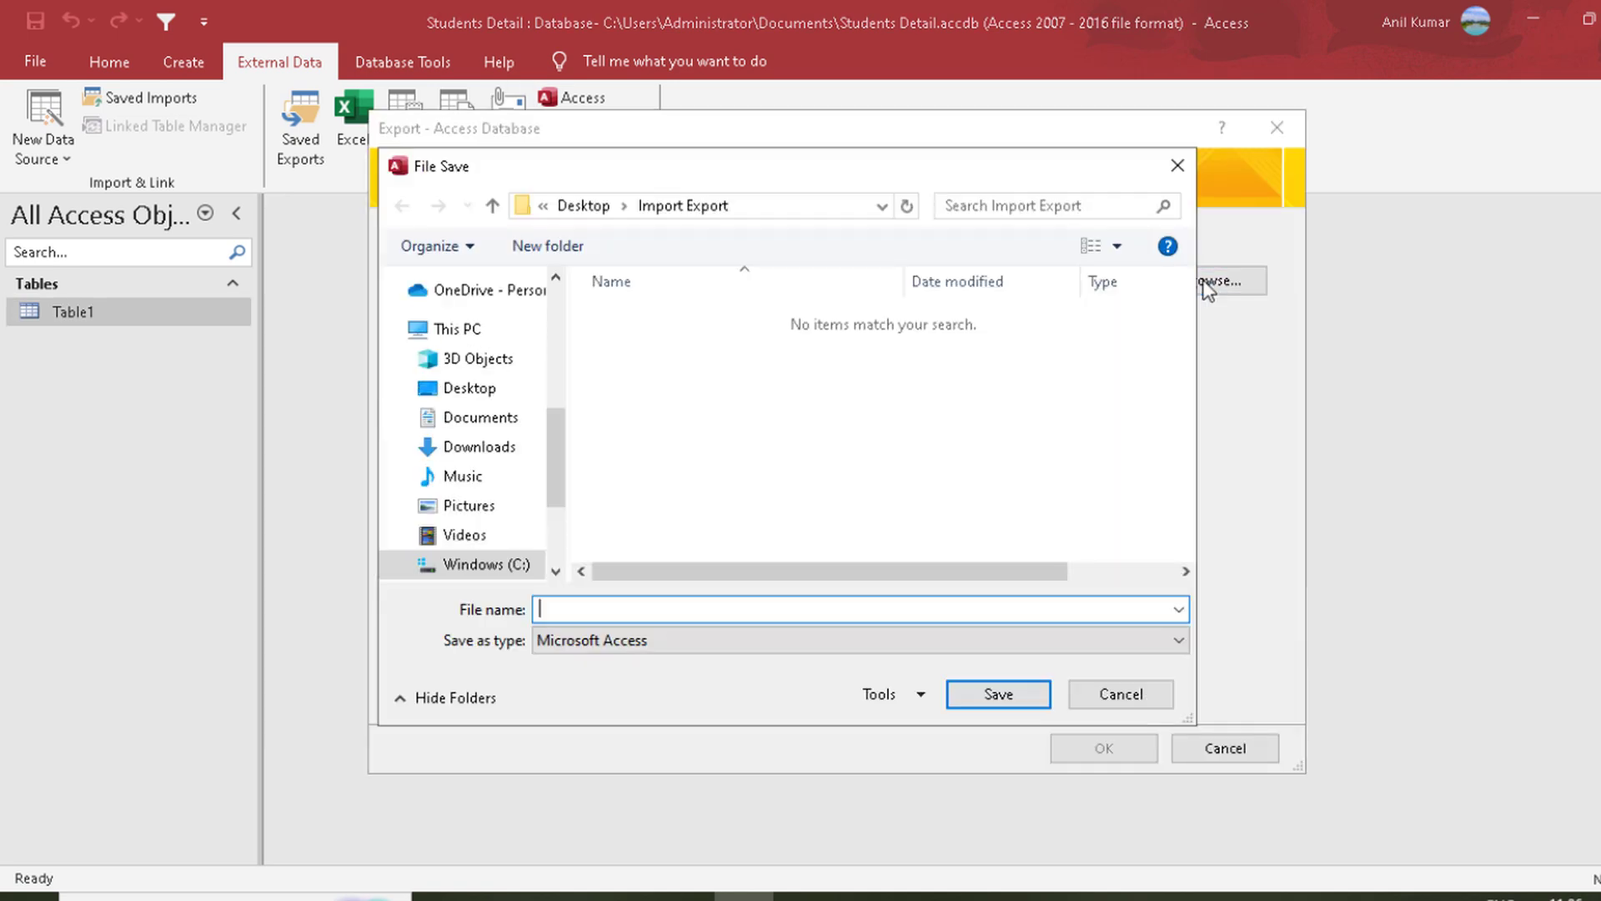
pyautogui.click(1134, 695)
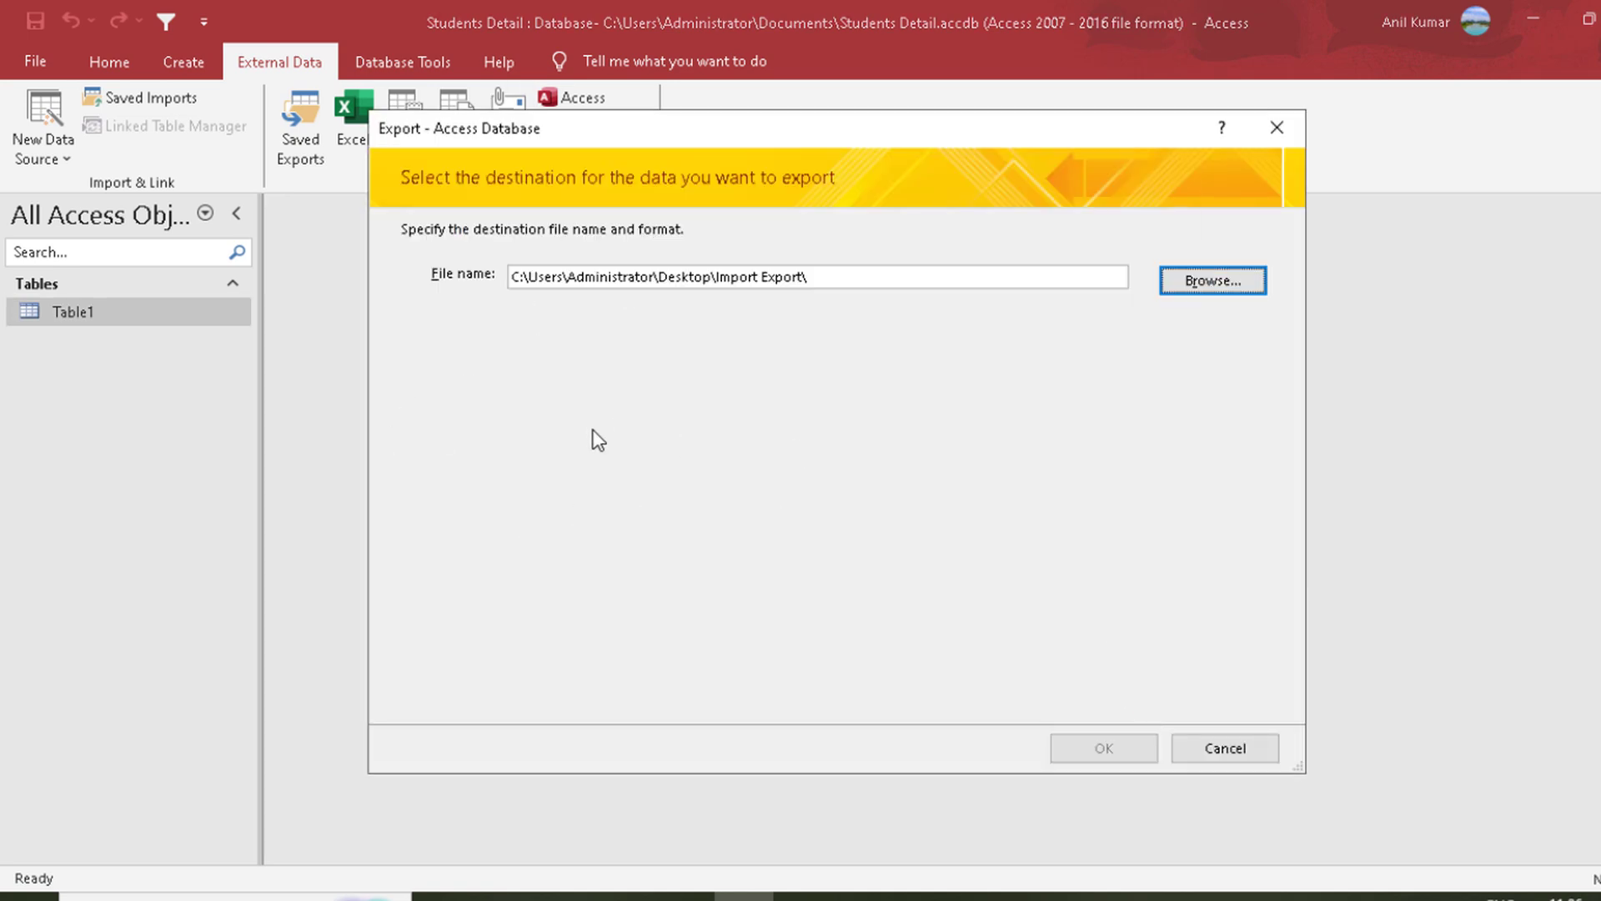
pyautogui.click(1220, 753)
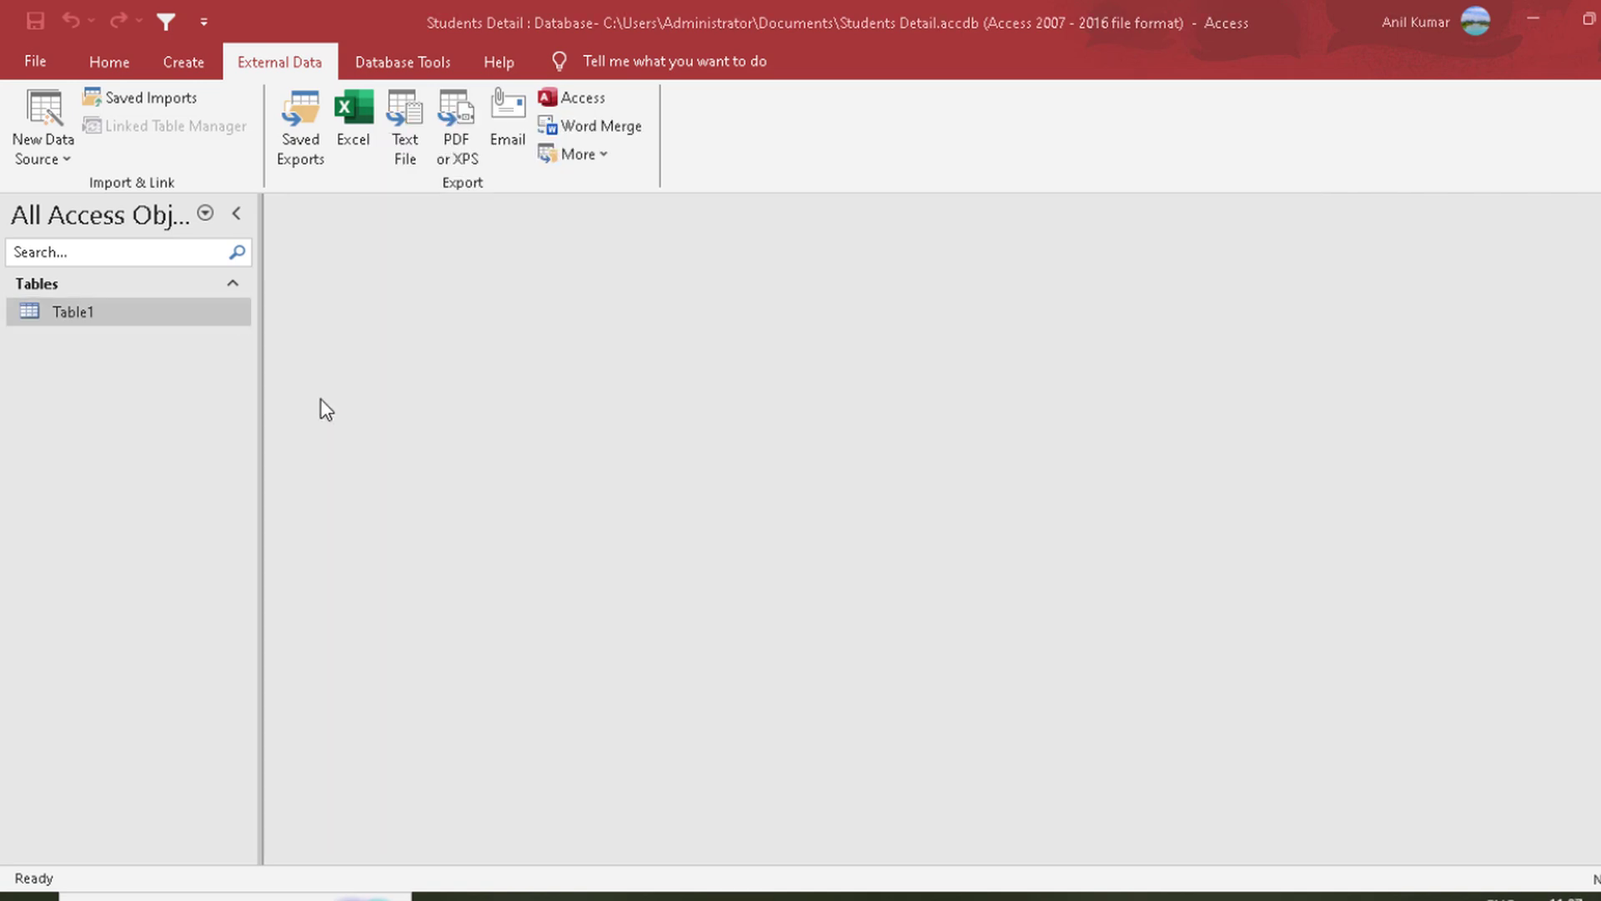
# Step: Back up the Students Detail database as Students Detail_2025-08-12 in the Desktop's Import Export folder, then enable the reopened database's content
pyautogui.doubleClick(203, 310)
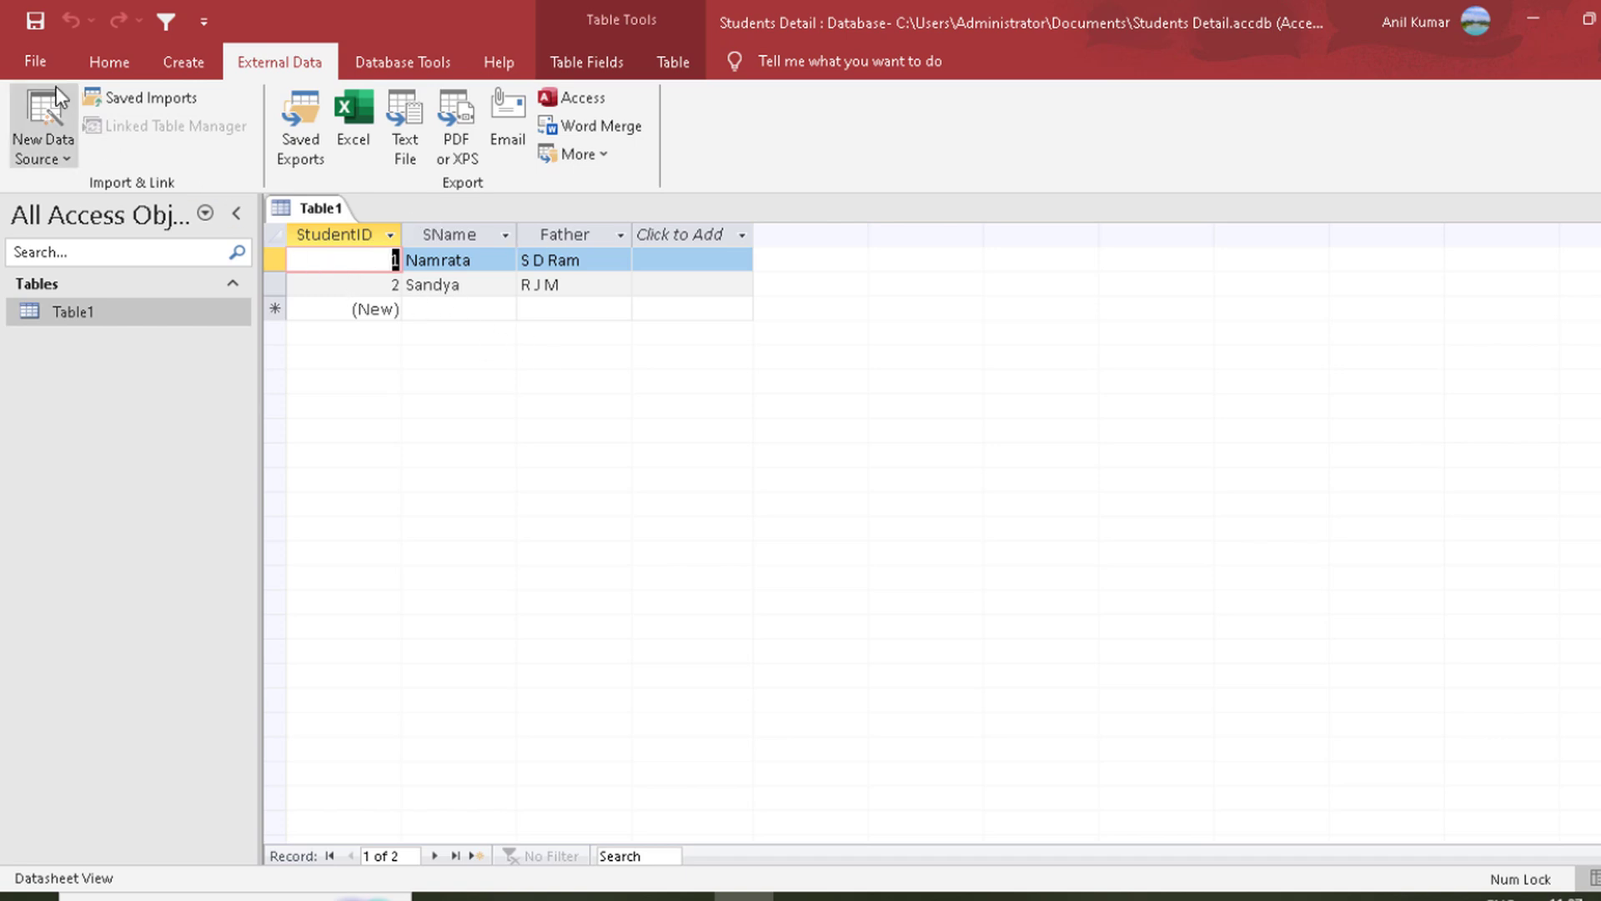
pyautogui.click(22, 56)
pyautogui.click(113, 381)
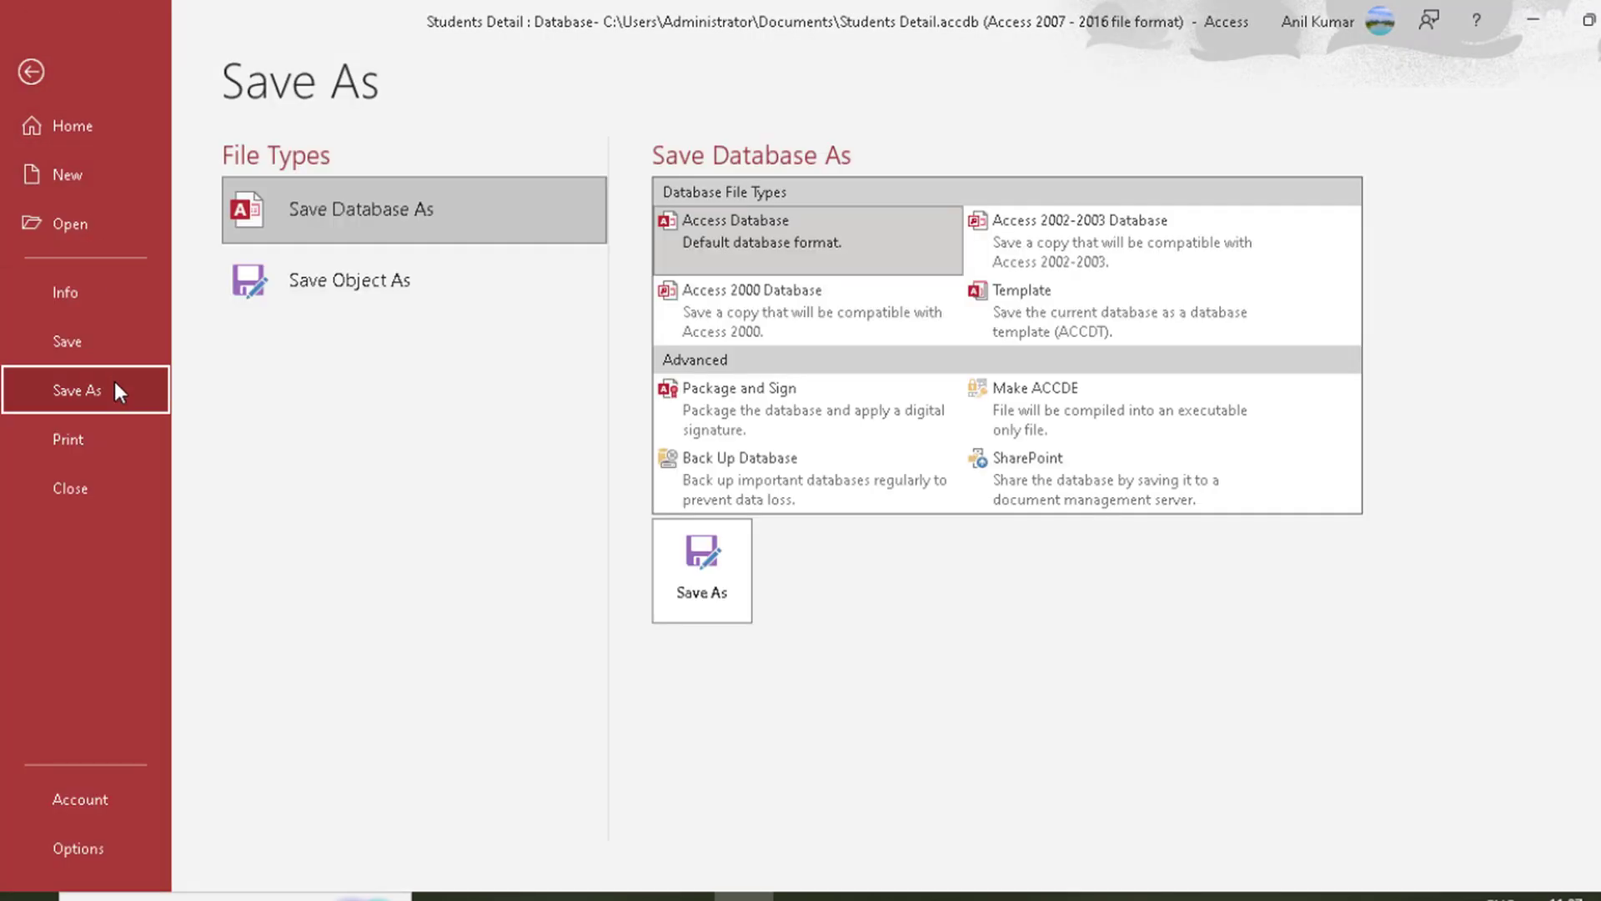
pyautogui.doubleClick(747, 471)
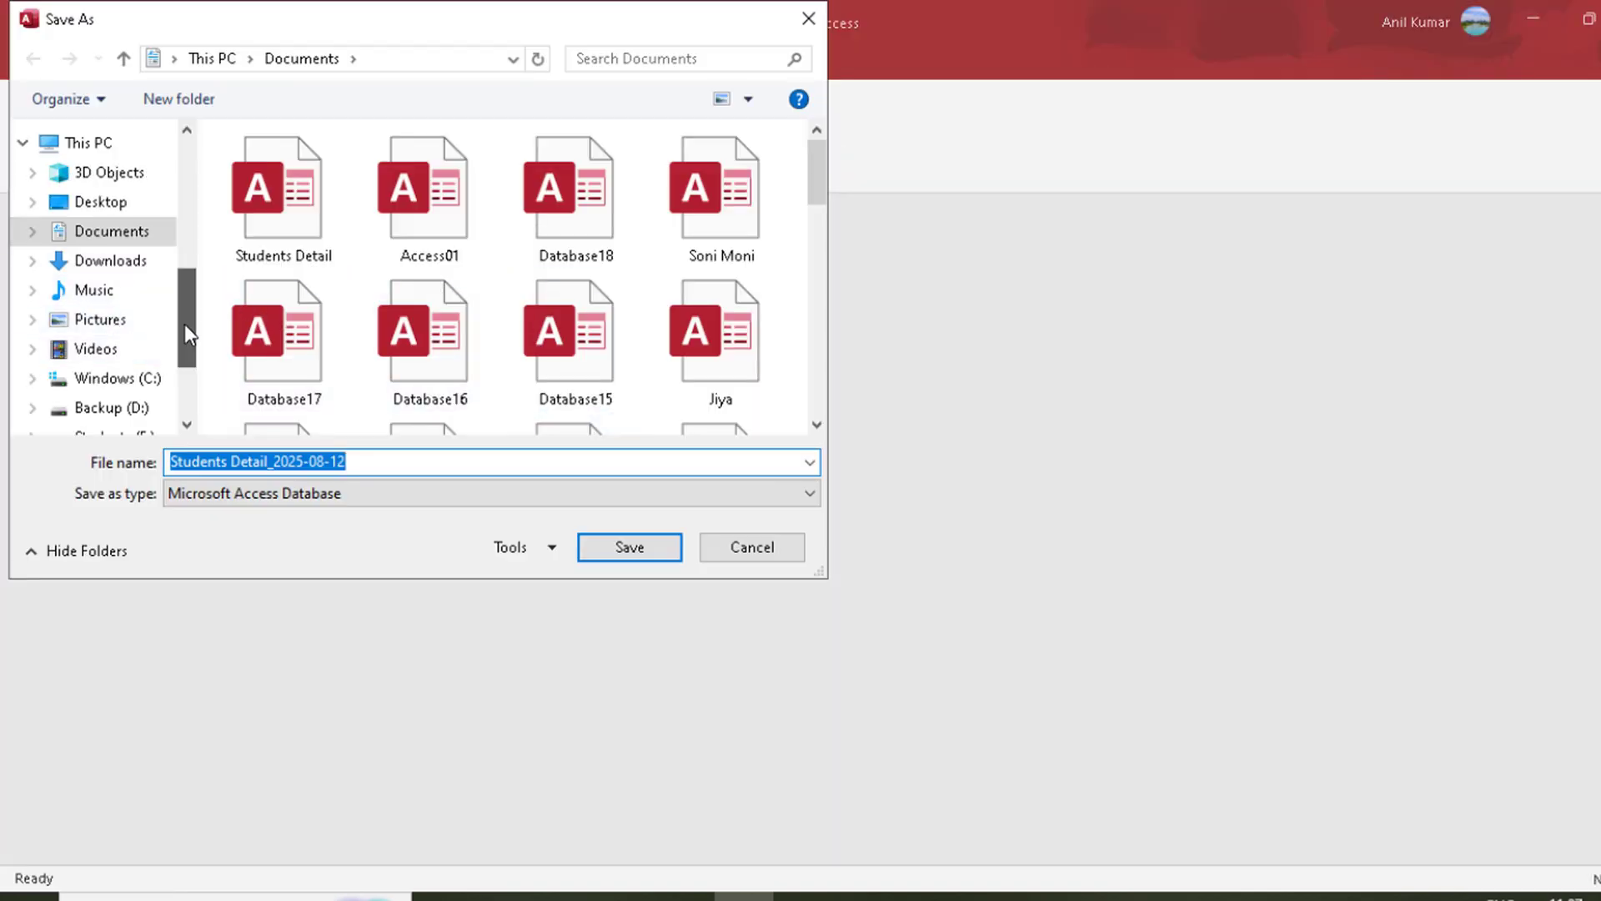
pyautogui.scroll(1, 184, 324)
pyautogui.click(99, 316)
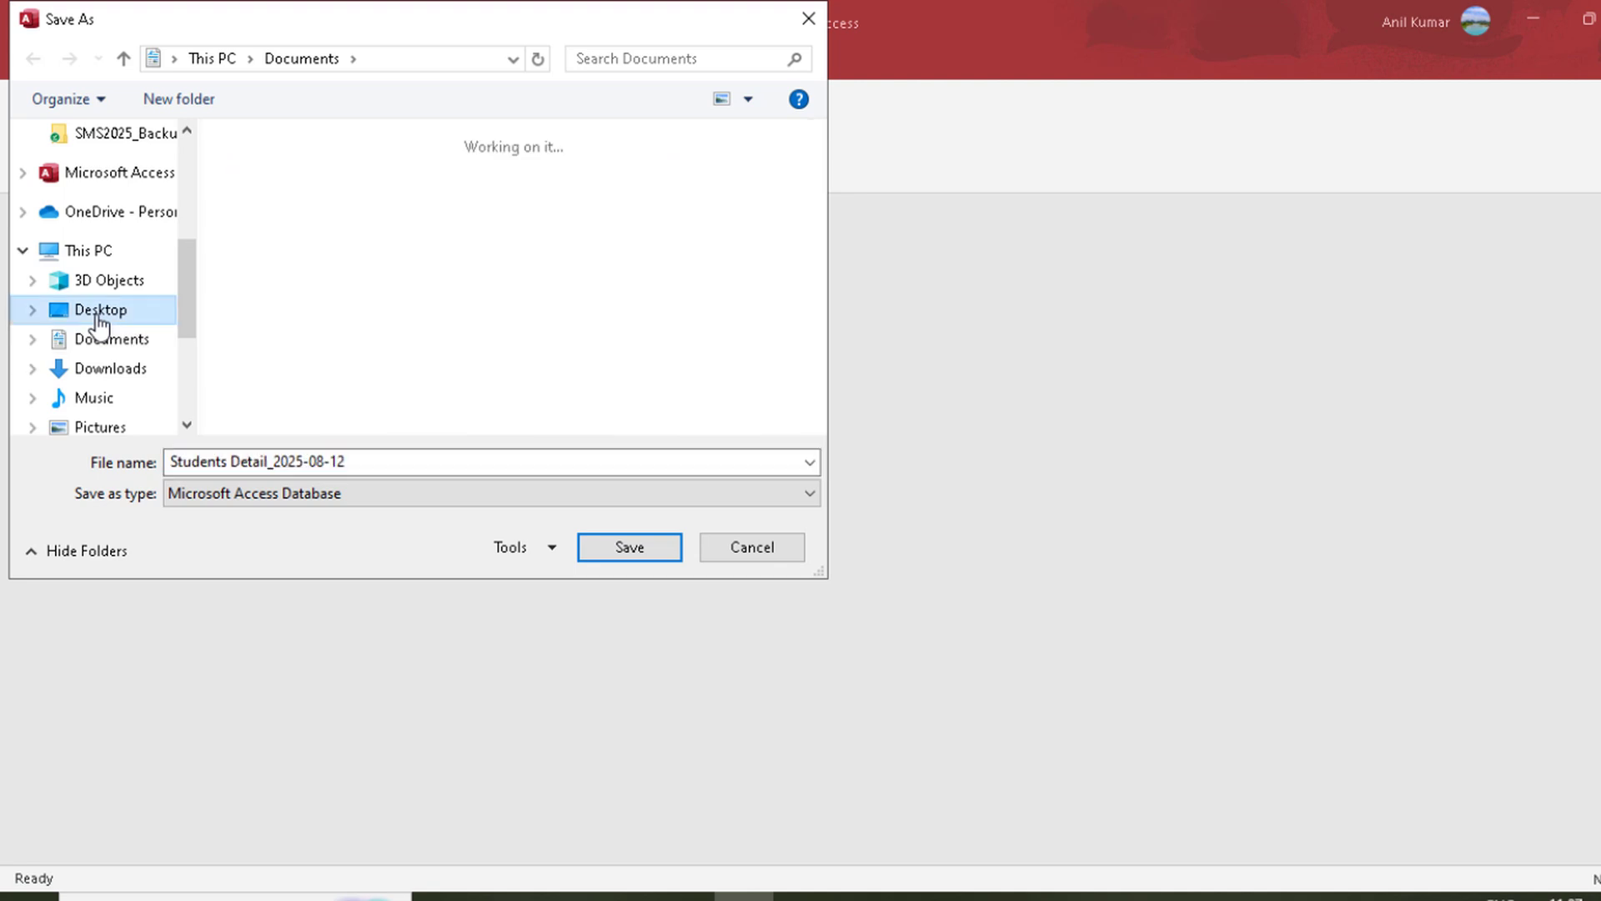
pyautogui.click(300, 210)
pyautogui.doubleClick(300, 211)
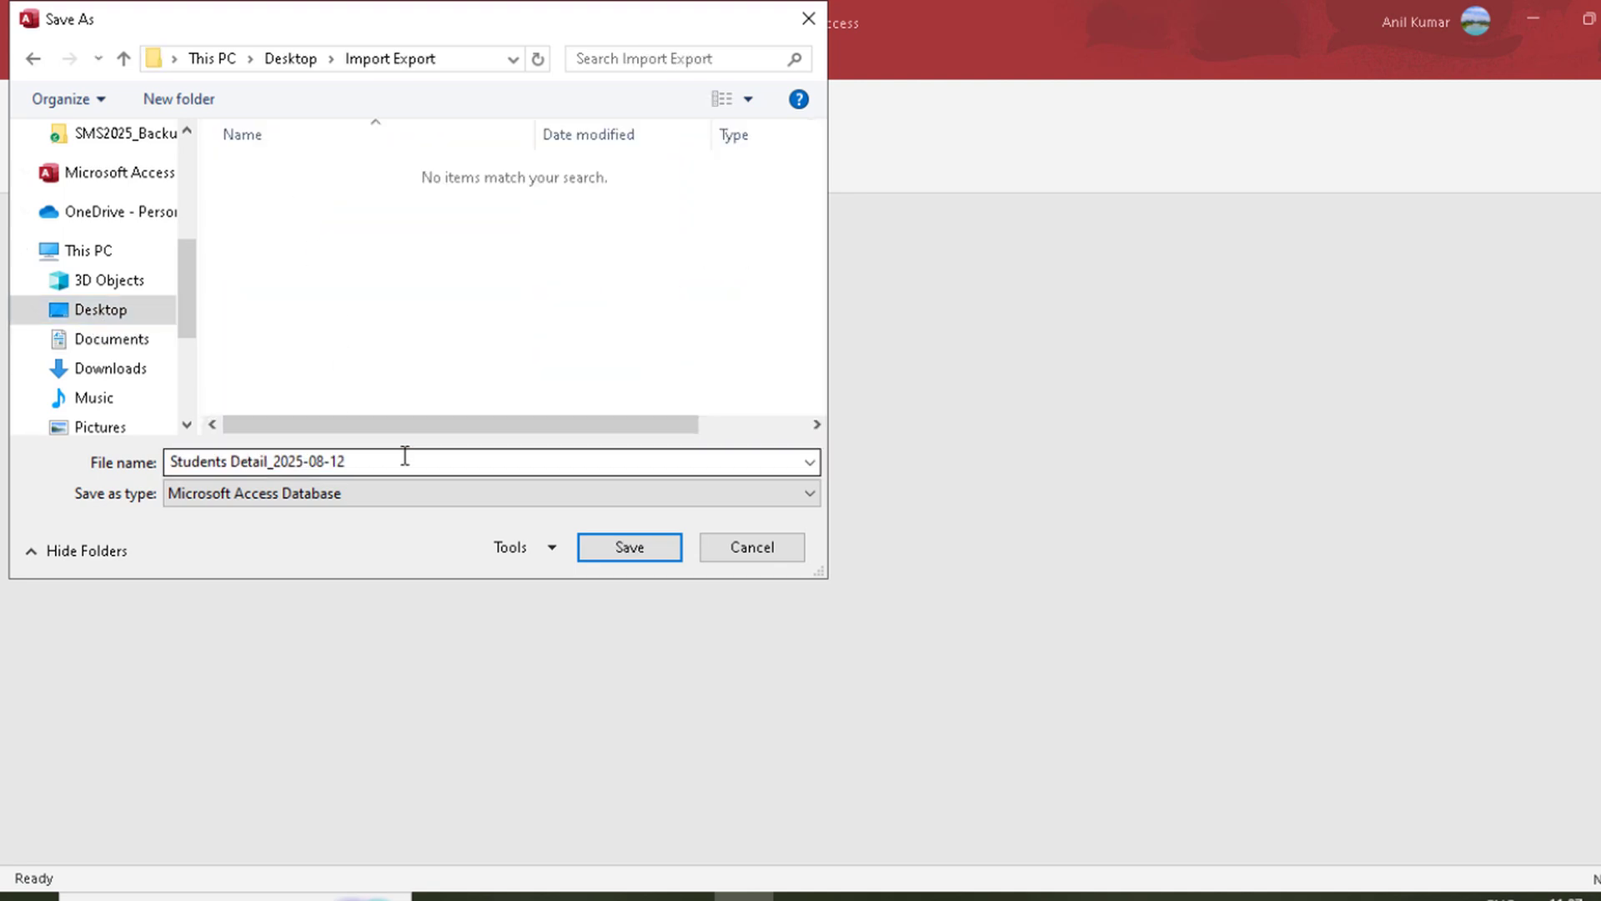
pyautogui.click(404, 458)
pyautogui.click(404, 458)
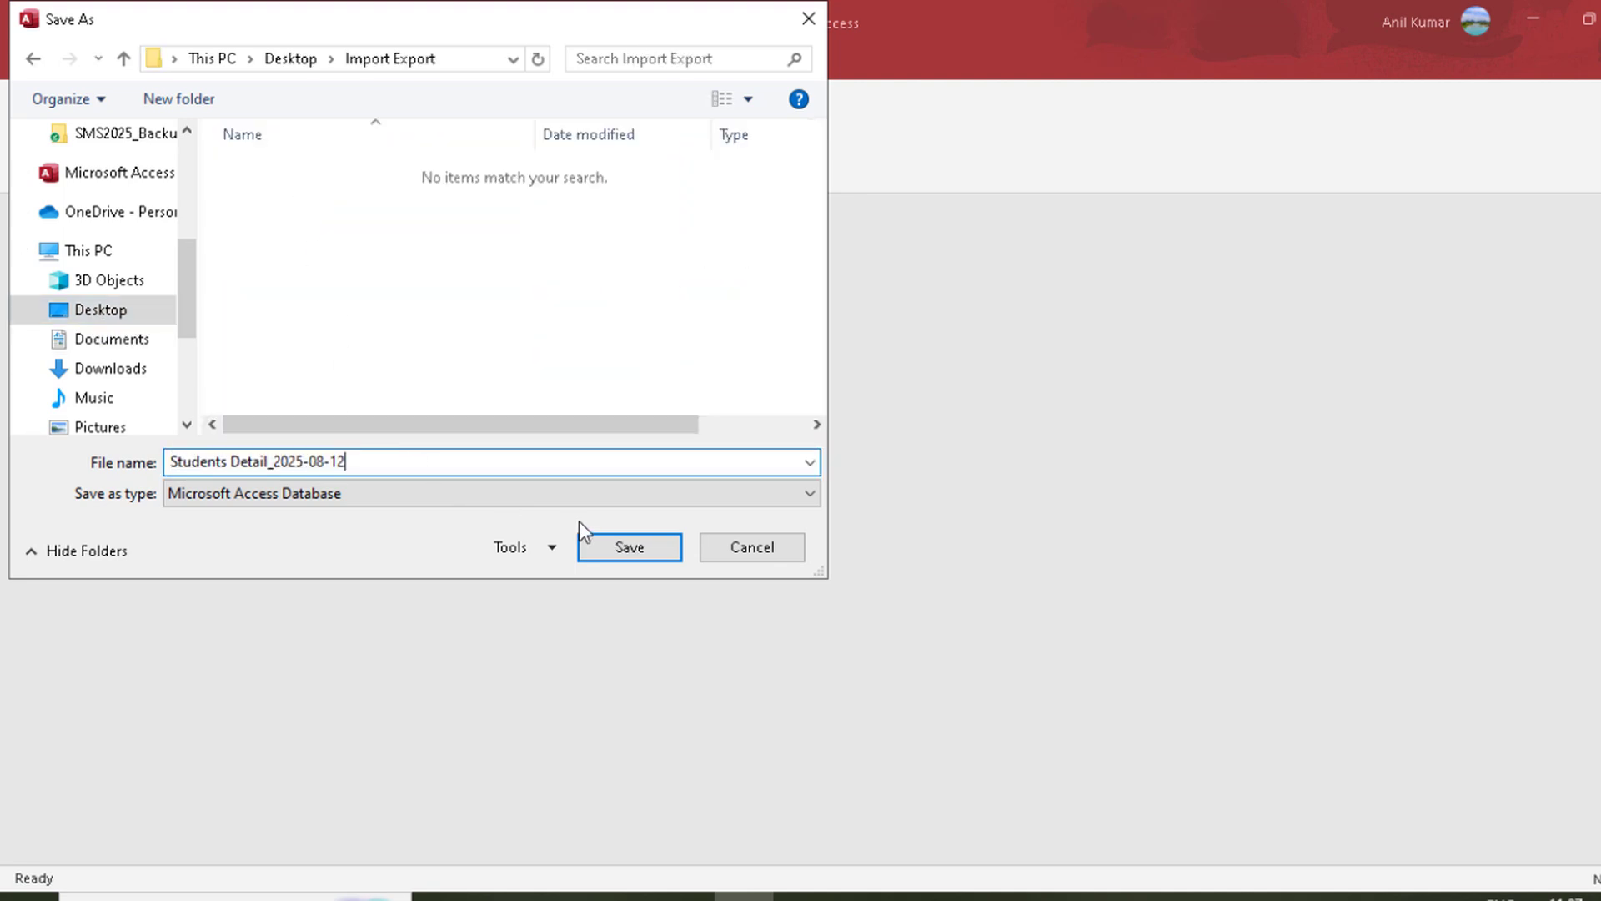
pyautogui.click(628, 550)
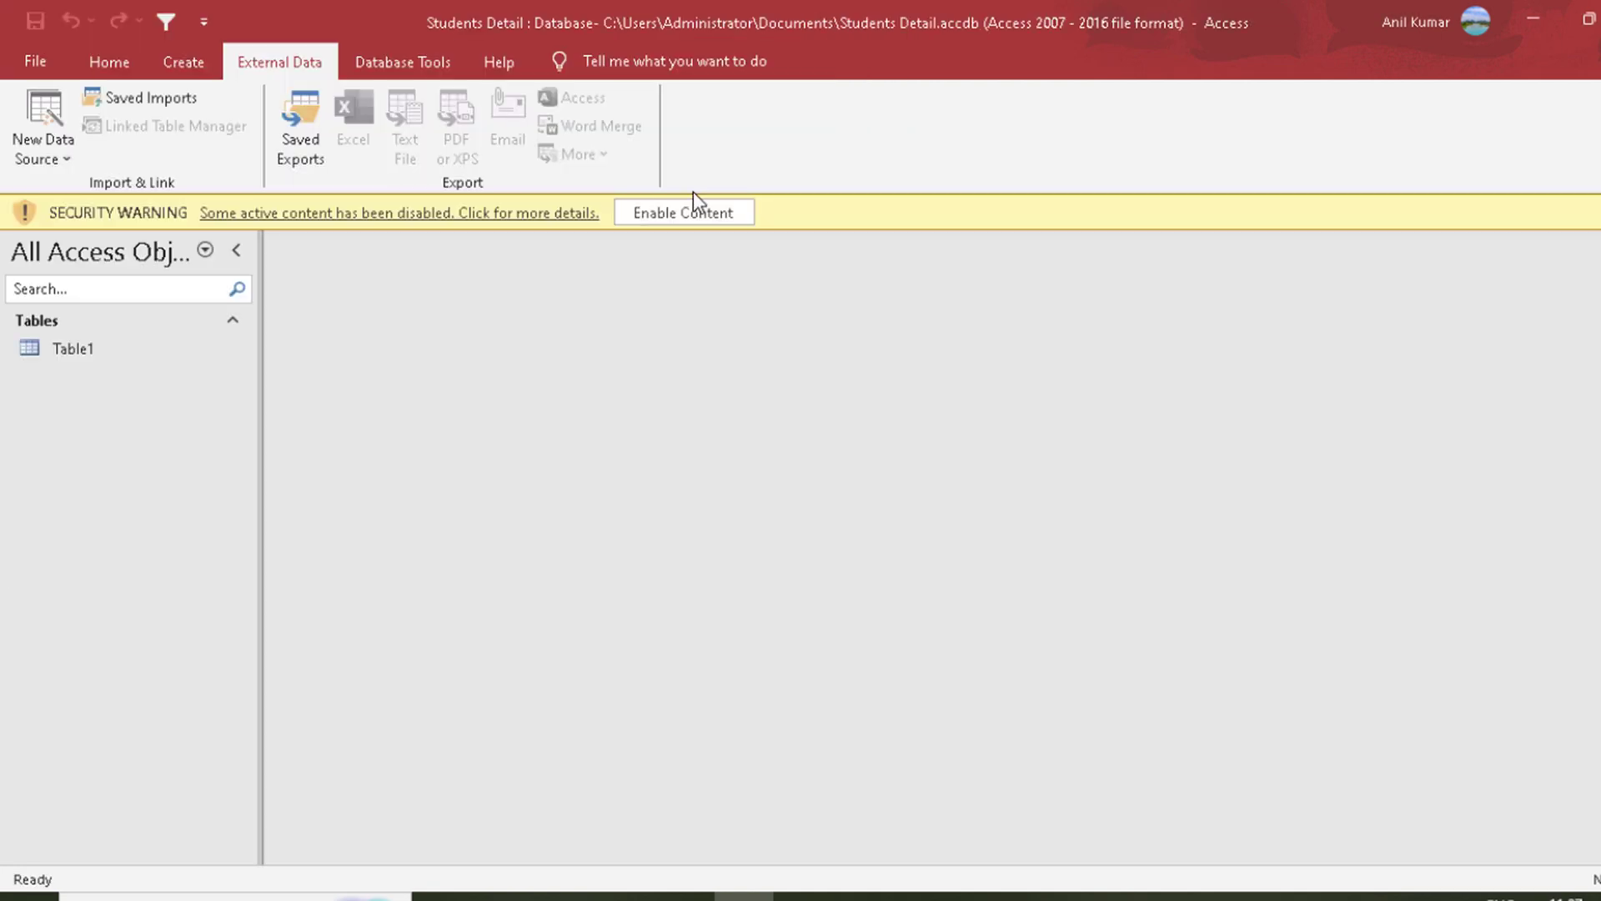
pyautogui.click(691, 213)
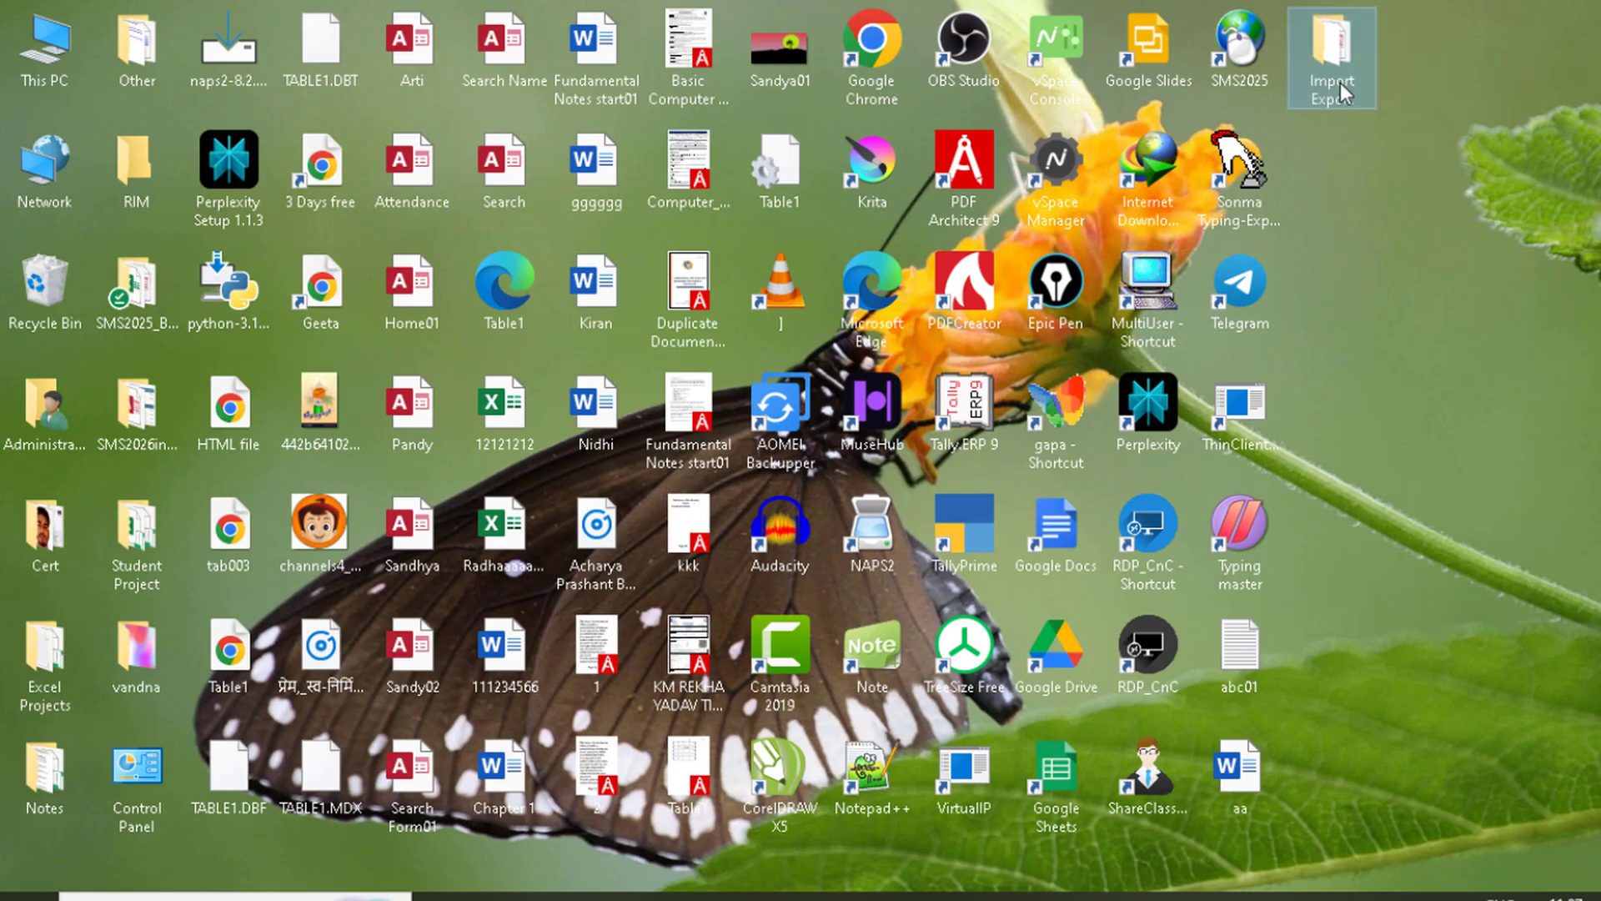
# Step: Open the backup database Students Detail_2025-08-12 from the Import Export folder, enable its content, and open Table1
pyautogui.doubleClick(1352, 37)
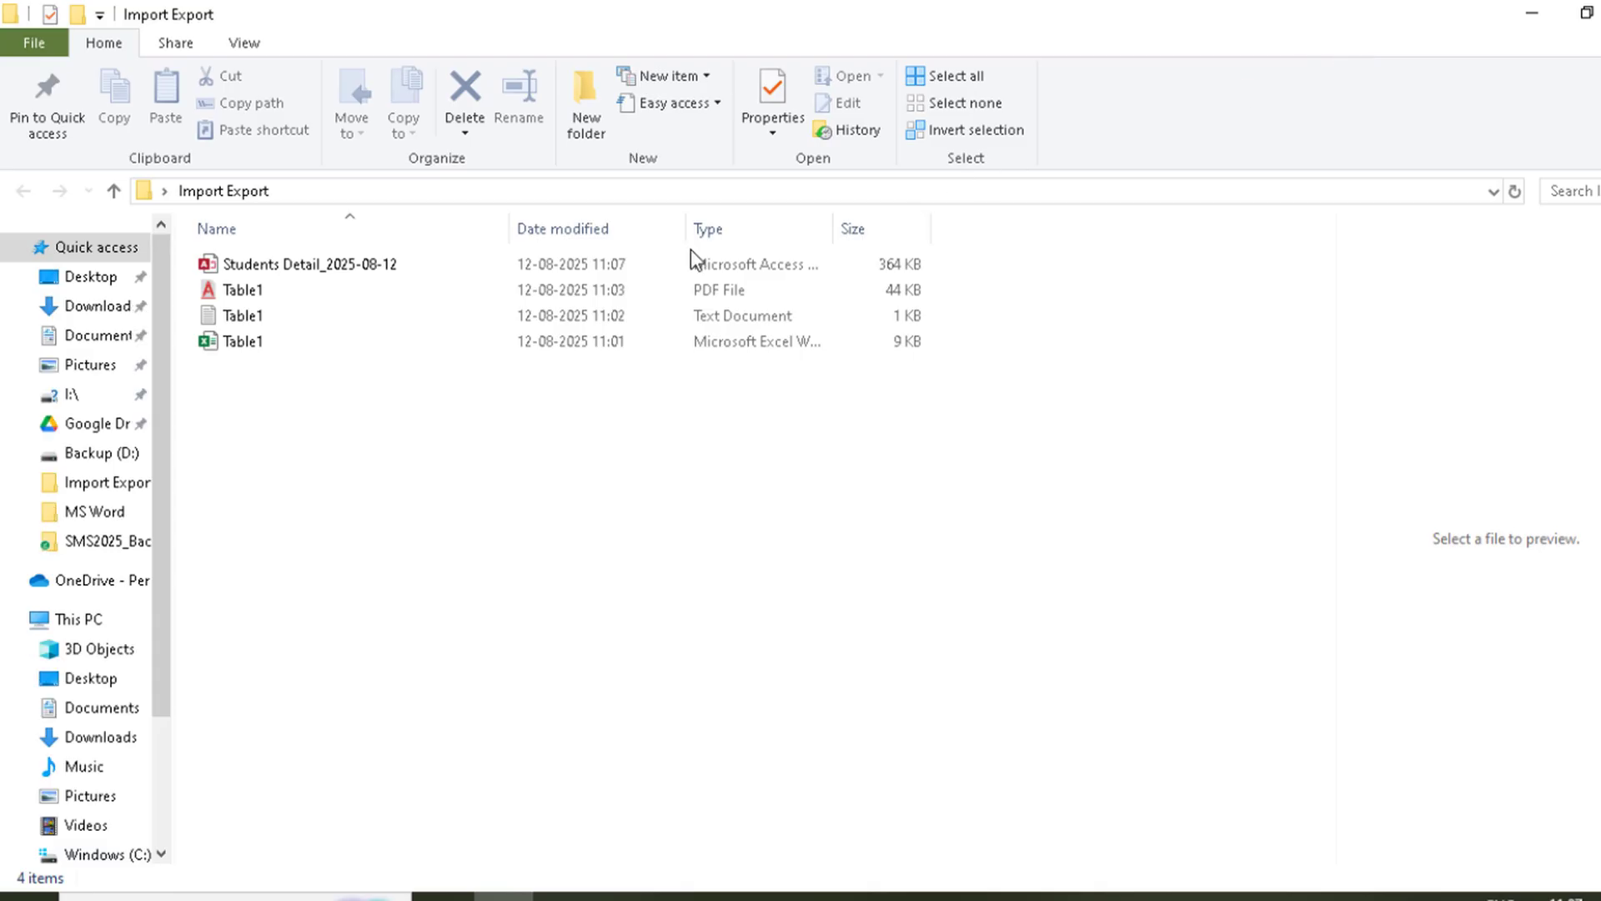
pyautogui.click(275, 267)
pyautogui.doubleClick(275, 267)
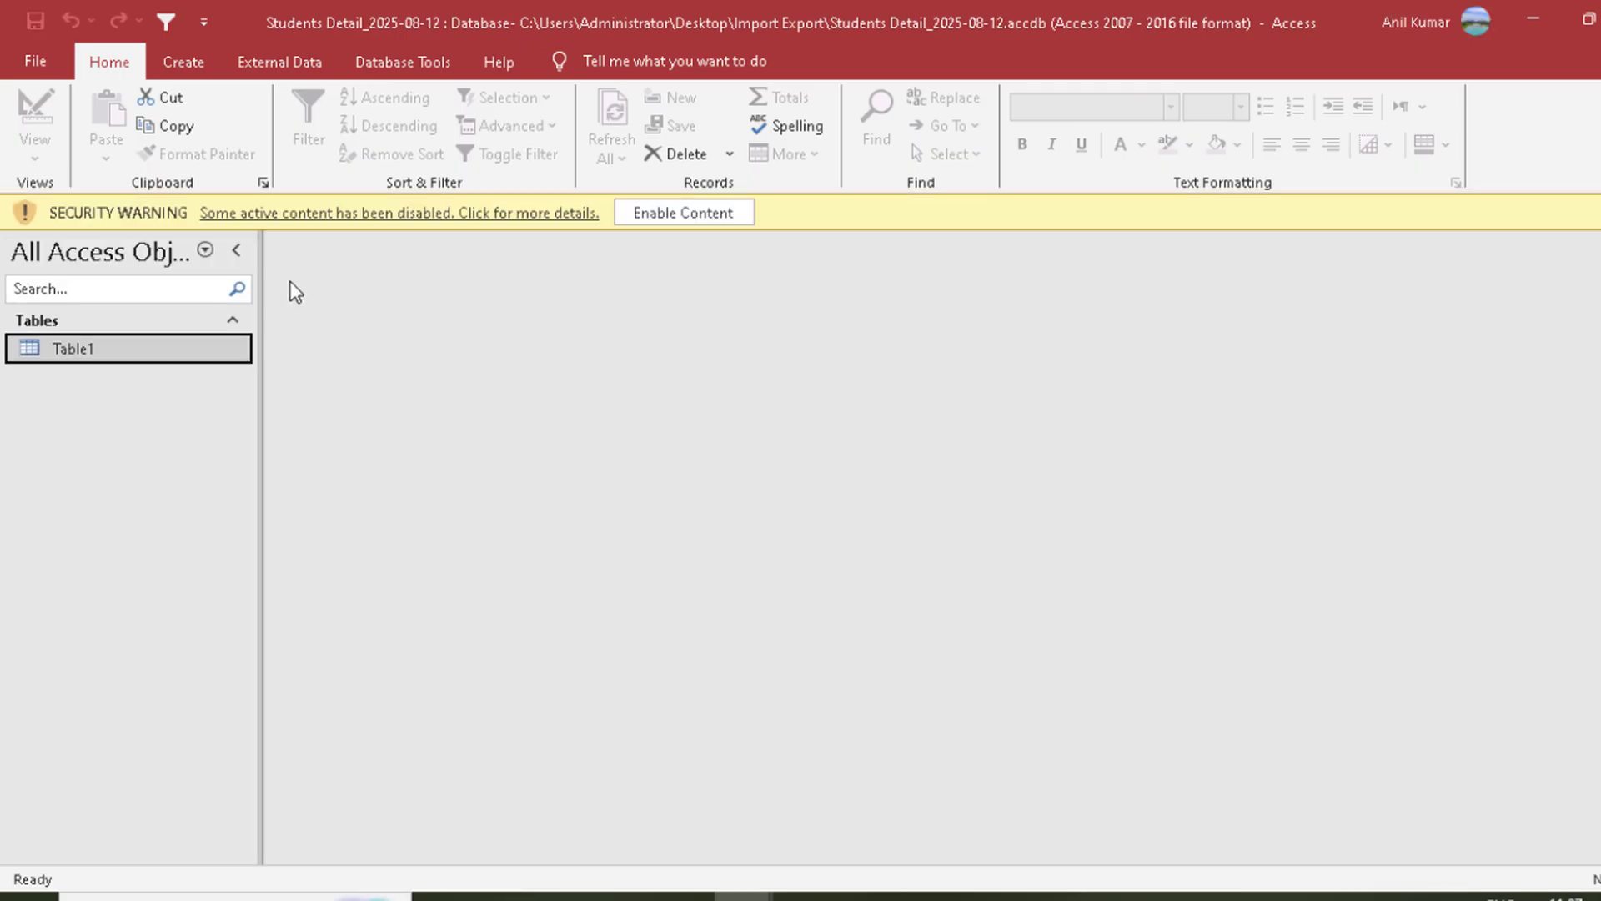
pyautogui.click(681, 212)
pyautogui.doubleClick(121, 311)
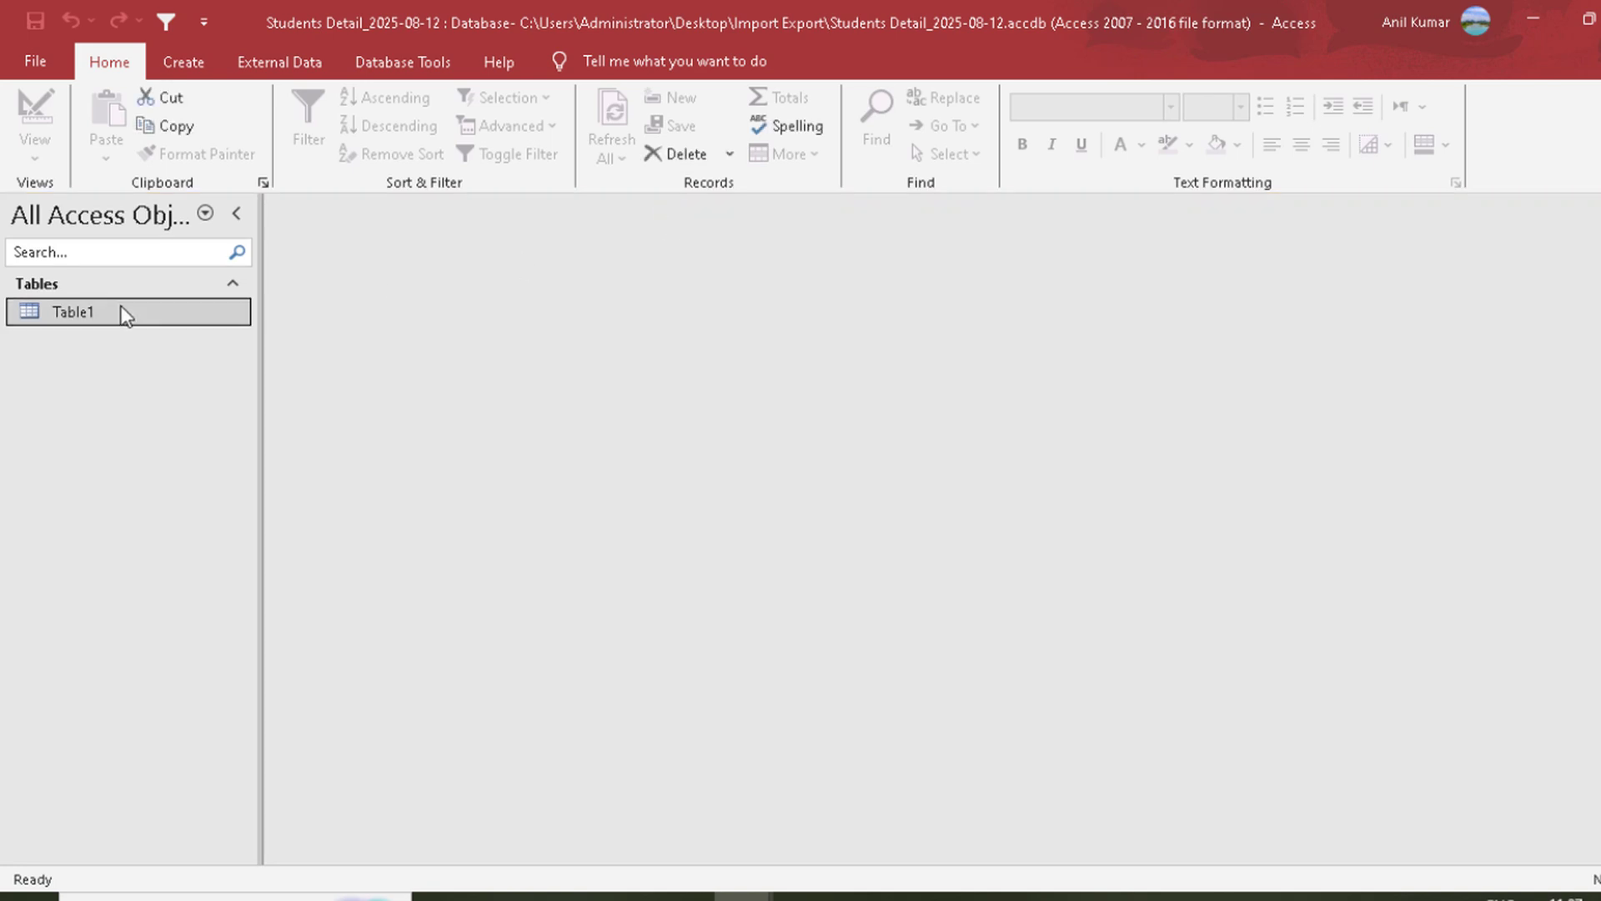
pyautogui.click(284, 259)
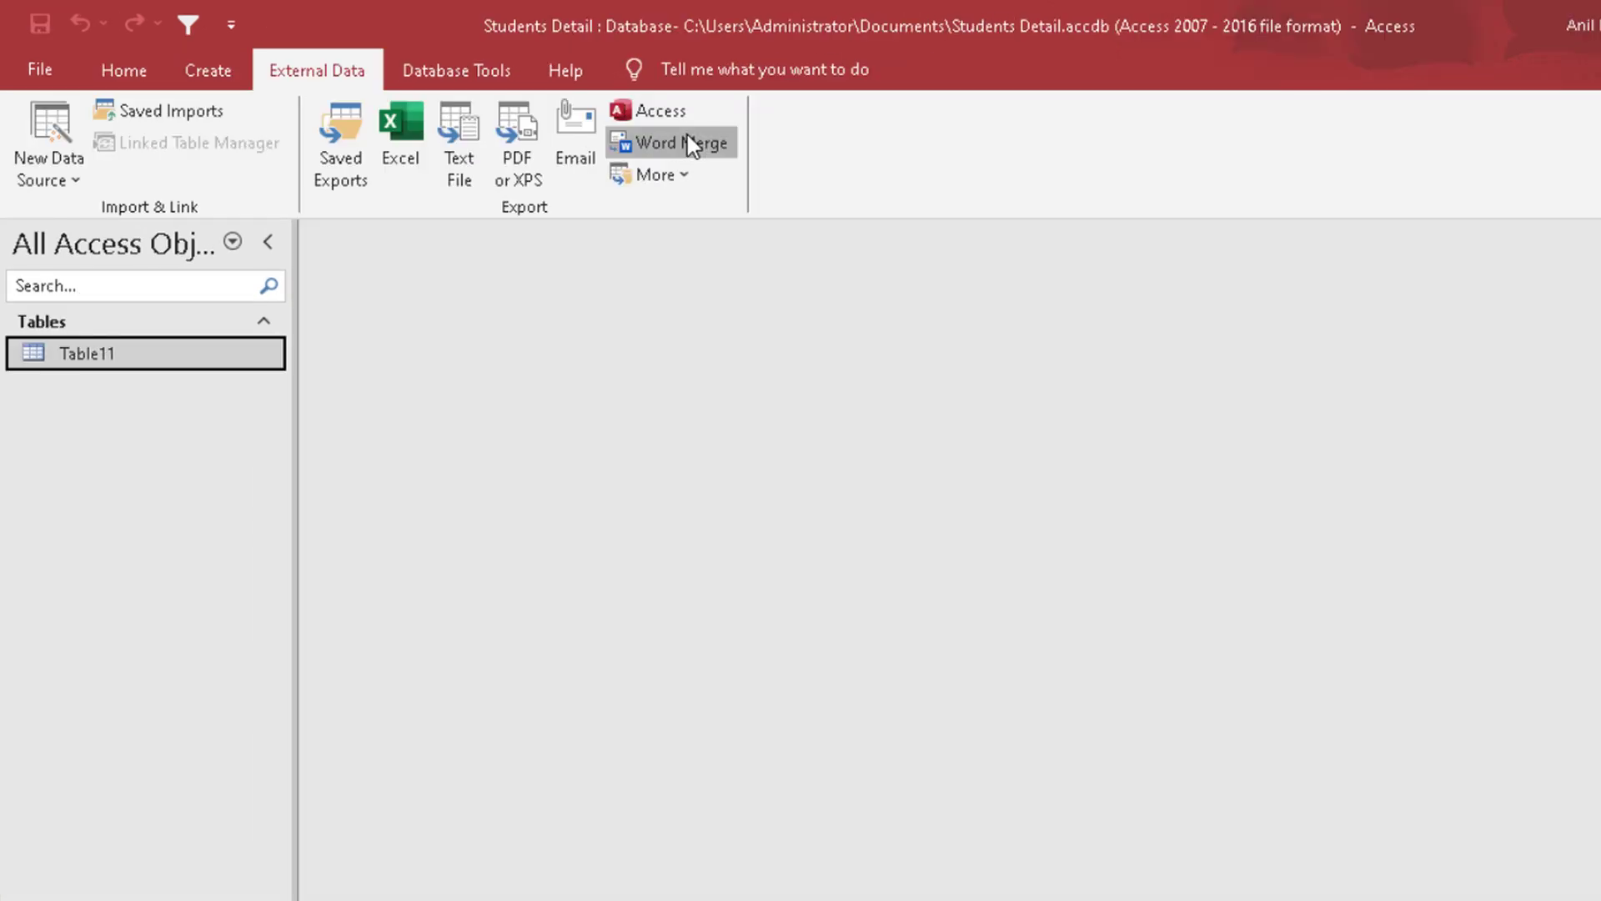
# Step: Start a Word mail merge from Table11 and choose to link the data to an existing Microsoft Word document
pyautogui.click(682, 142)
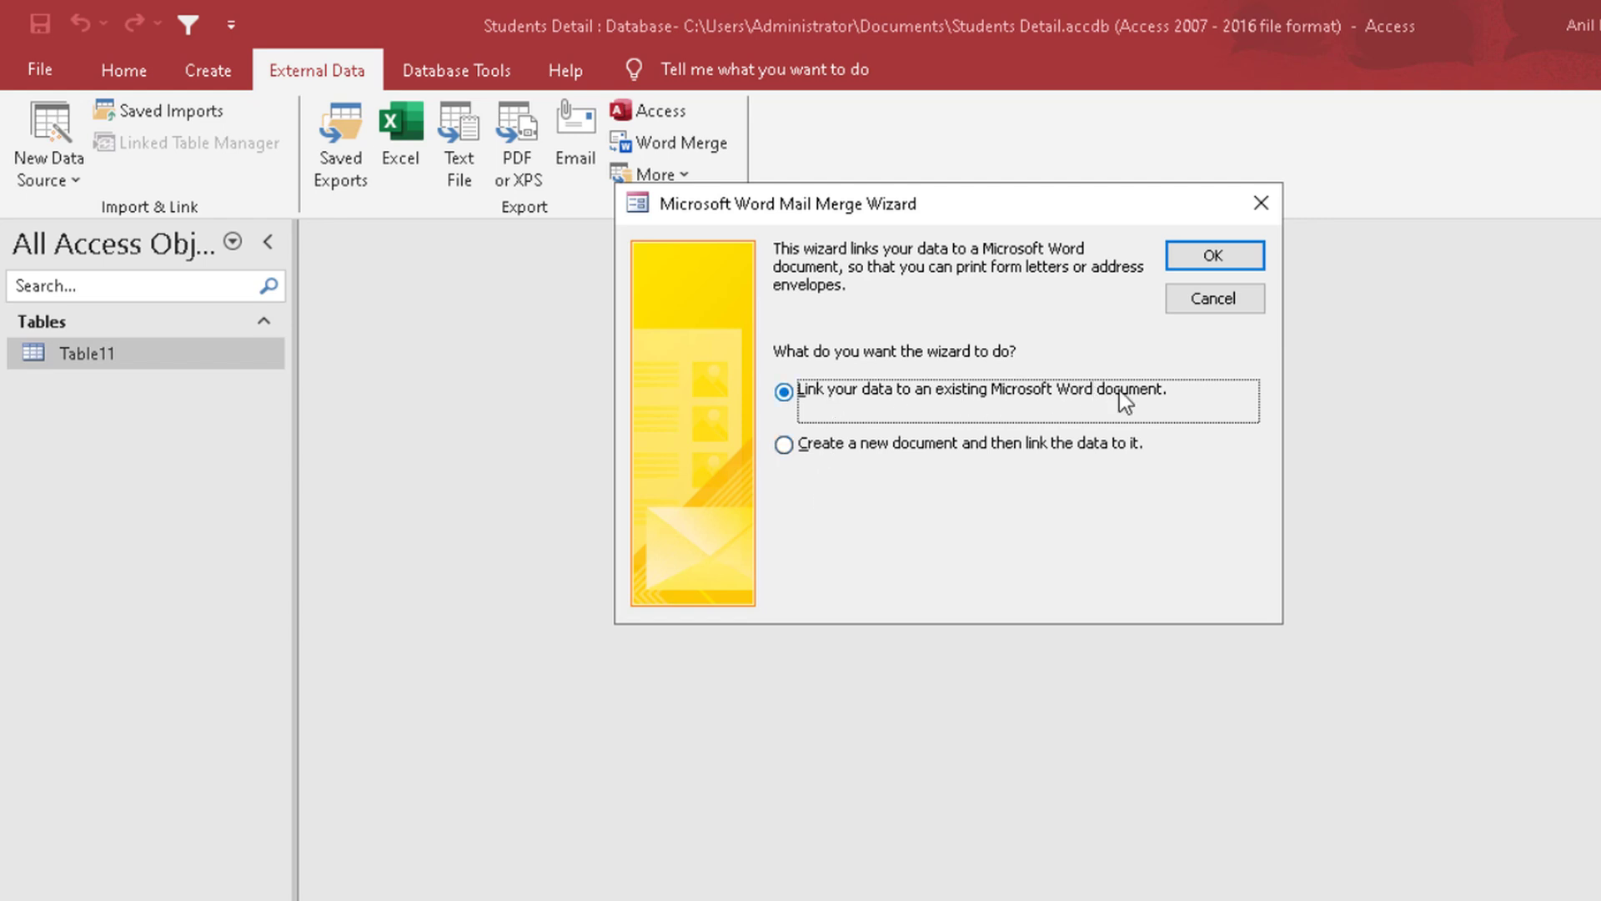
pyautogui.click(1122, 900)
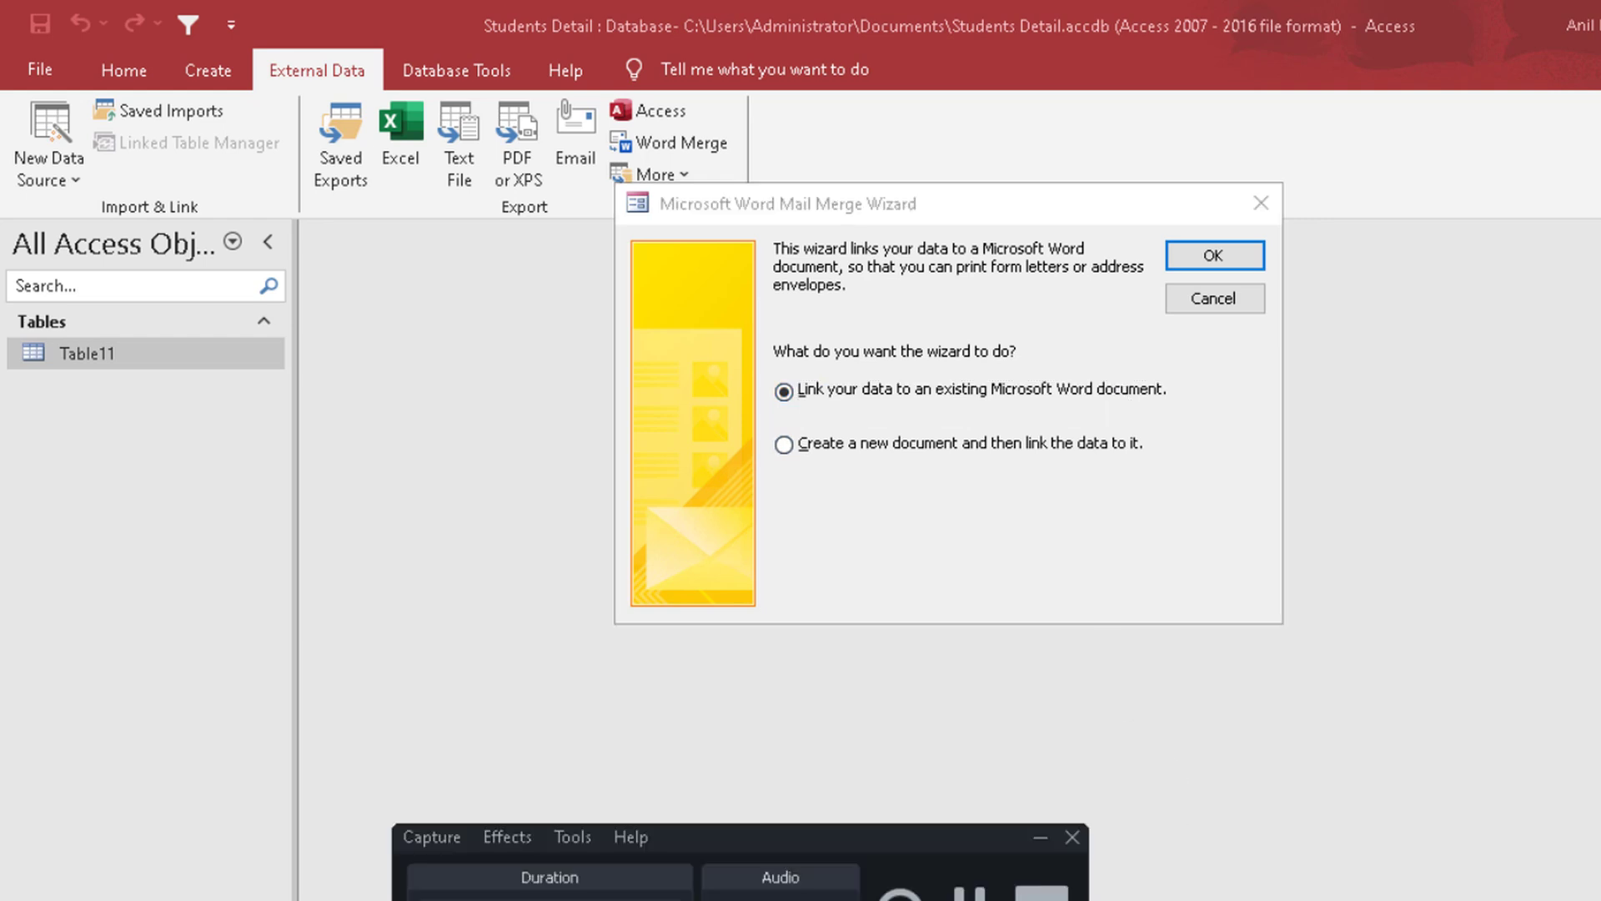
pyautogui.click(877, 397)
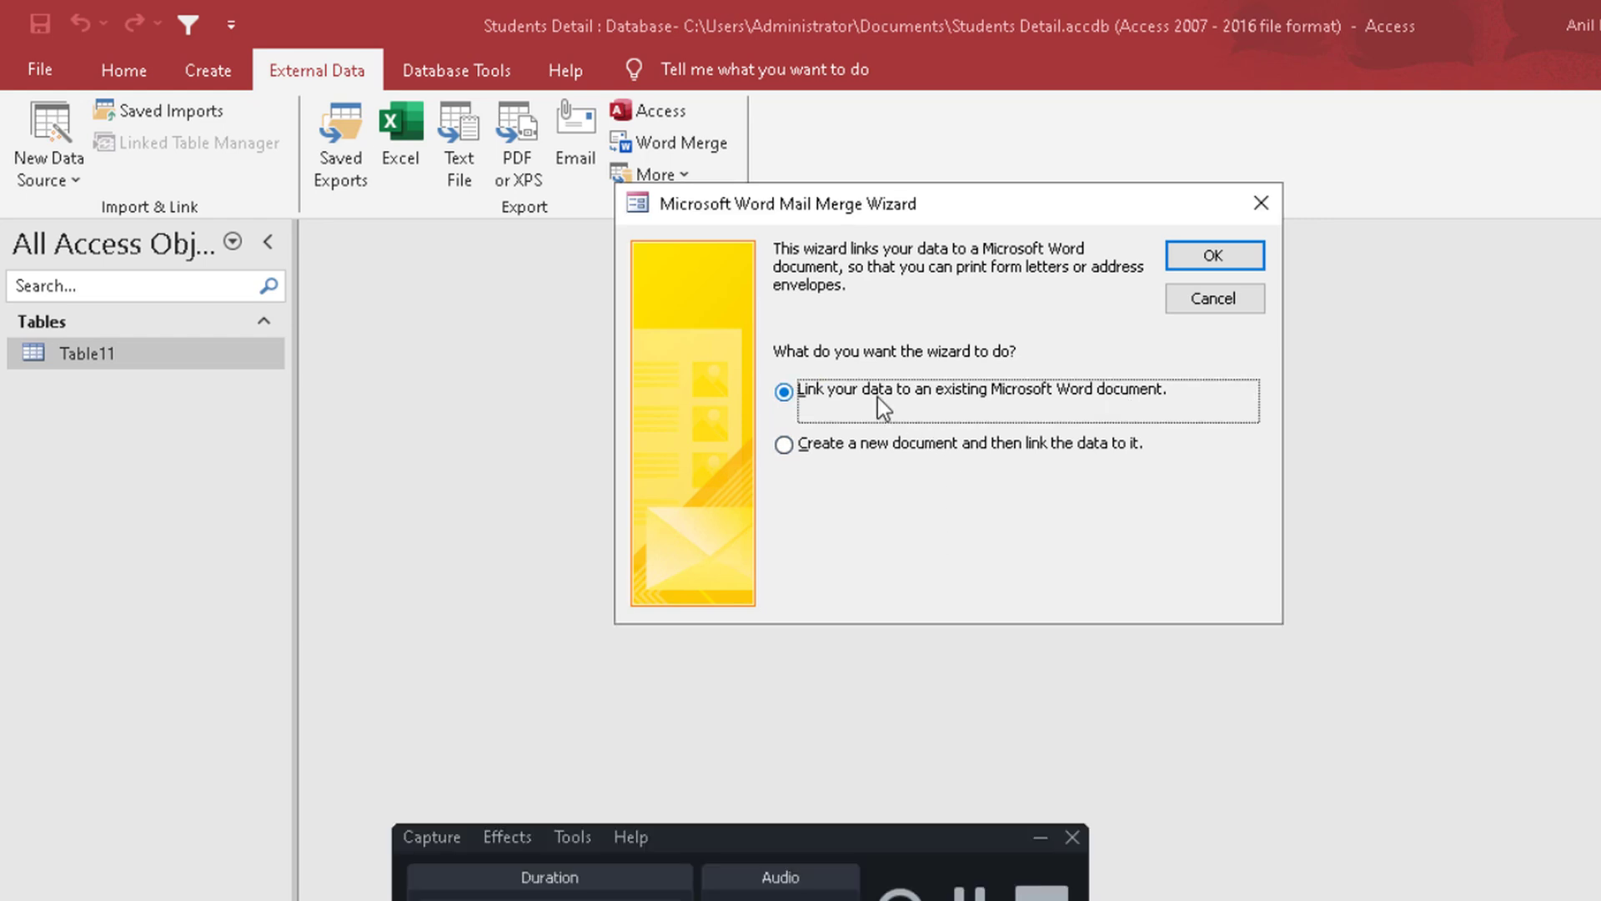
pyautogui.click(861, 450)
pyautogui.click(846, 392)
pyautogui.click(1217, 259)
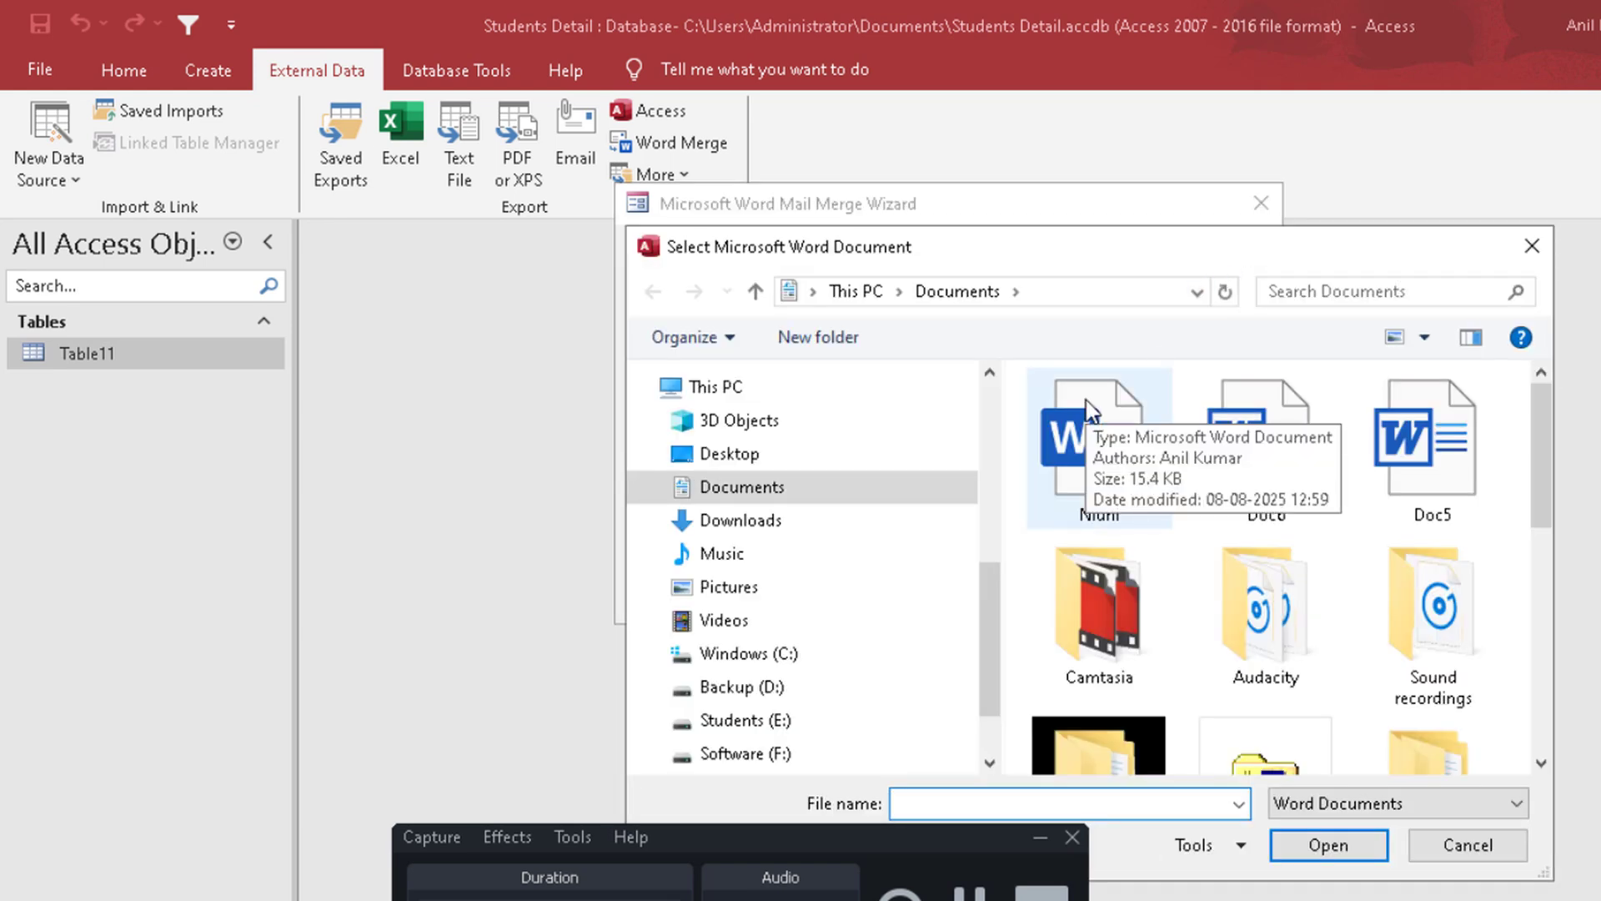
# Step: Link the merge to the Word document Mail Merge Data in the Desktop's Import Export folder
pyautogui.click(1077, 294)
pyautogui.write('des')
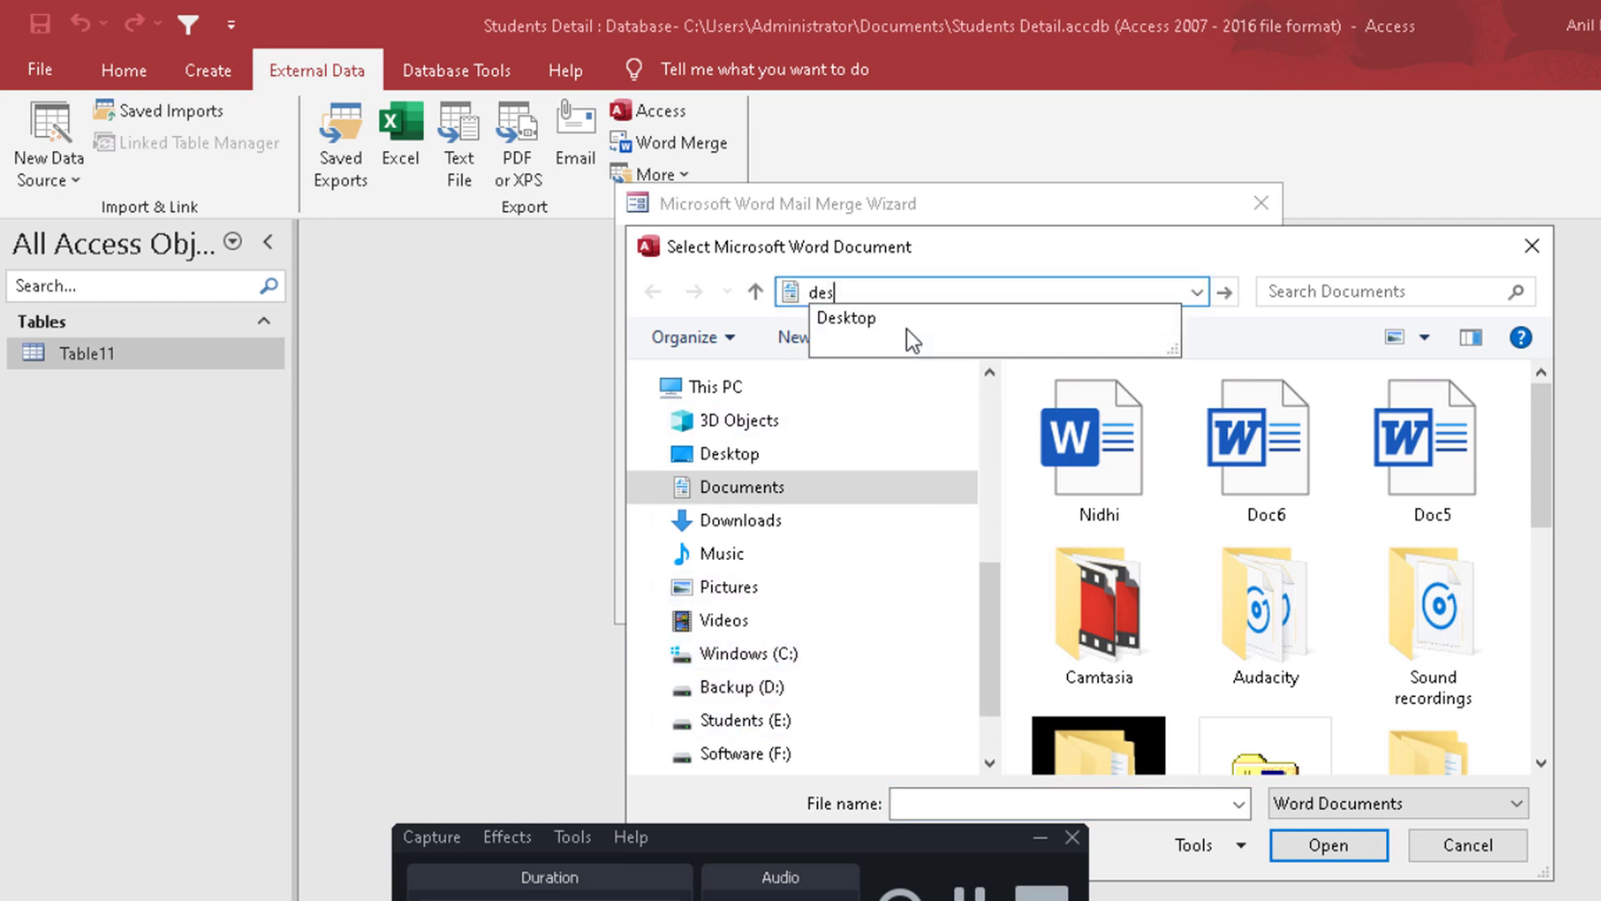
pyautogui.click(899, 328)
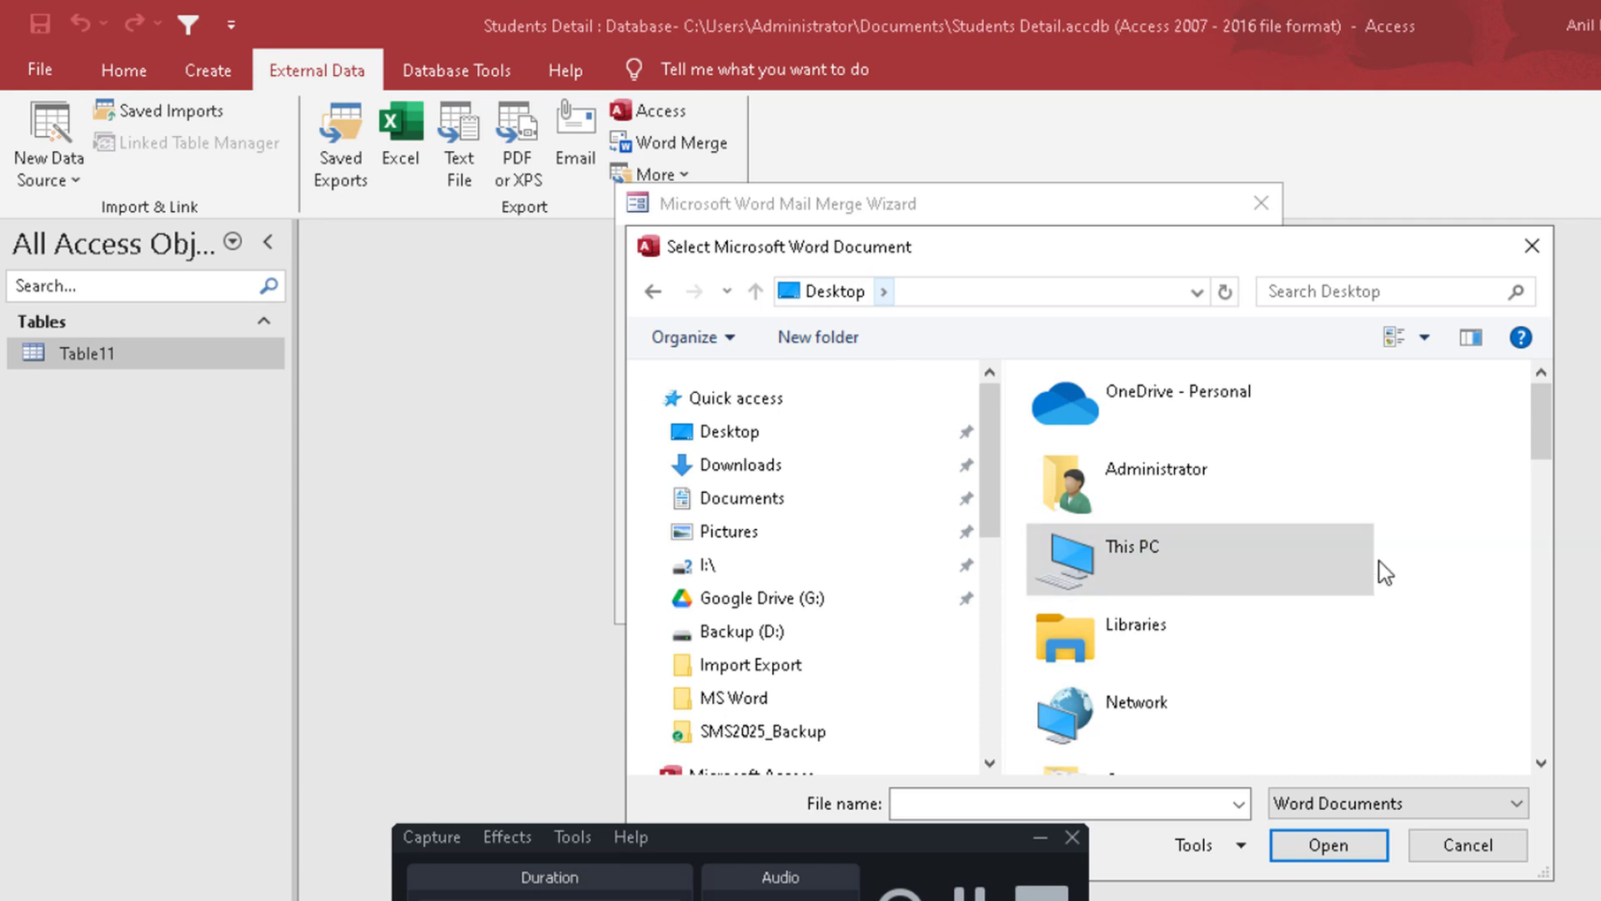
pyautogui.moveTo(1529, 415); pyautogui.dragTo(1525, 522)
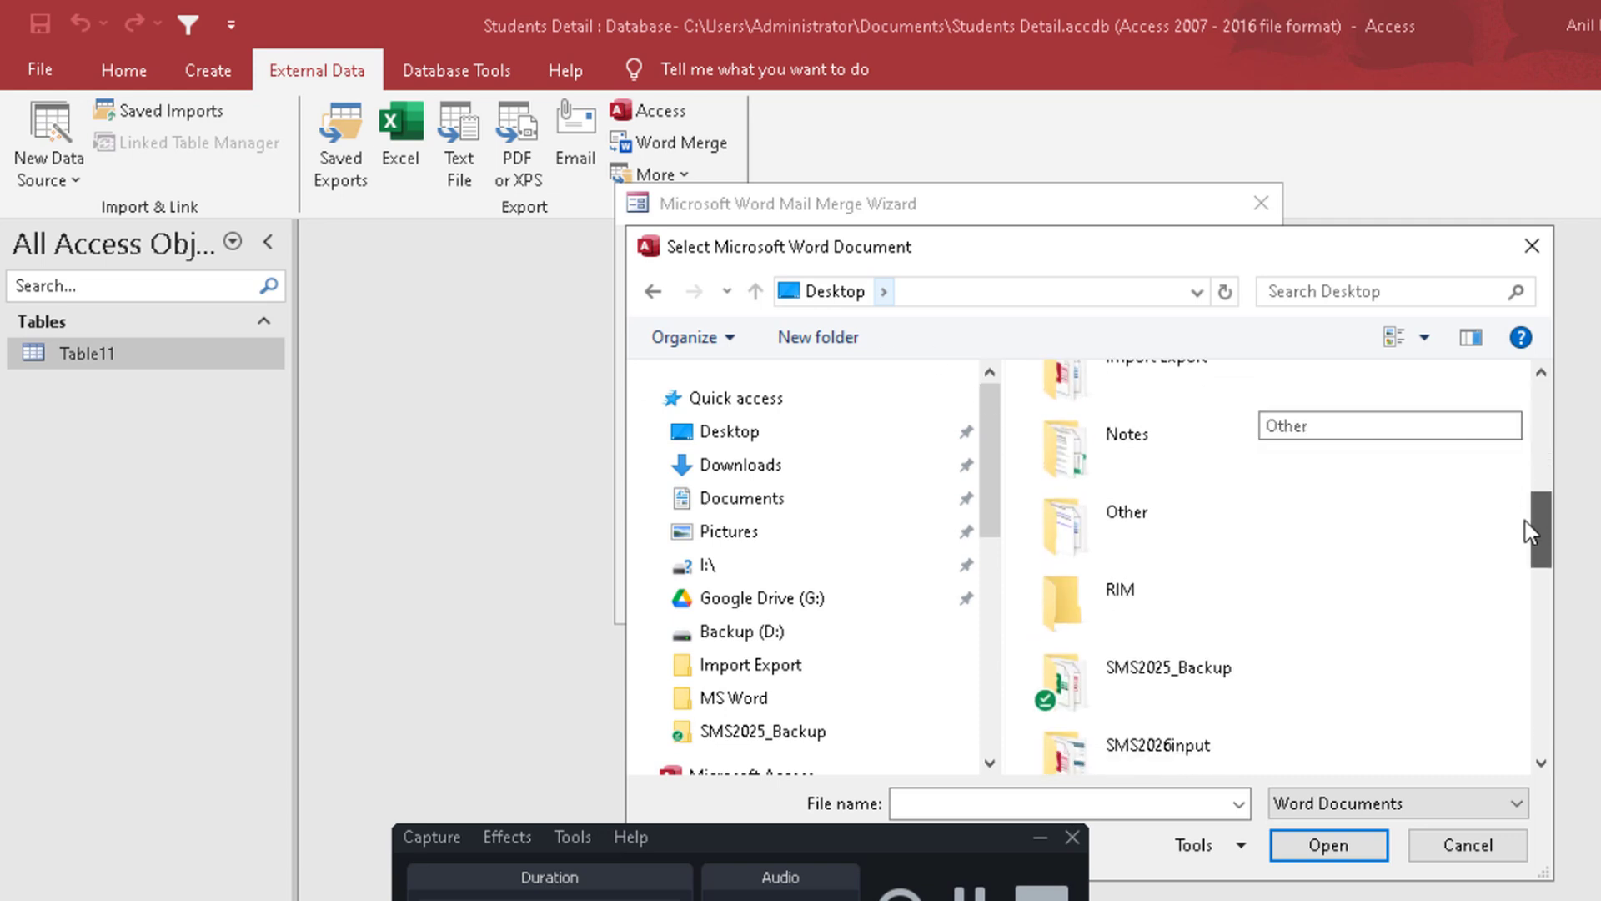
pyautogui.click(1204, 389)
pyautogui.doubleClick(1168, 367)
pyautogui.click(1130, 425)
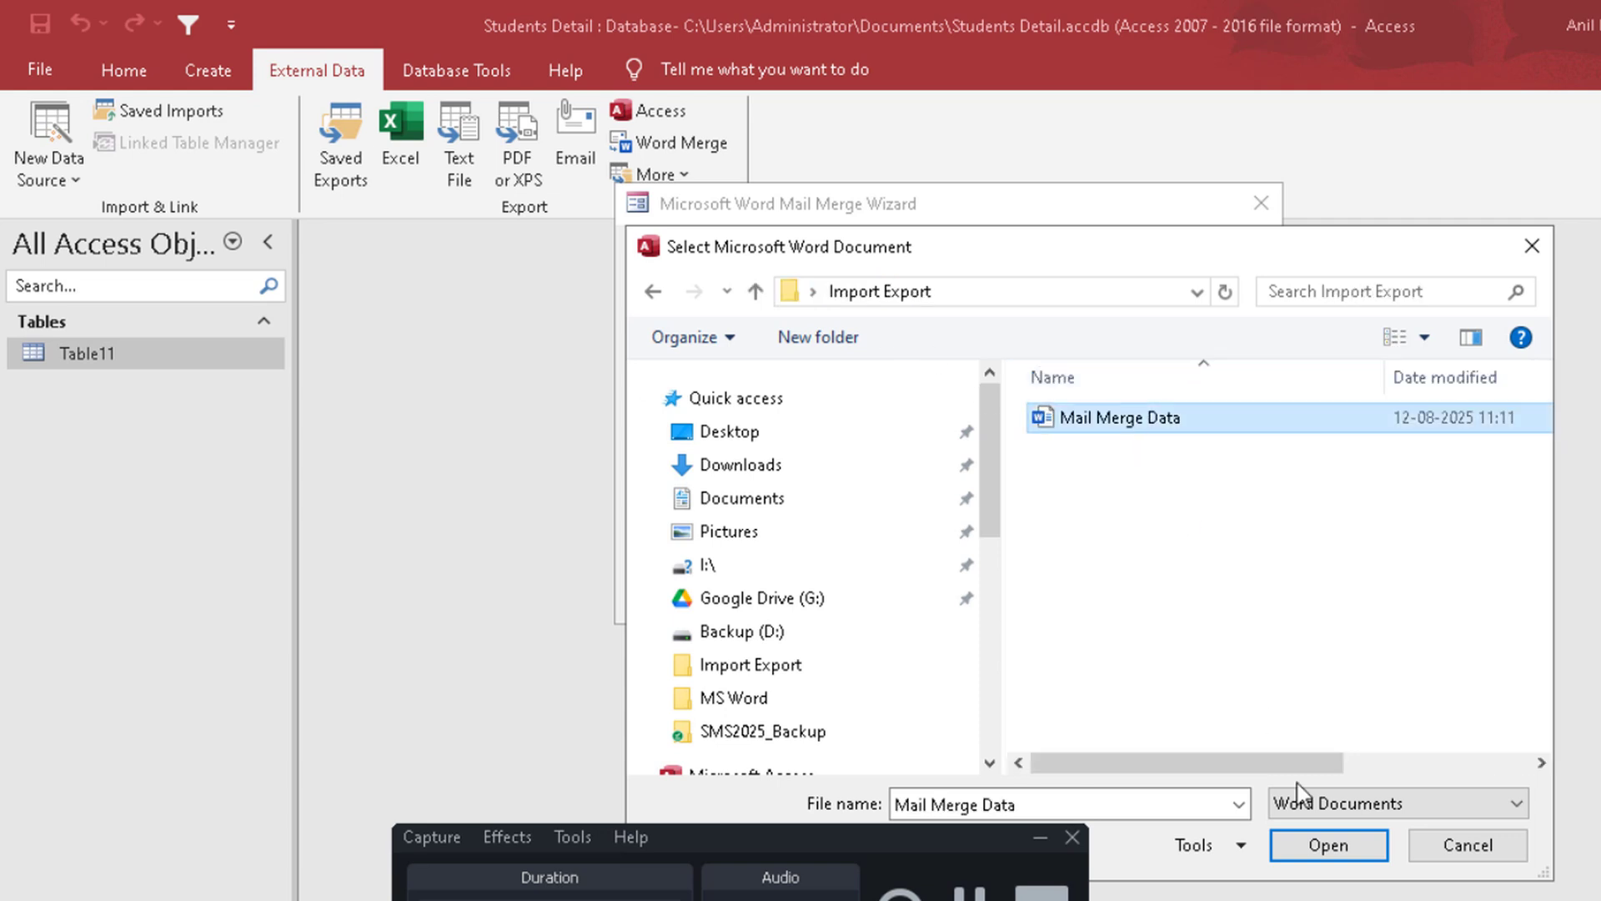
pyautogui.click(1330, 847)
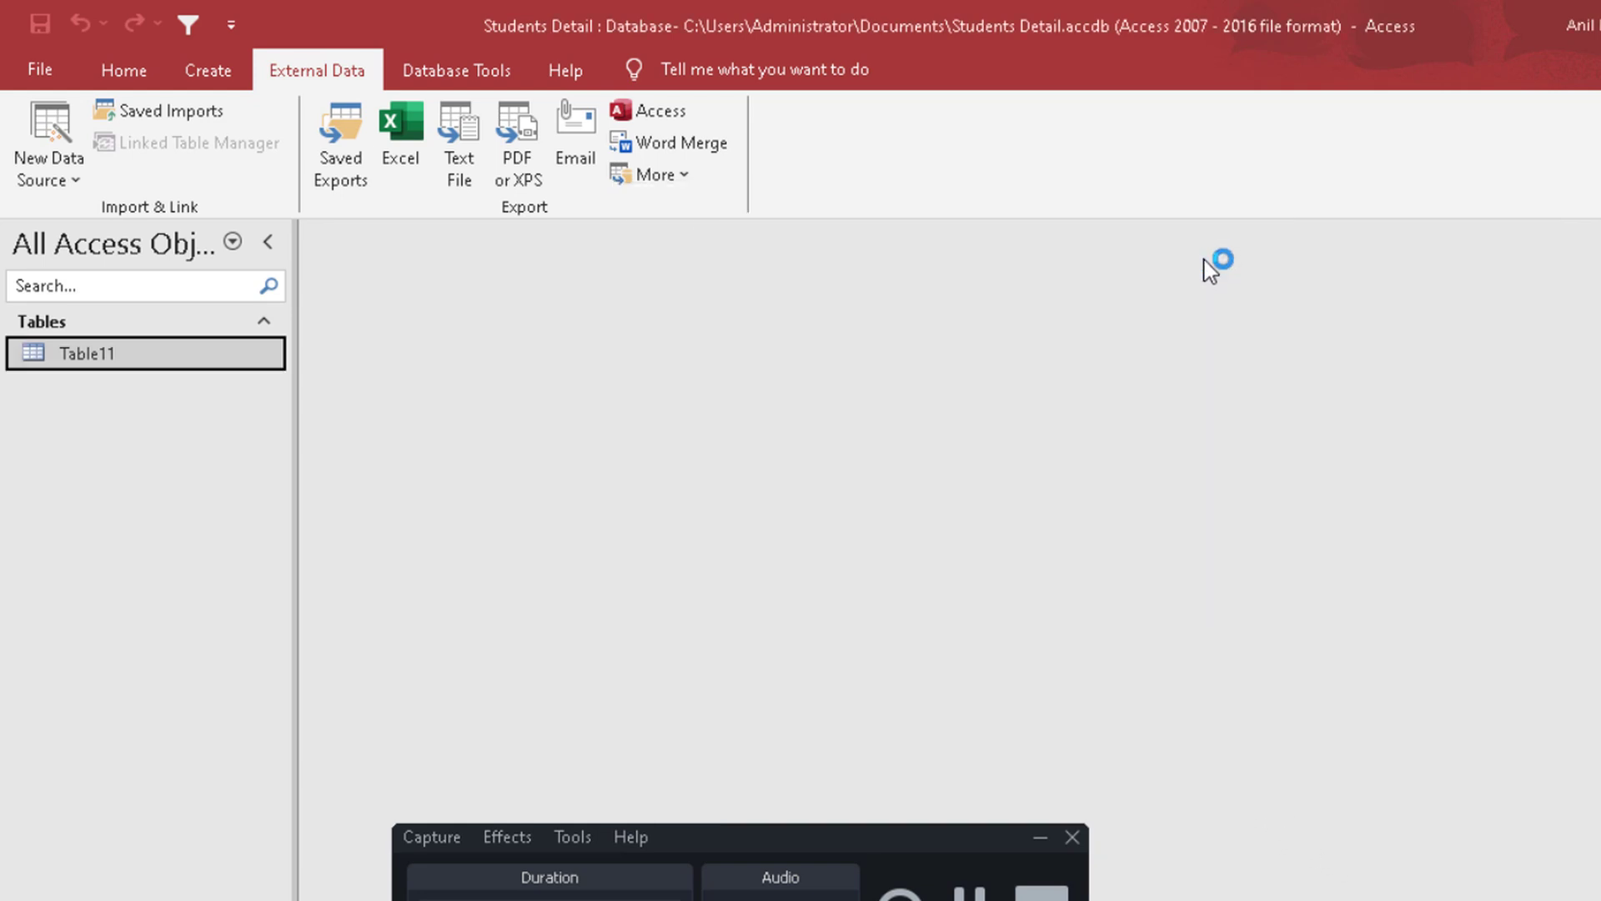
# Step: In Word, insert the StudentID, SName and Father merge fields on separate lines, then preview the merged records
pyautogui.click(1039, 838)
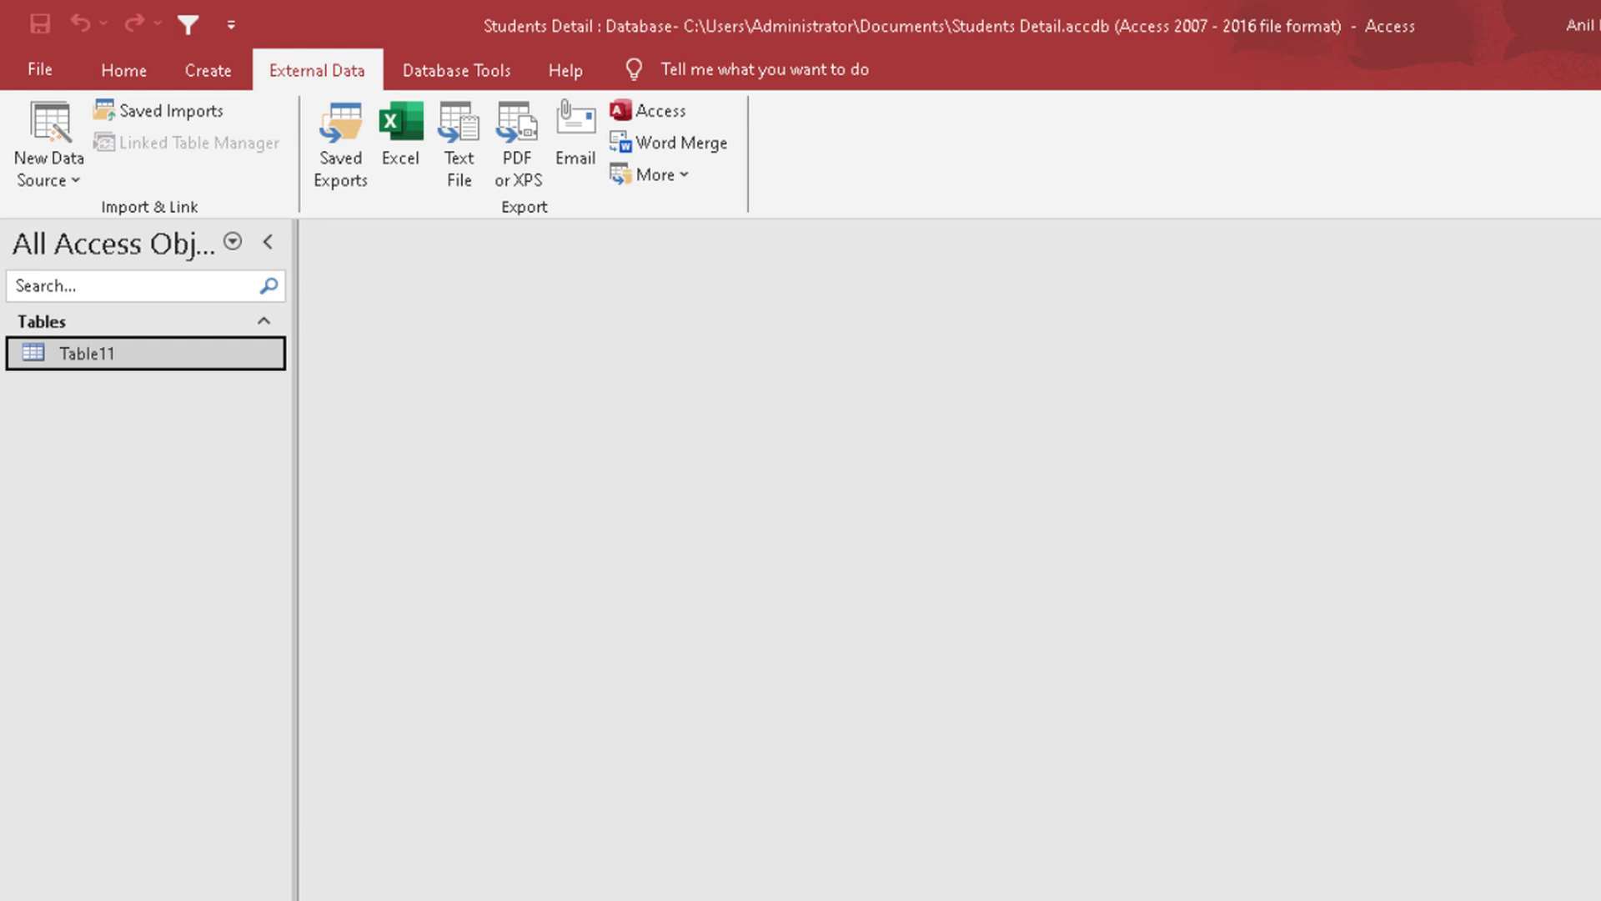
pyautogui.click(1361, 58)
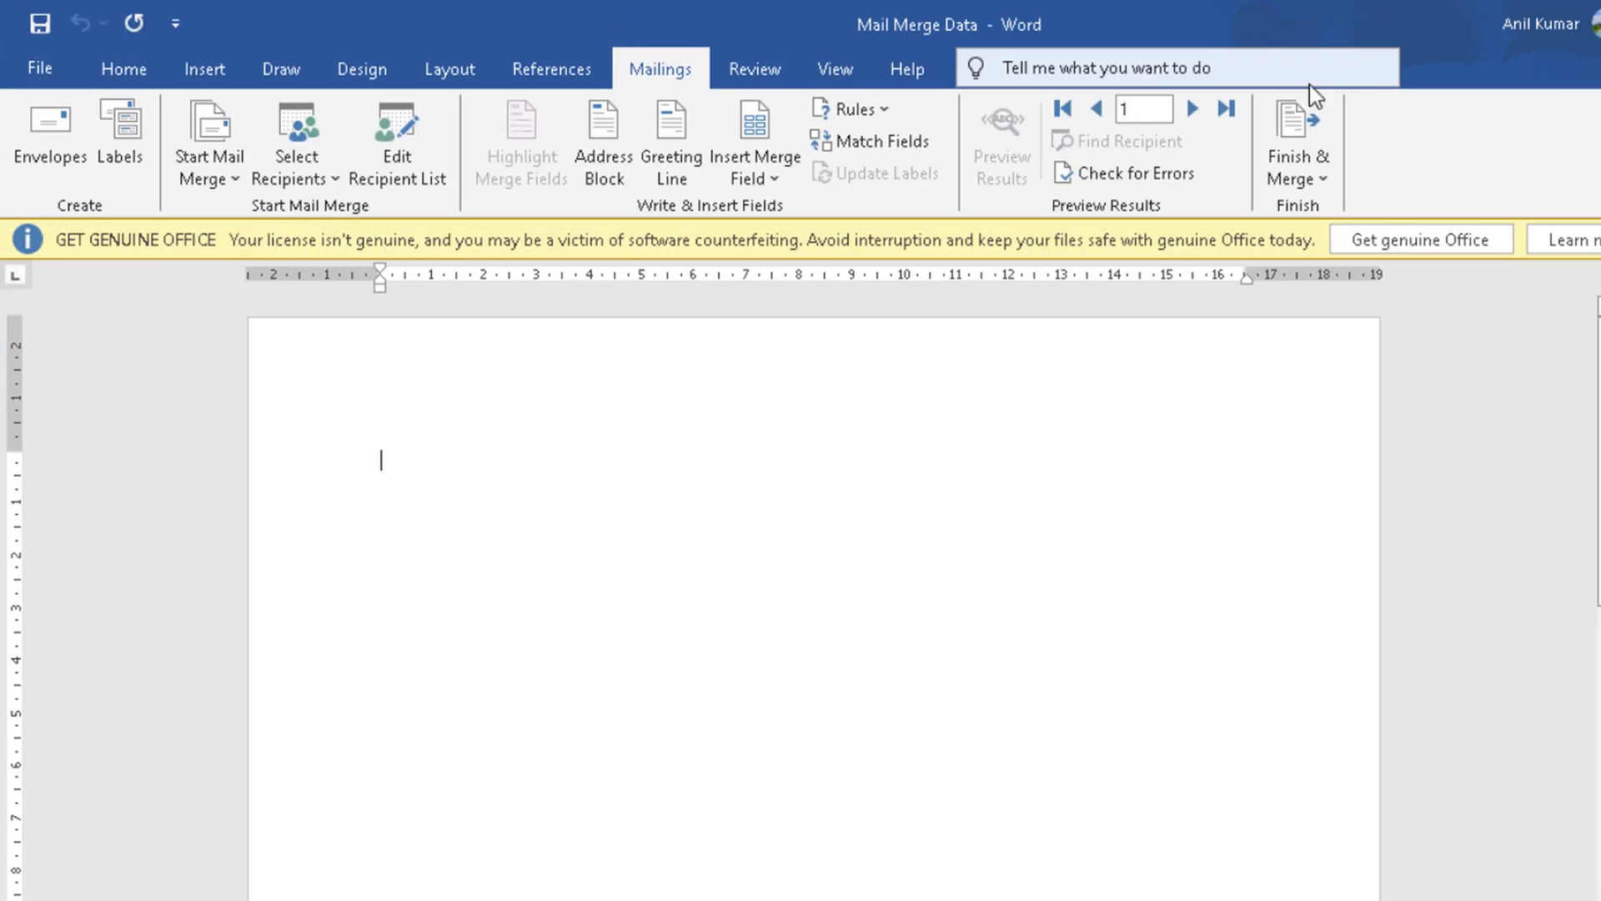
pyautogui.click(790, 176)
pyautogui.click(790, 208)
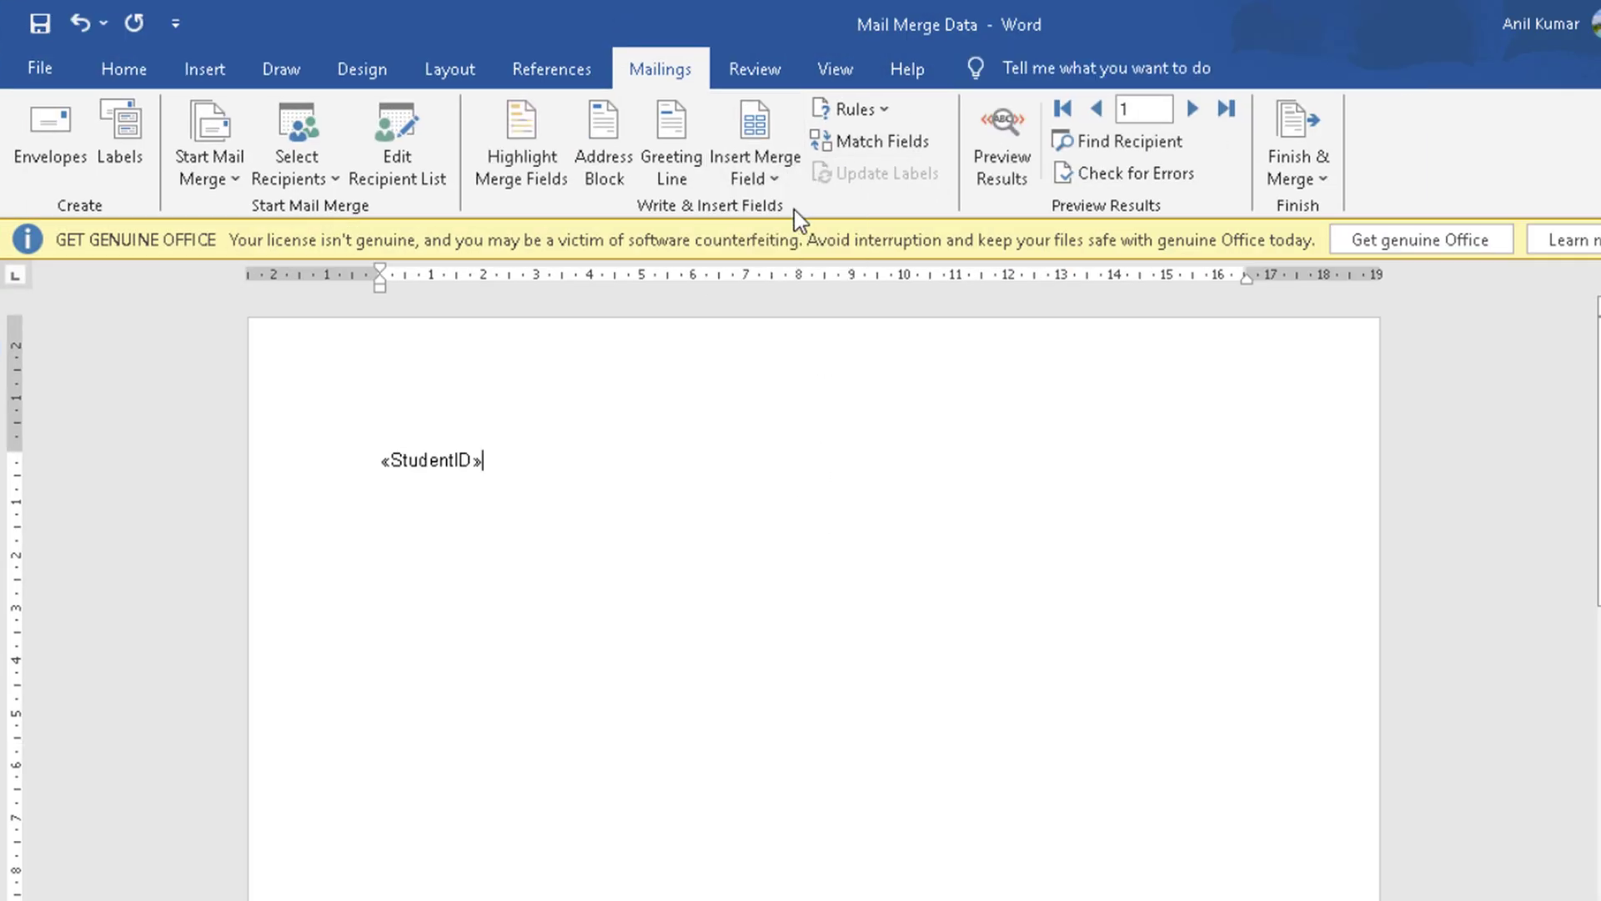
pyautogui.click(759, 182)
pyautogui.click(779, 240)
pyautogui.press('Return')
pyautogui.click(768, 164)
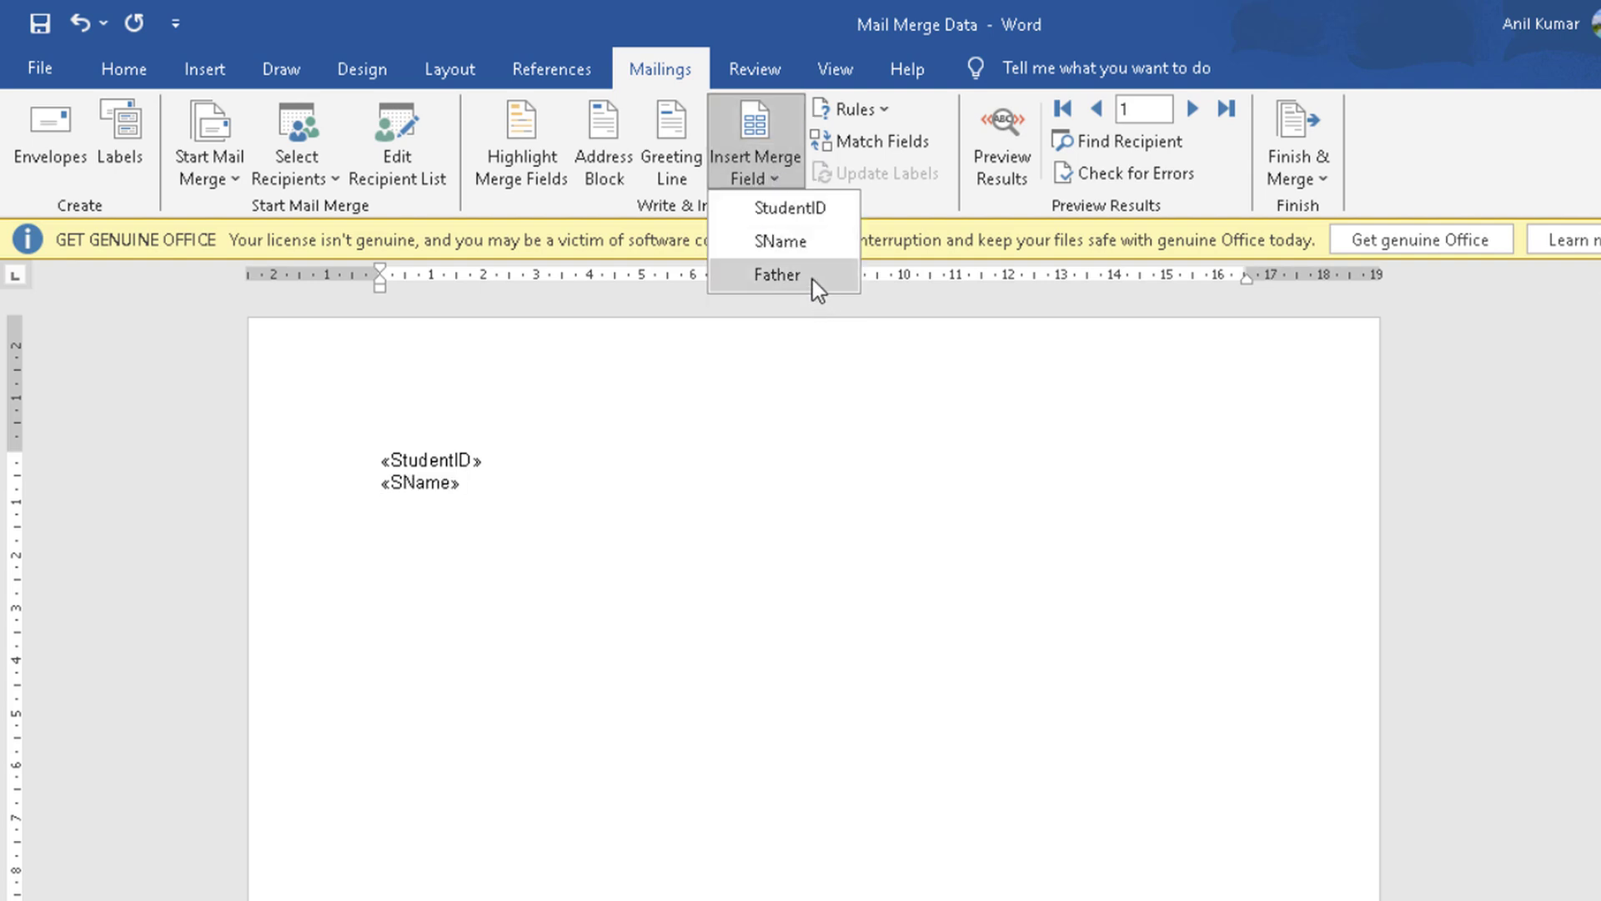
pyautogui.click(813, 279)
pyautogui.press('Return')
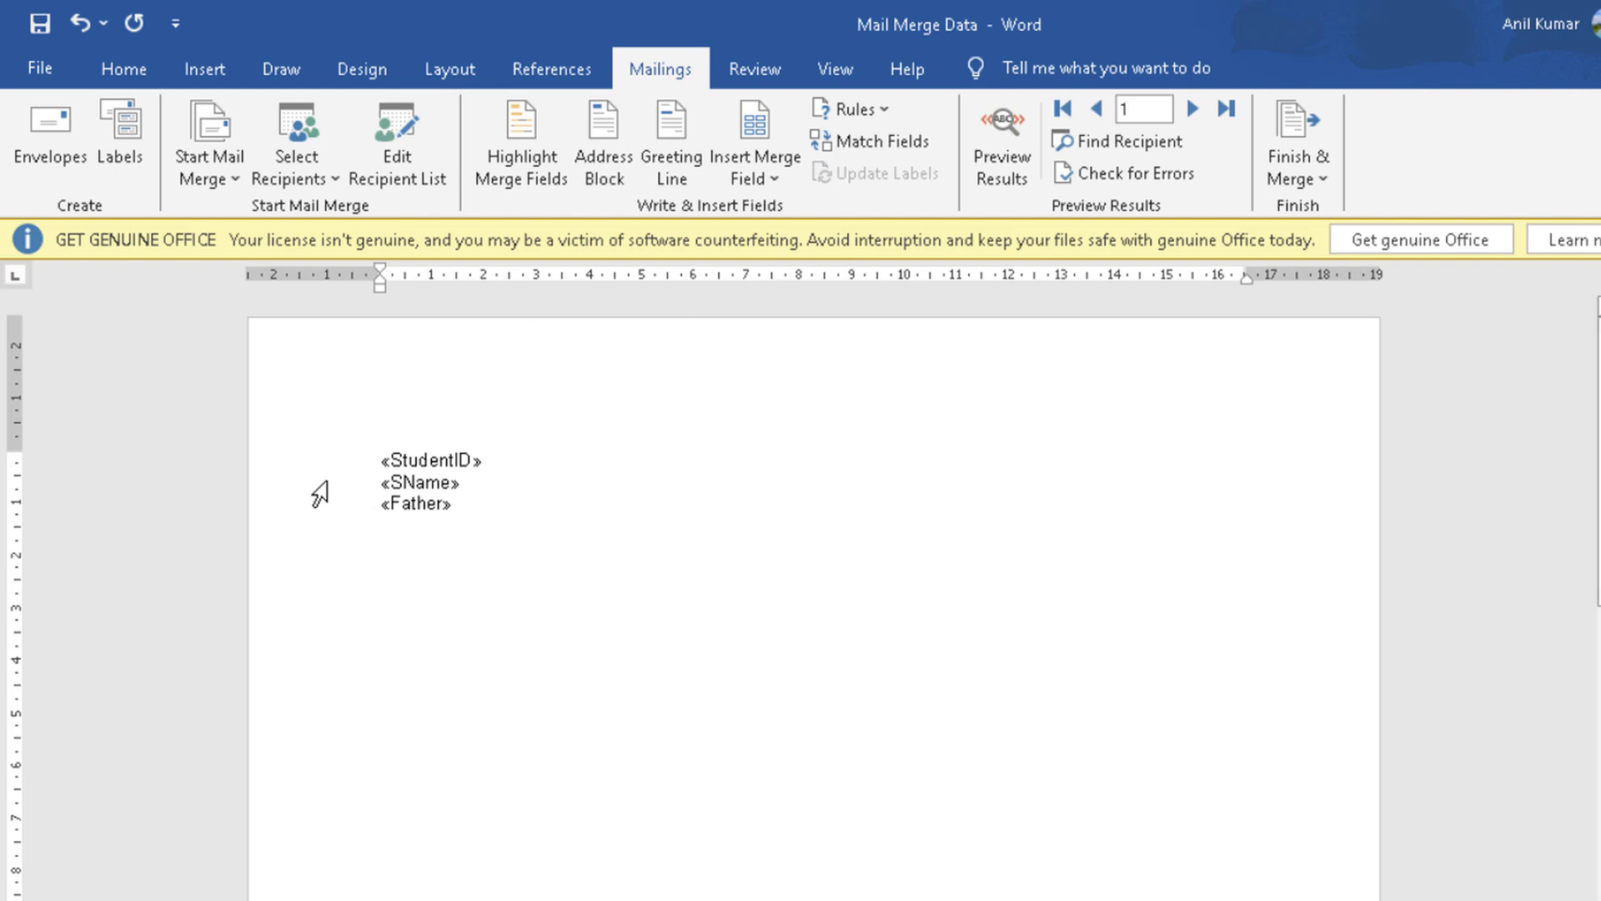
pyautogui.click(1000, 157)
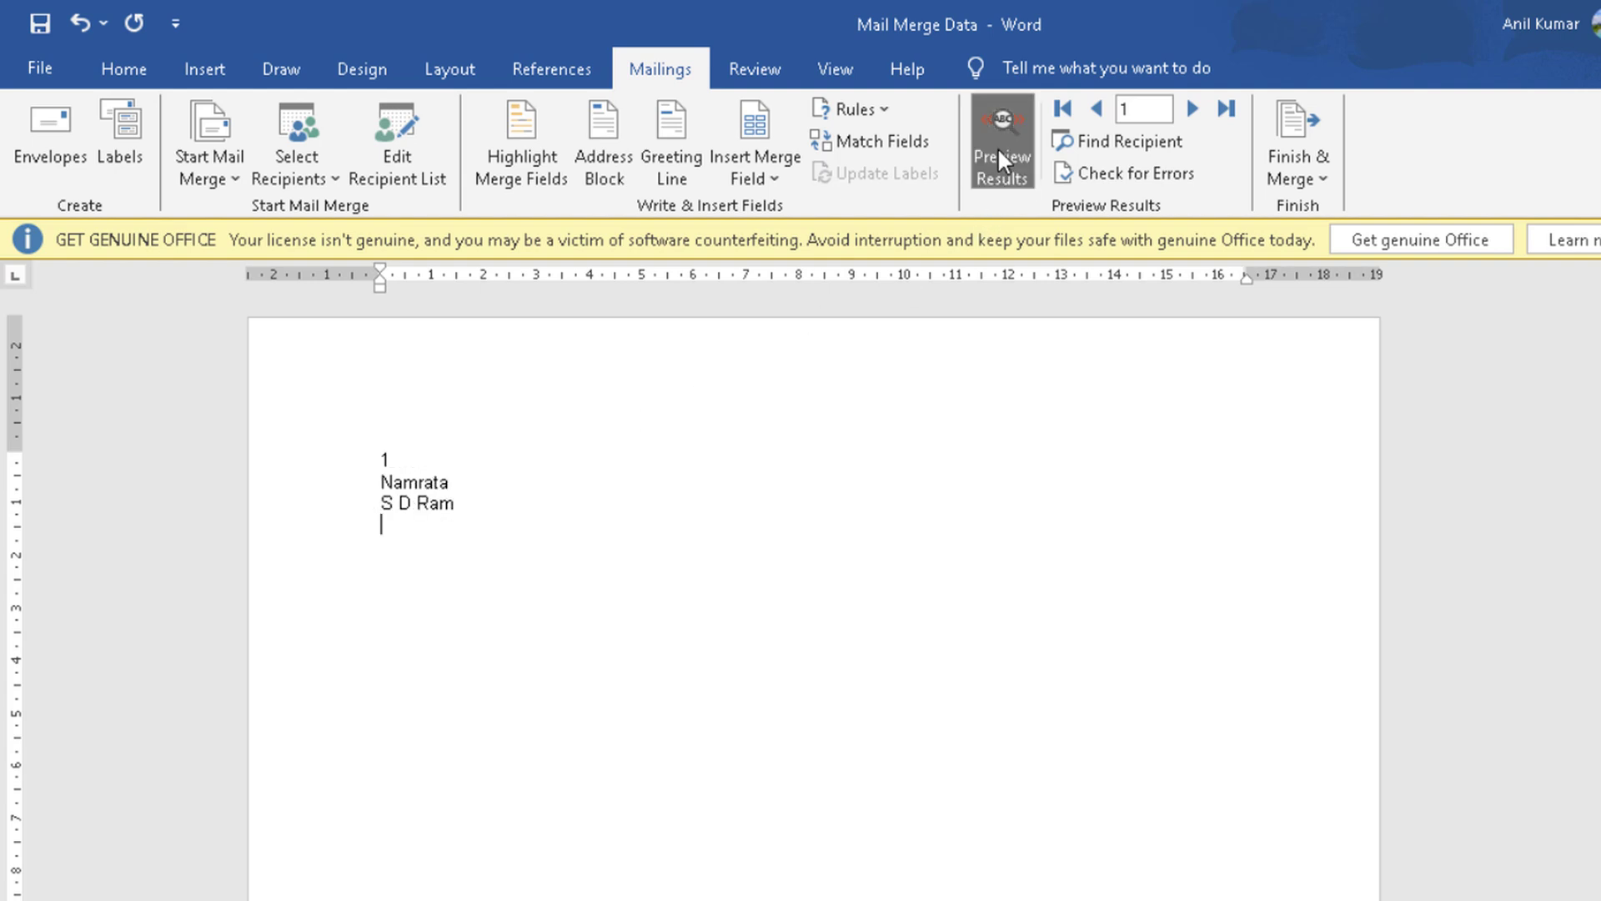
pyautogui.click(1192, 109)
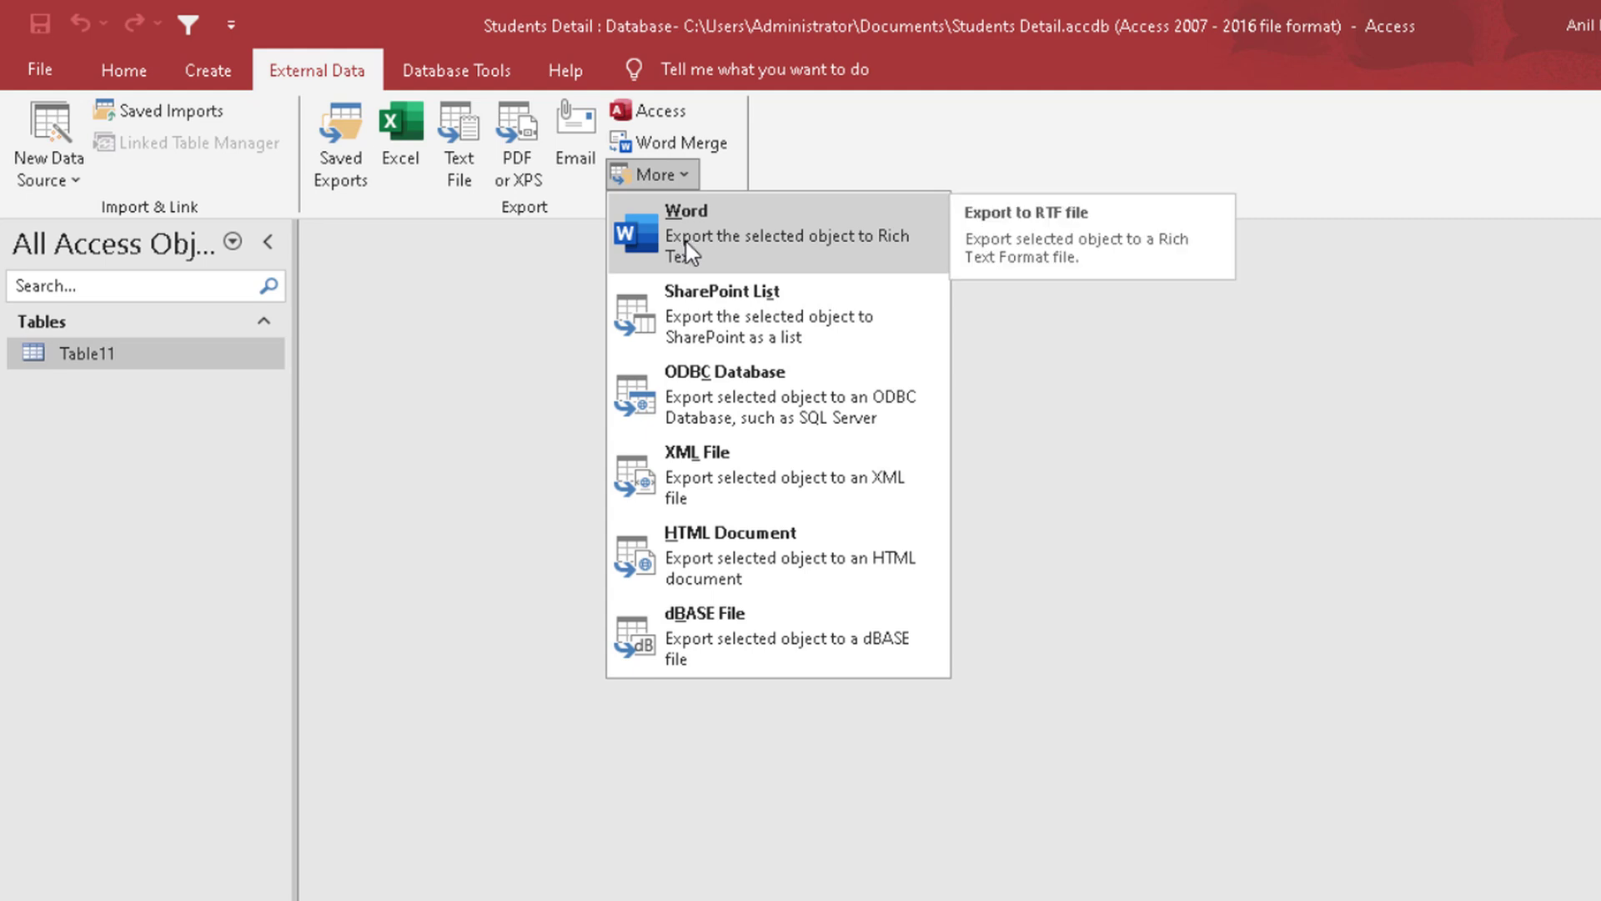
# Step: Export Table11 as an XML file with data and schema to the Desktop's Import Export folder, without saving the export steps
pyautogui.click(768, 468)
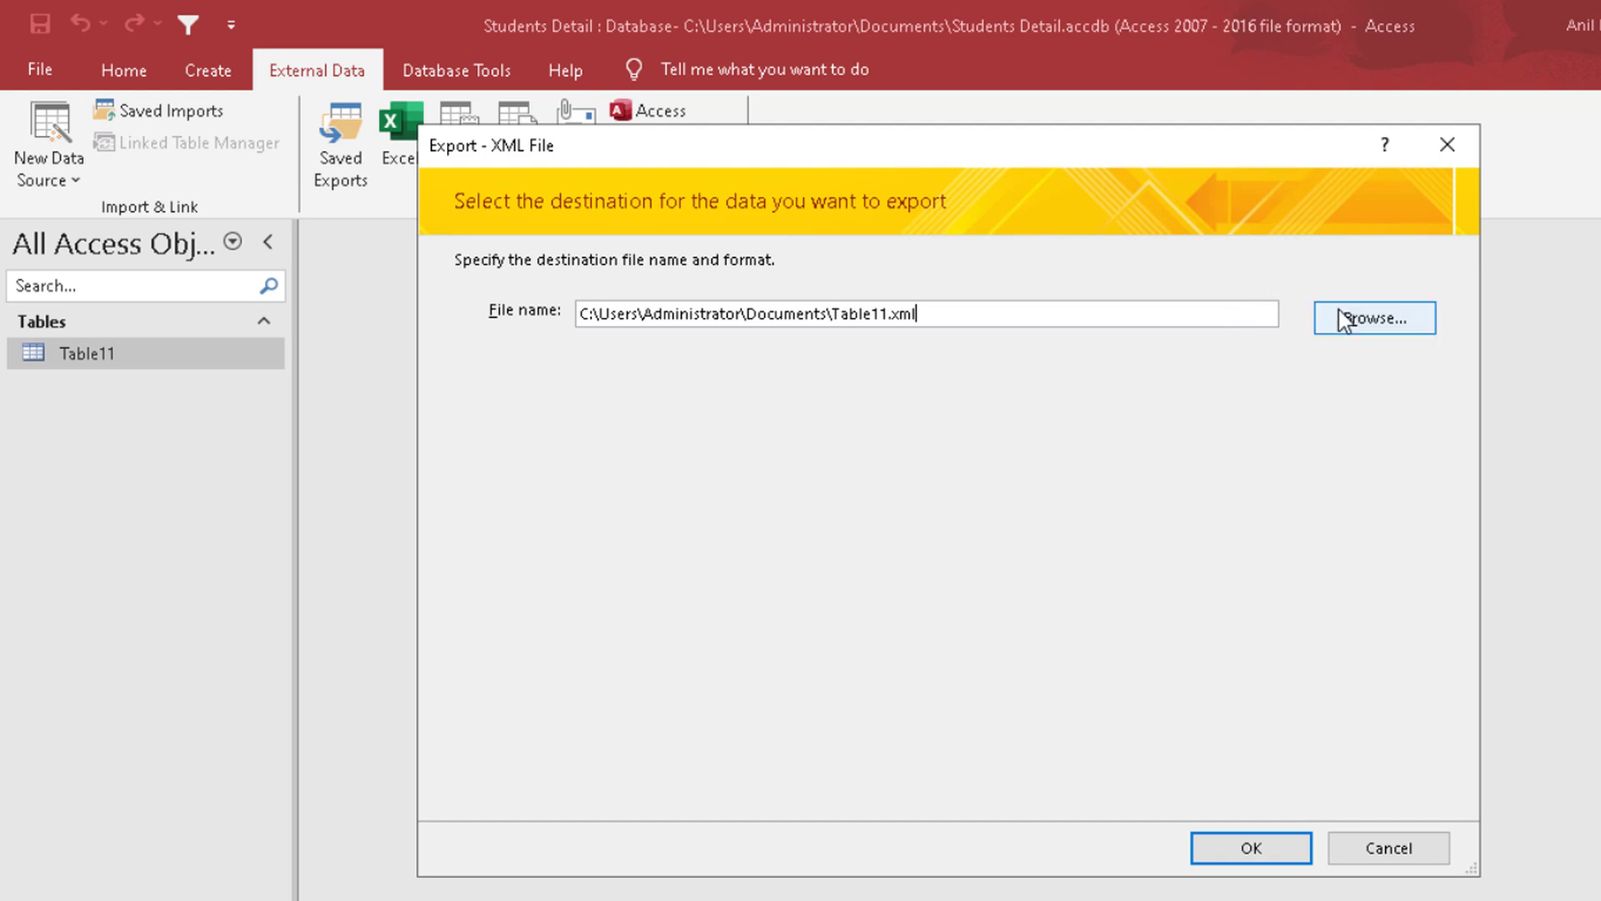
pyautogui.click(1343, 320)
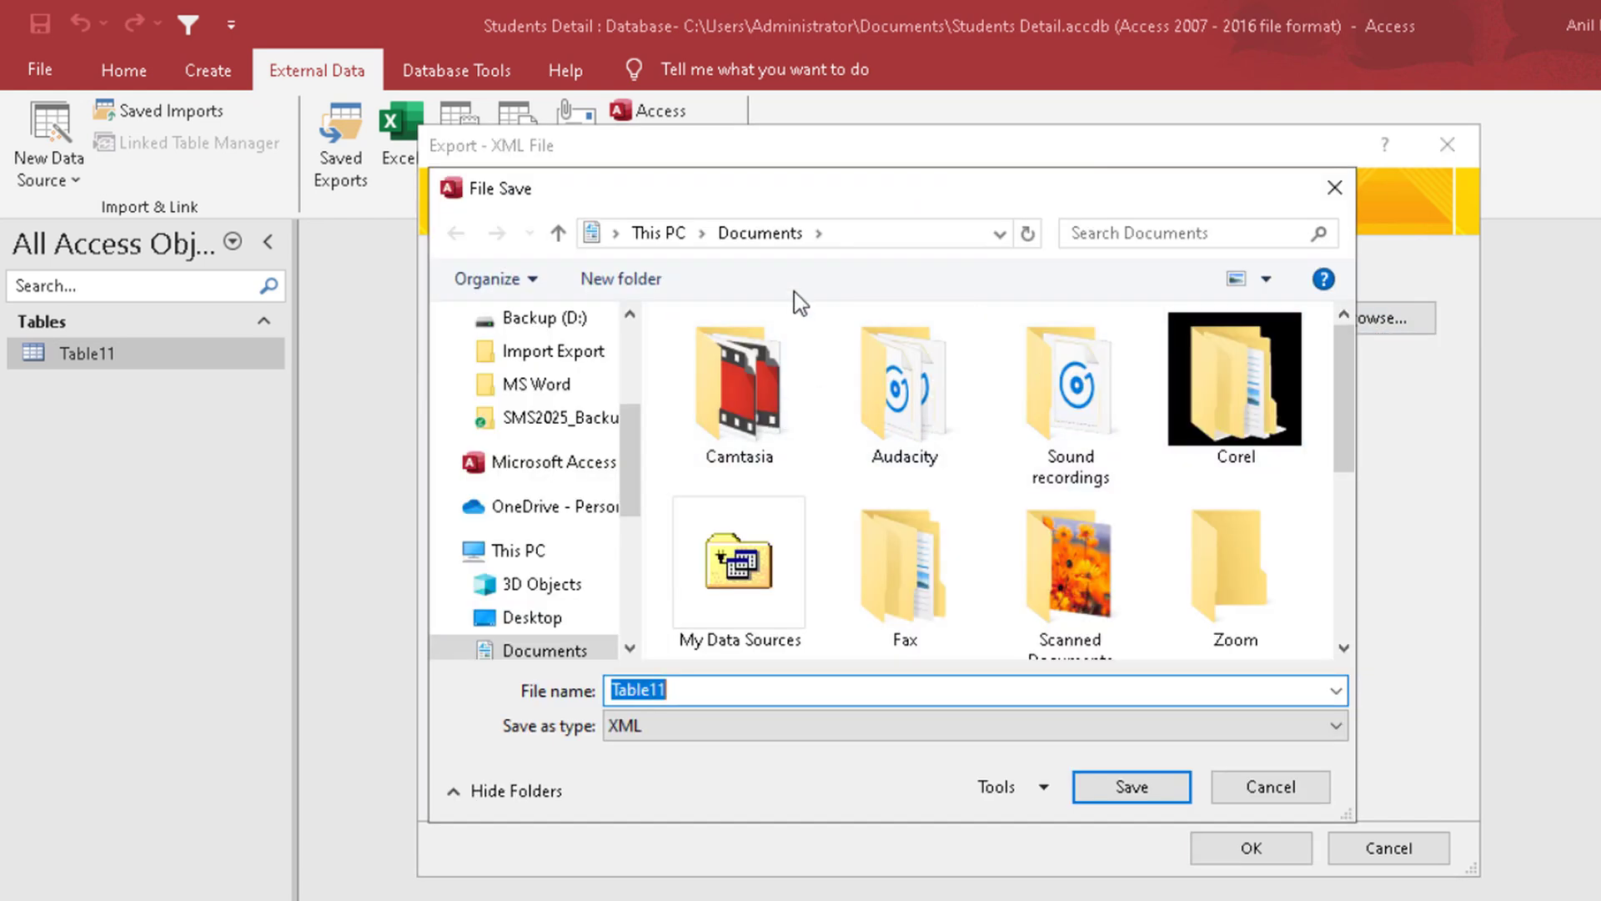
pyautogui.click(526, 618)
pyautogui.click(757, 409)
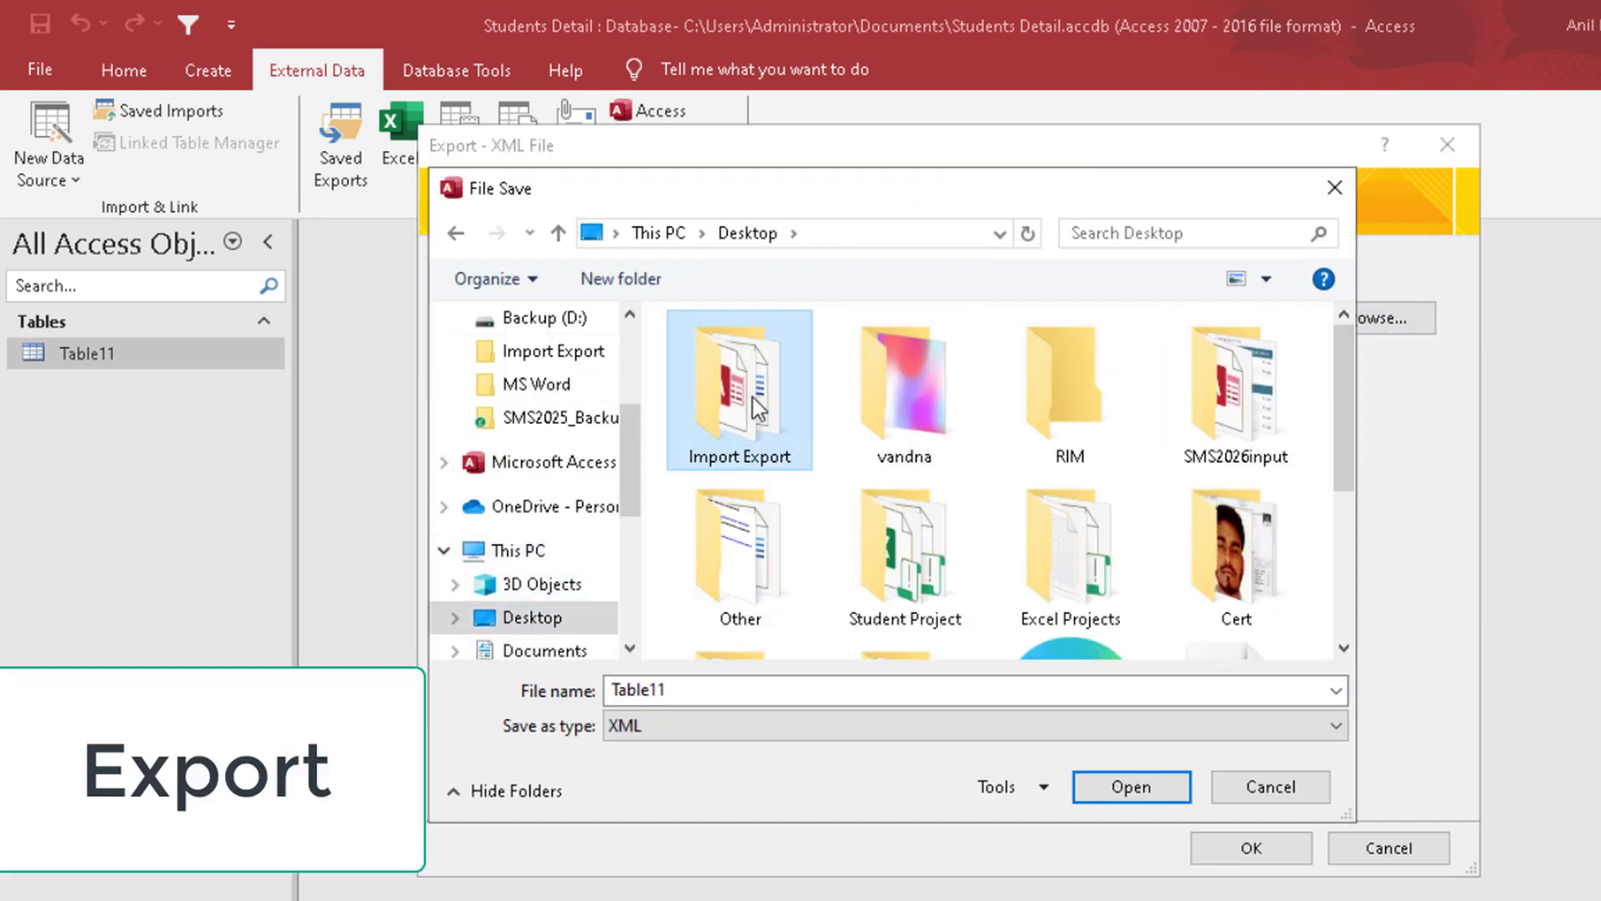
pyautogui.doubleClick(757, 409)
pyautogui.click(761, 690)
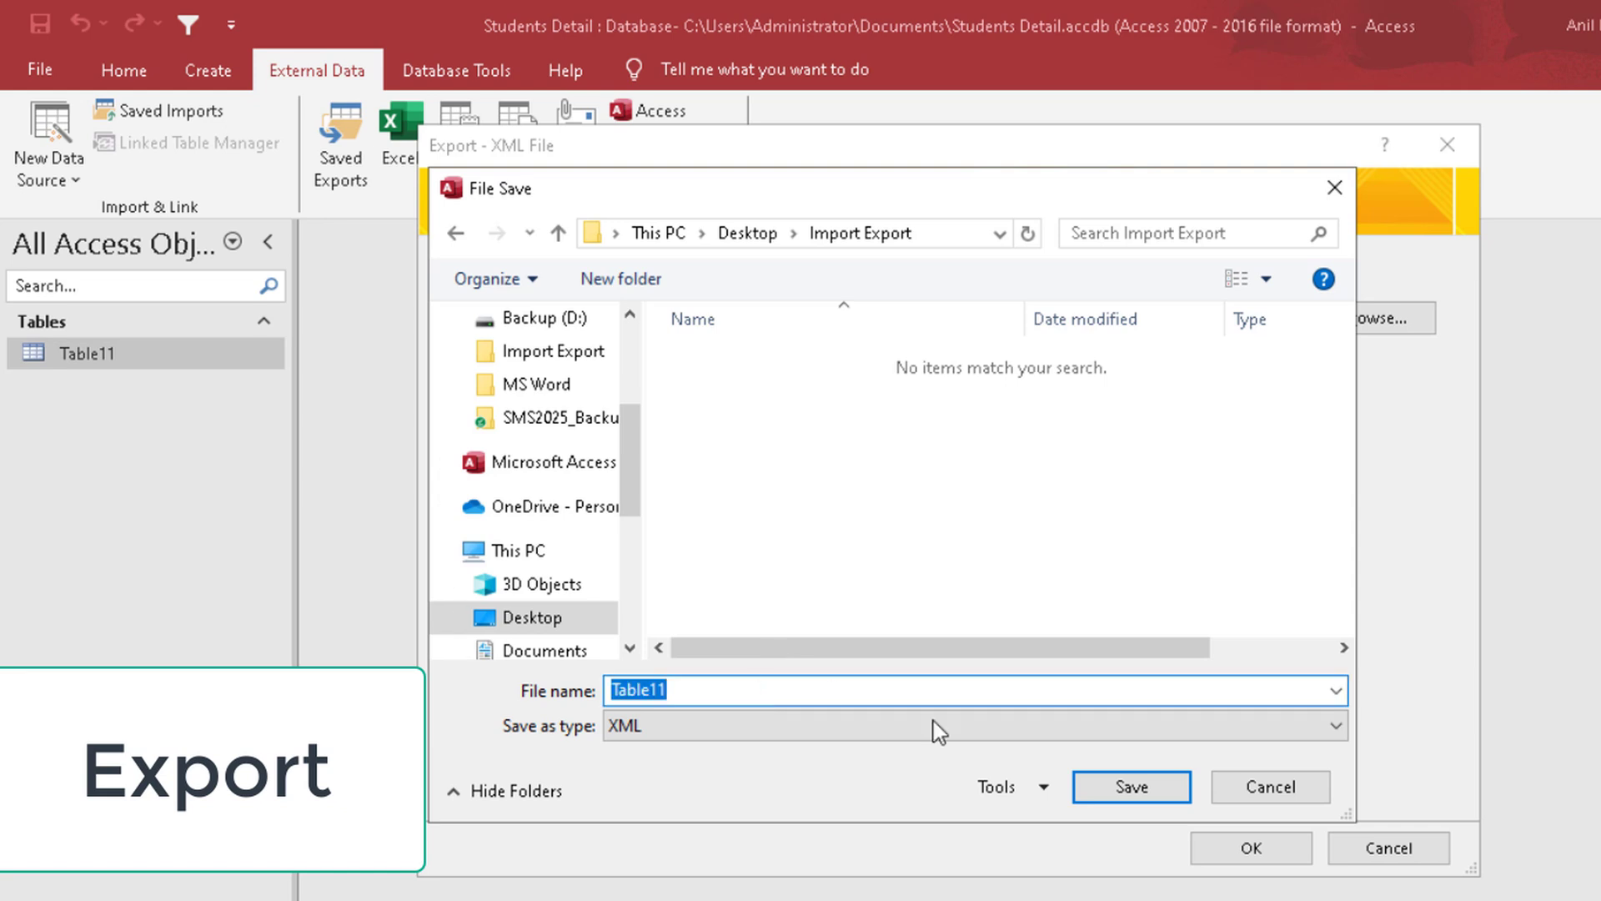
pyautogui.click(1130, 791)
pyautogui.click(1259, 845)
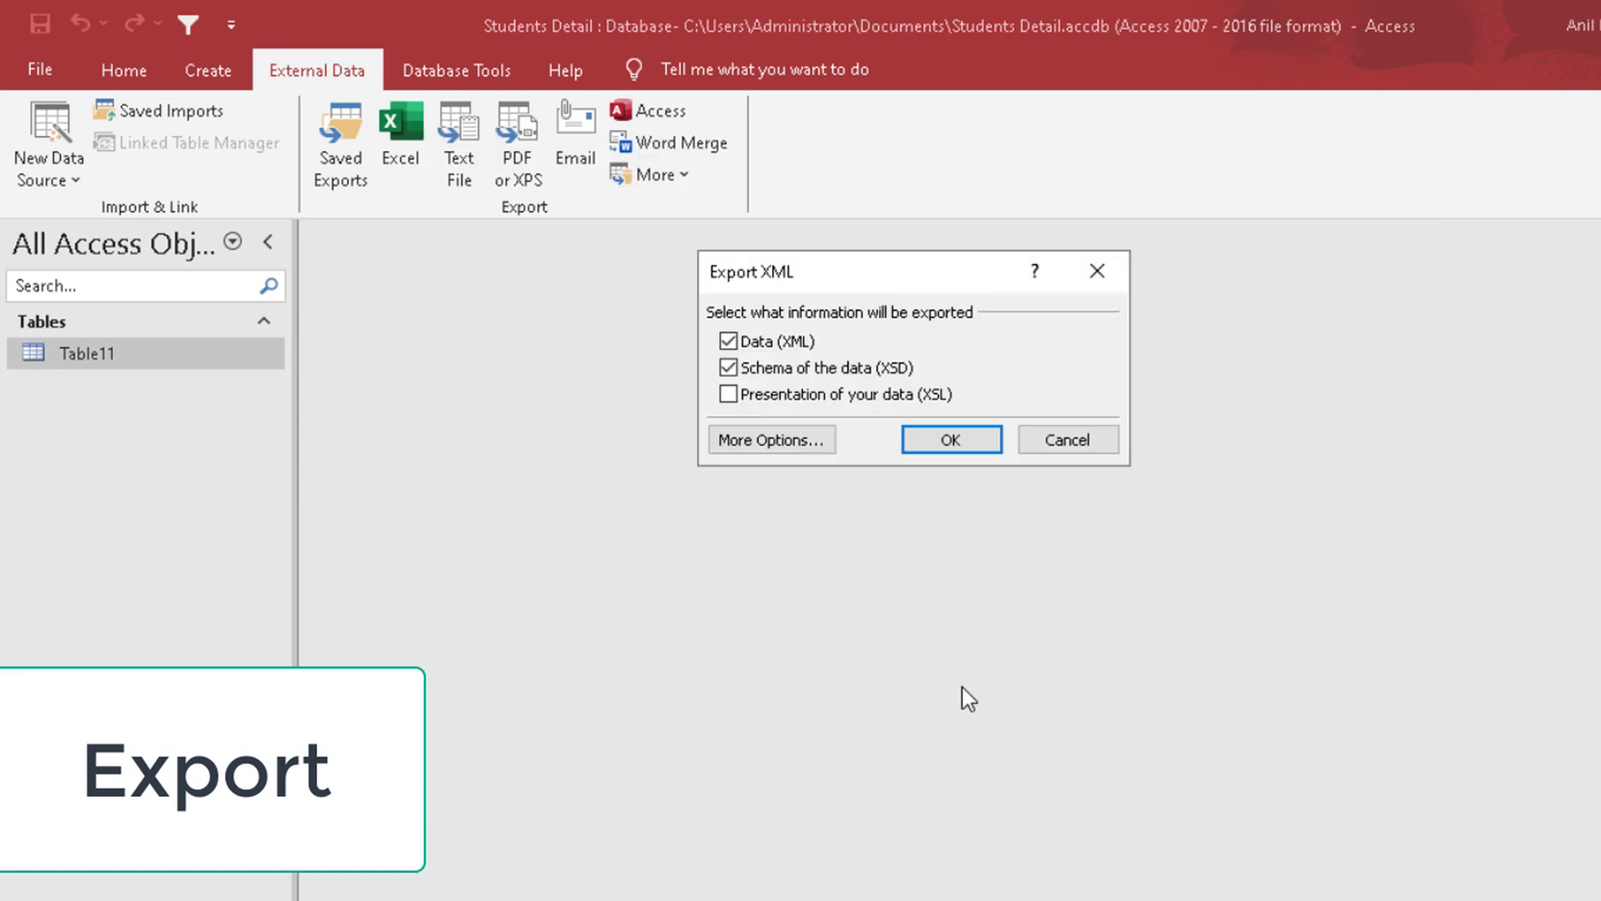
pyautogui.click(930, 442)
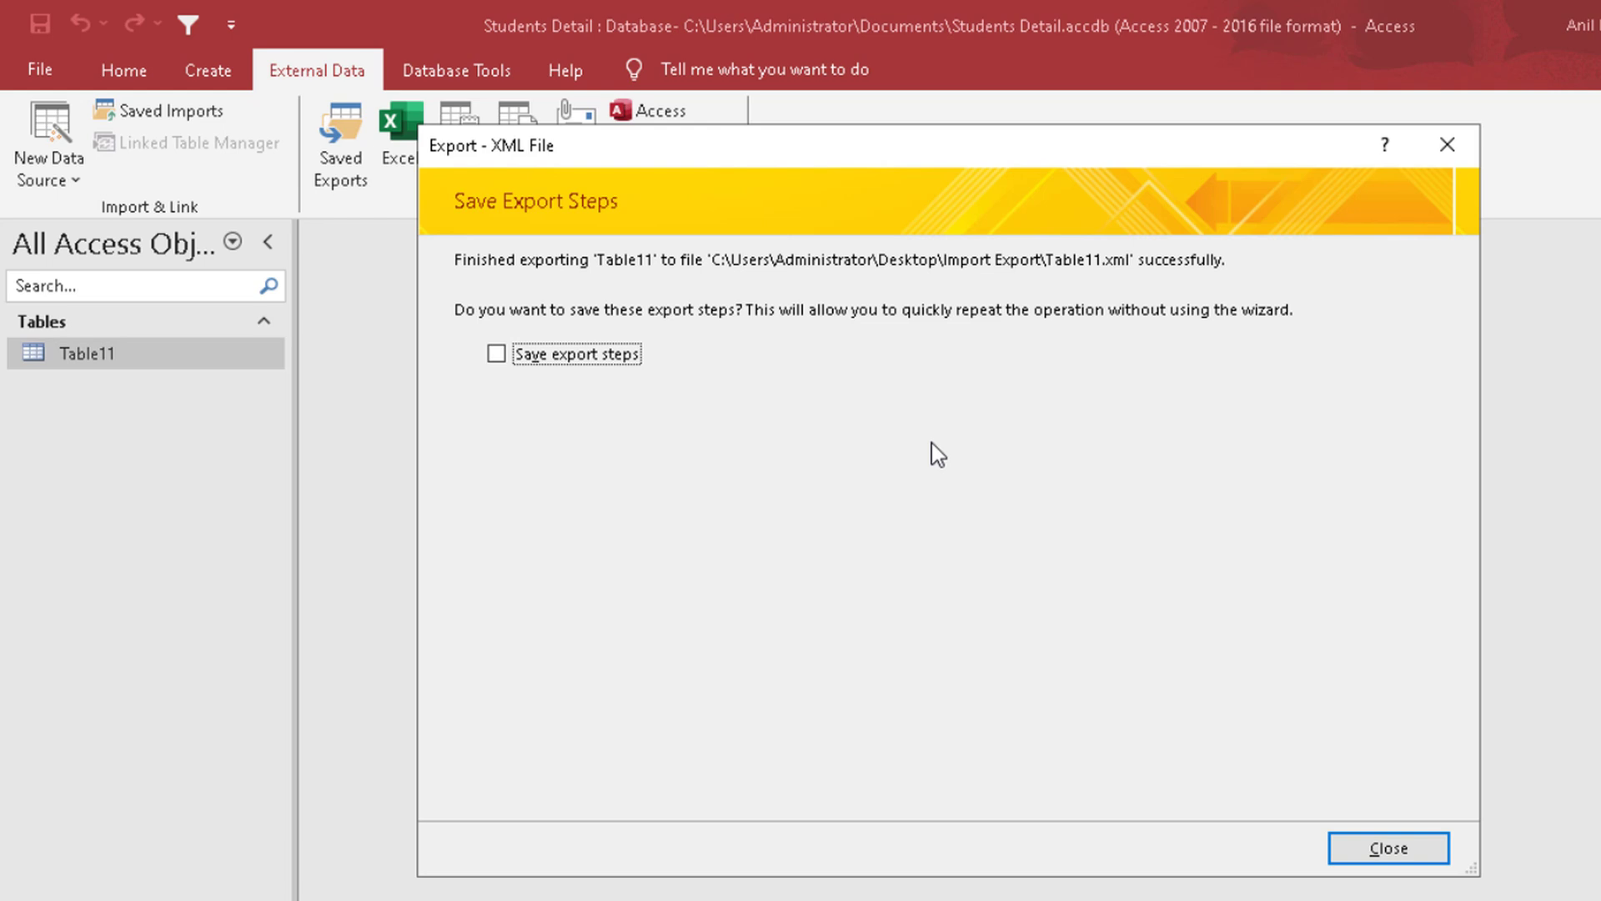
pyautogui.click(1387, 848)
# Step: Export Table11 as an HTML document with formatting and layout in default encoding, opening the file when the export completes
pyautogui.click(655, 175)
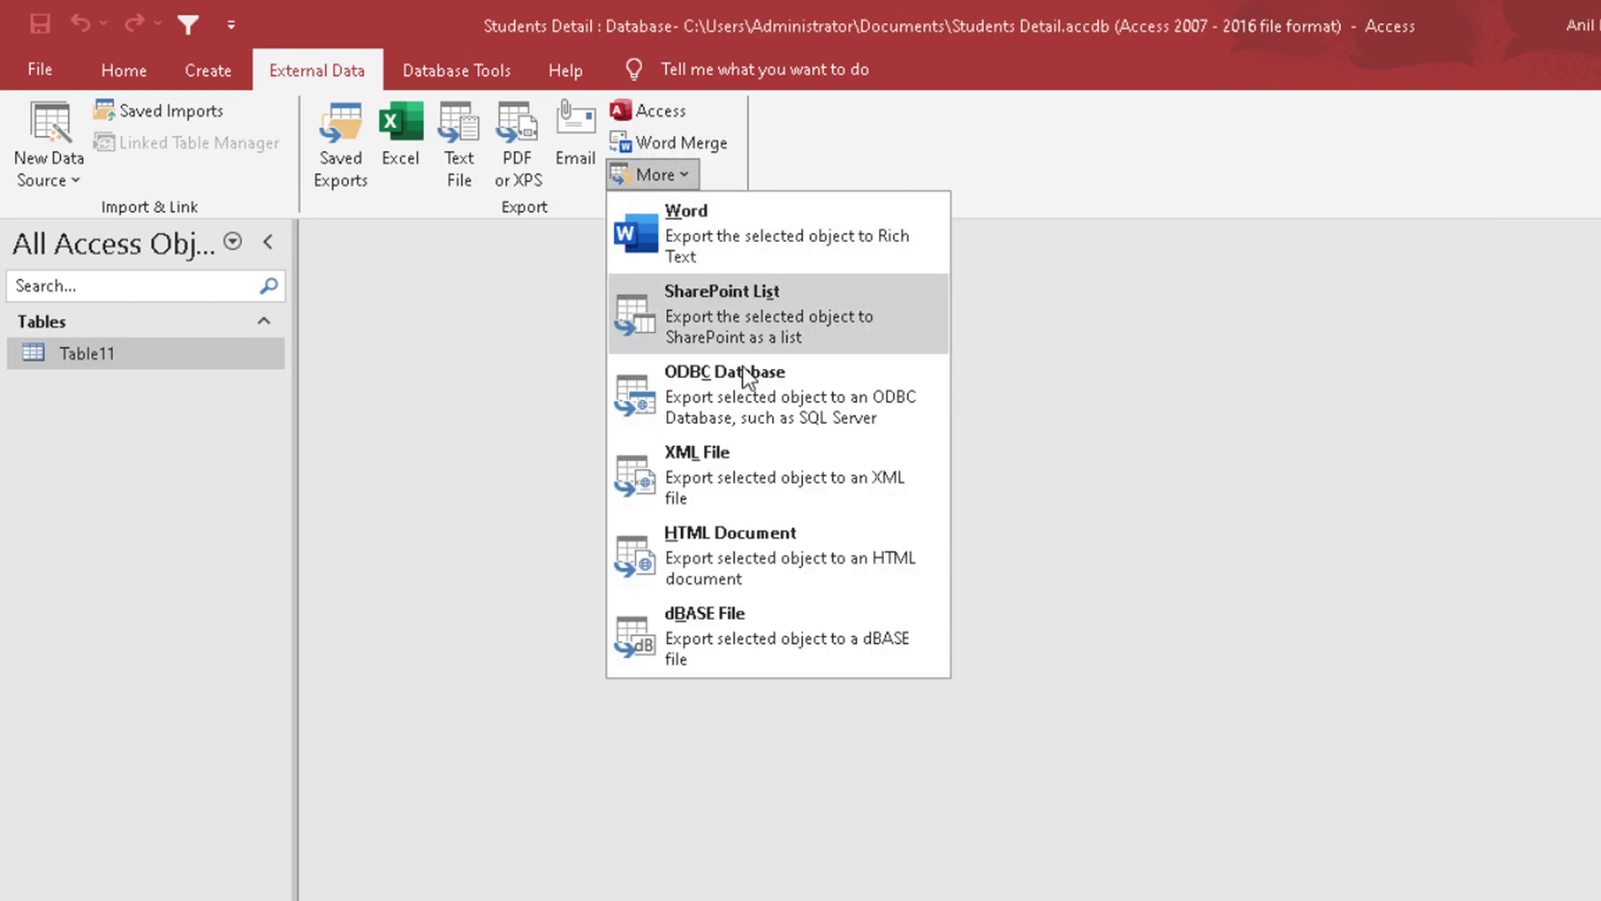
pyautogui.click(778, 547)
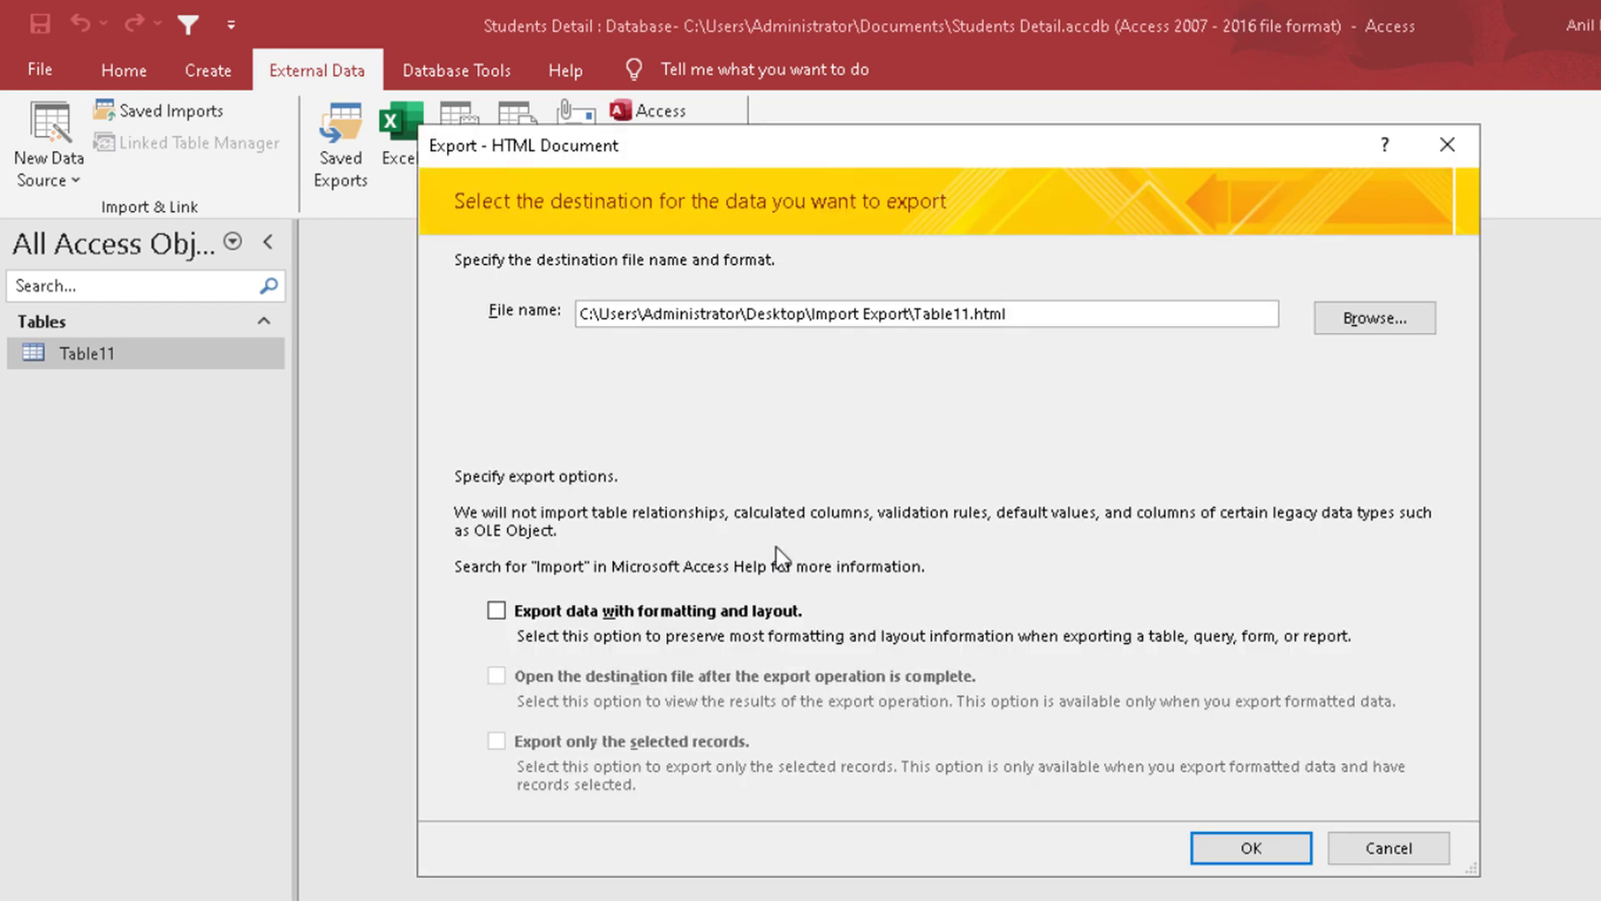
pyautogui.click(655, 615)
pyautogui.click(700, 675)
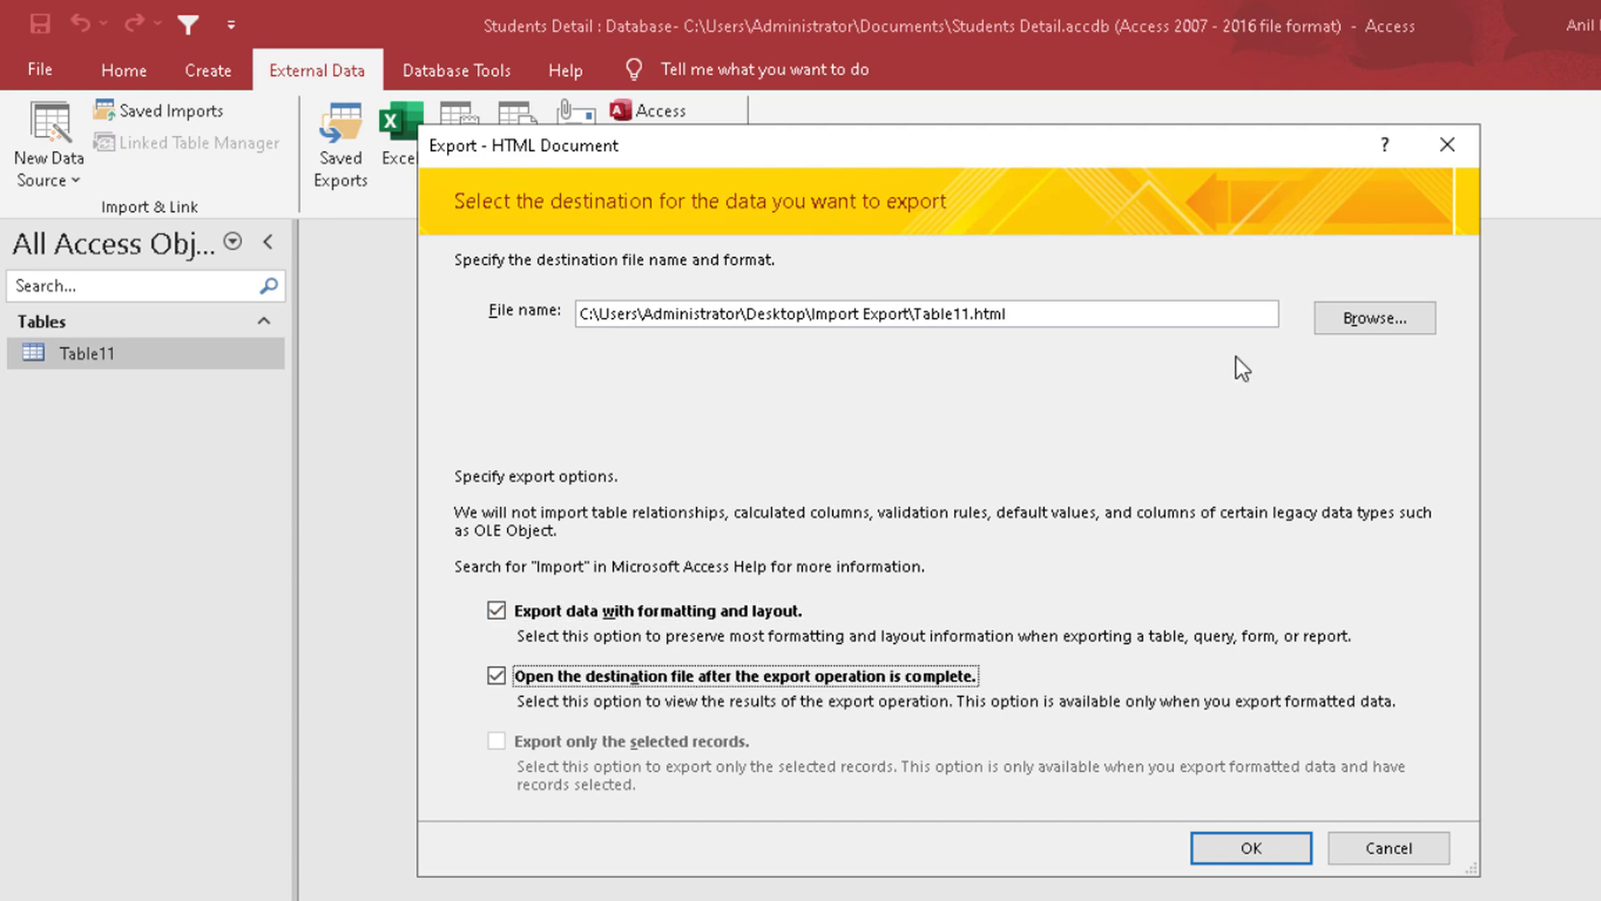
pyautogui.click(1250, 848)
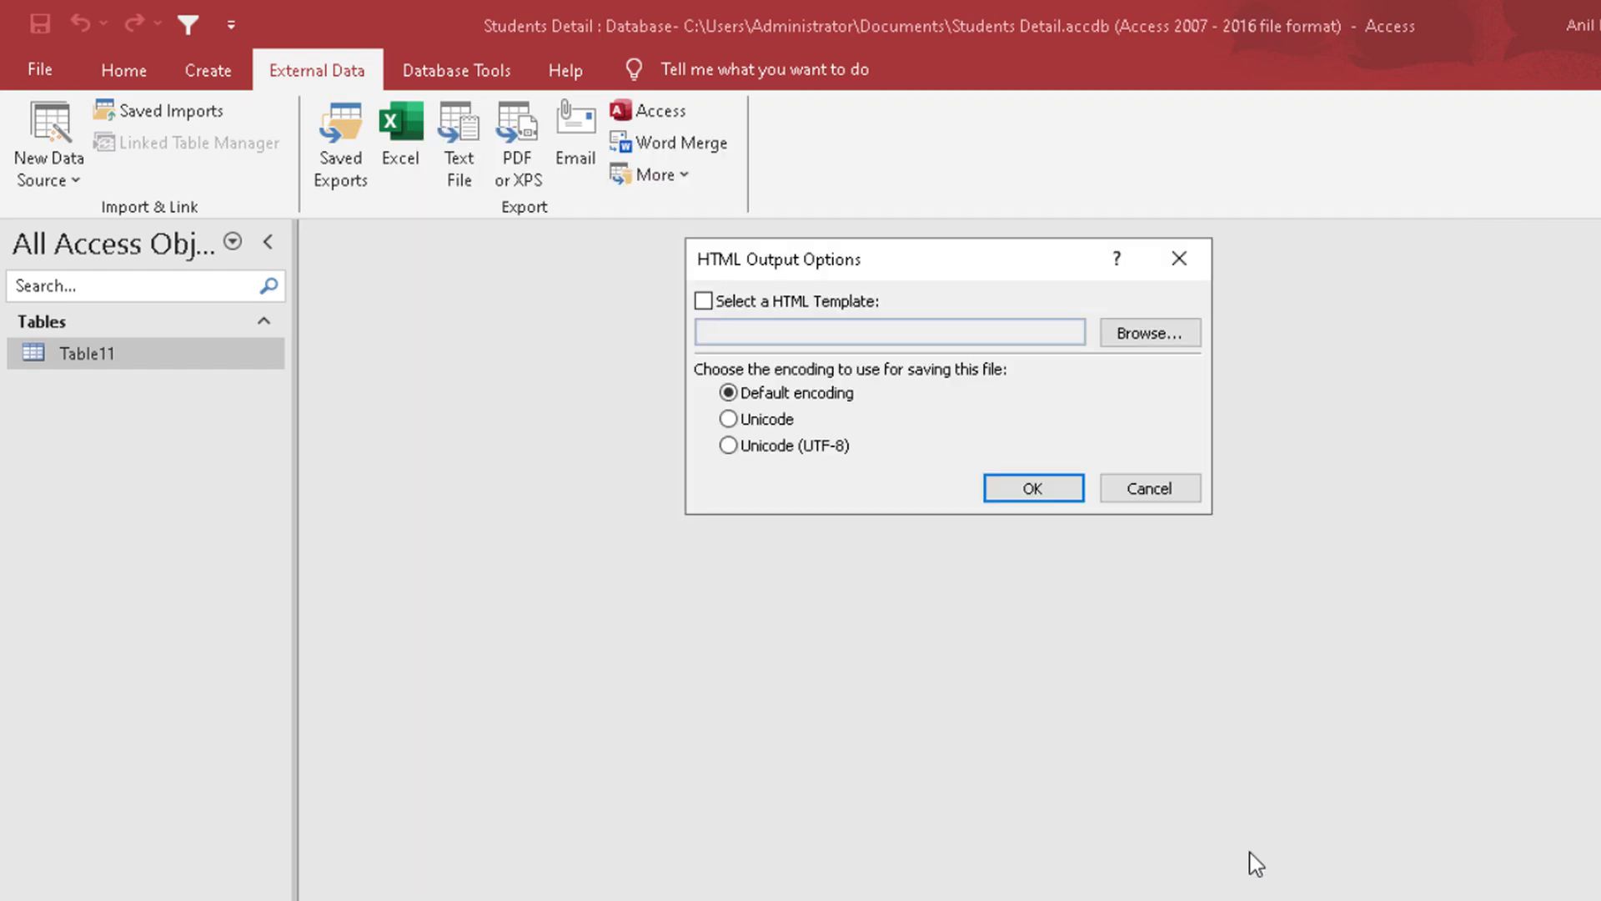
pyautogui.click(1036, 491)
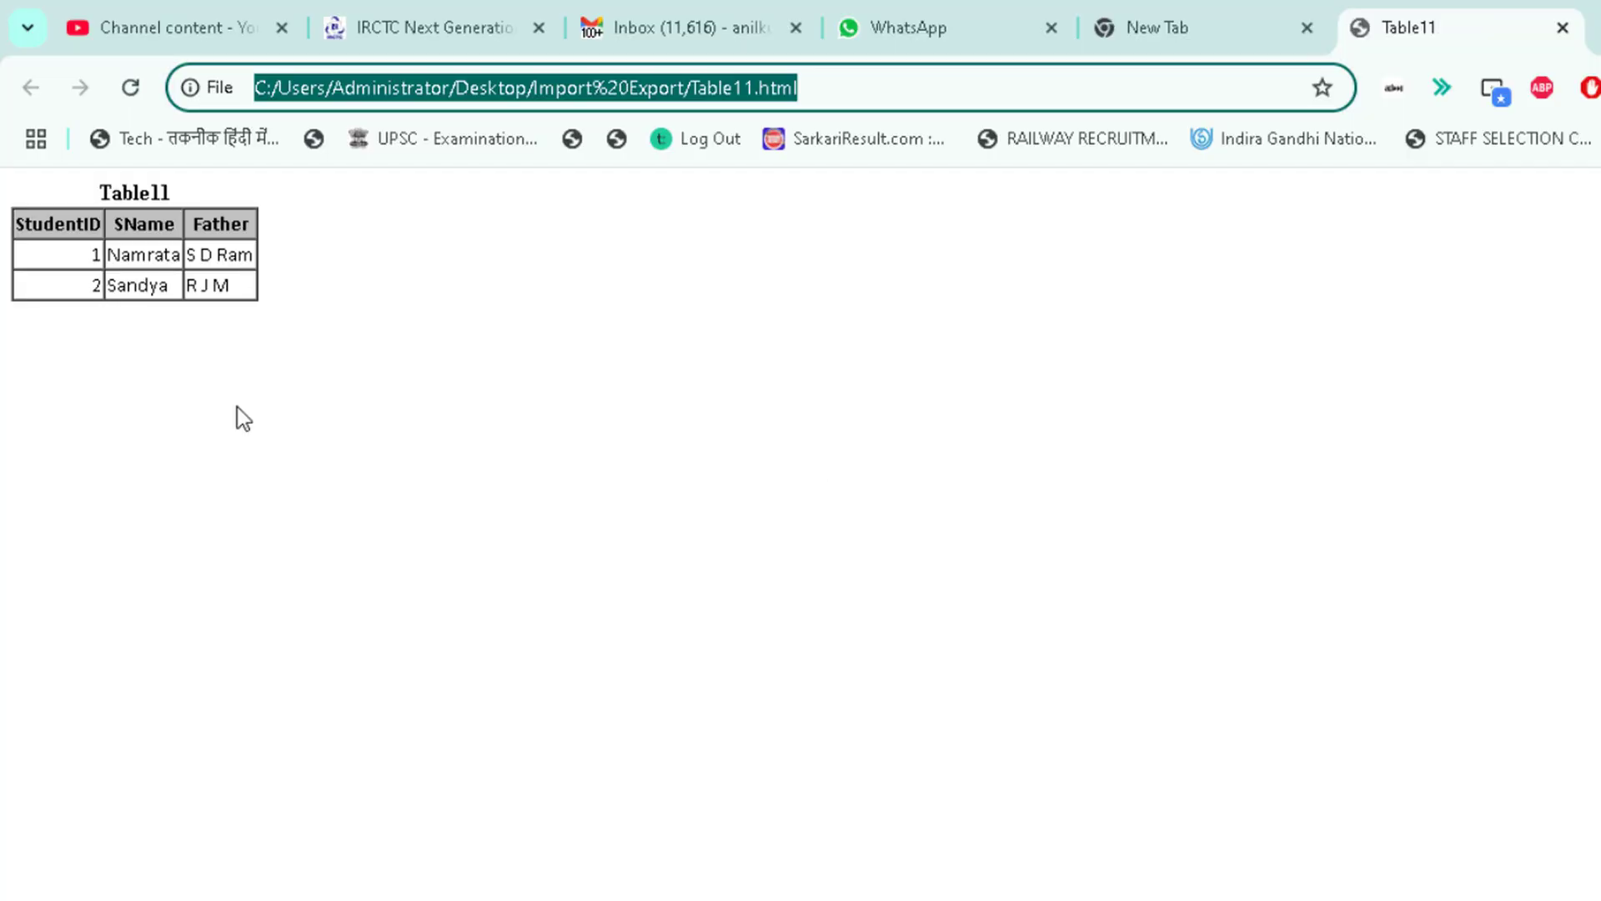
# Step: View the exported Table11 page enlarged in the browser, close it, and finish the HTML export in Access without saving its steps
pyautogui.scroll(9, 594, 571)
pyautogui.scroll(-3, 593, 568)
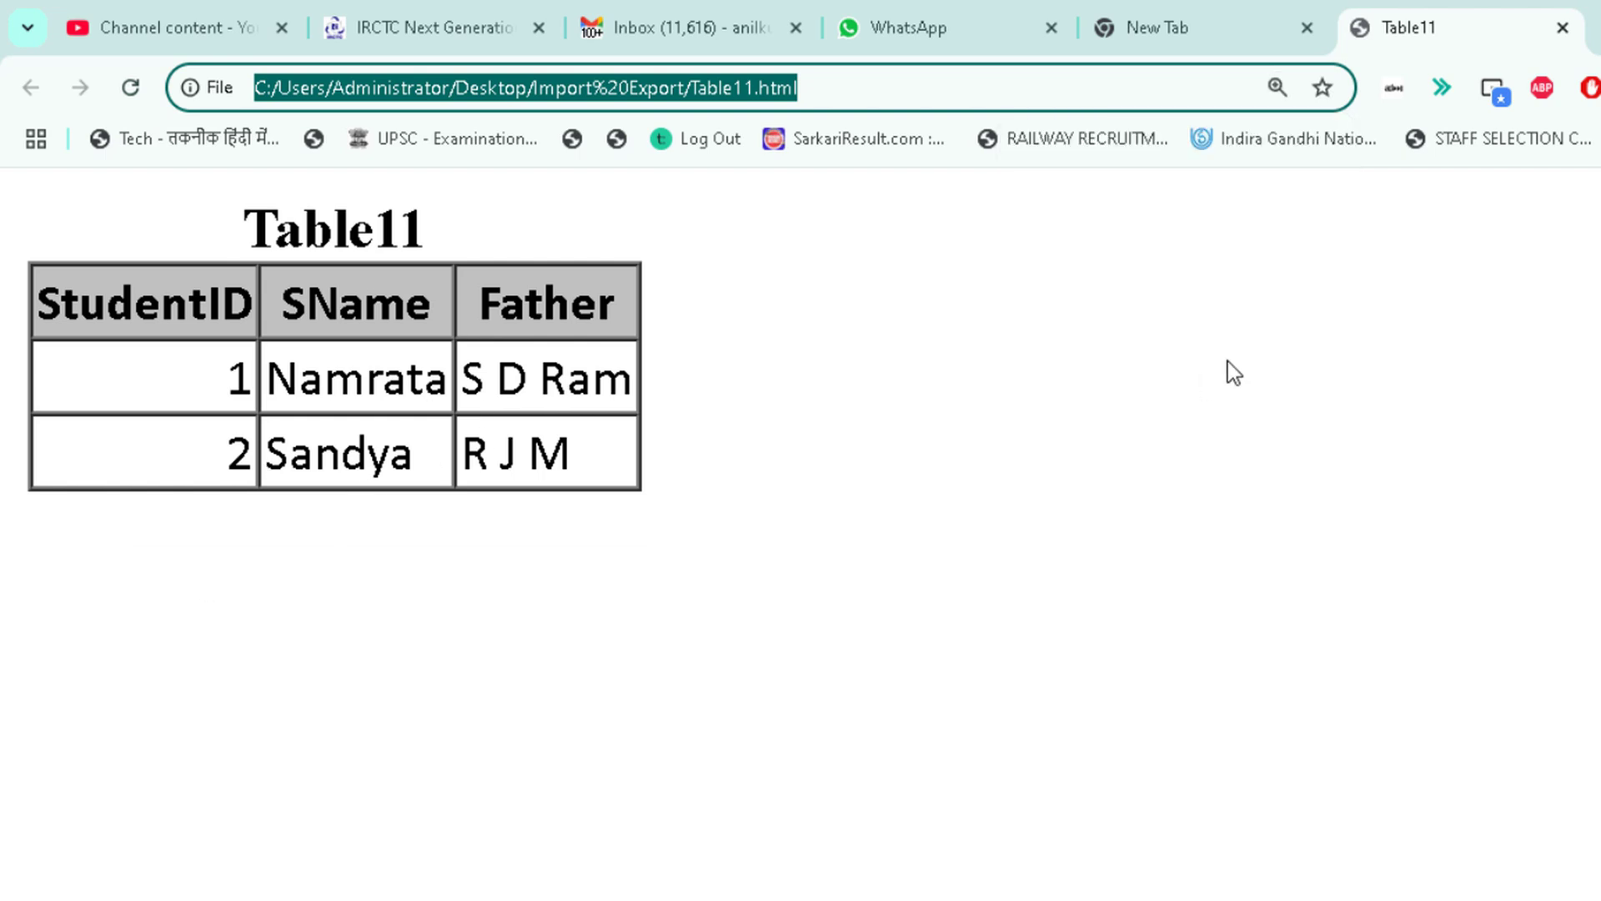
pyautogui.click(1562, 27)
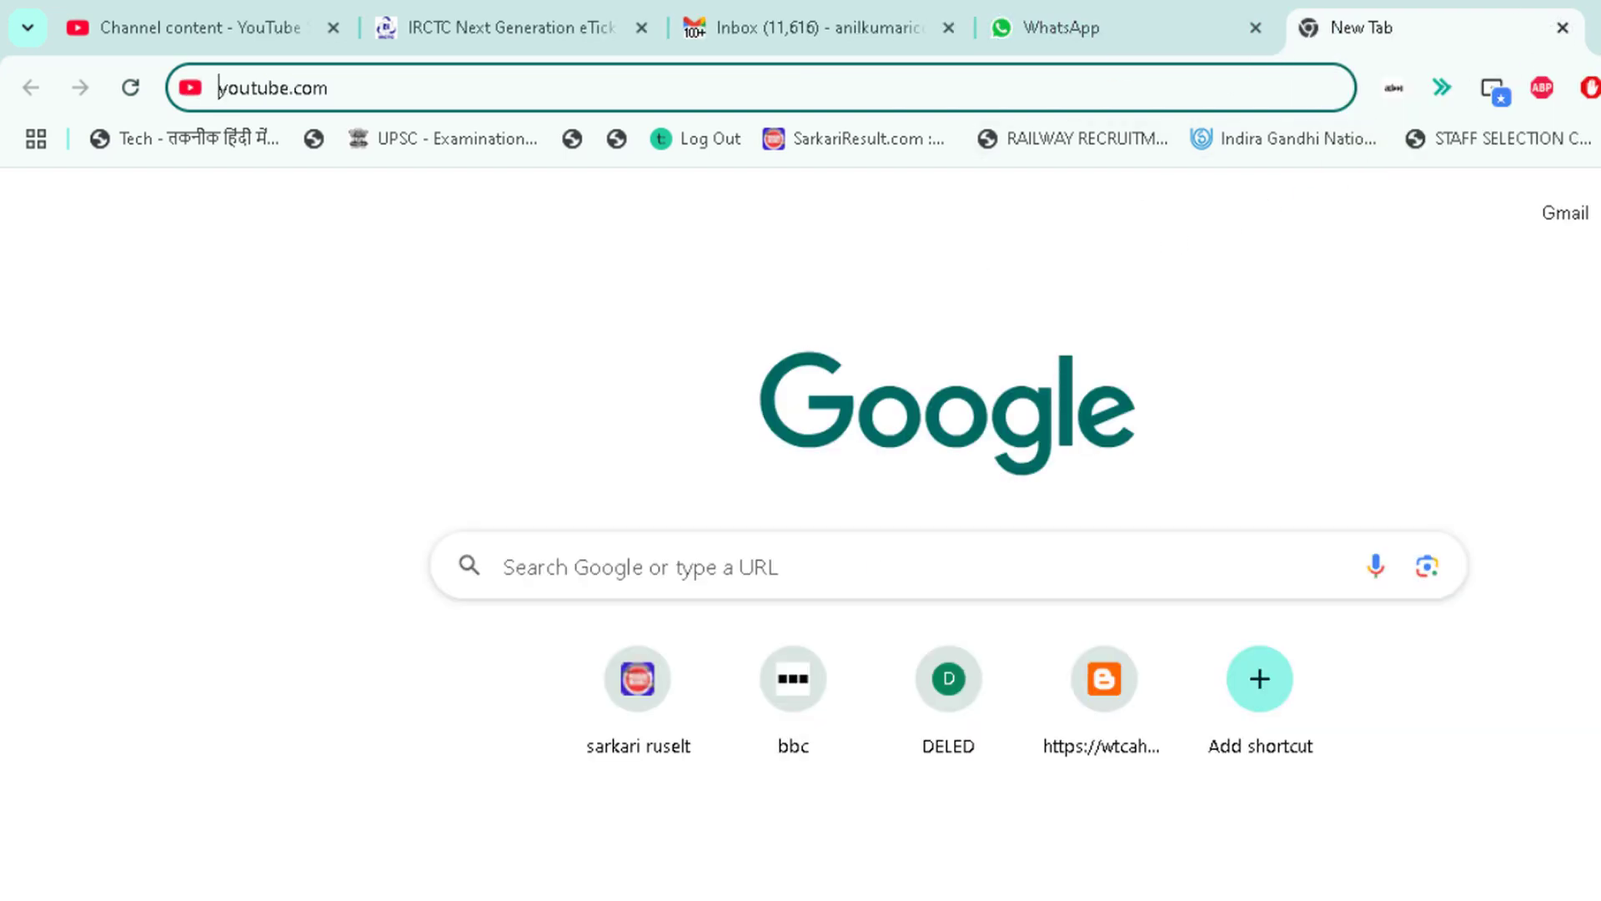
pyautogui.click(821, 900)
pyautogui.click(1334, 844)
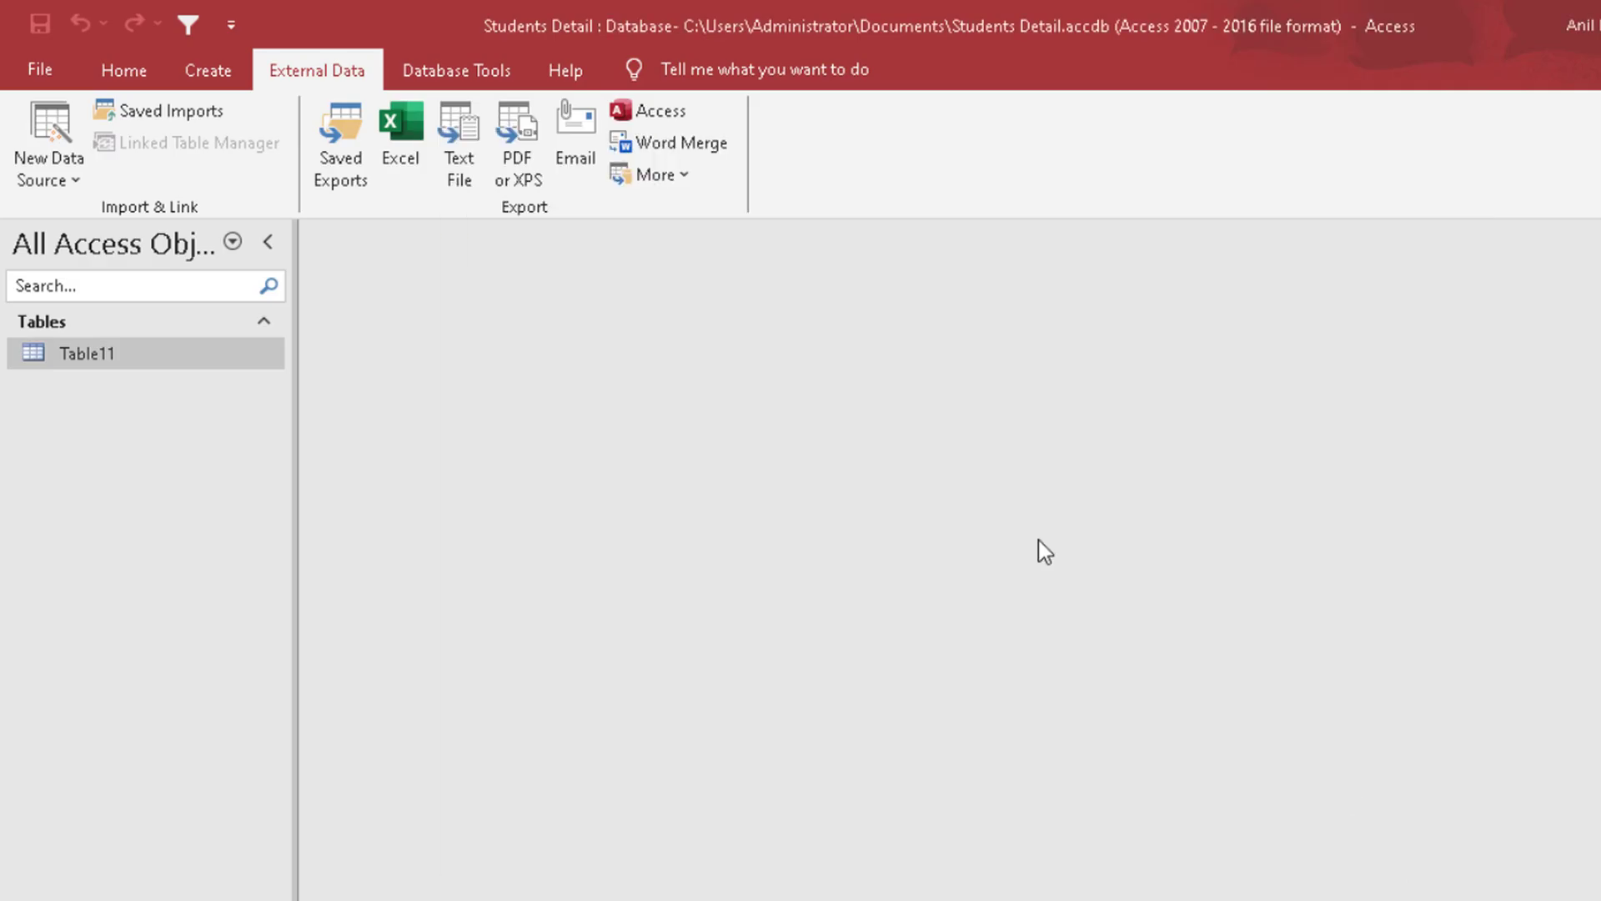
# Step: Export Table11 to the Import Export folder as Table11.dbf in dBASE 5 format, without saving the export steps
pyautogui.click(680, 179)
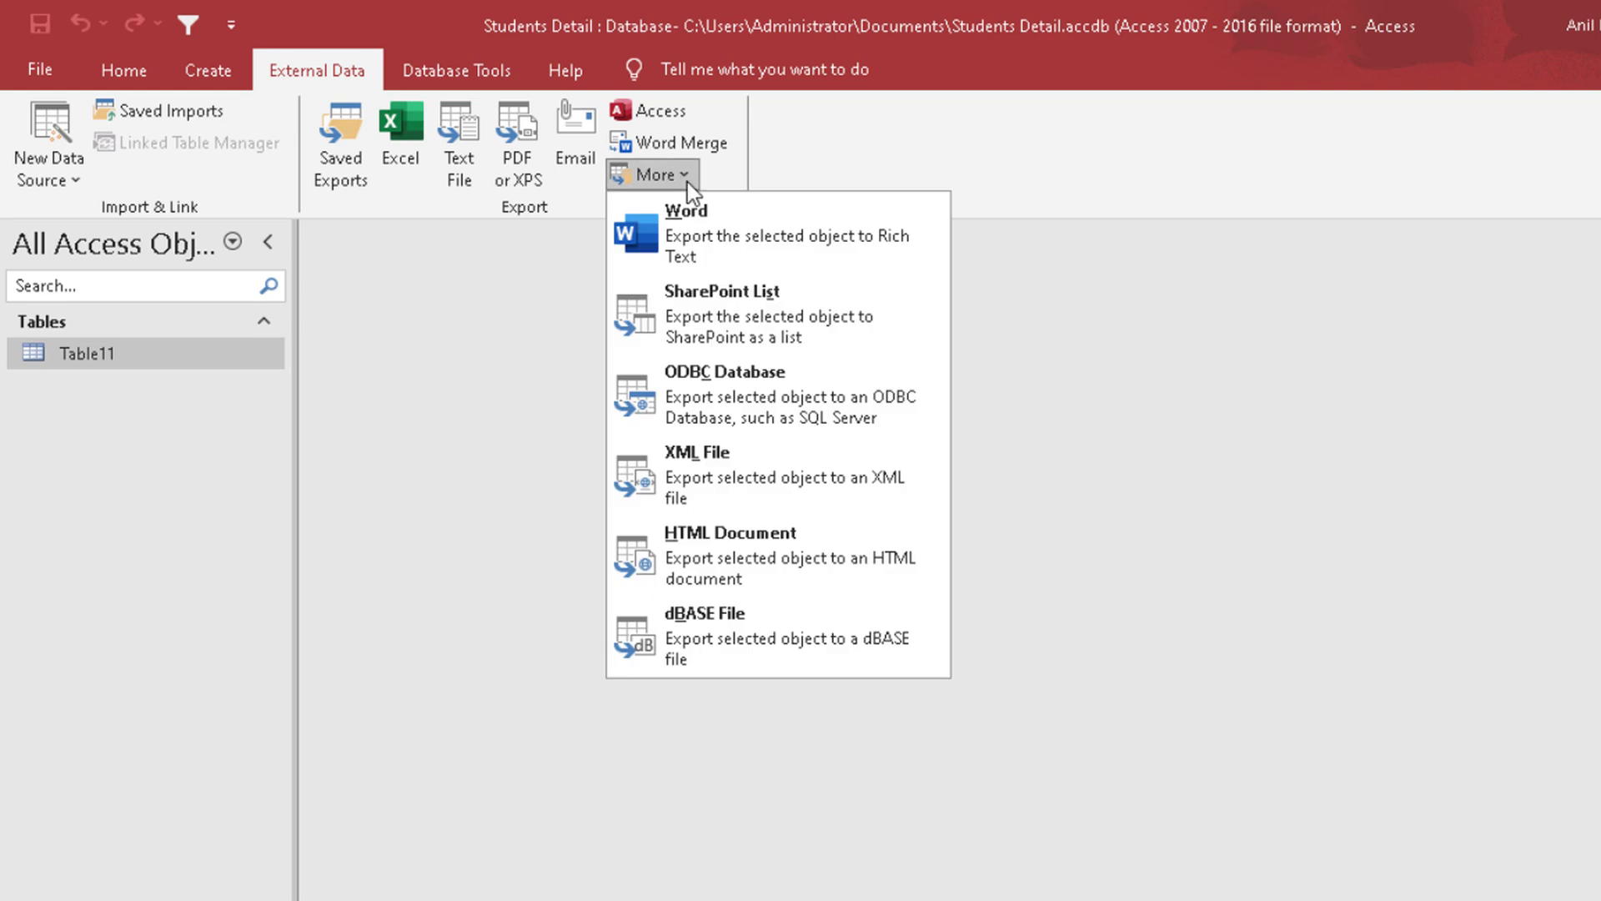
pyautogui.click(778, 642)
pyautogui.click(684, 716)
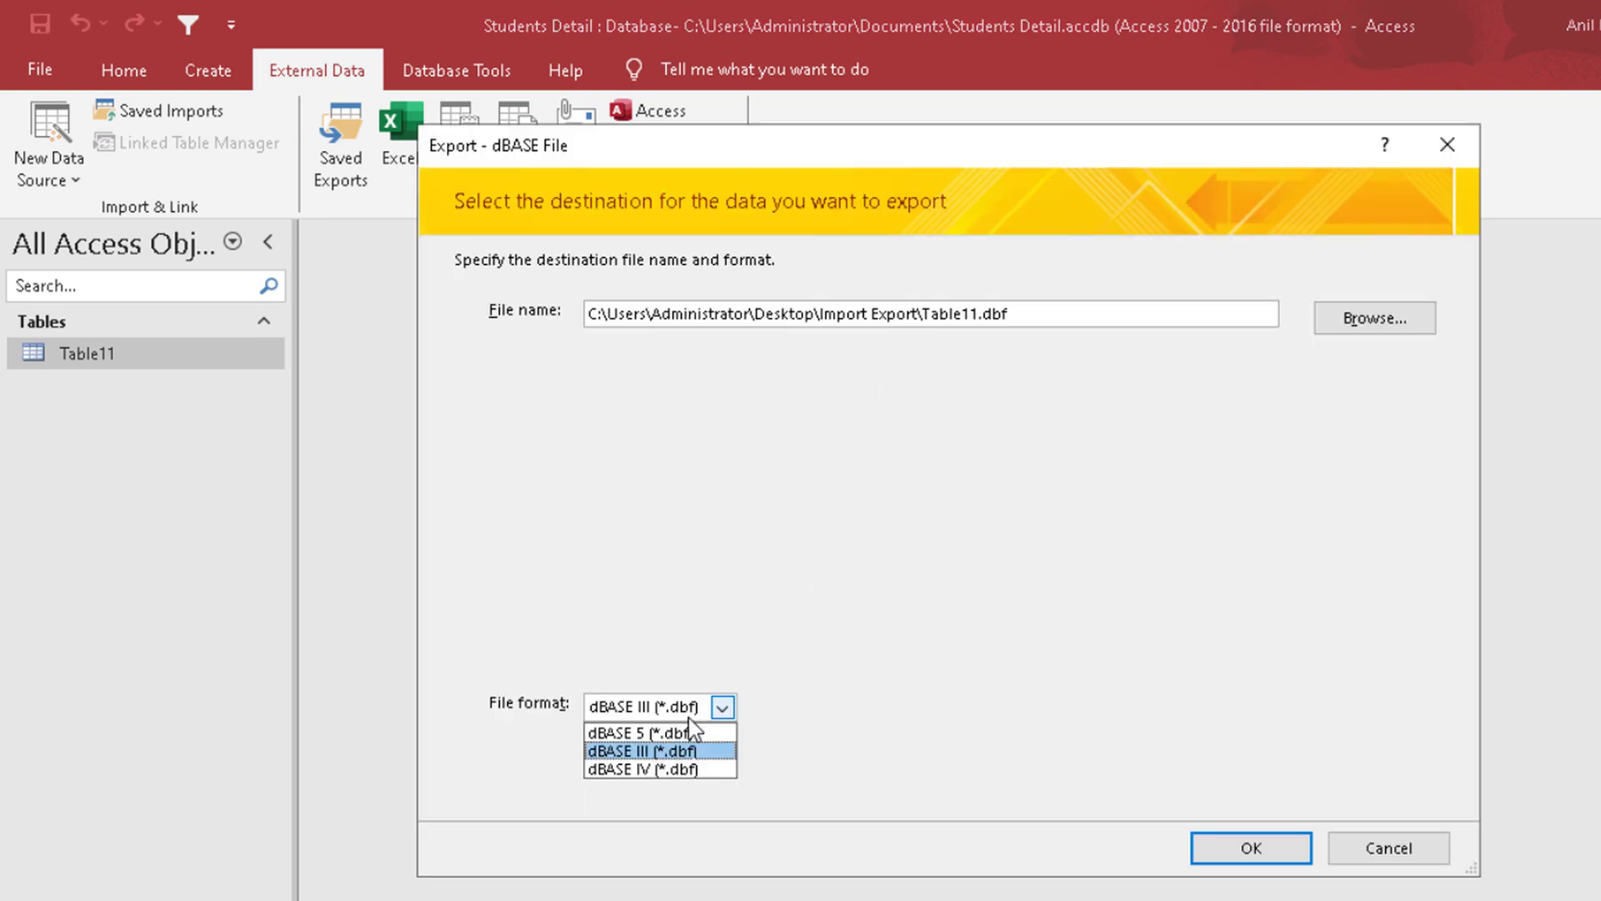
pyautogui.click(687, 734)
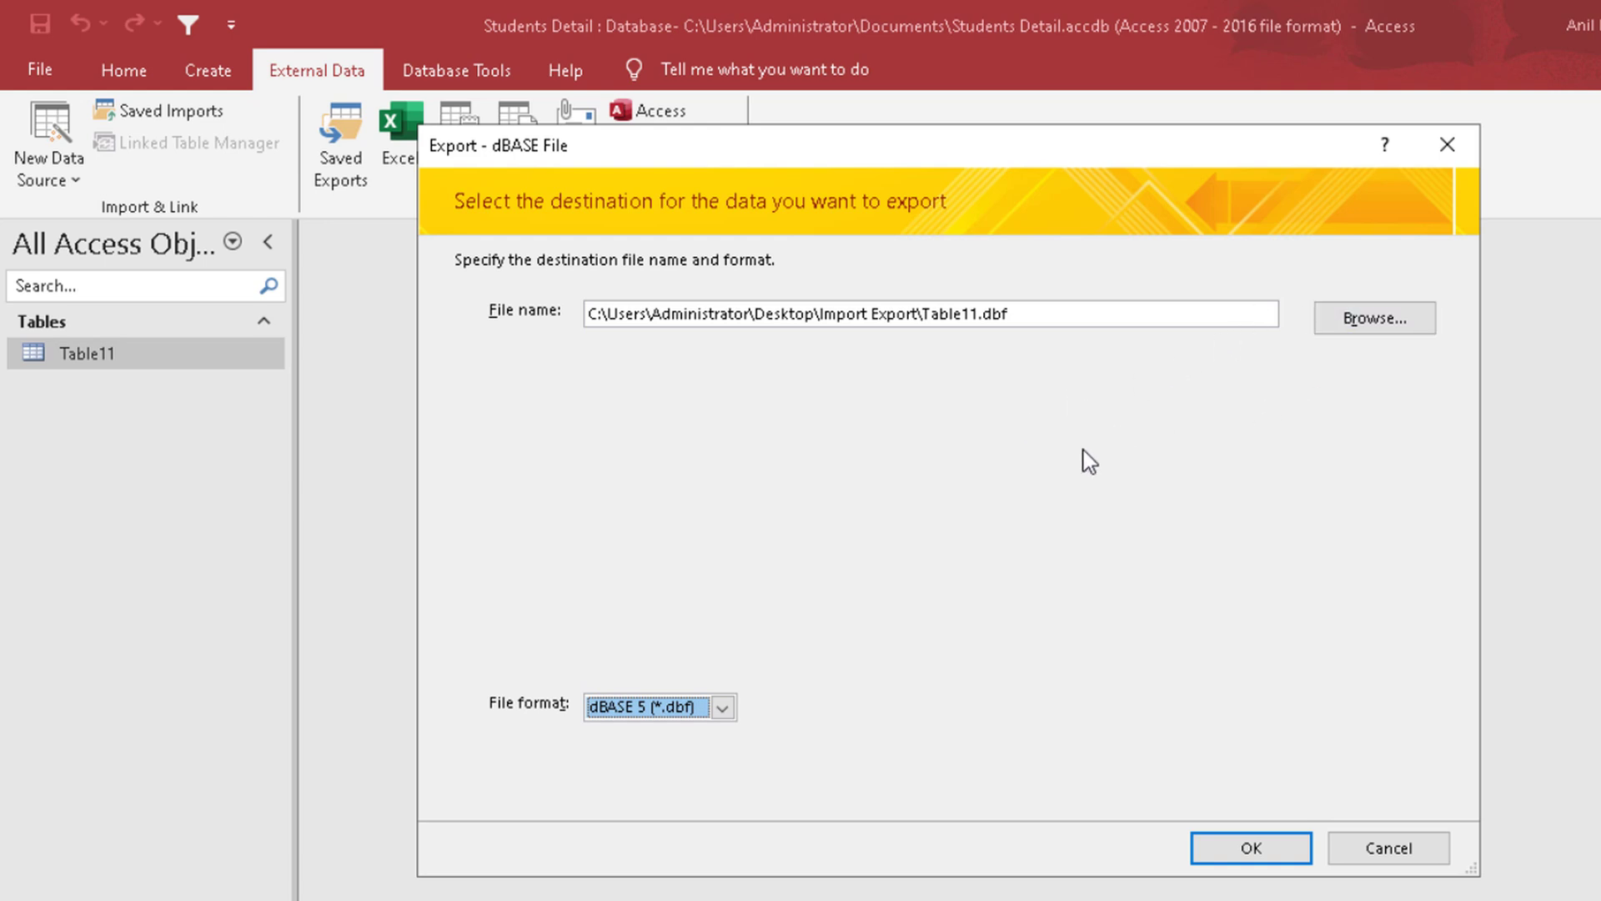
pyautogui.click(1252, 848)
pyautogui.click(1340, 847)
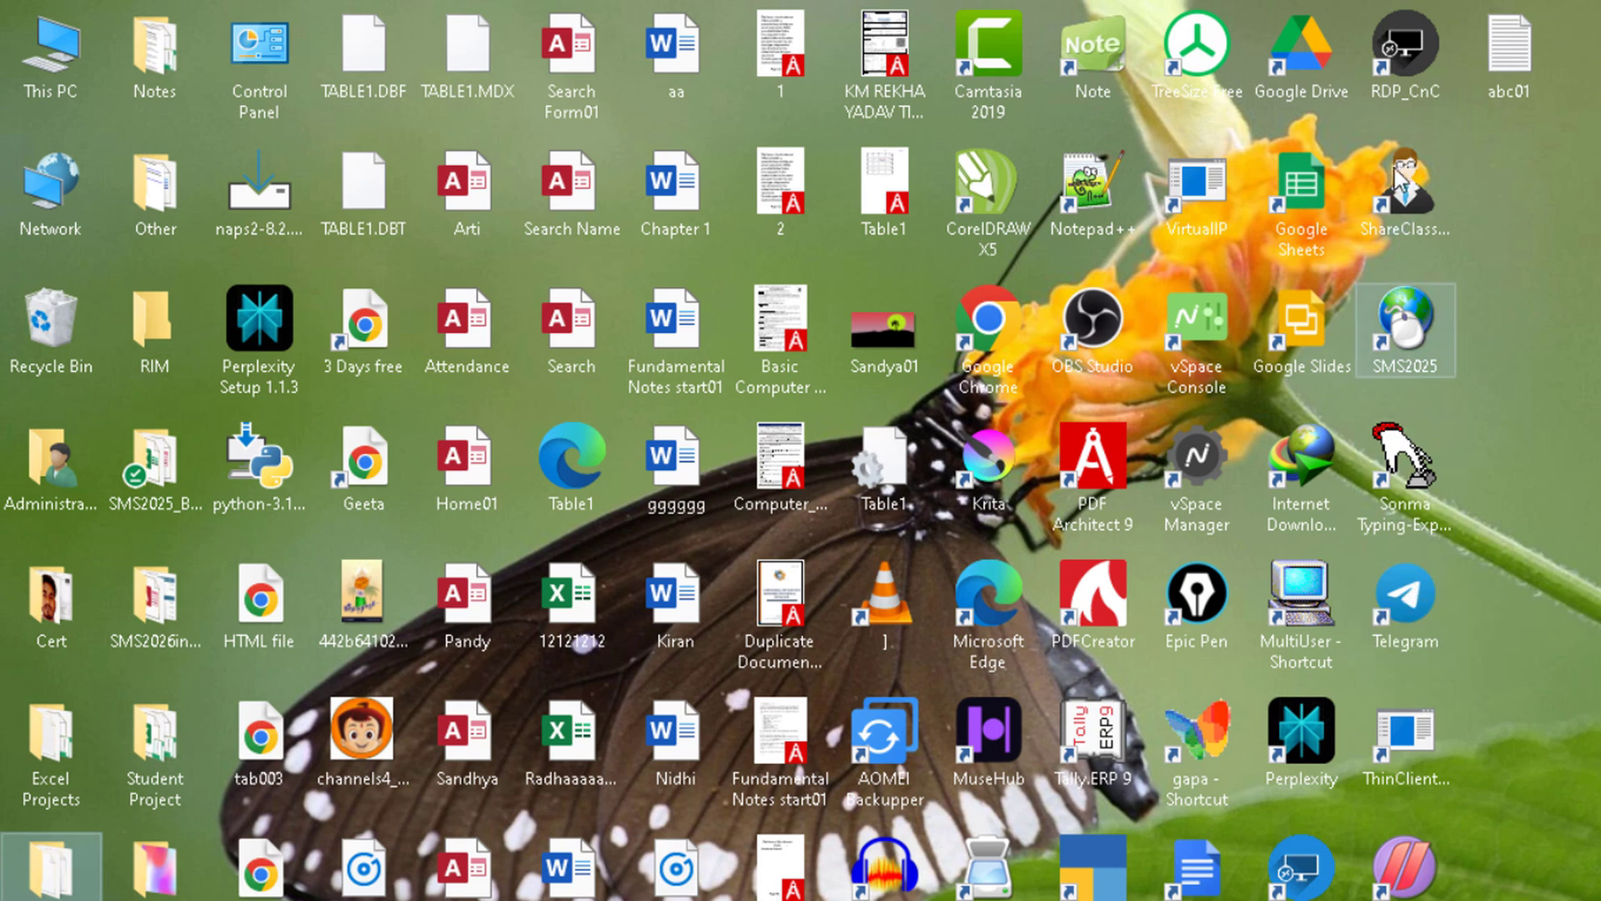
# Step: Open the exported Table11 XML file from the Import Export folder in Notepad++ and view its code enlarged
pyautogui.click(153, 333)
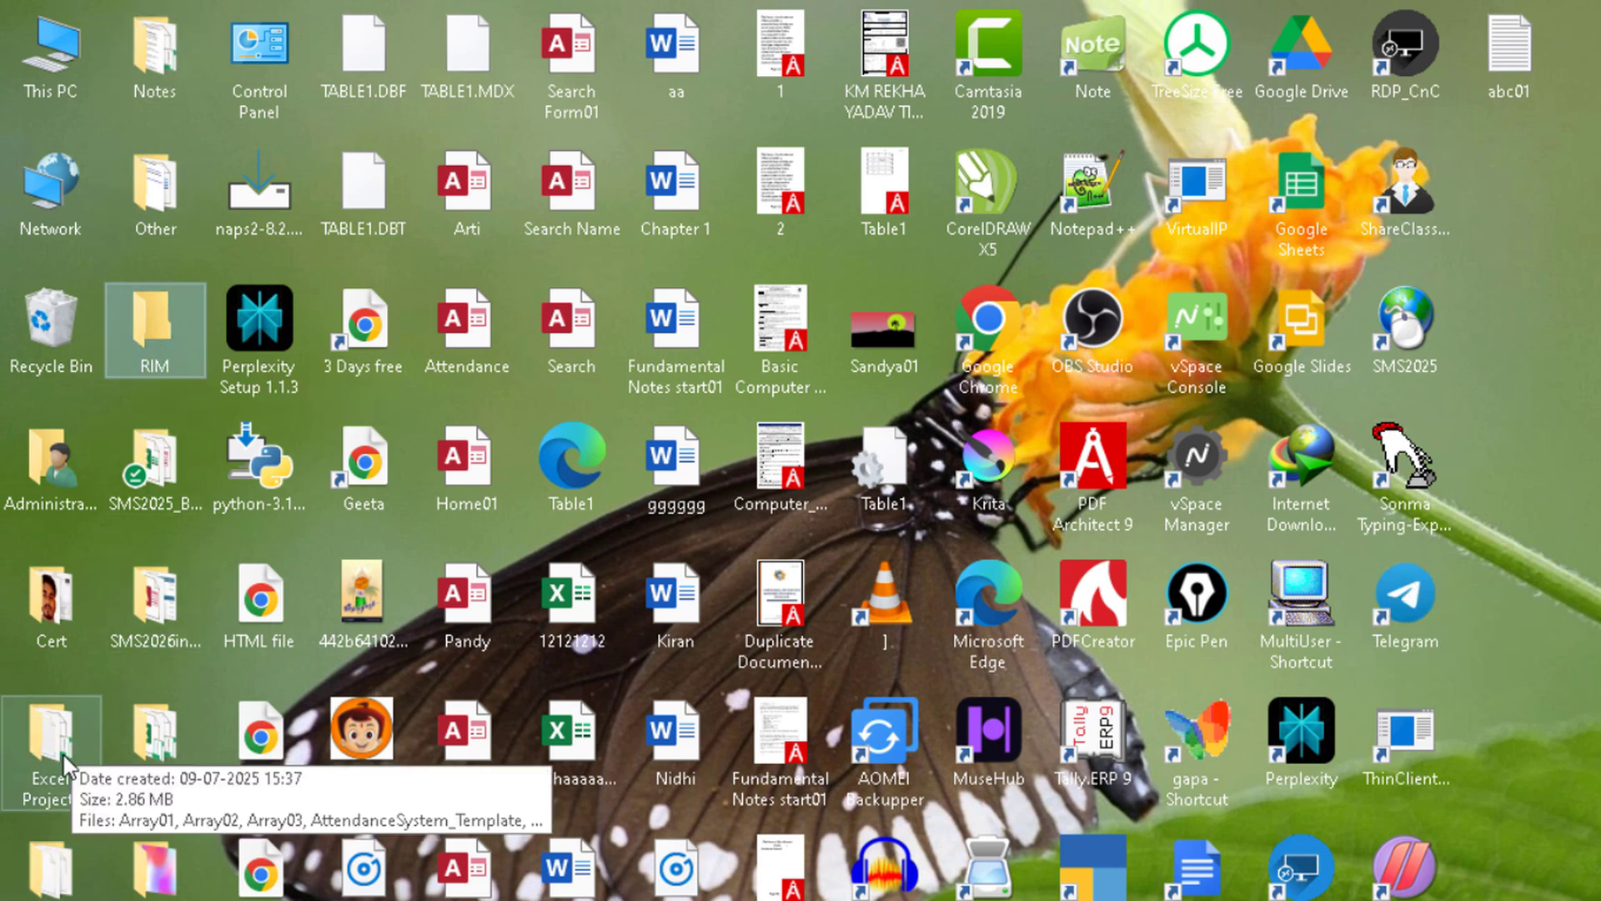
pyautogui.doubleClick(52, 860)
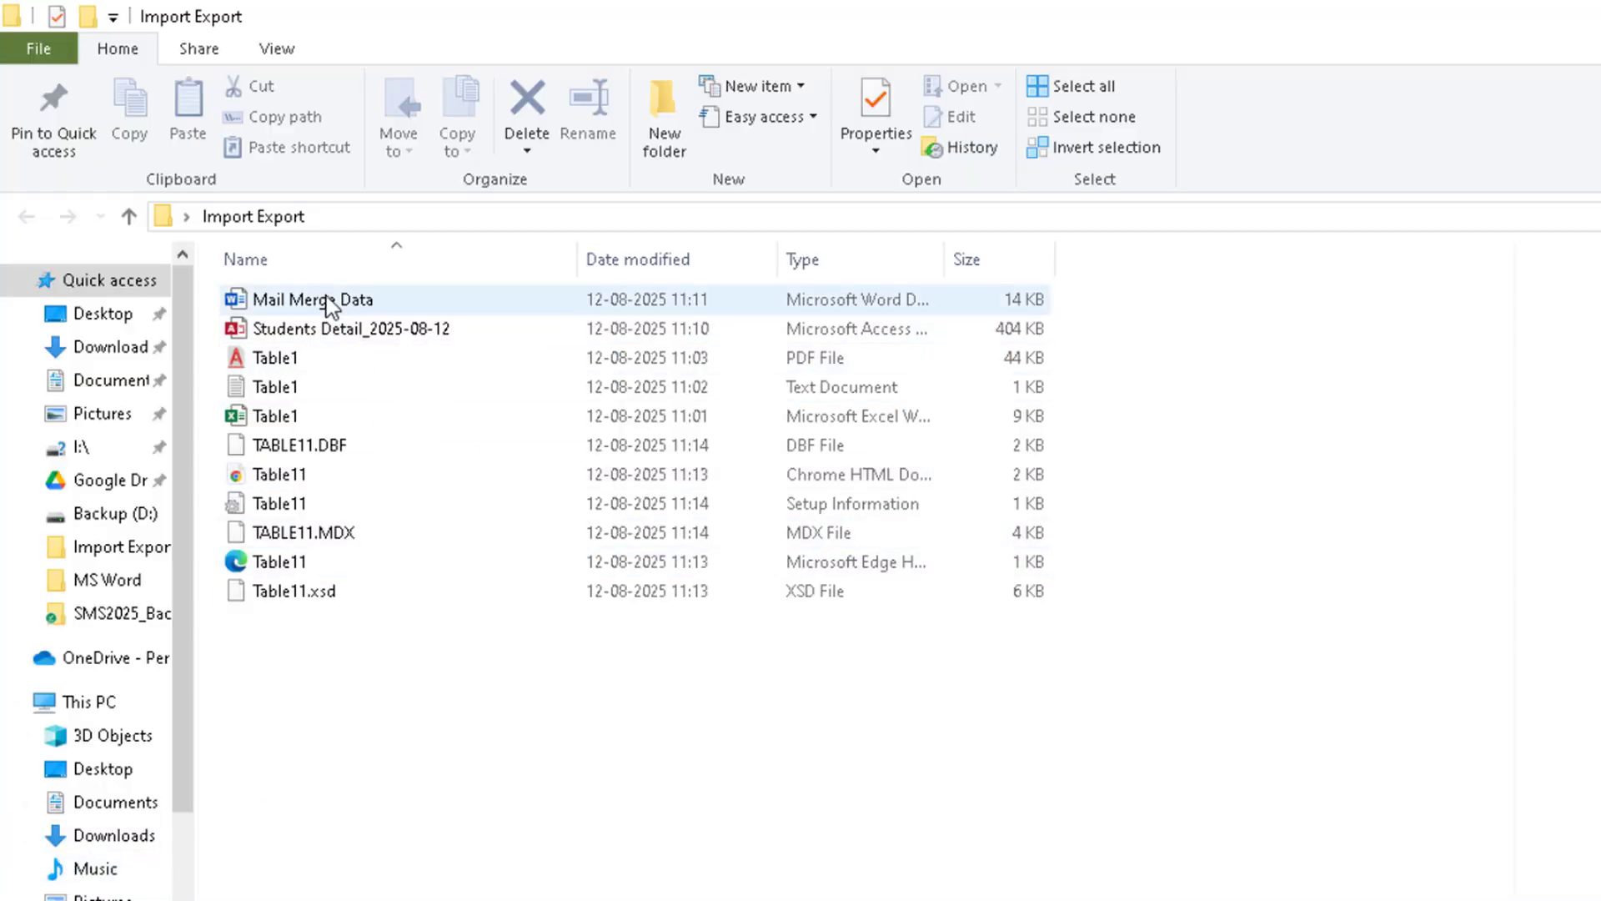
pyautogui.rightClick(283, 566)
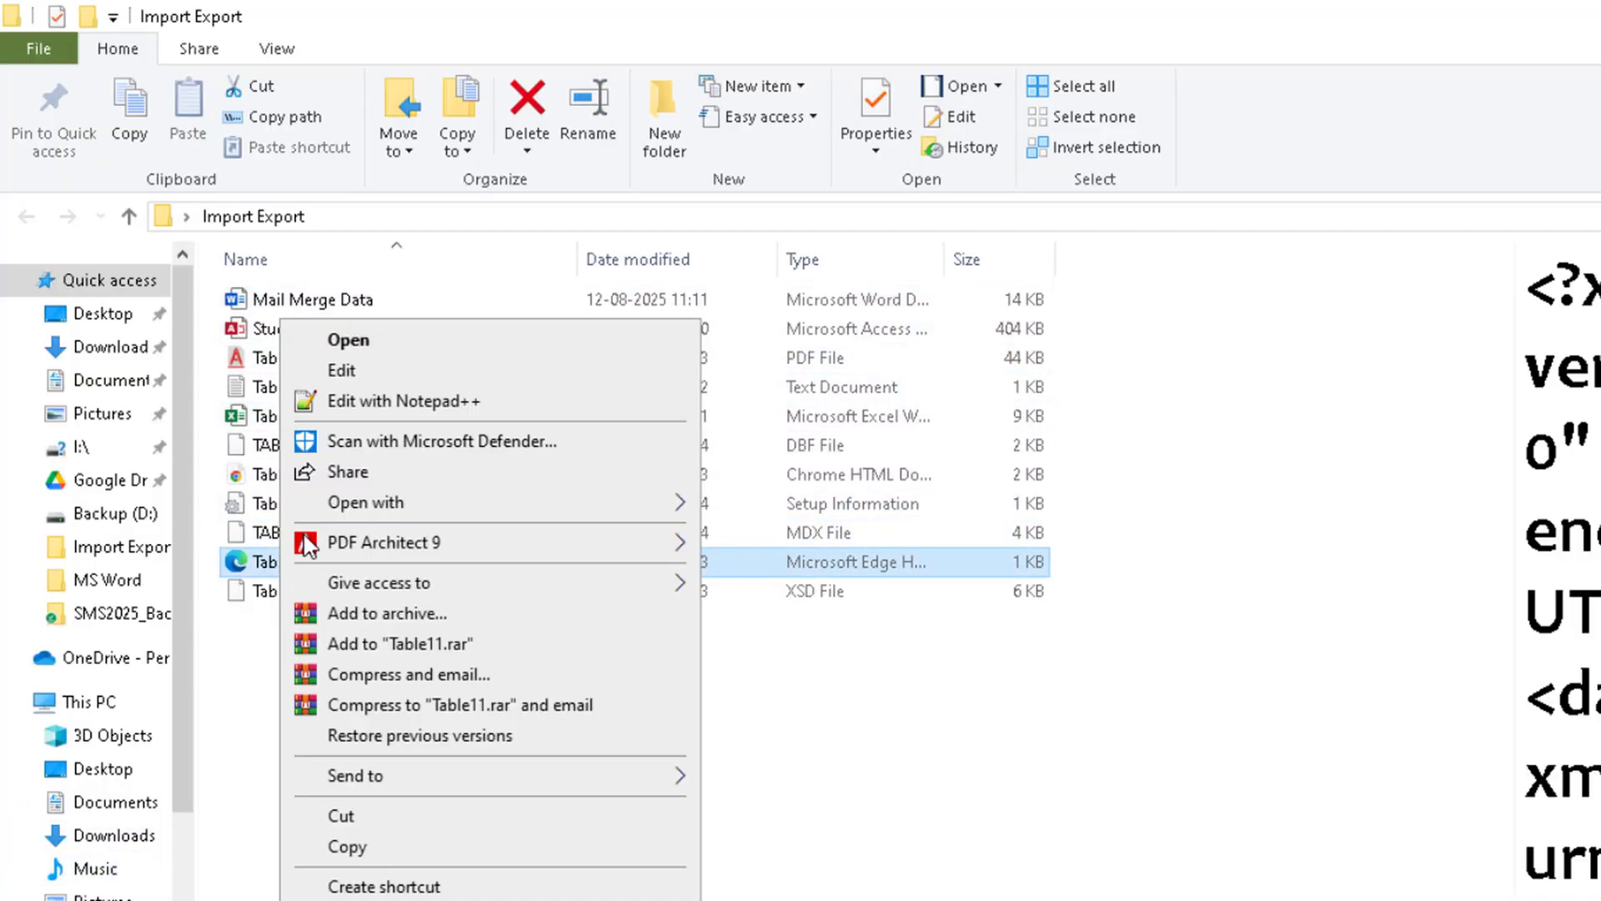
pyautogui.click(347, 403)
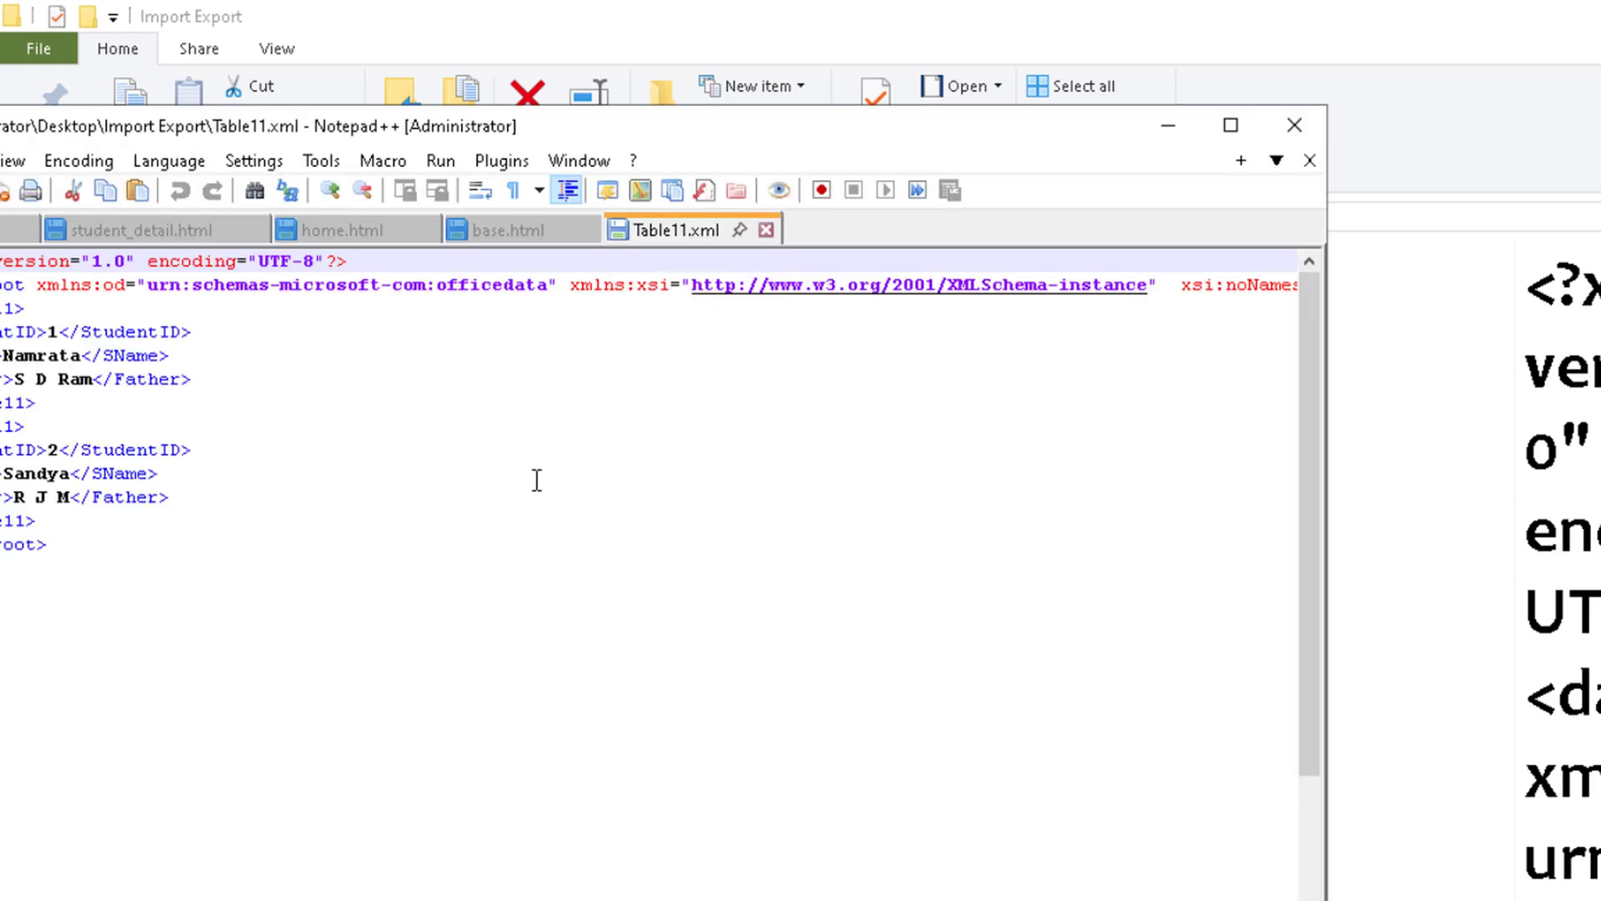
pyautogui.doubleClick(943, 138)
pyautogui.scroll(6, 620, 512)
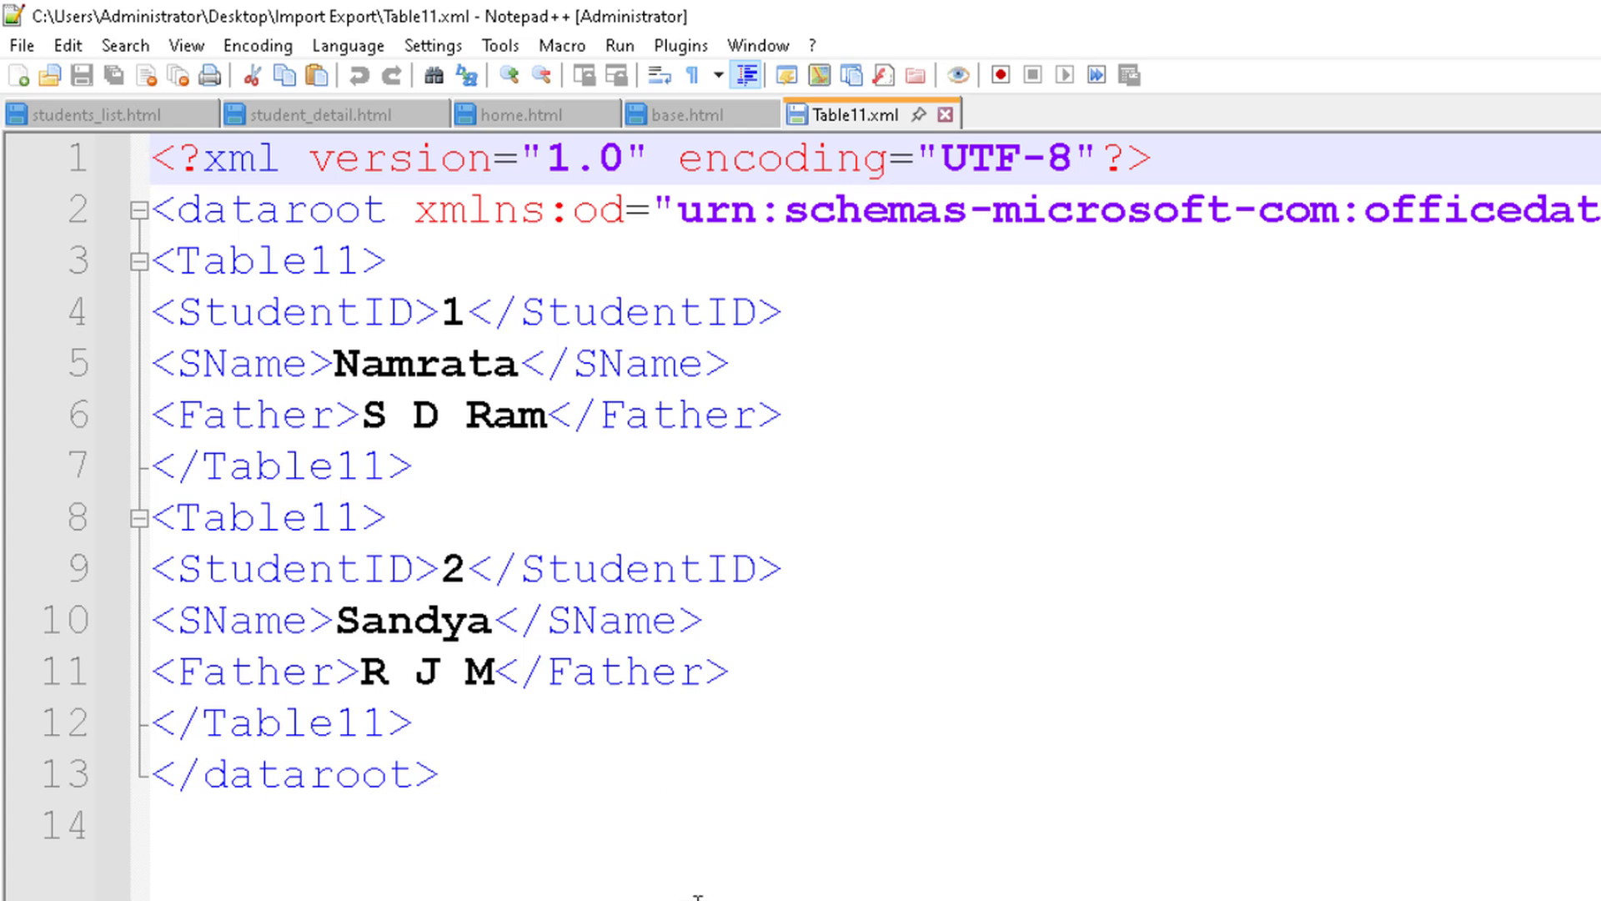
# Step: In Chrome, open ChatGPT and ask for a plain HTML database with Name, Age and Salary columns and dummy records, without CSS or Java
pyautogui.moveTo(711, 900)
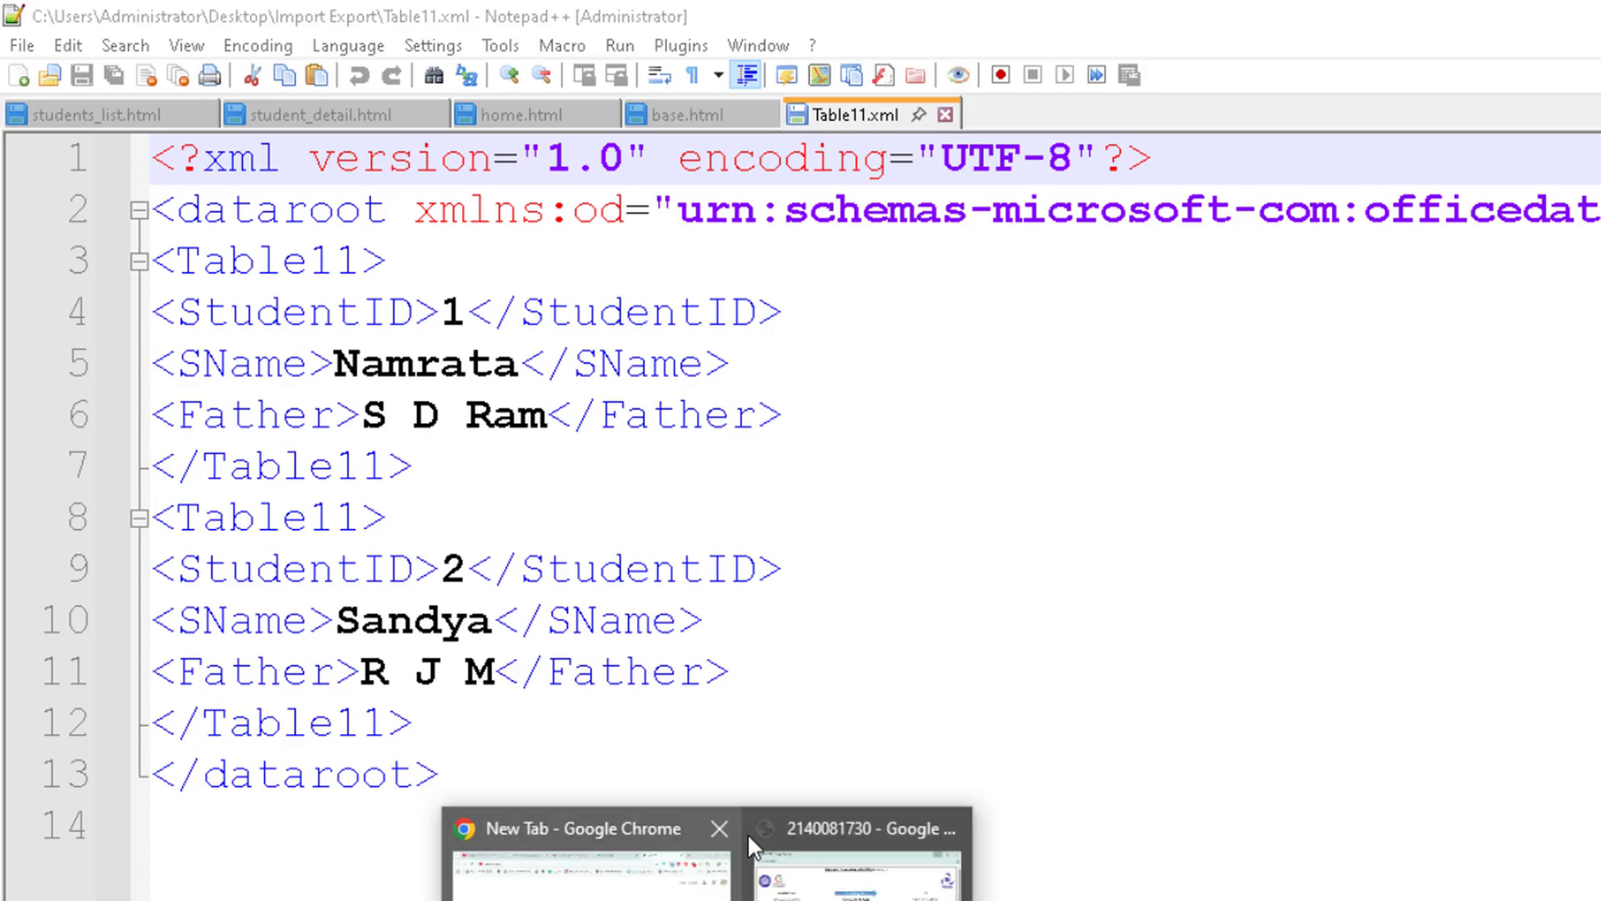
pyautogui.click(667, 884)
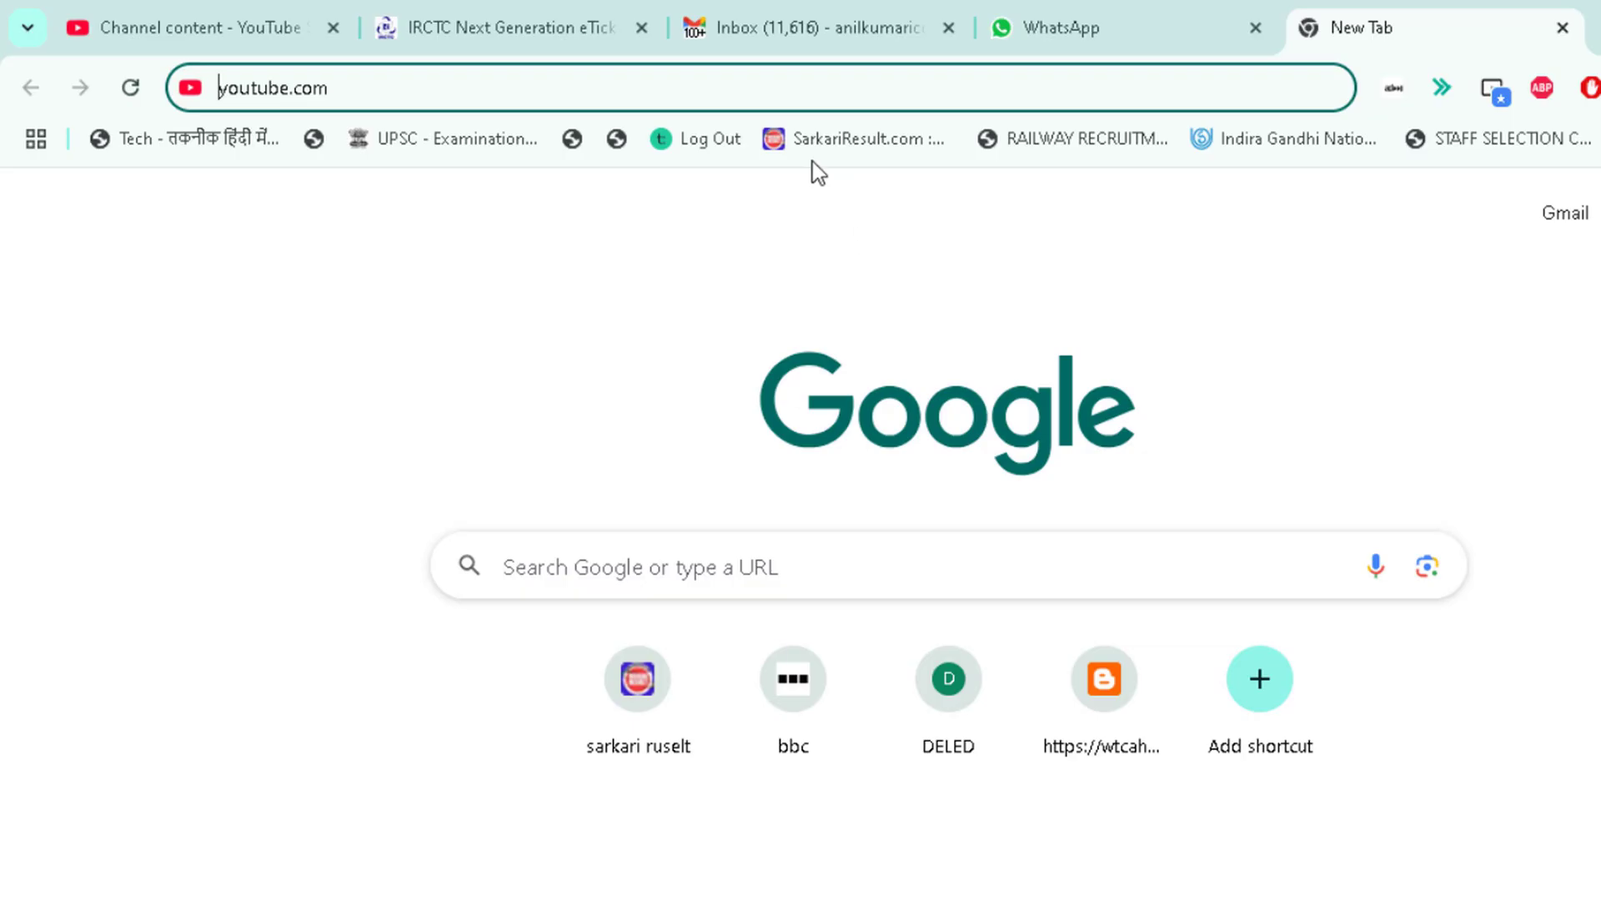
pyautogui.click(670, 107)
pyautogui.write('chatgpt')
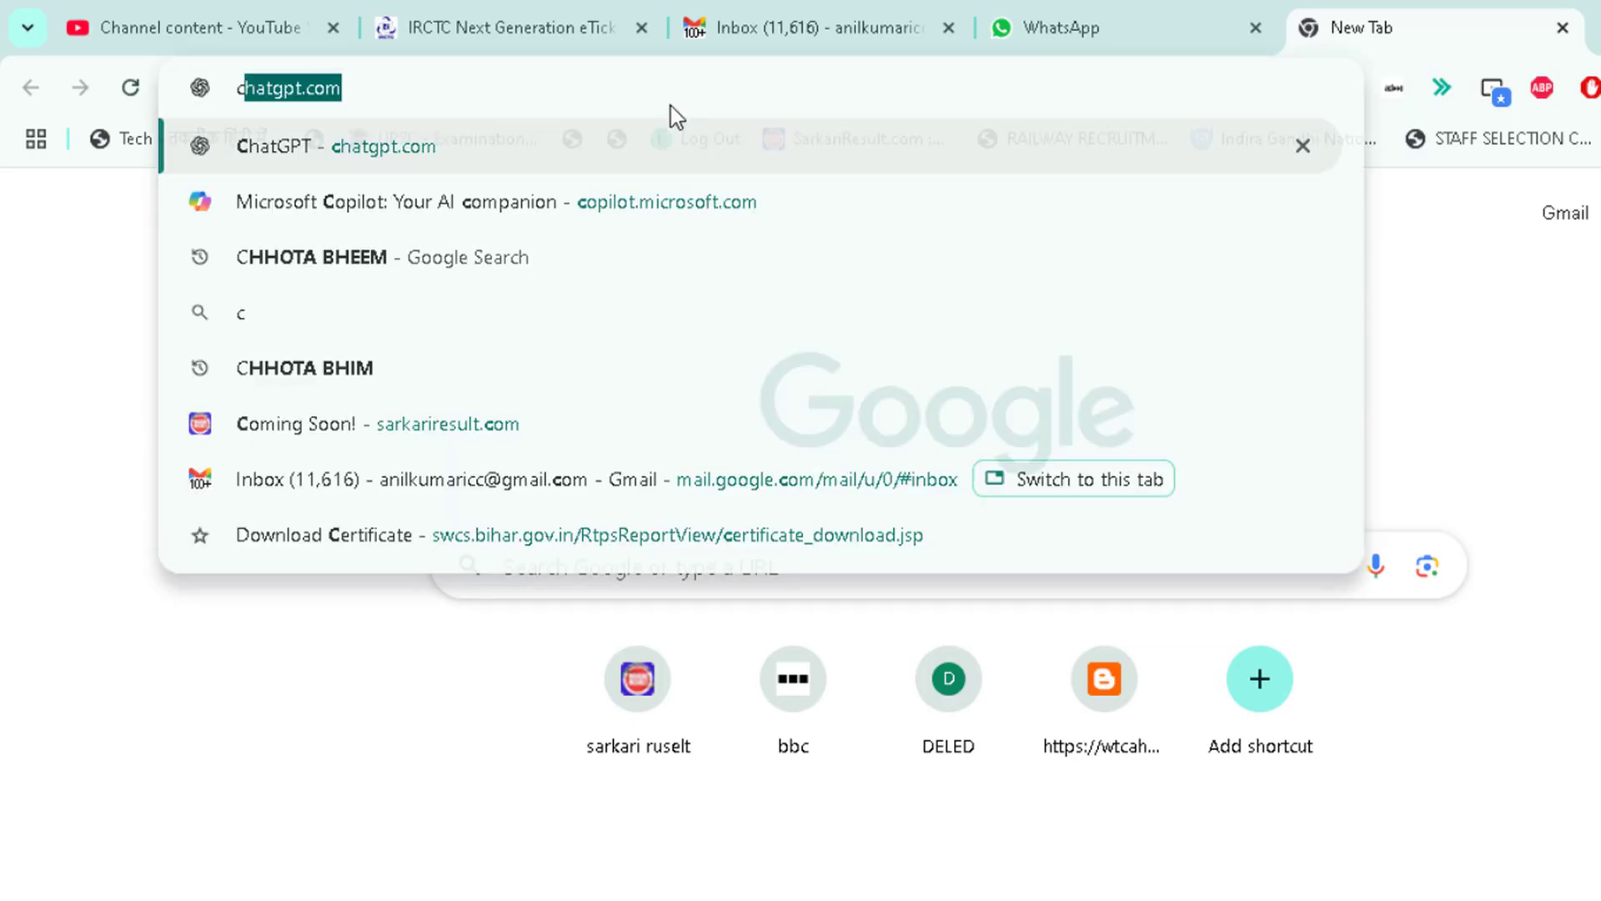
pyautogui.press('Return')
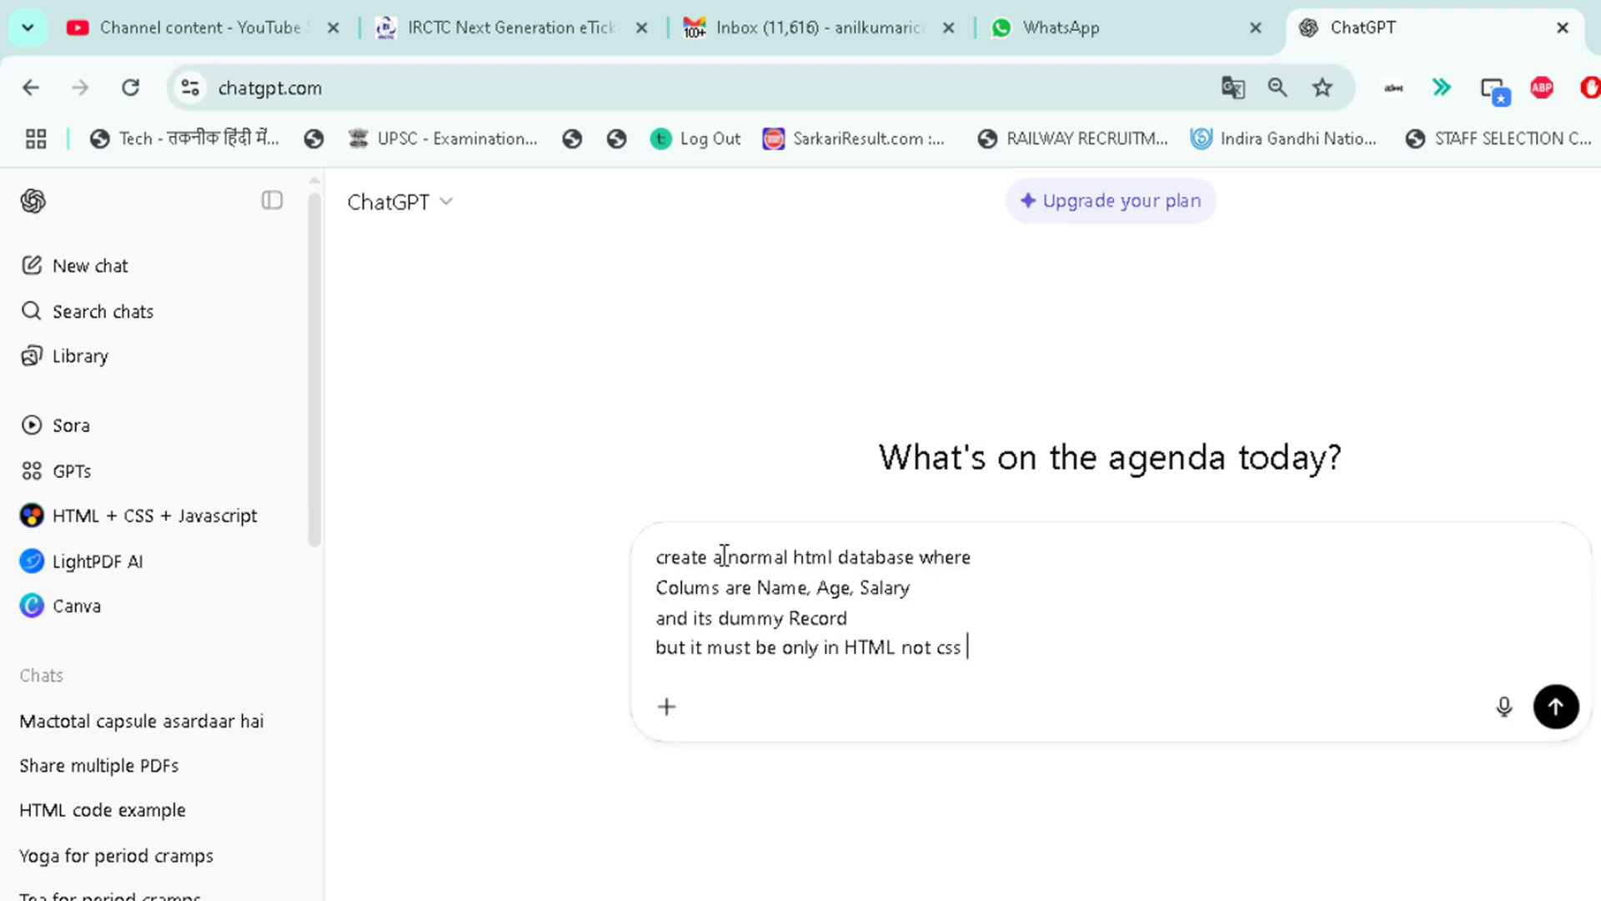
pyautogui.write('or jawa')
pyautogui.press('Return')
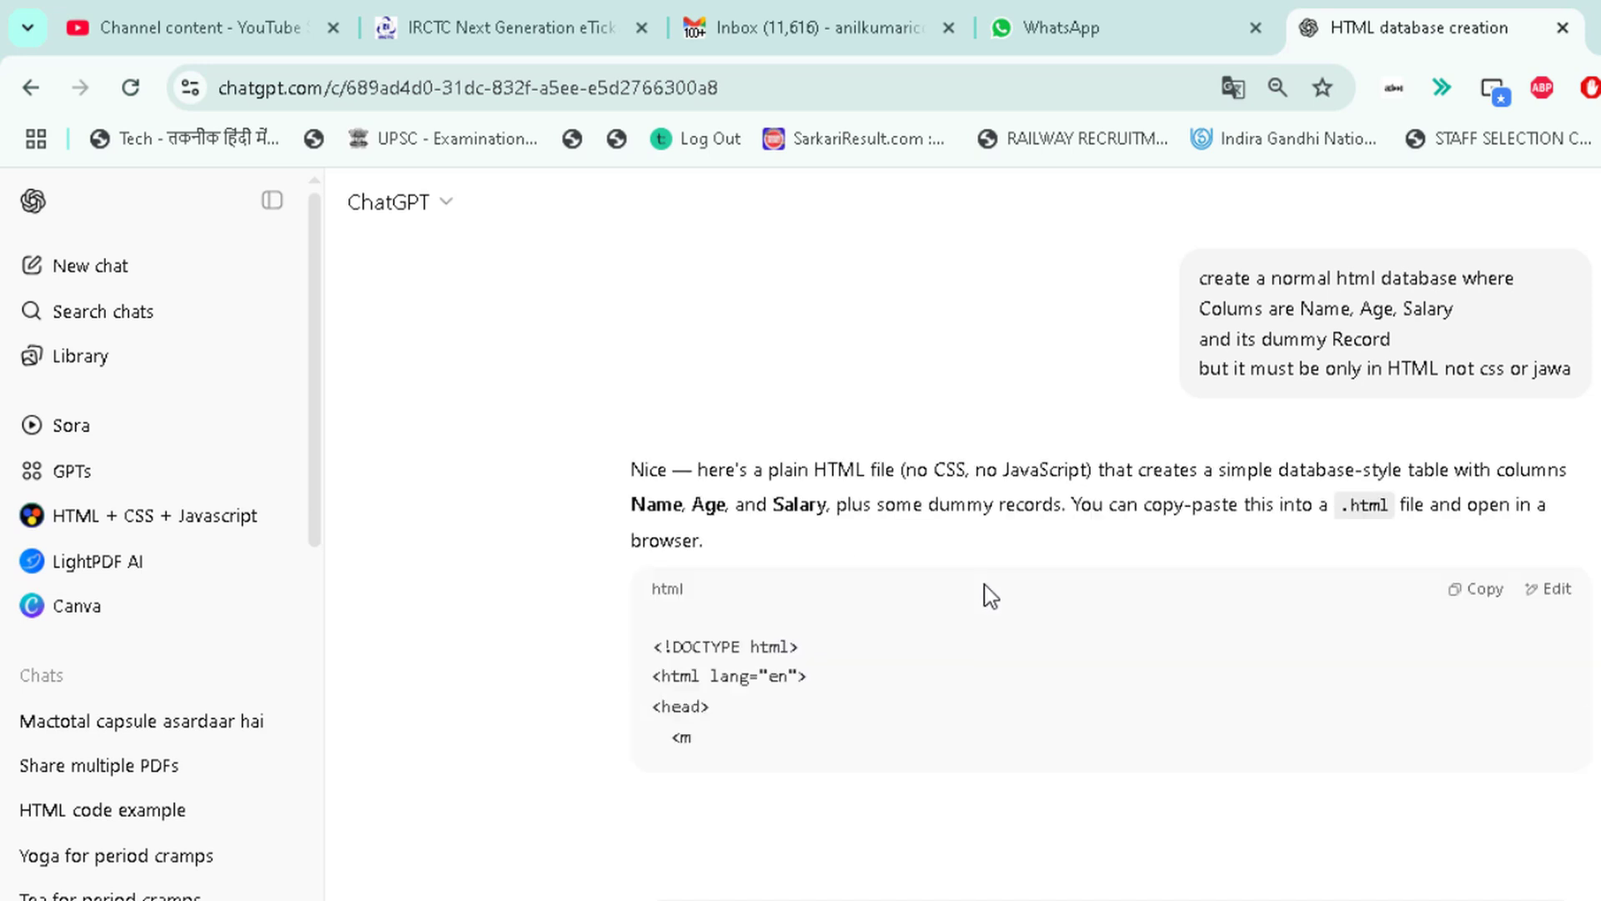
# Step: Copy the generated HTML code and paste it into a new Notepad document
pyautogui.scroll(-15, 967, 583)
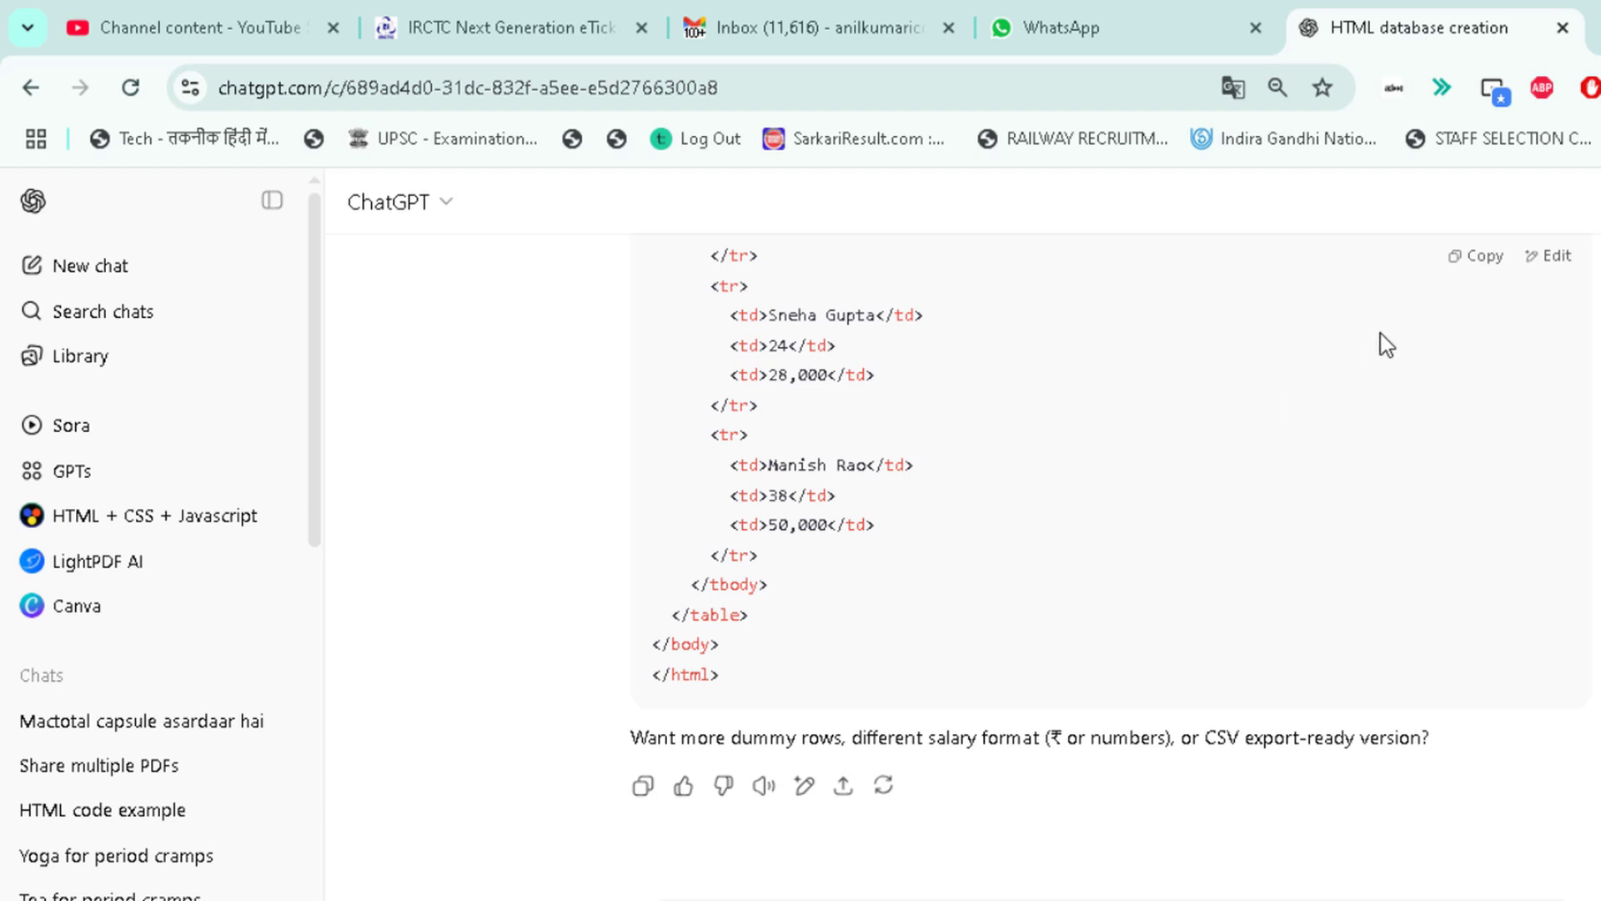
pyautogui.click(1487, 255)
pyautogui.press('super')
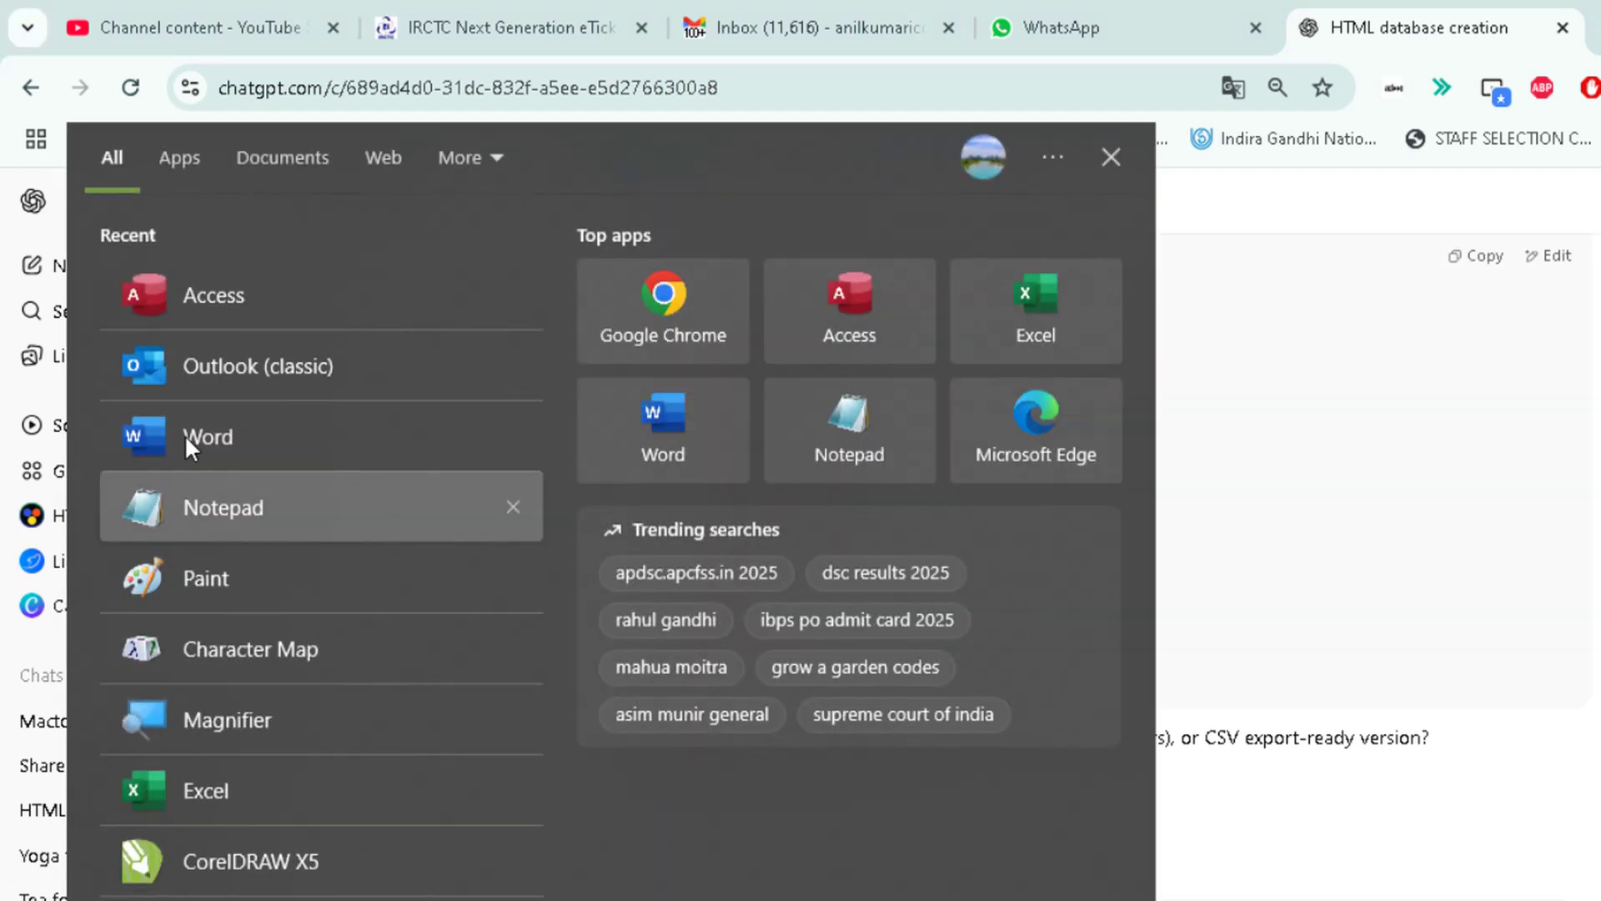
pyautogui.click(200, 499)
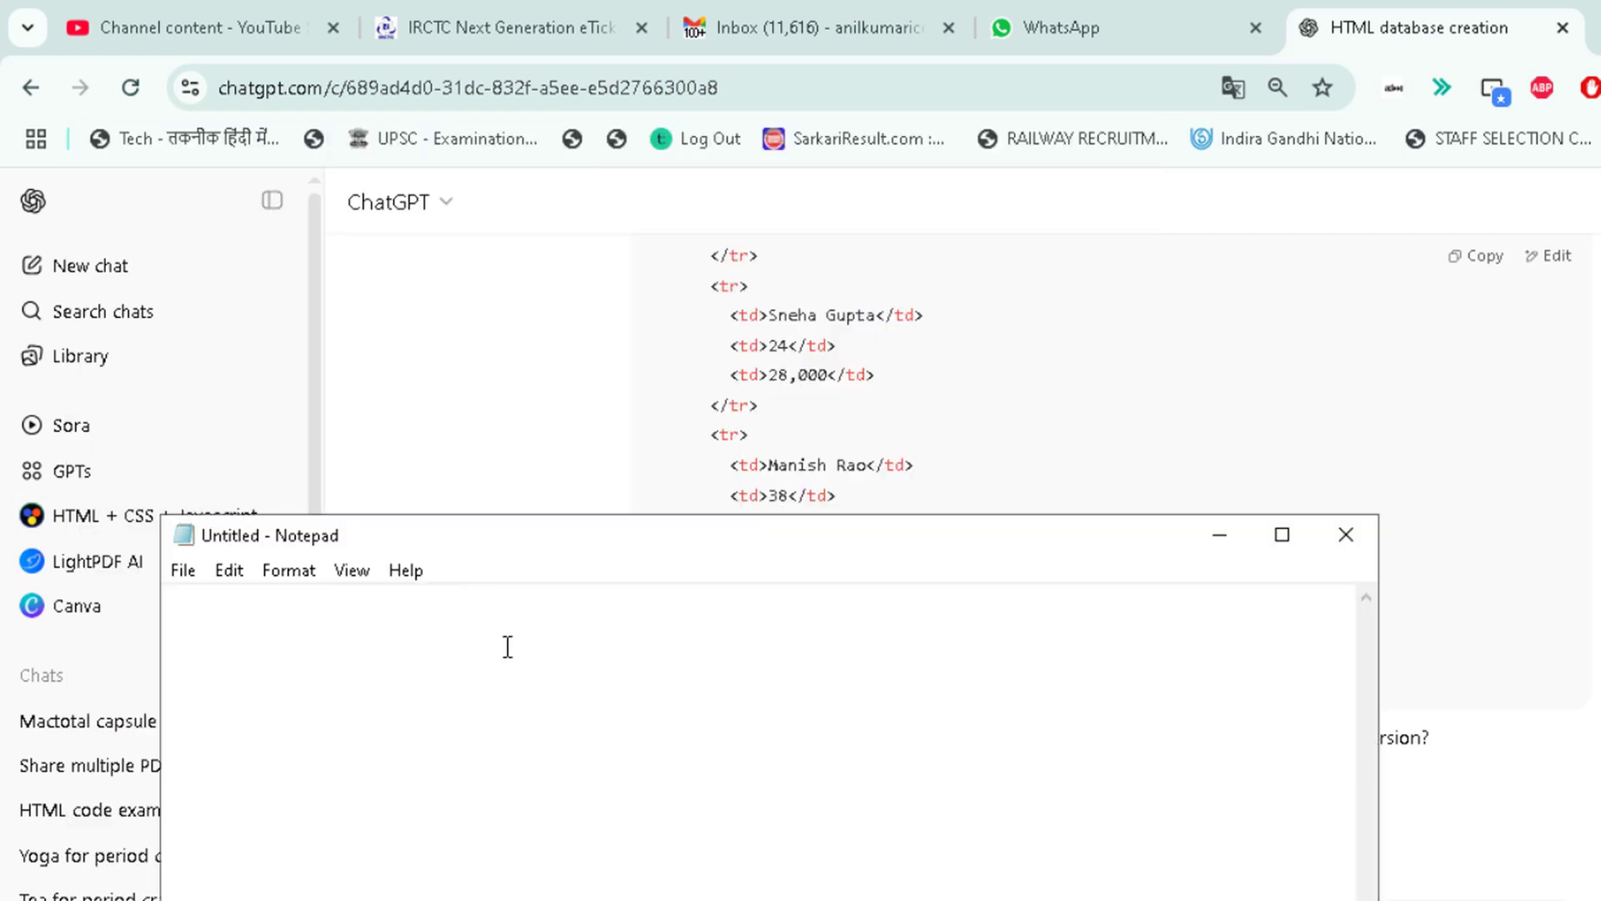
pyautogui.hotkey('ctrl', 'v')
# Step: Save the document as html file.html in the Desktop's Import Export folder, view the page in the browser and close it
pyautogui.hotkey('ctrl', 's')
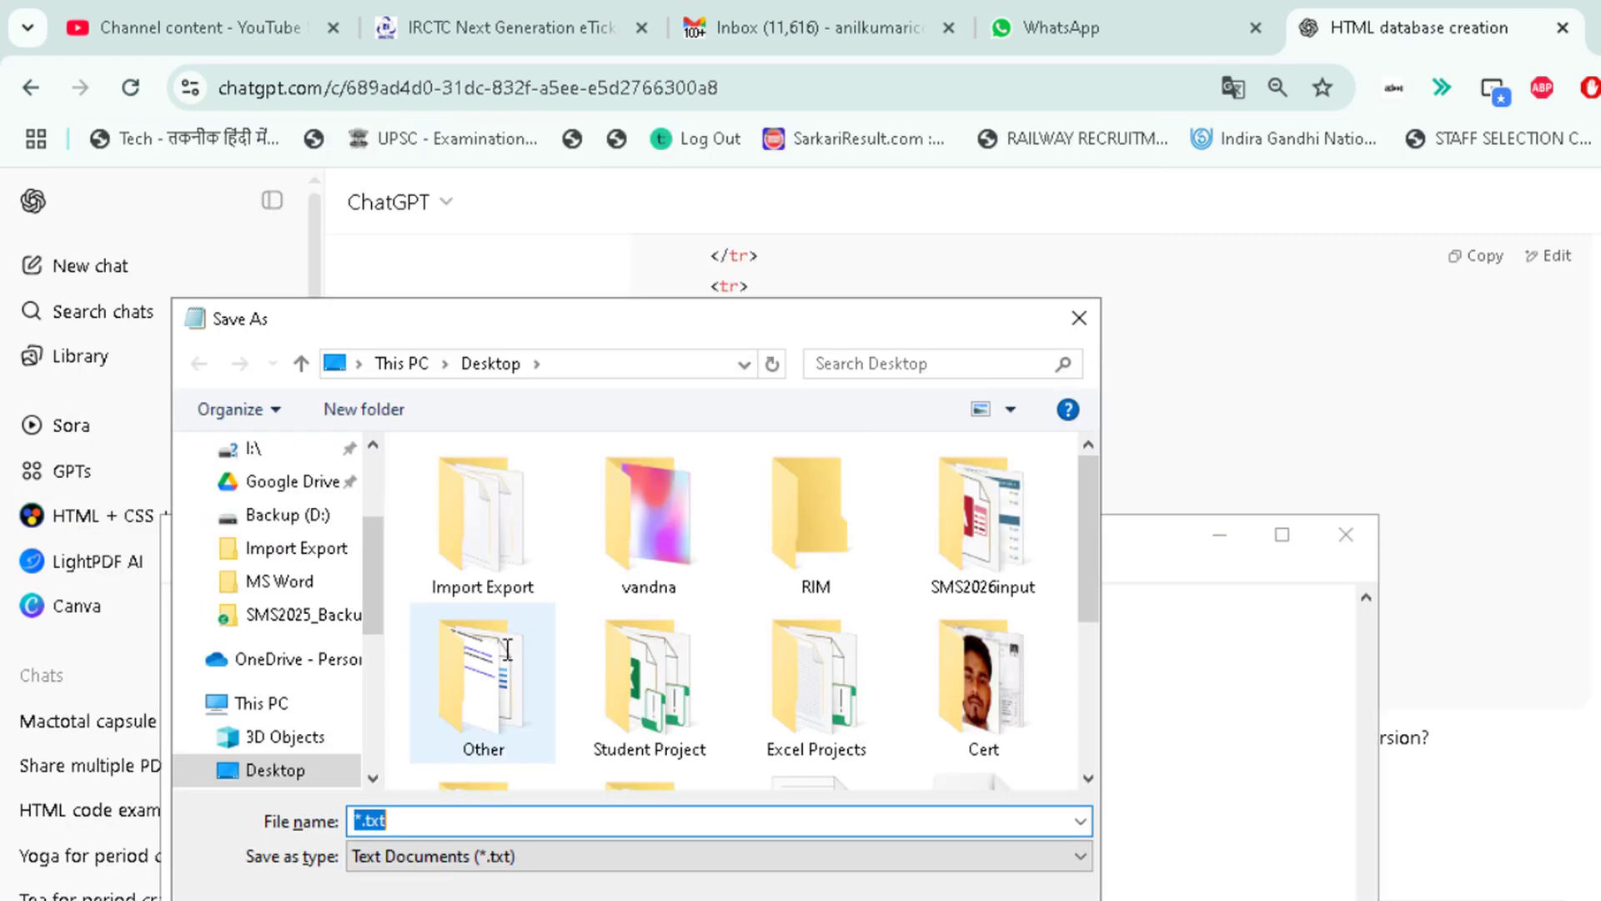
pyautogui.click(484, 528)
pyautogui.doubleClick(484, 528)
pyautogui.click(453, 813)
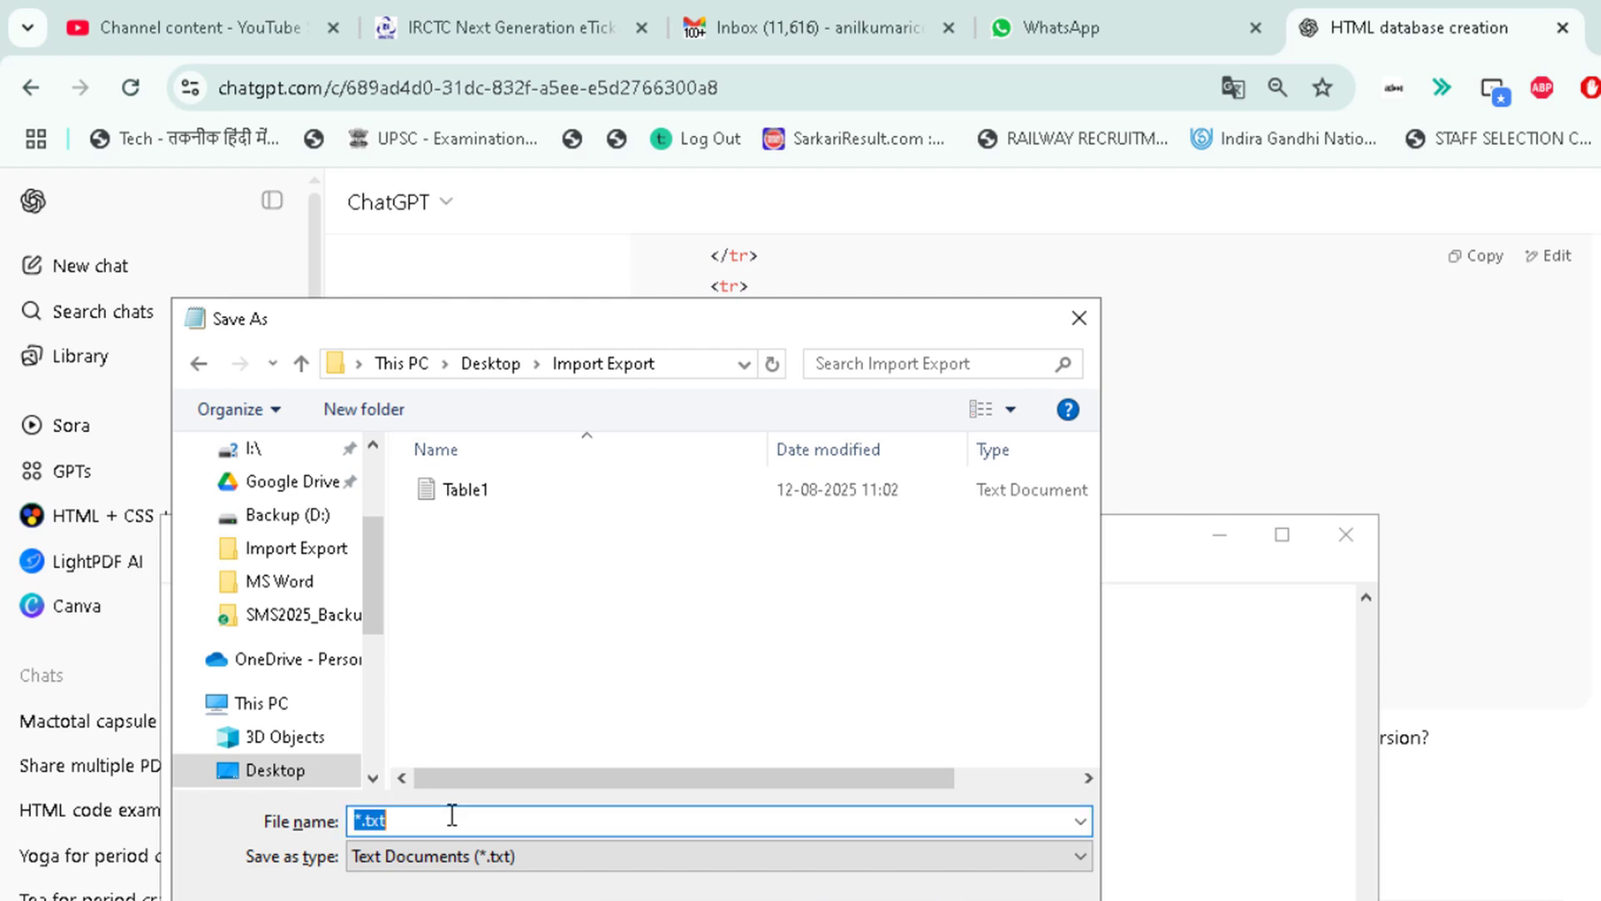
pyautogui.write('html file.htm')
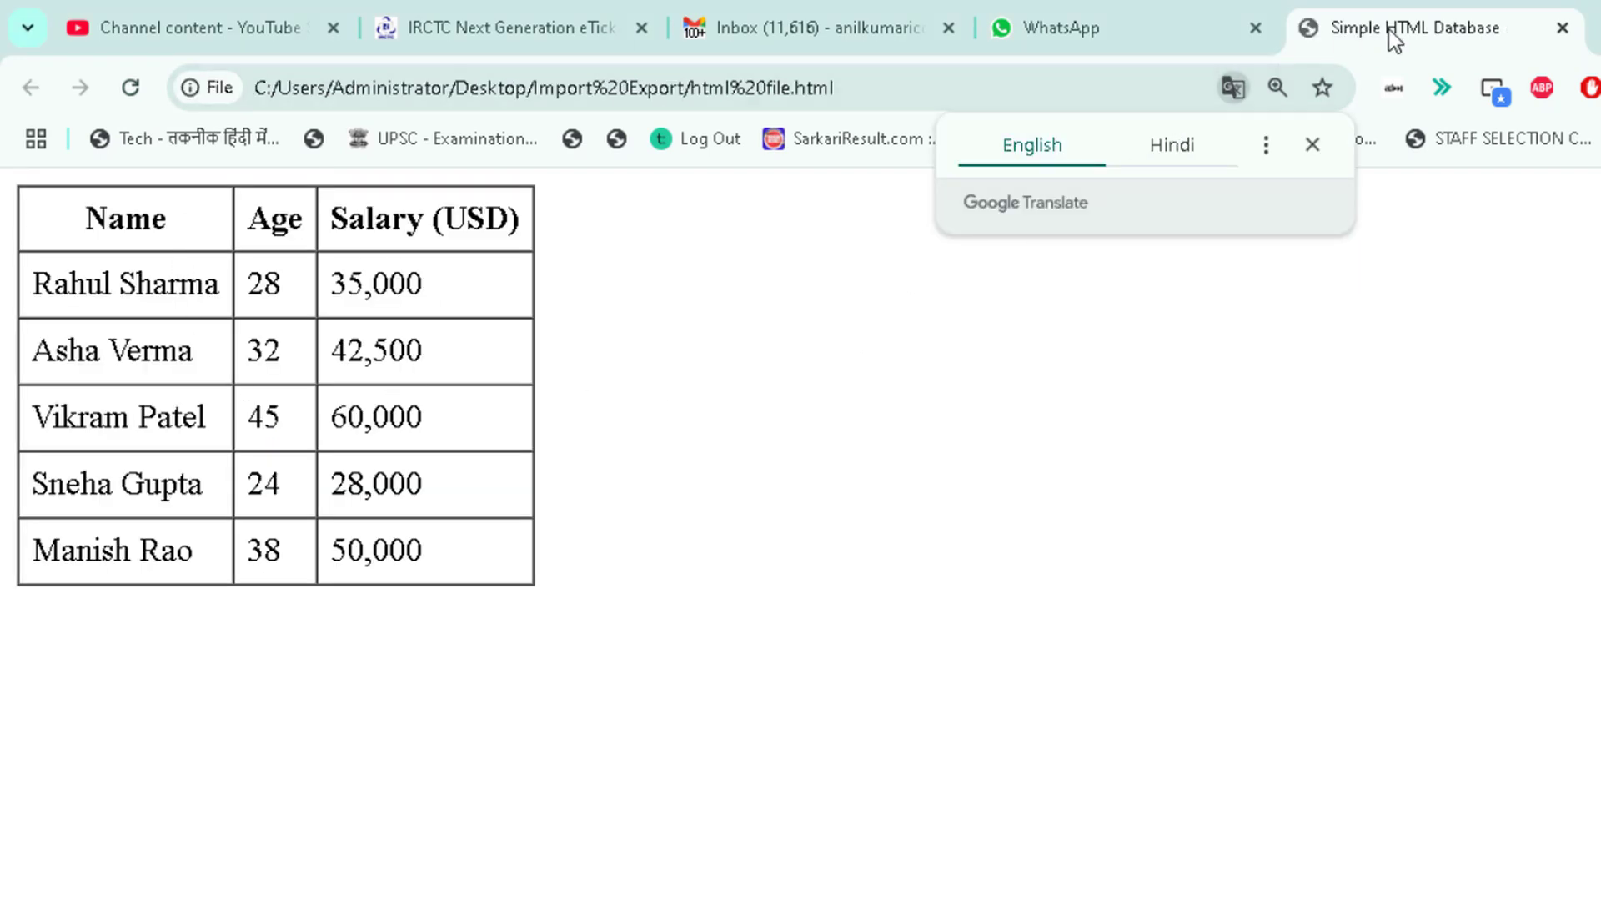
pyautogui.click(1562, 27)
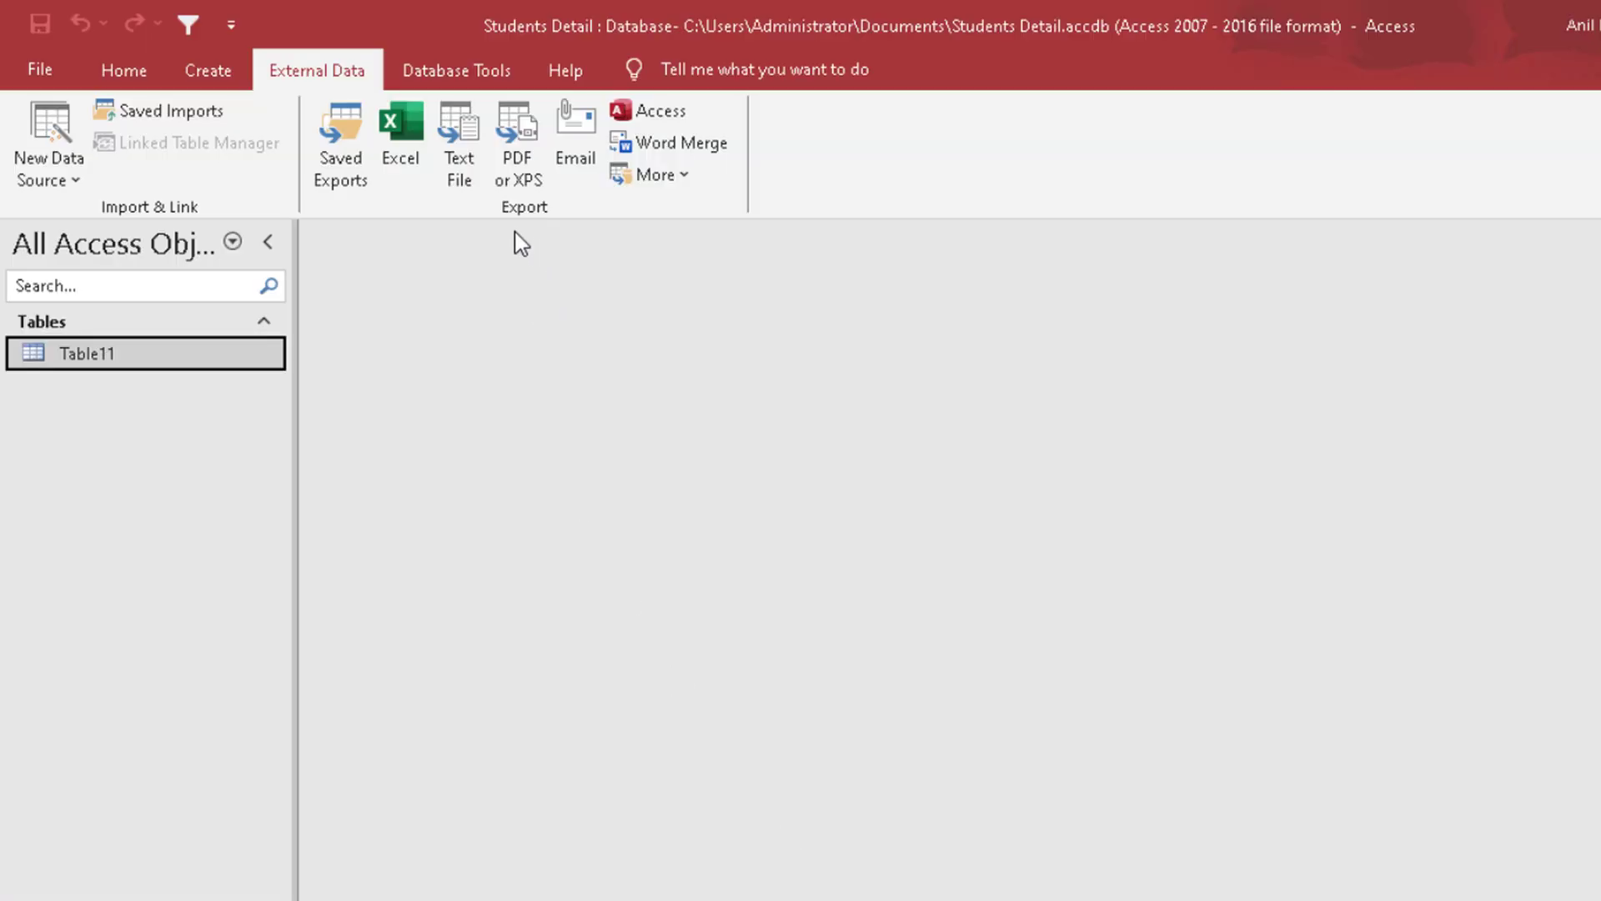
# Step: In Access, start an HTML document import of html file.html from the Import Export folder into a new table
pyautogui.click(663, 182)
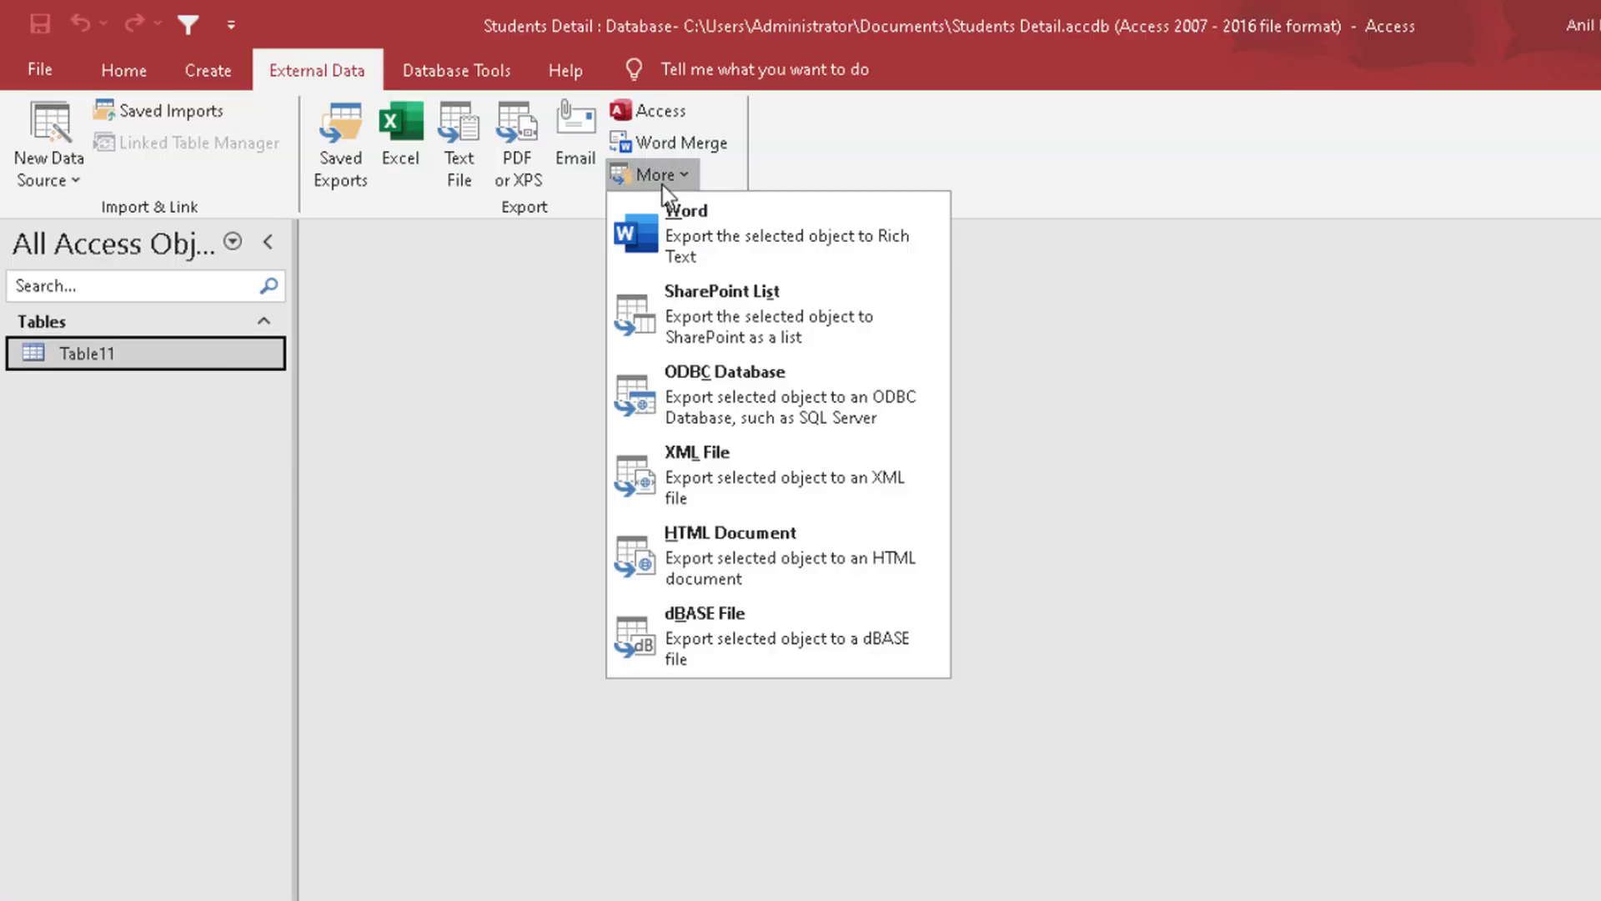
pyautogui.click(663, 188)
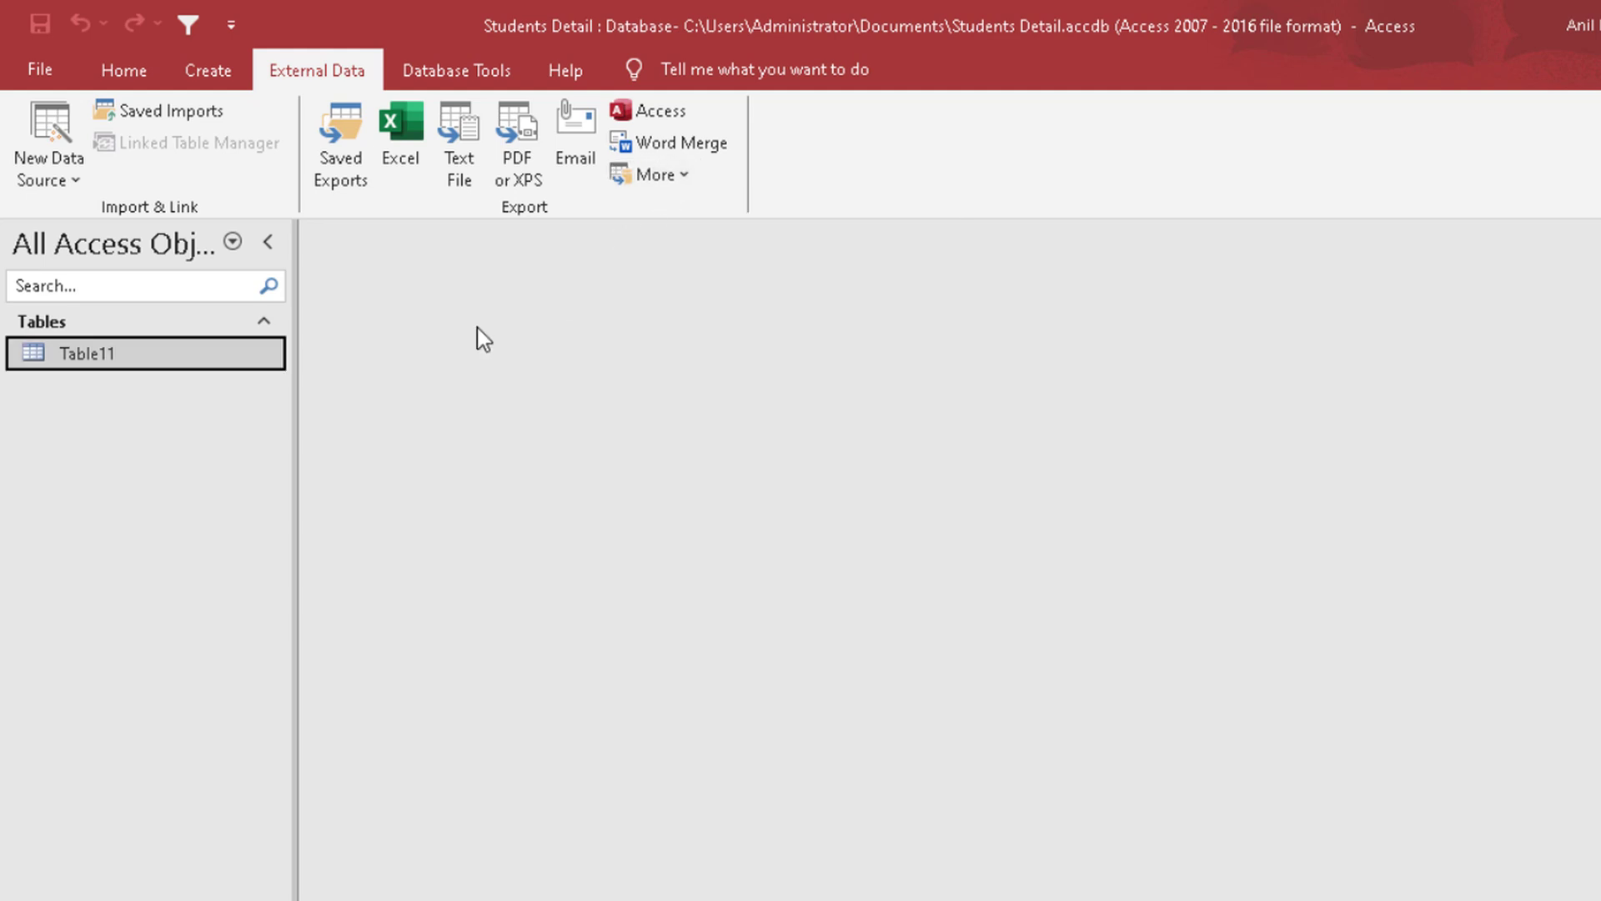
pyautogui.click(49, 148)
pyautogui.moveTo(85, 225)
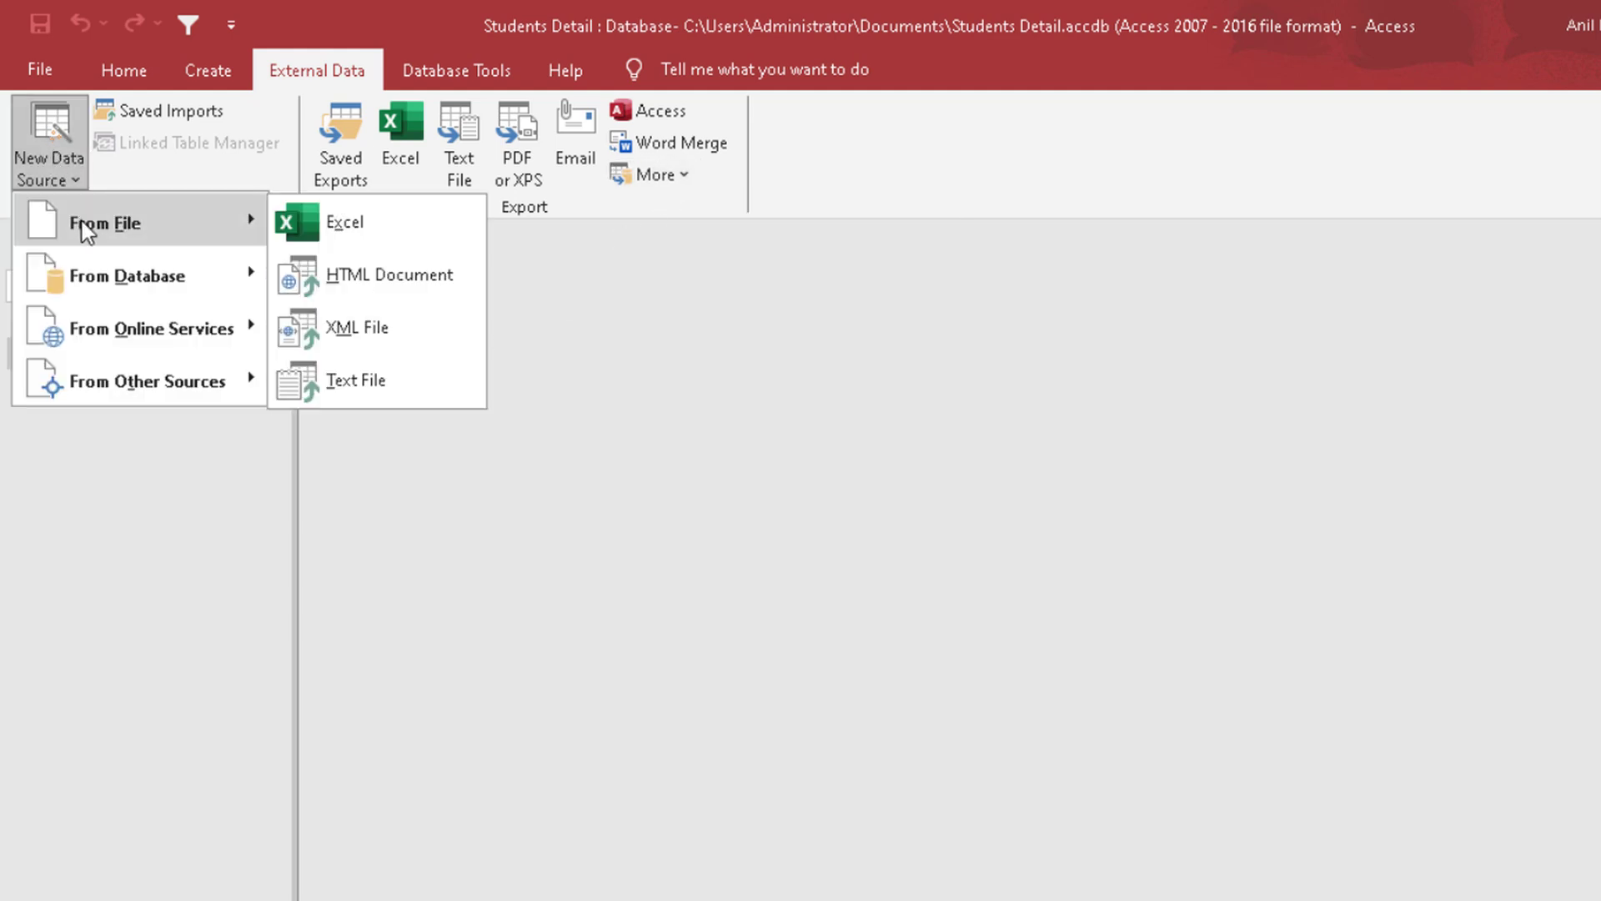
pyautogui.click(382, 287)
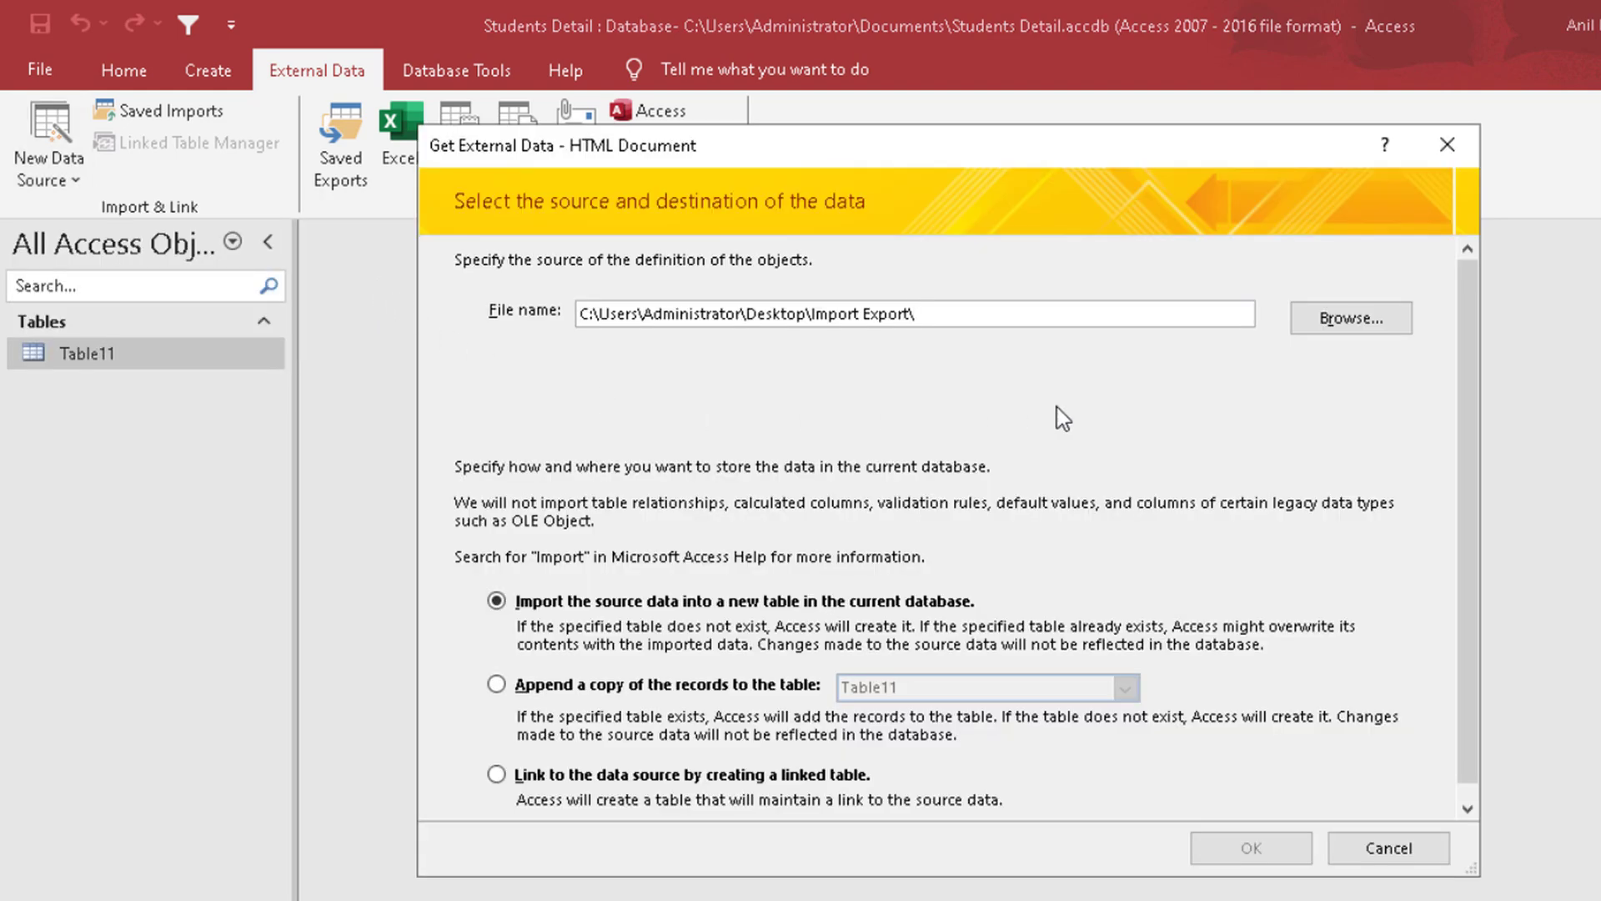
pyautogui.click(1351, 318)
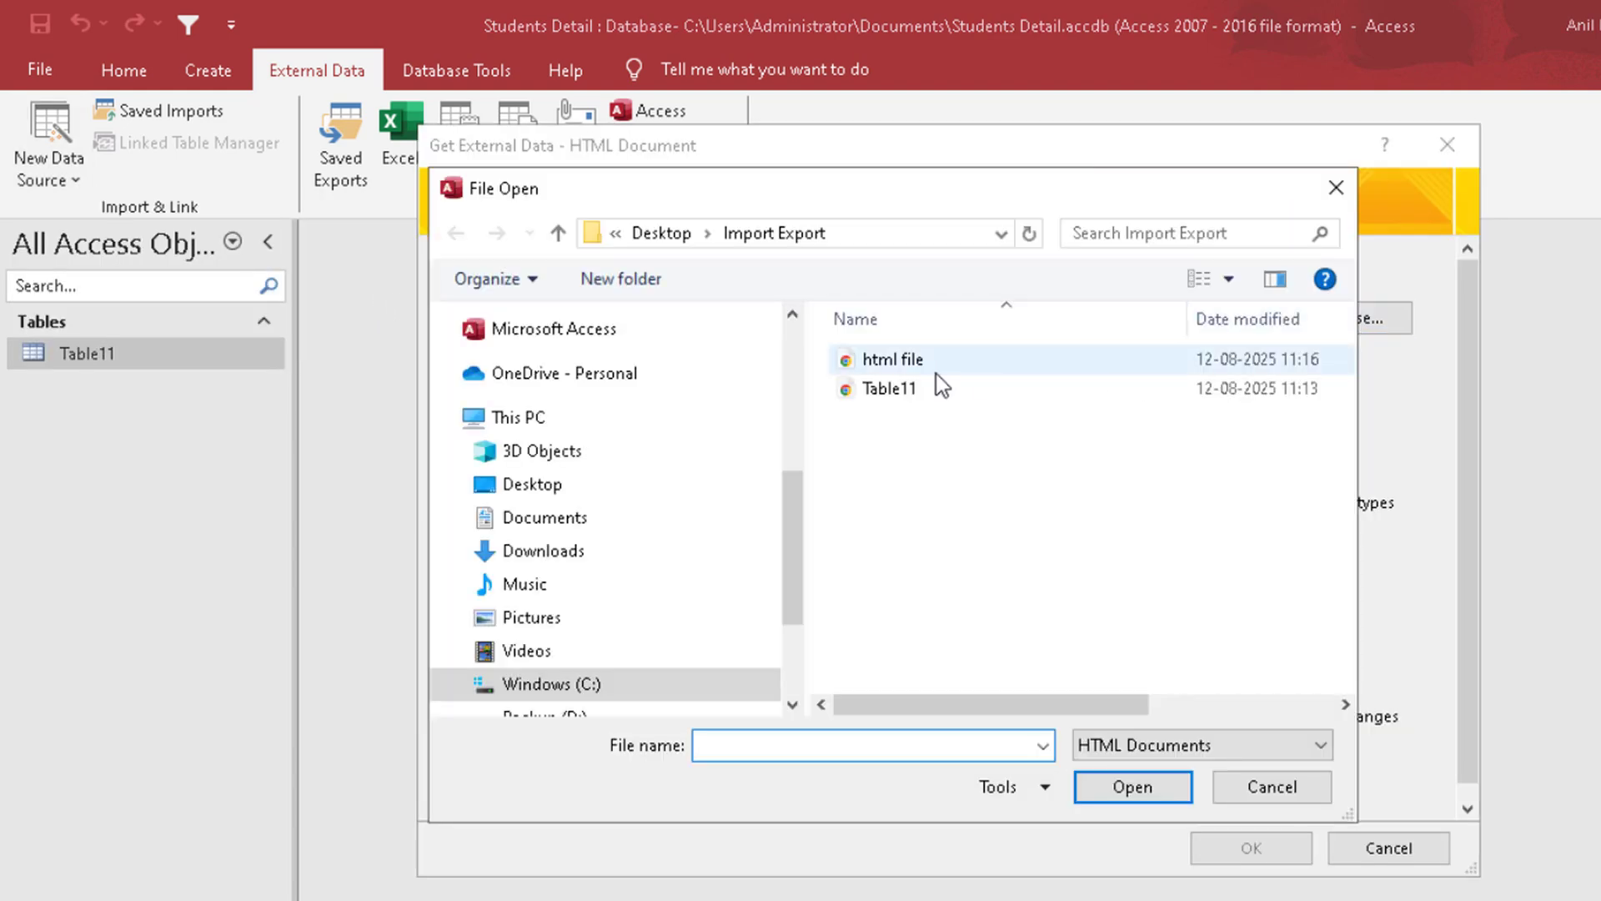
pyautogui.click(920, 359)
pyautogui.doubleClick(920, 359)
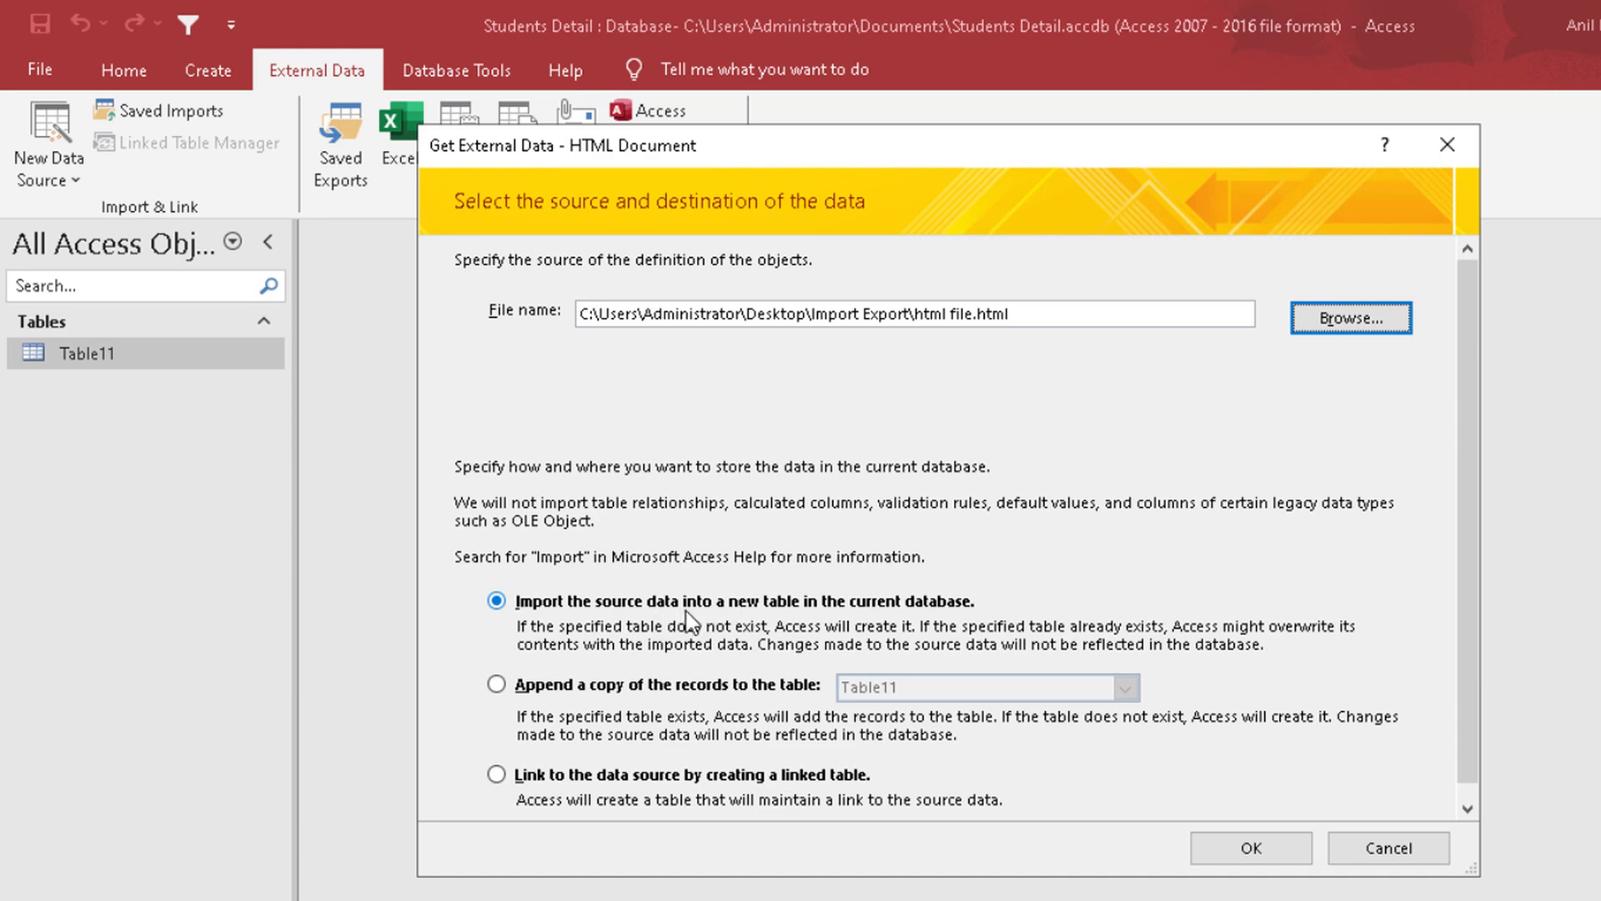
pyautogui.click(1265, 844)
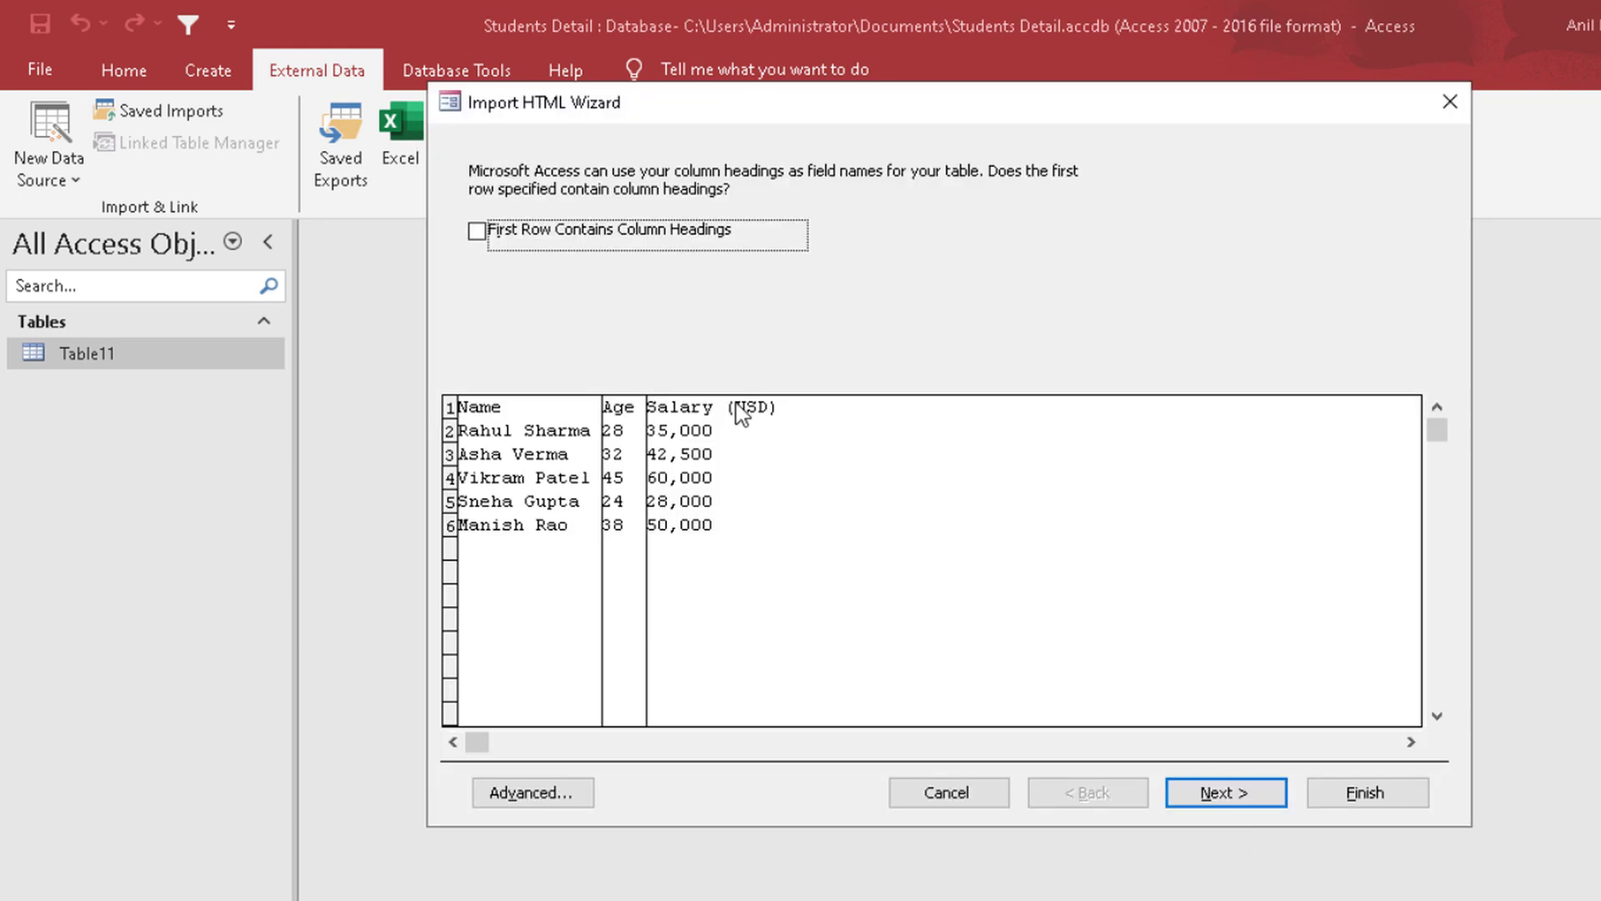
# Step: Use the first row as column headings, keep the default field options and let Access add the primary key
pyautogui.click(476, 231)
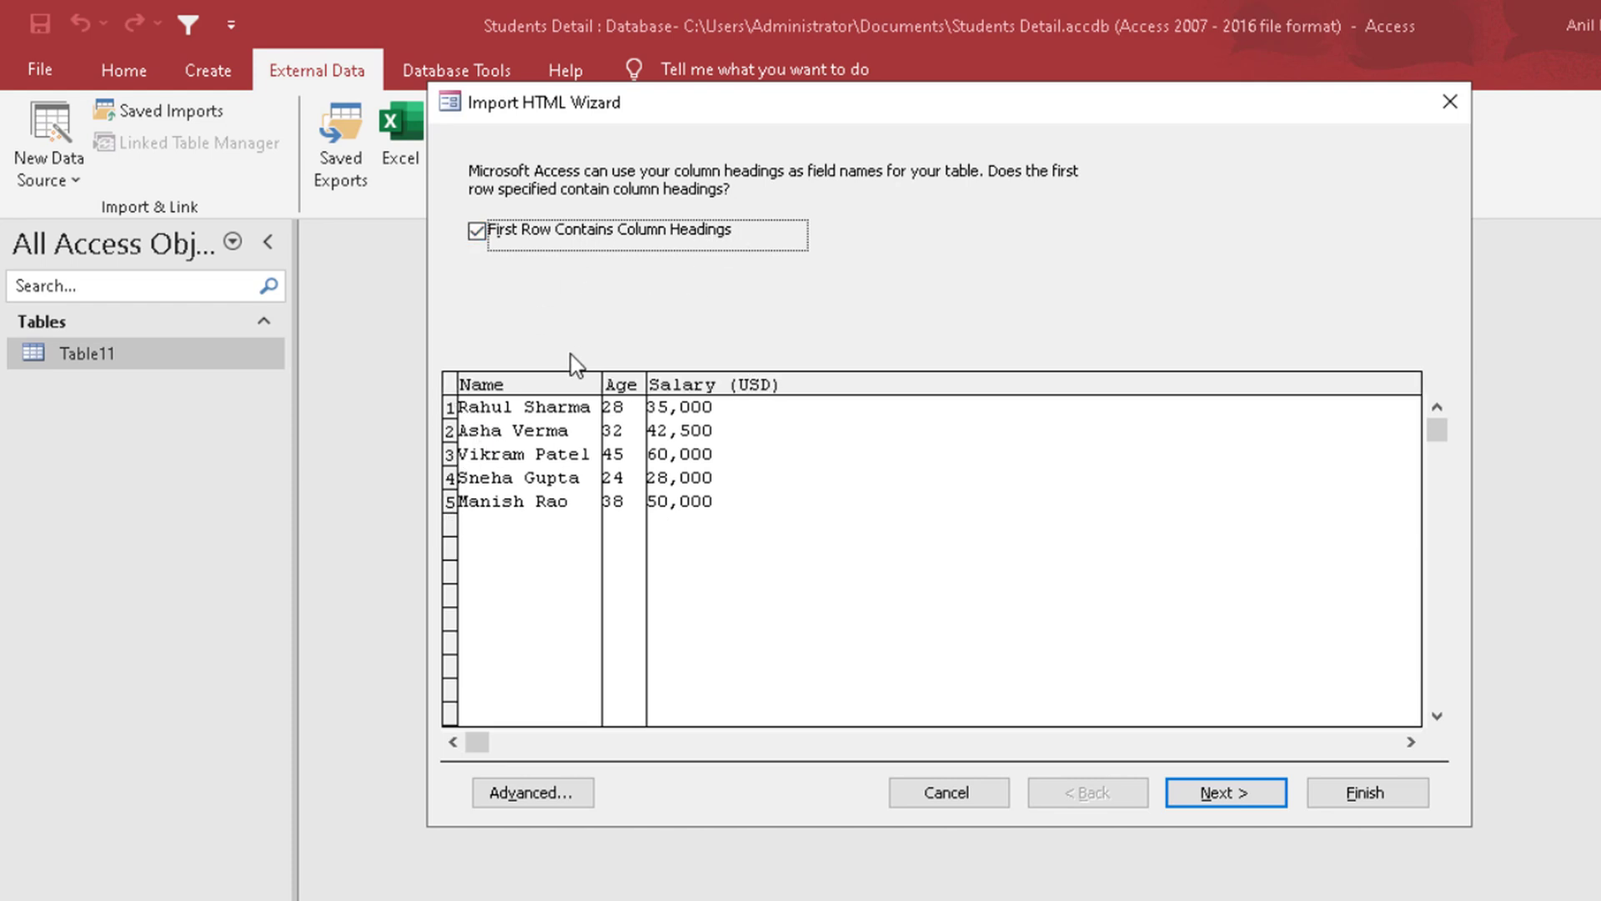
pyautogui.click(1239, 794)
pyautogui.click(1239, 794)
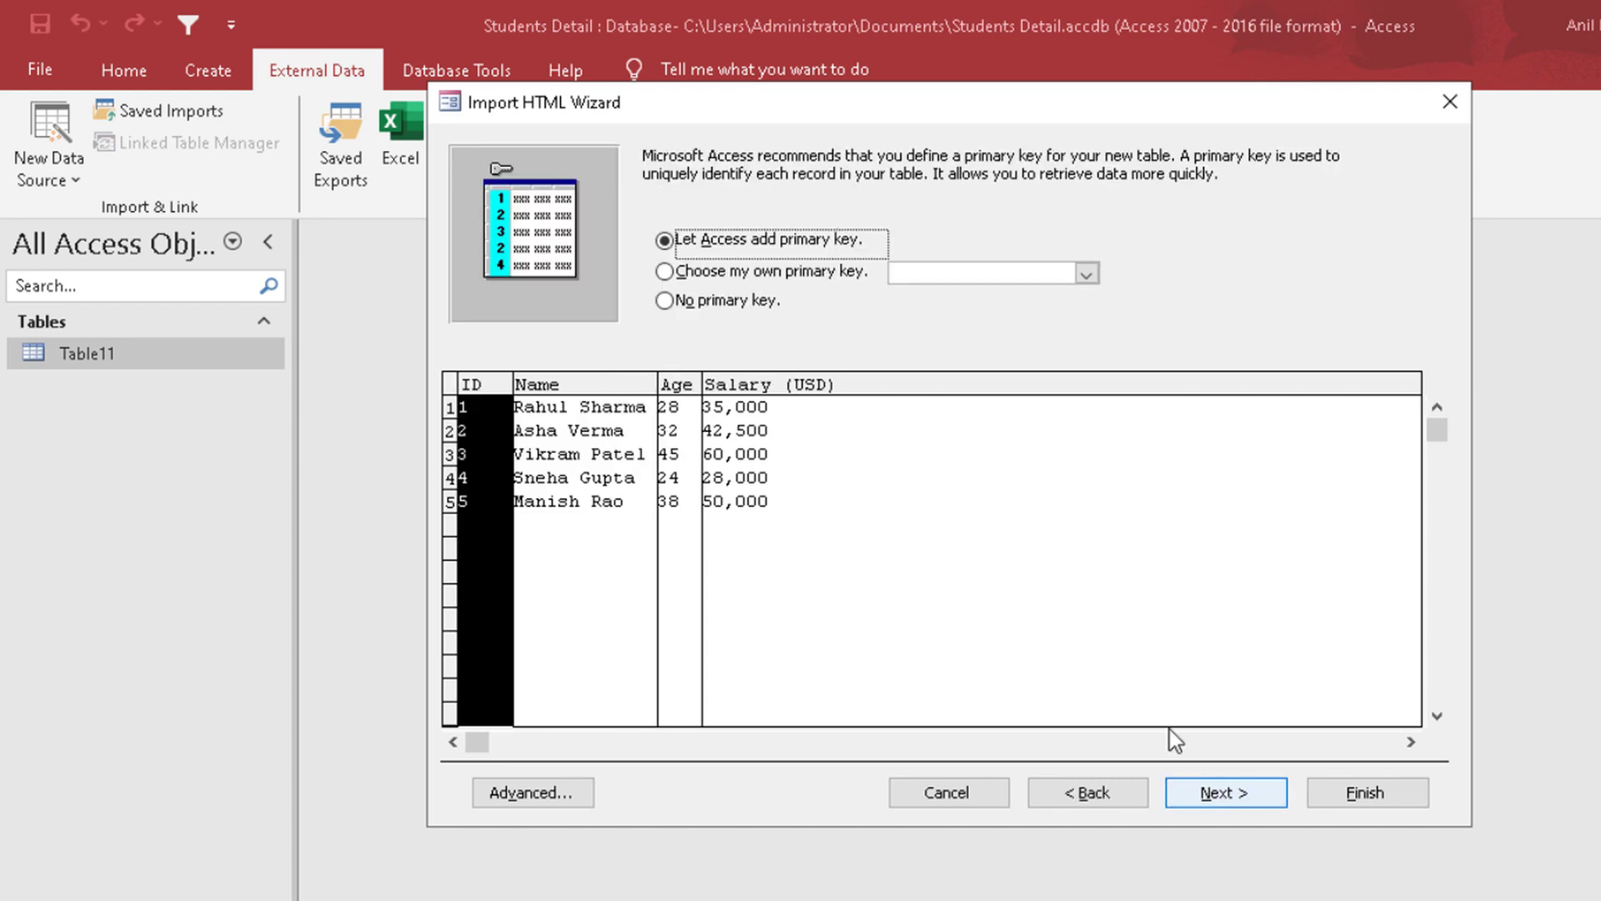
pyautogui.click(665, 271)
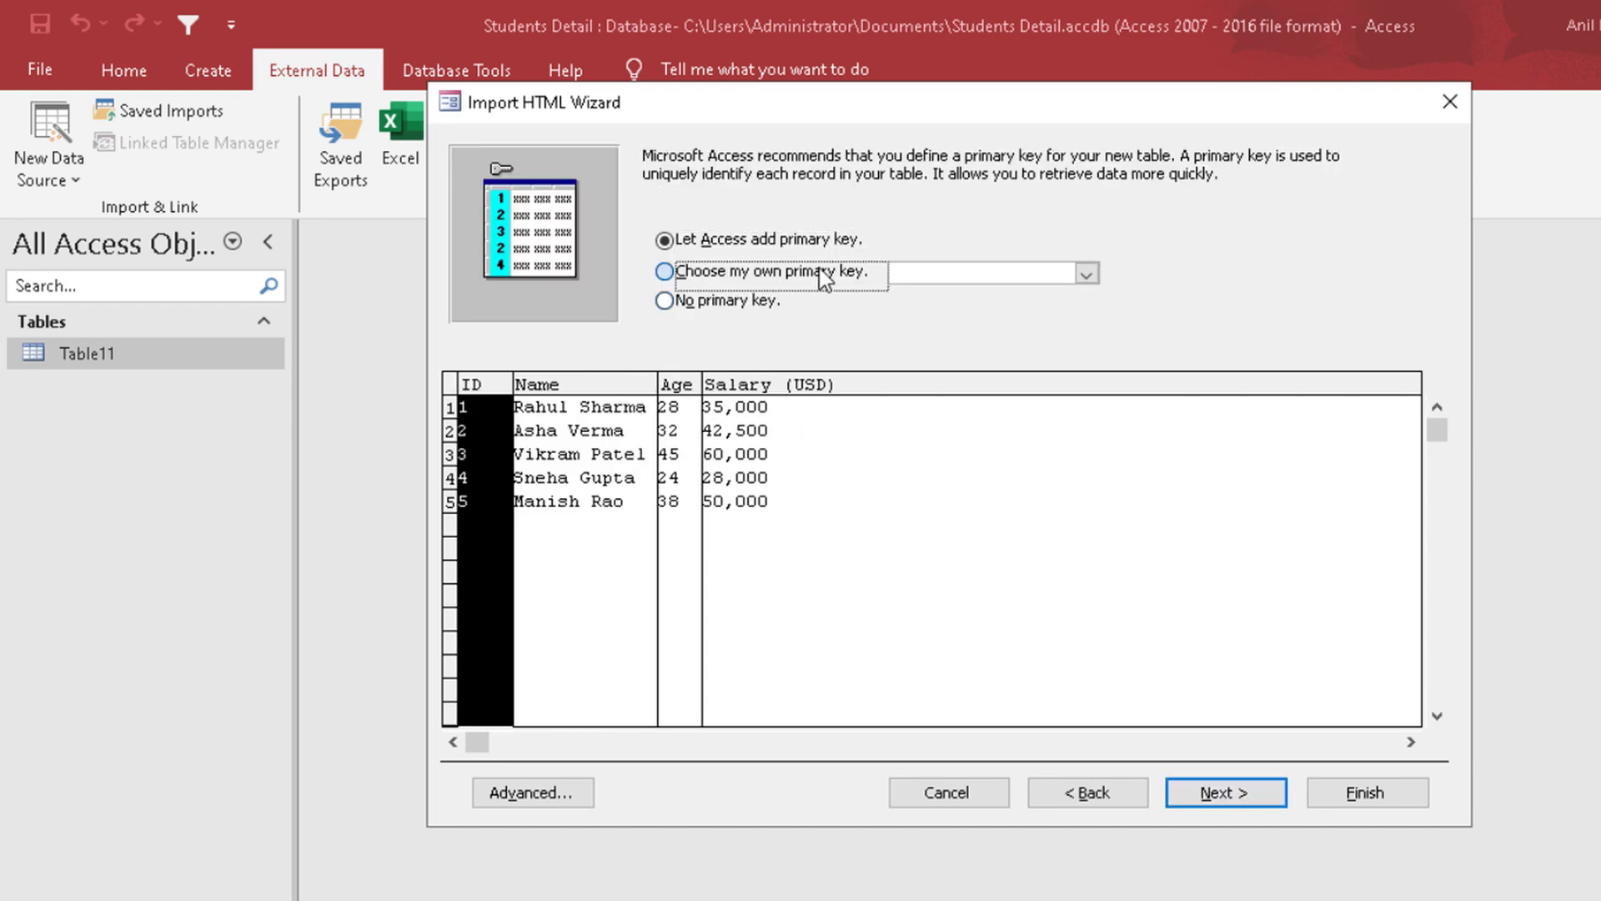
pyautogui.click(1071, 271)
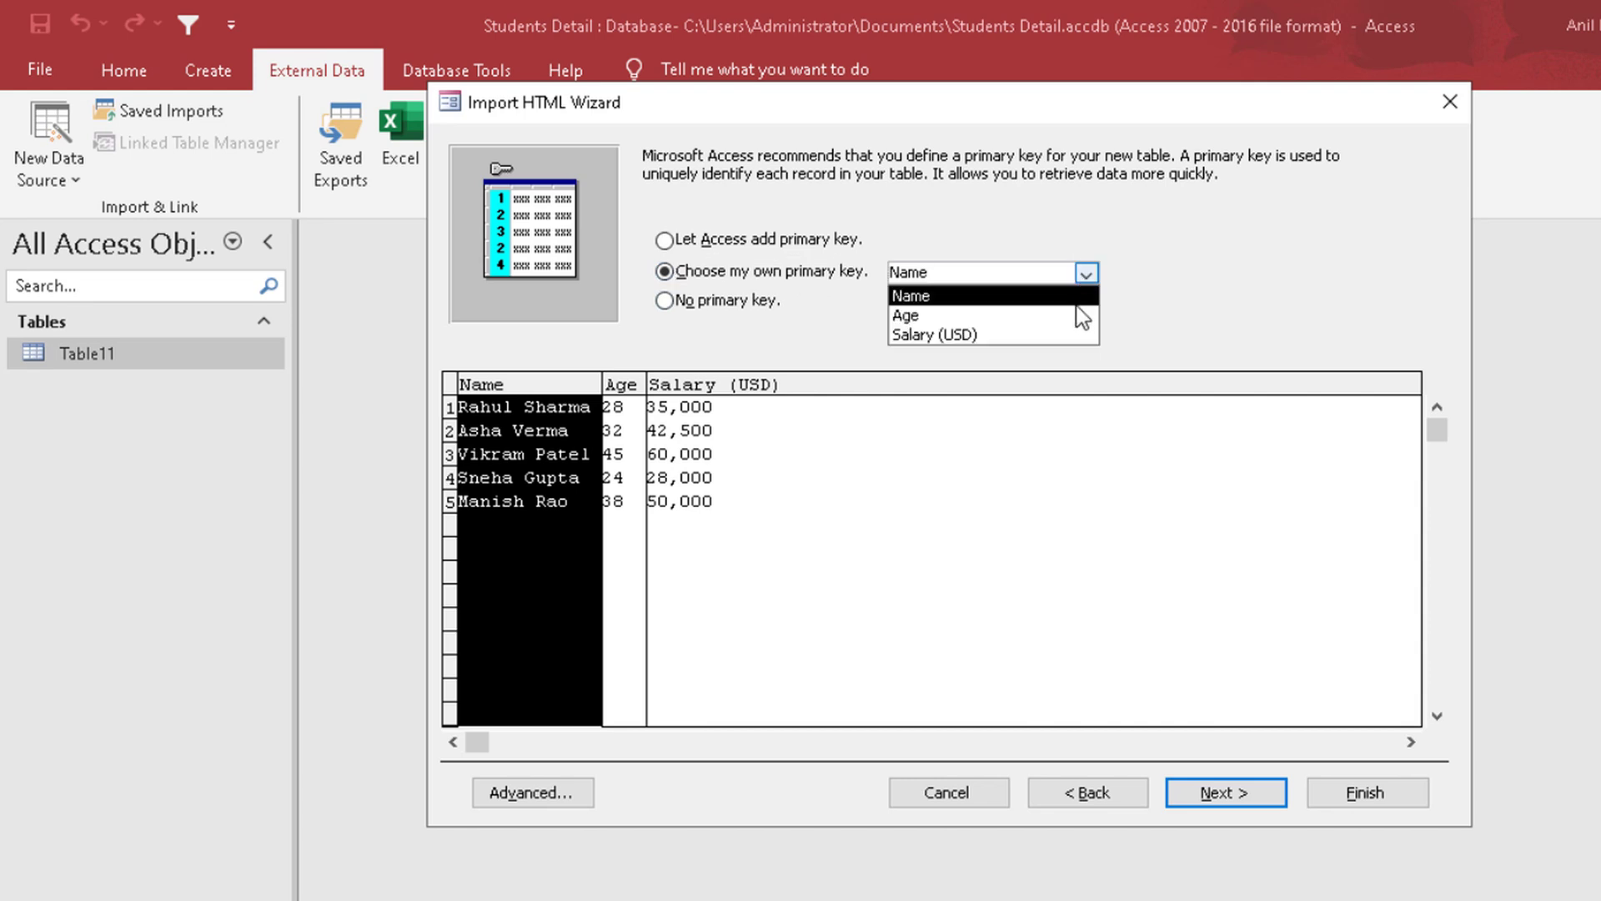
pyautogui.click(665, 240)
pyautogui.click(1219, 798)
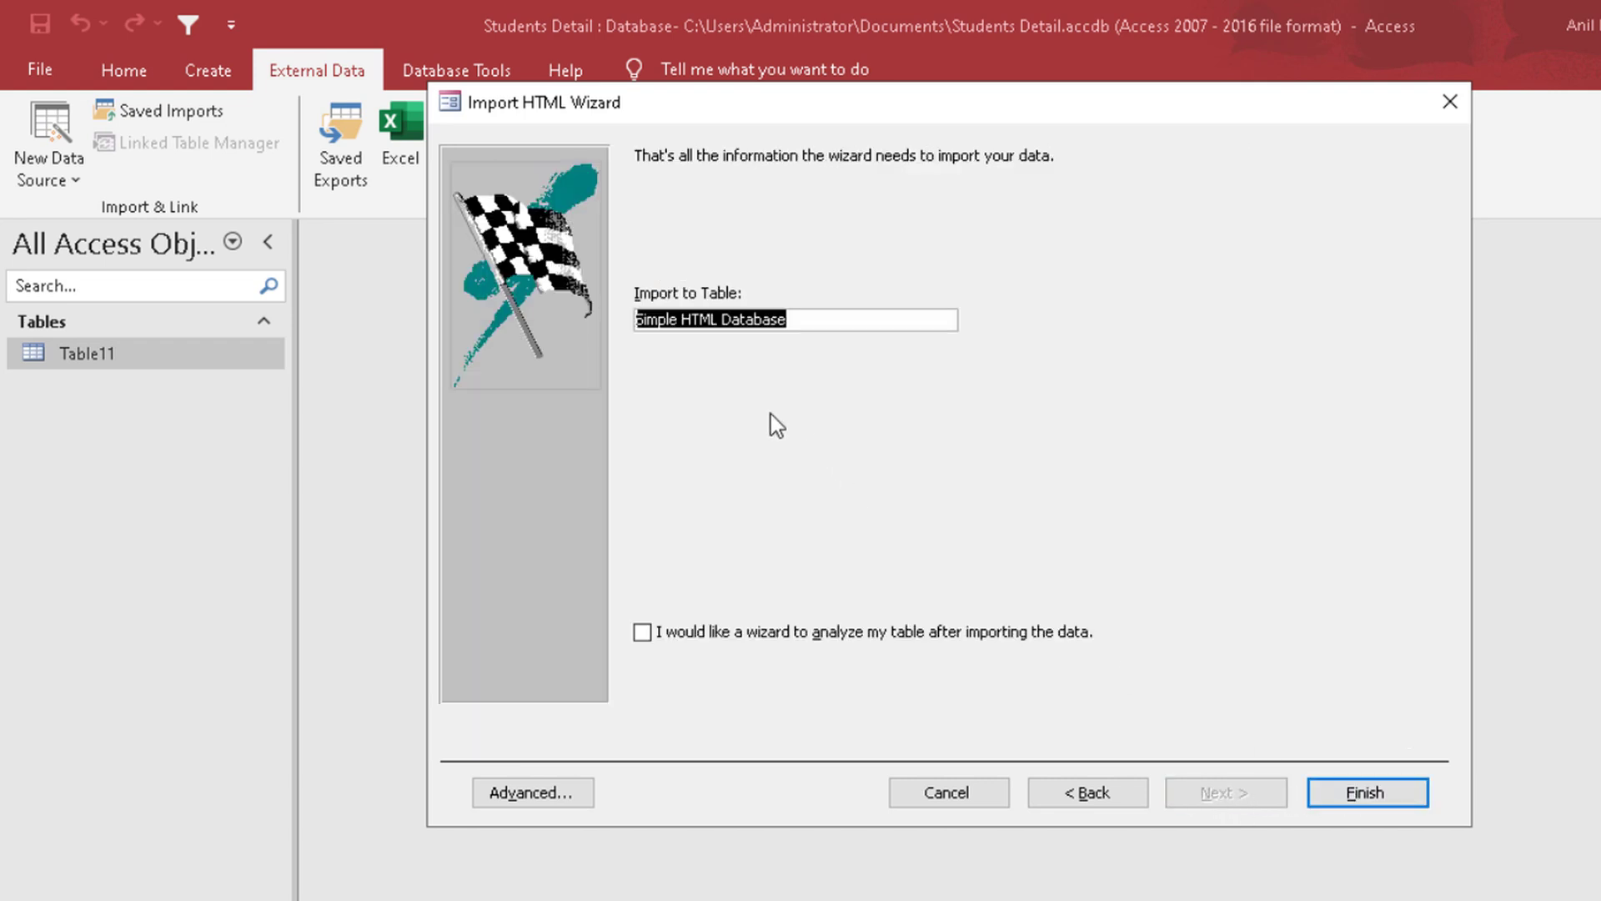
# Step: Import the data to a table named Table02HTML without saving the import steps, and open that table
pyautogui.write('Table')
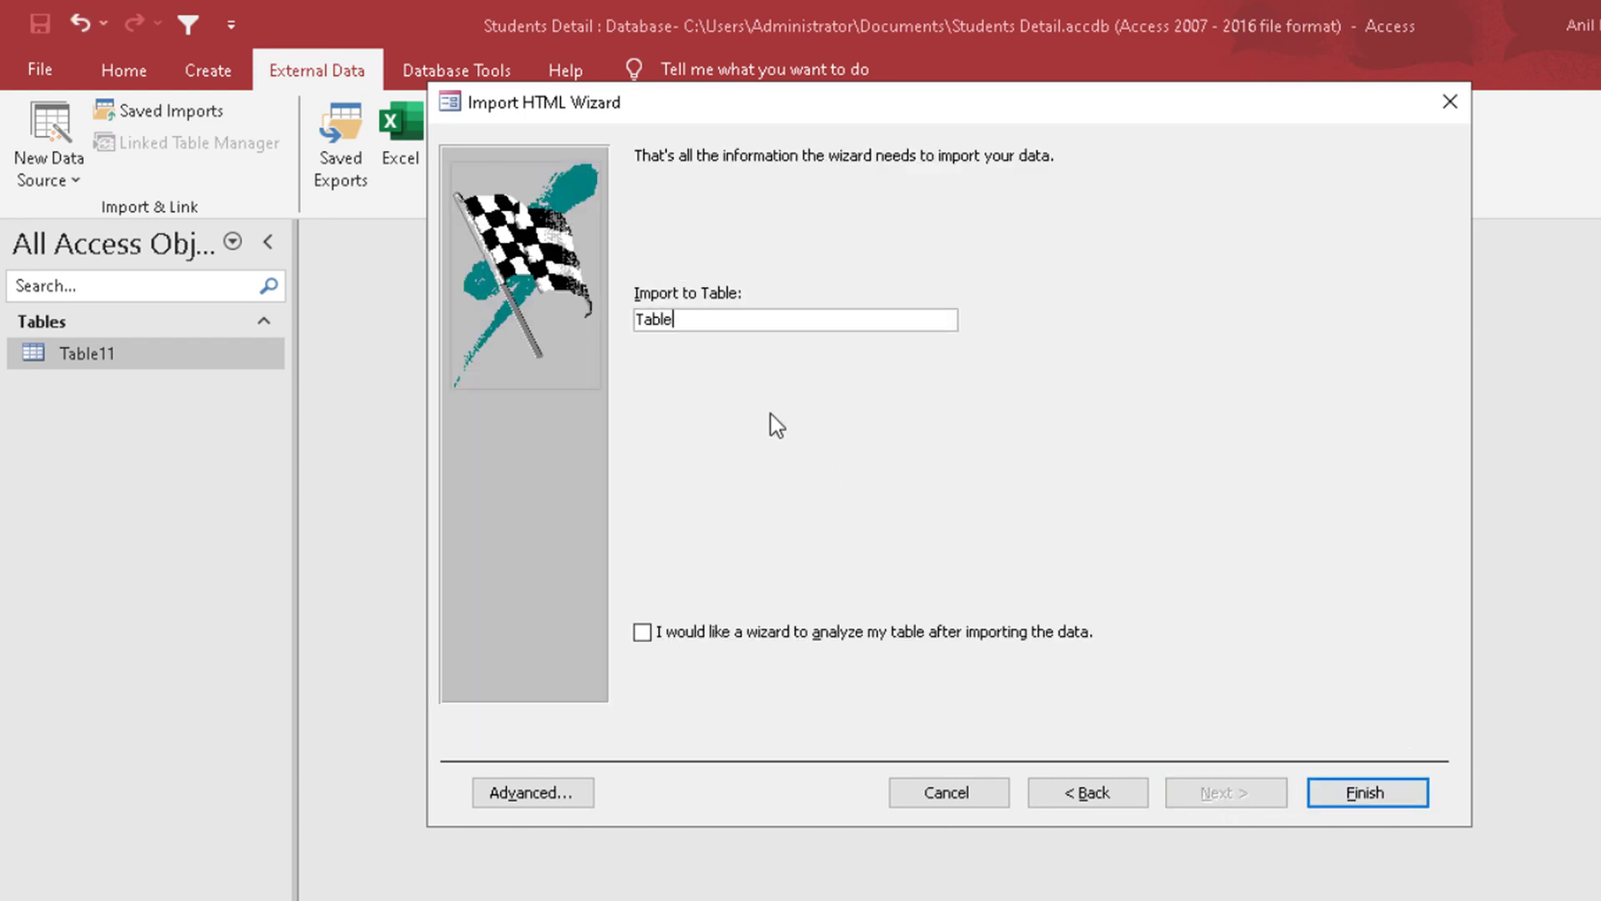
pyautogui.write('02HTML')
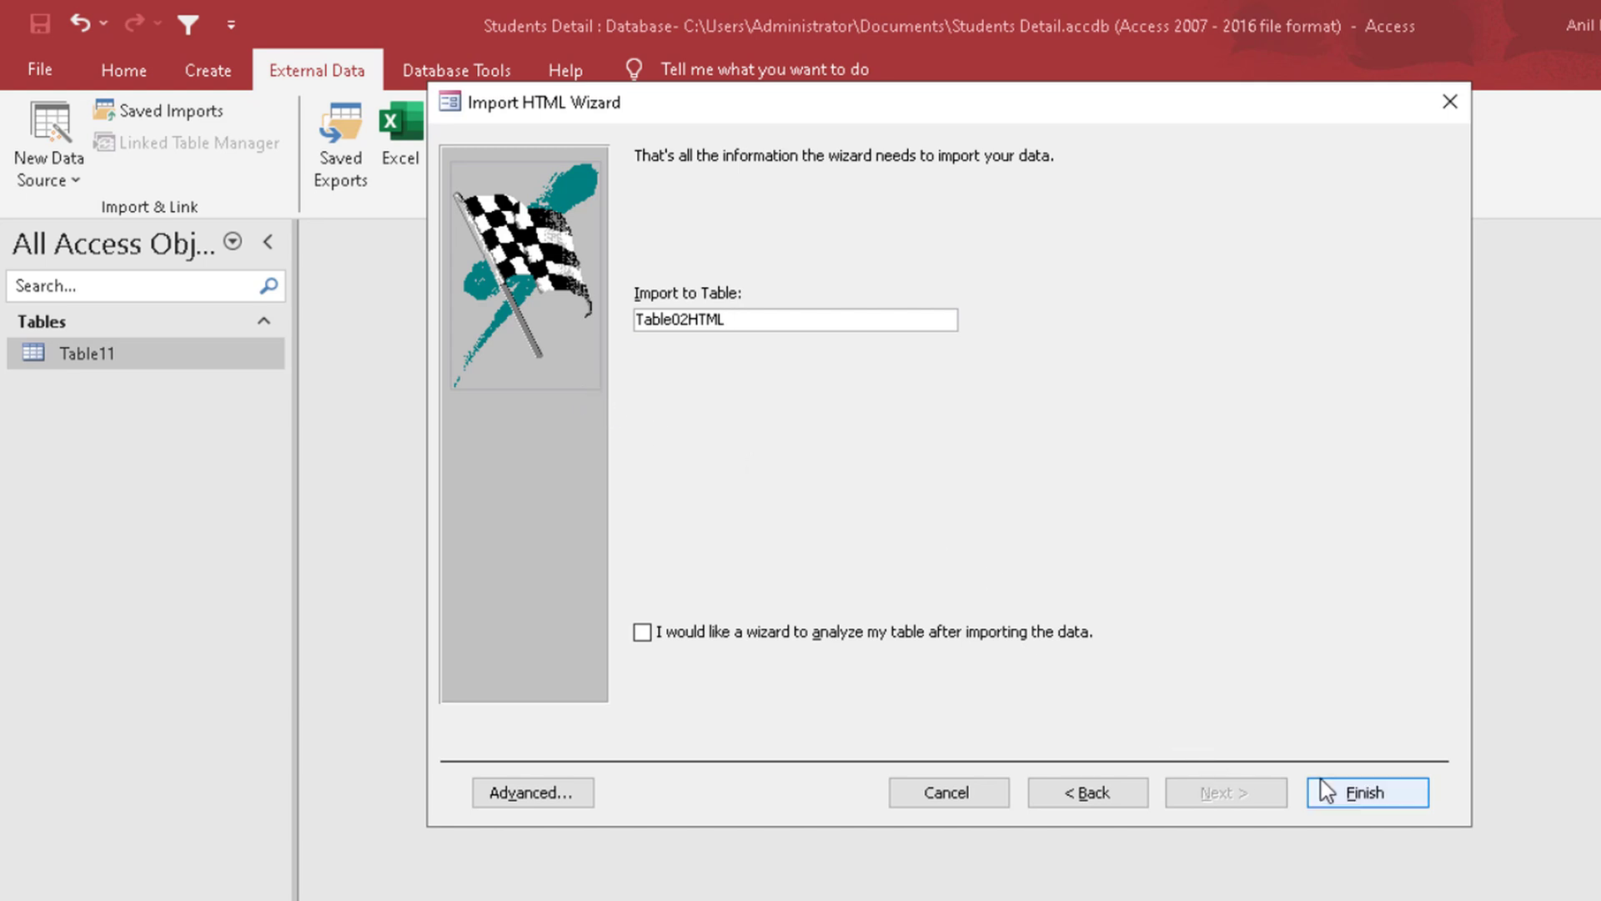
pyautogui.click(1368, 792)
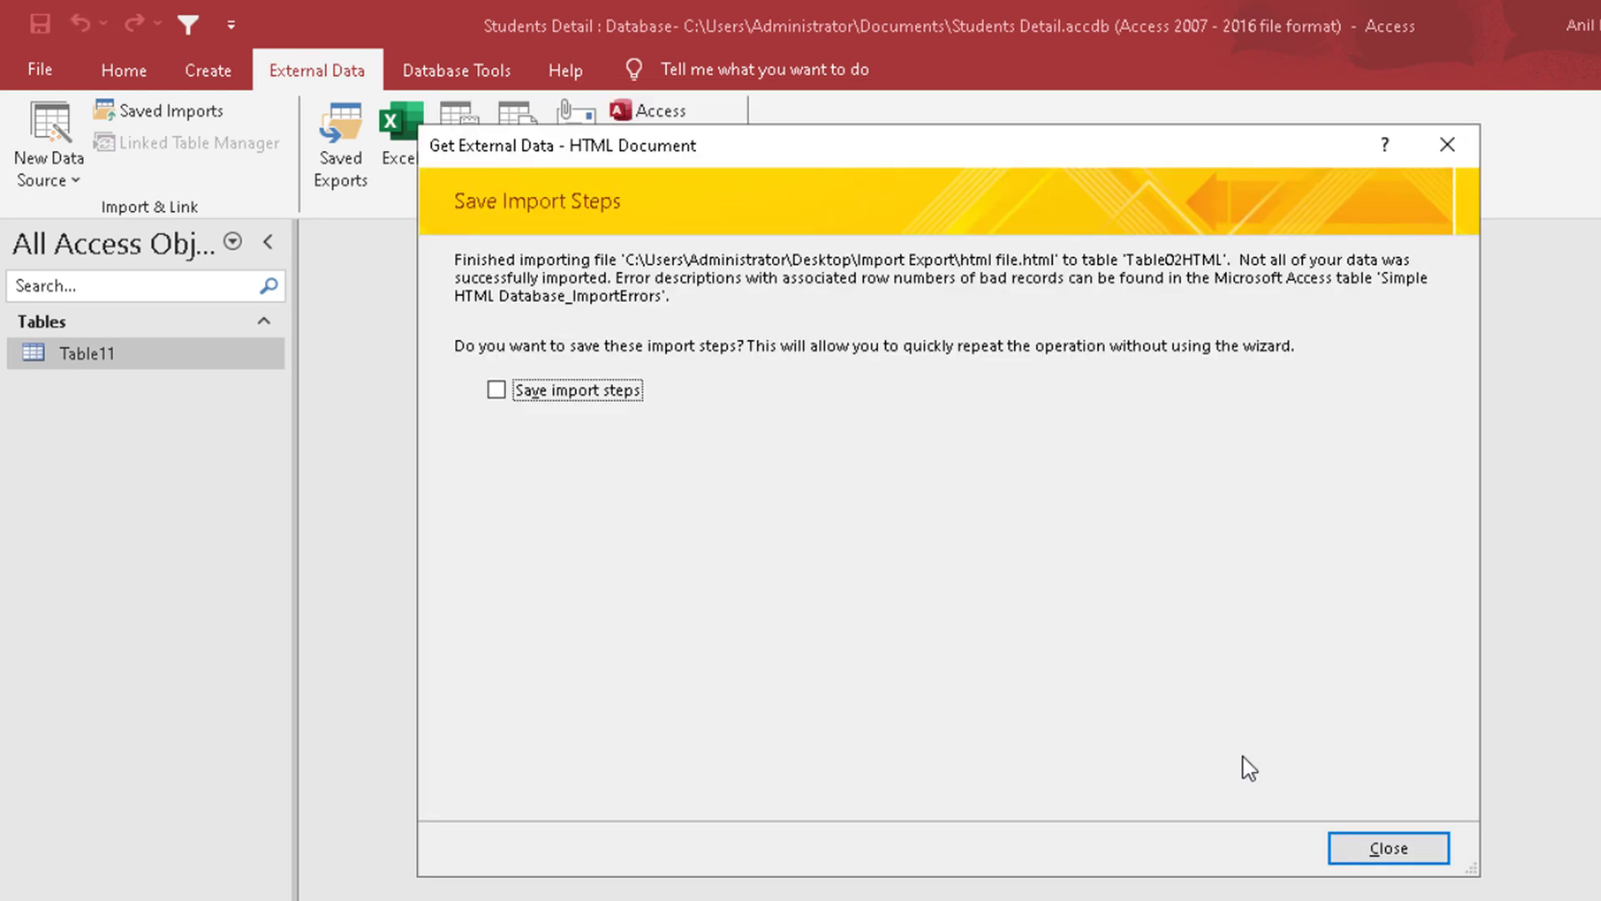
pyautogui.click(1390, 847)
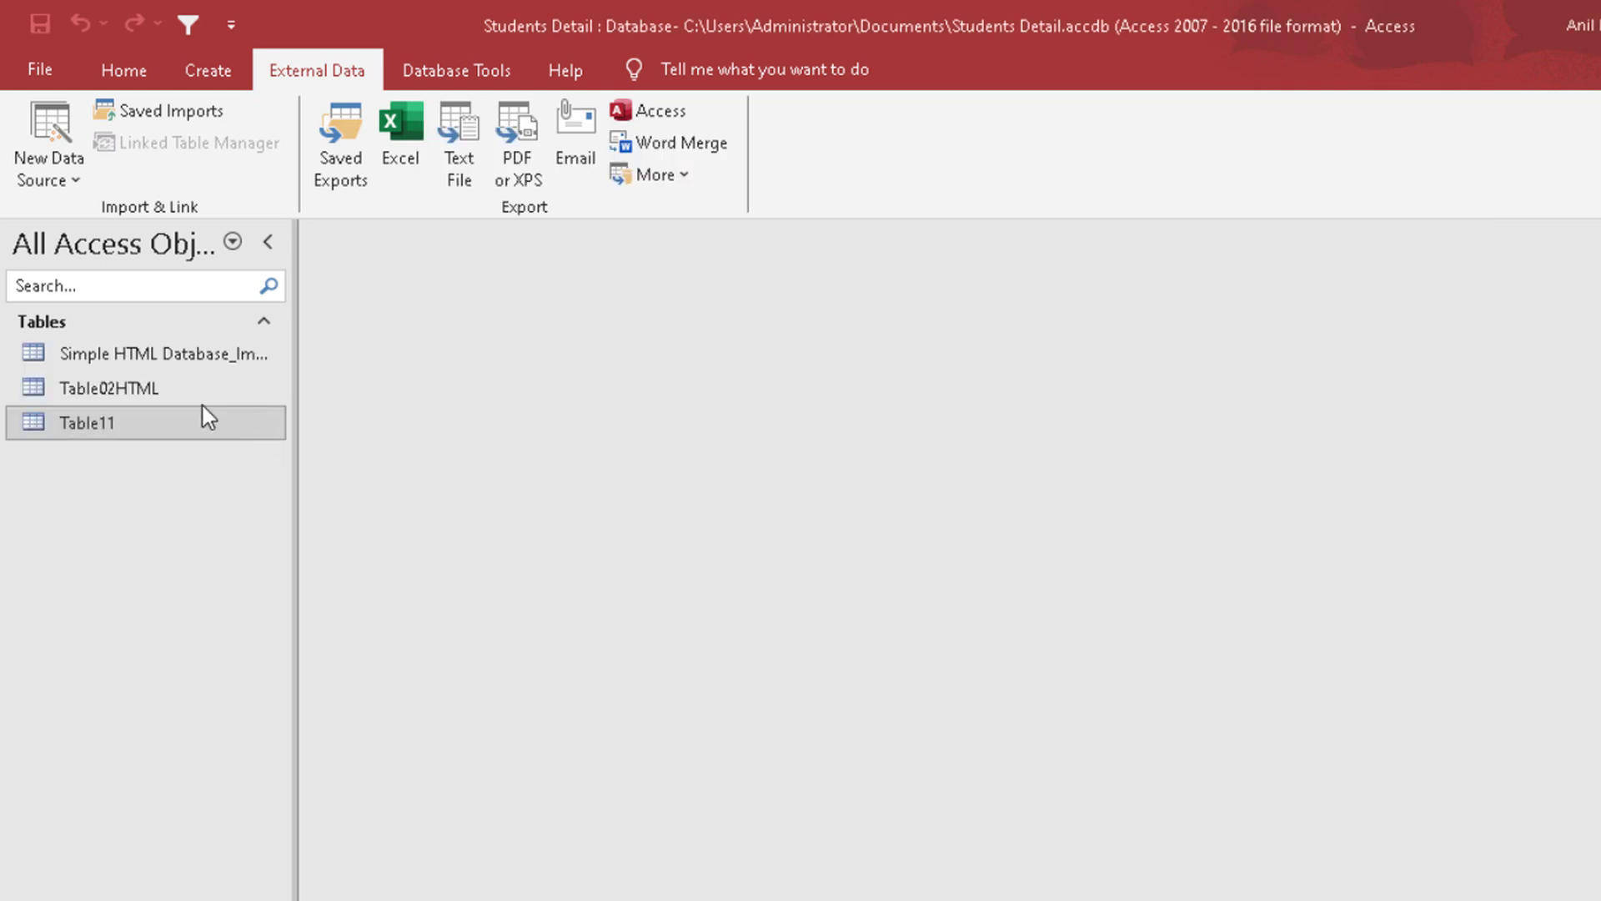
pyautogui.doubleClick(189, 392)
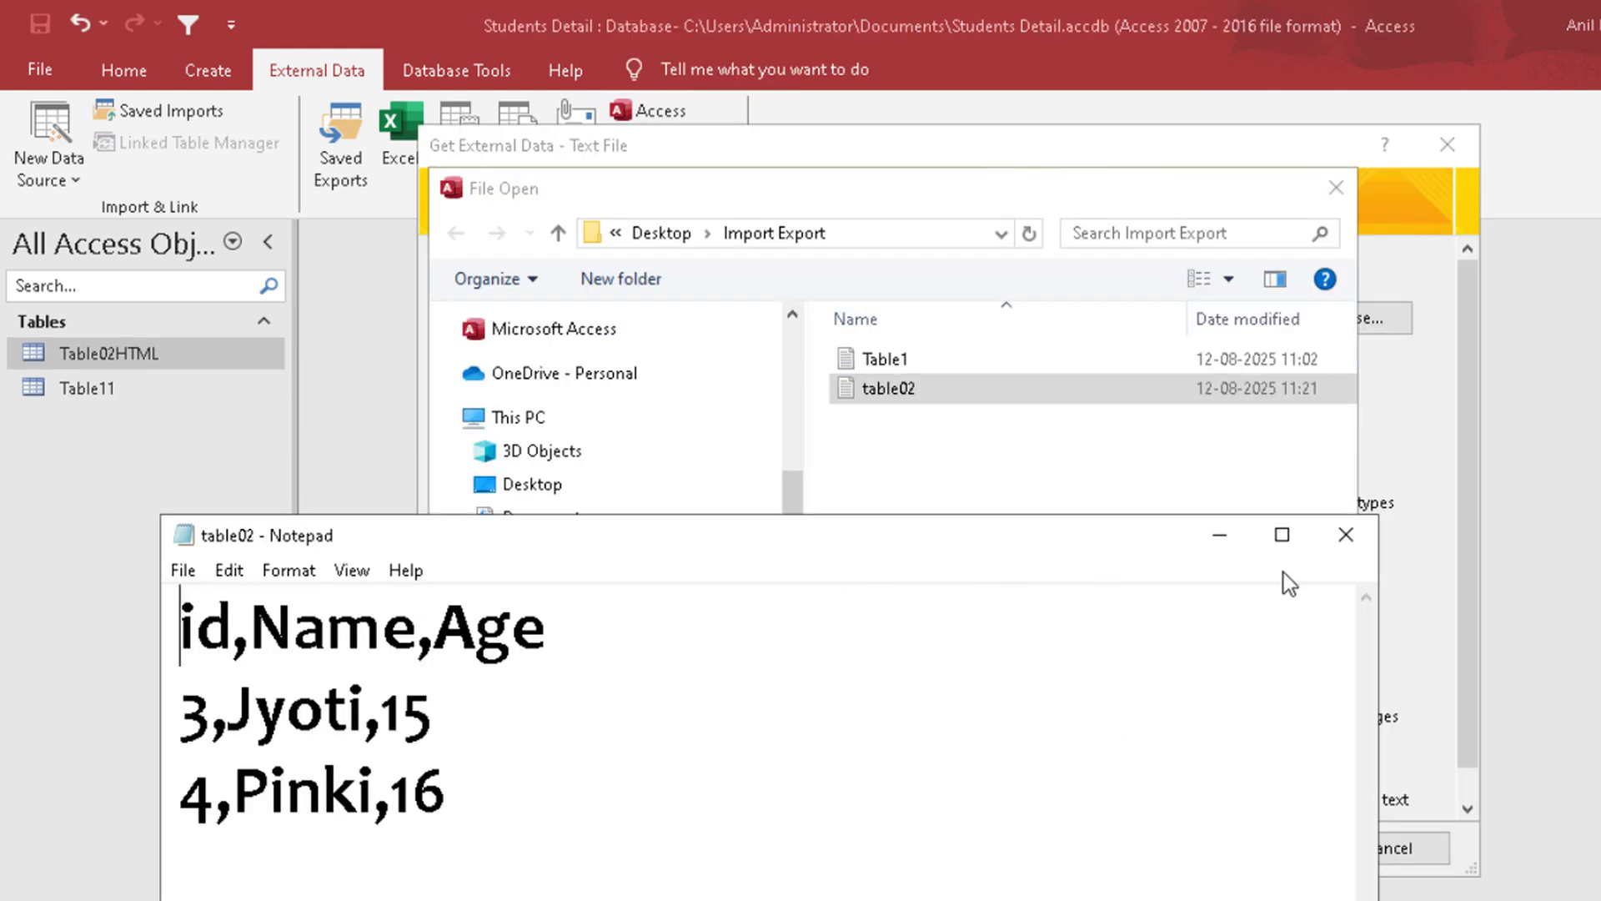
# Step: Append the comma-delimited records of table02.txt to Table02HTML without saving the import steps, and open that table
pyautogui.click(1332, 533)
pyautogui.click(1112, 777)
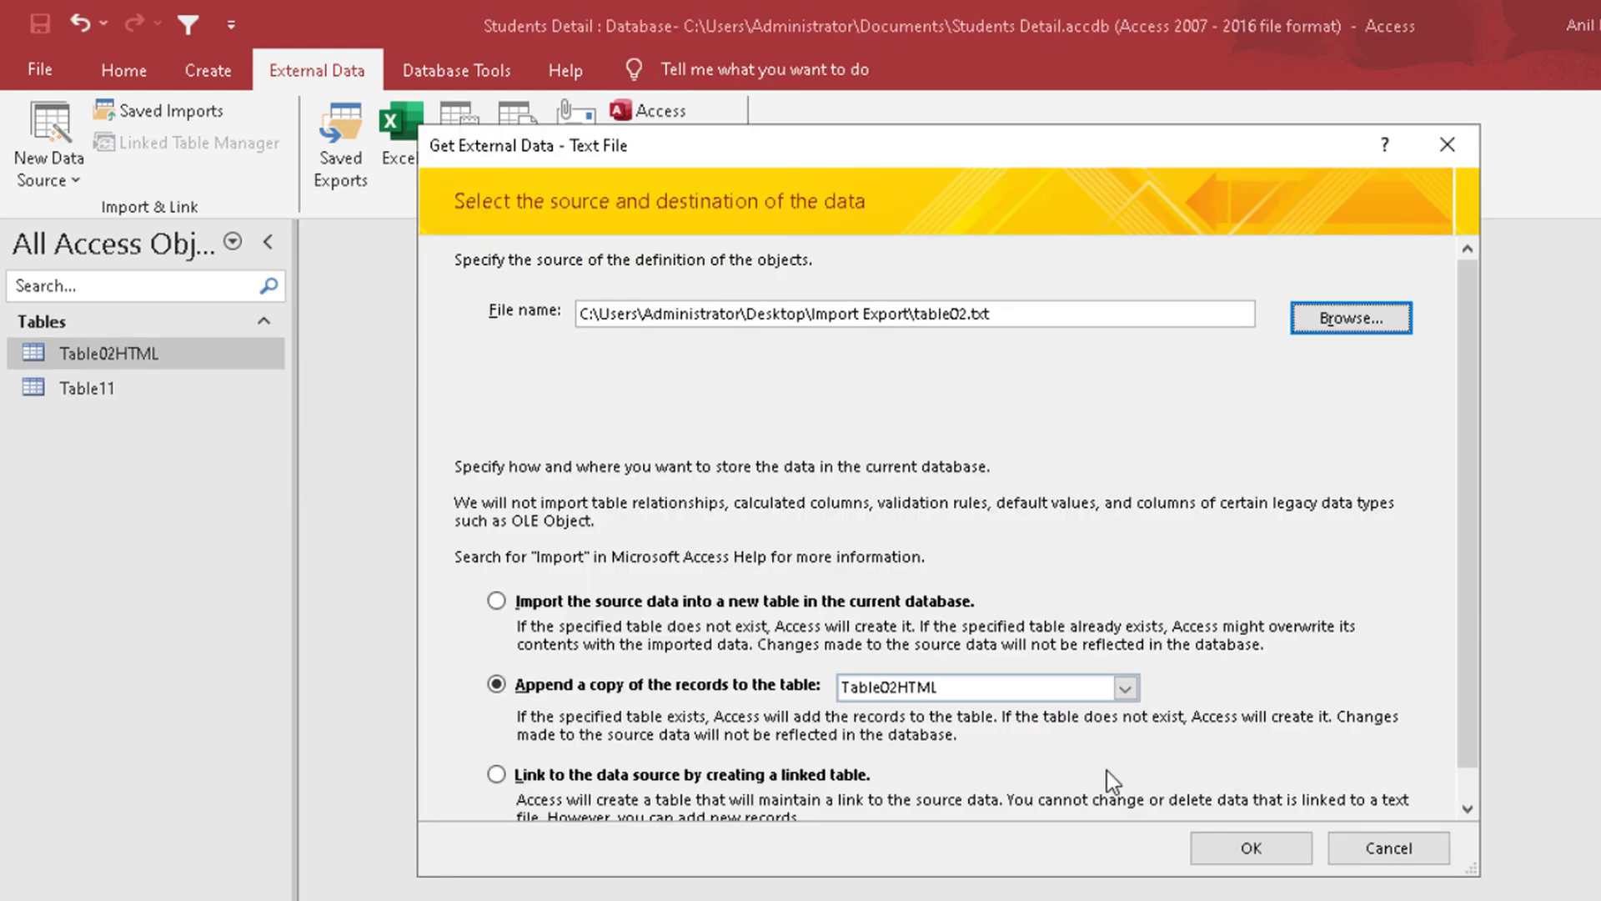
pyautogui.click(1238, 848)
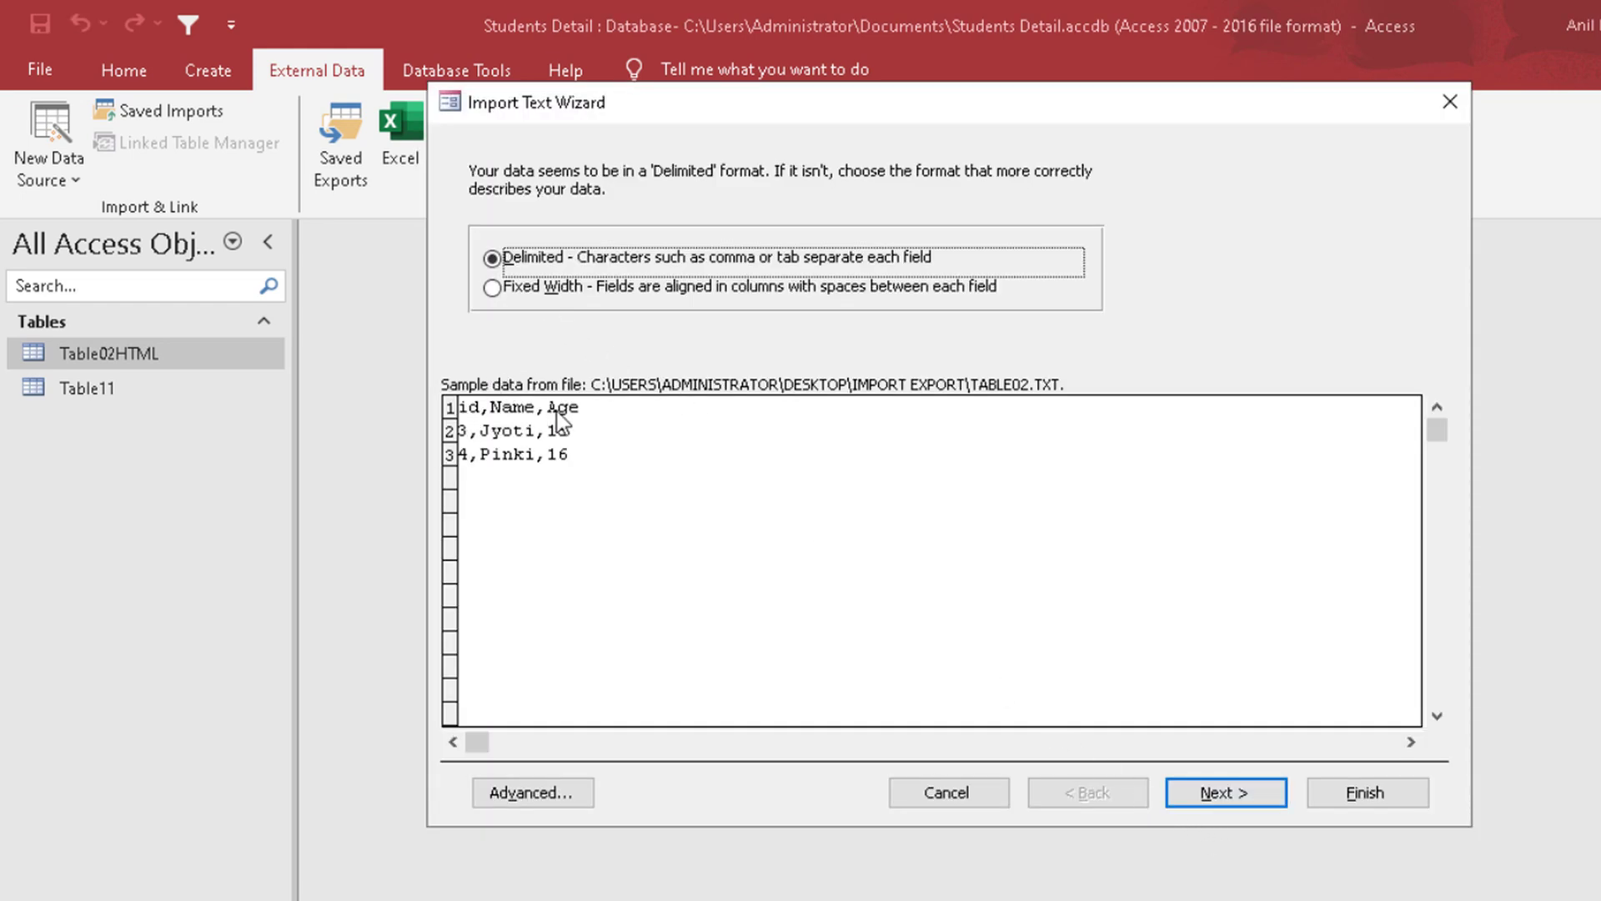
pyautogui.click(1216, 793)
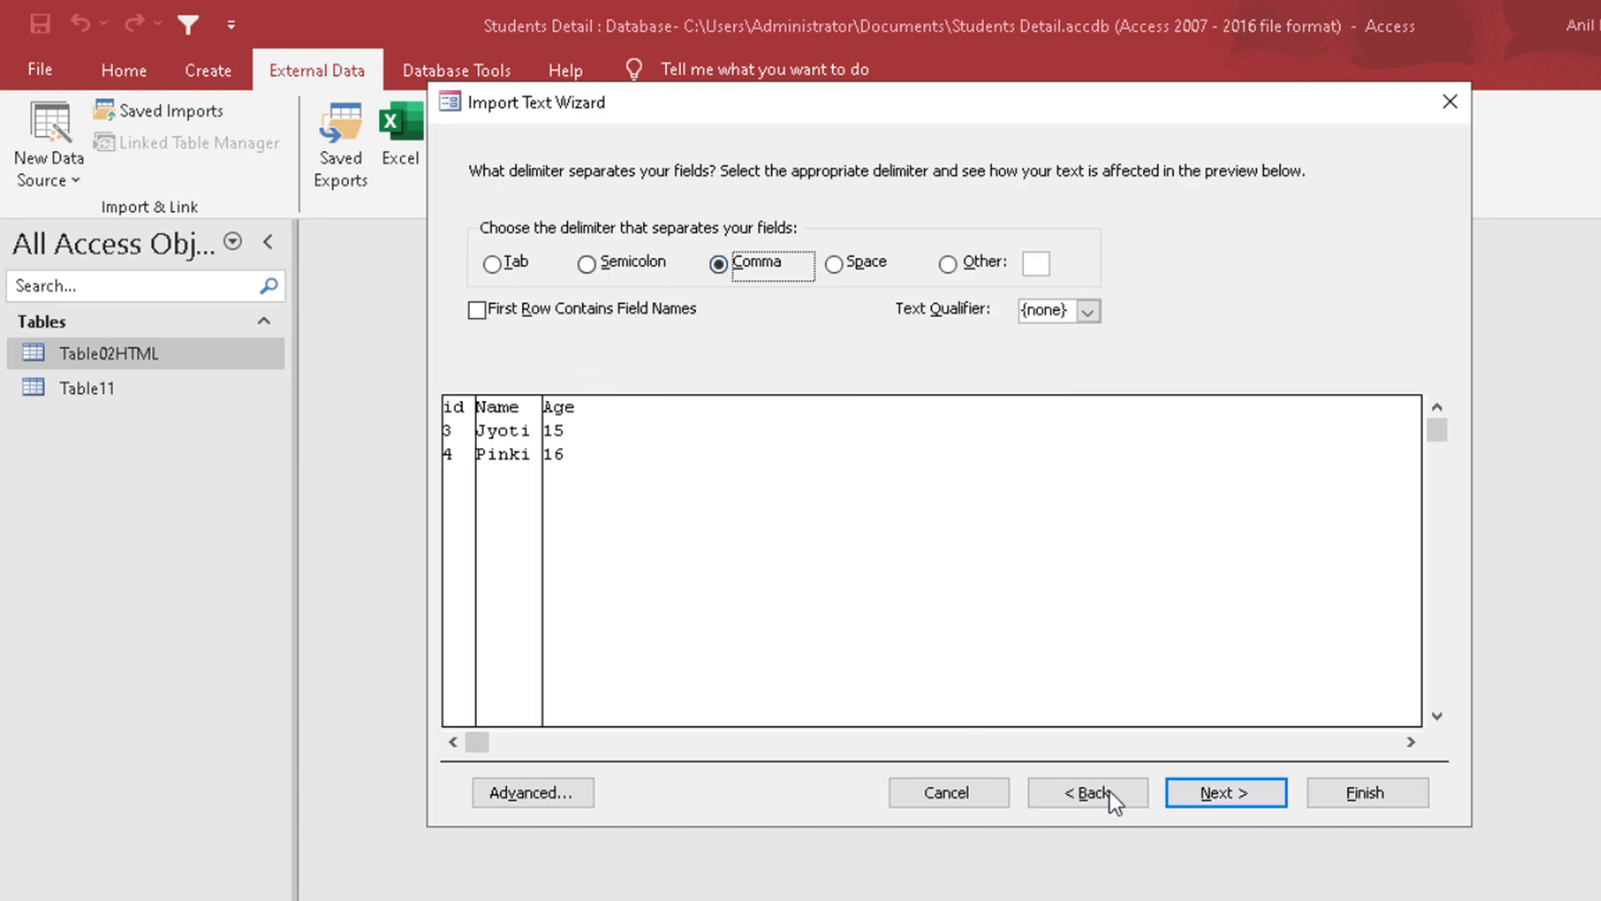
pyautogui.click(1186, 797)
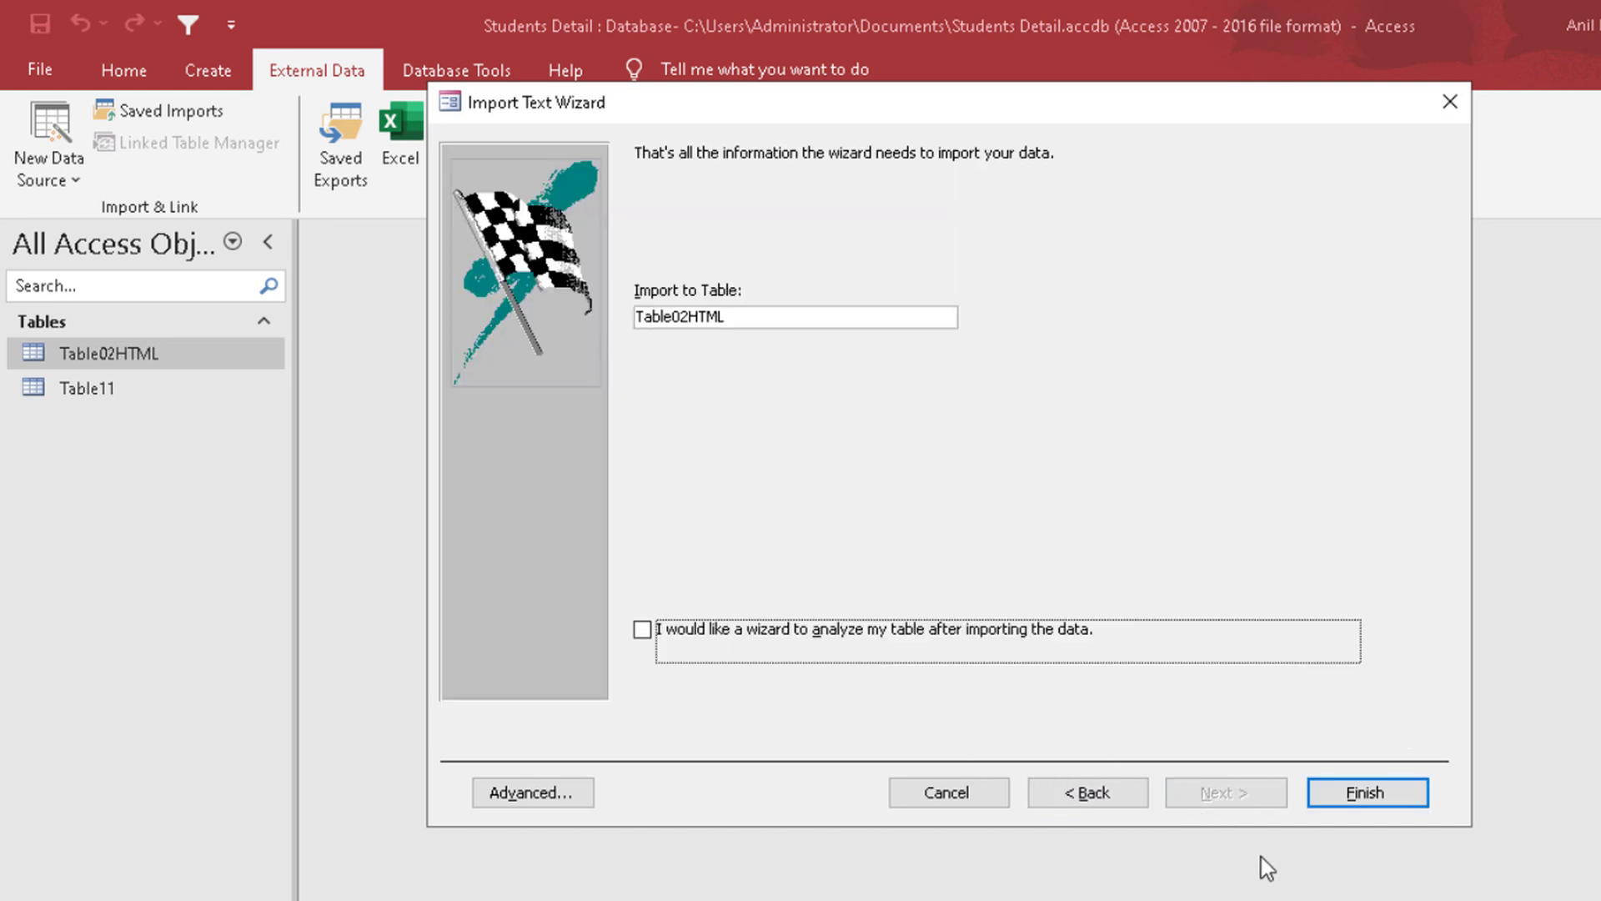
pyautogui.click(1348, 799)
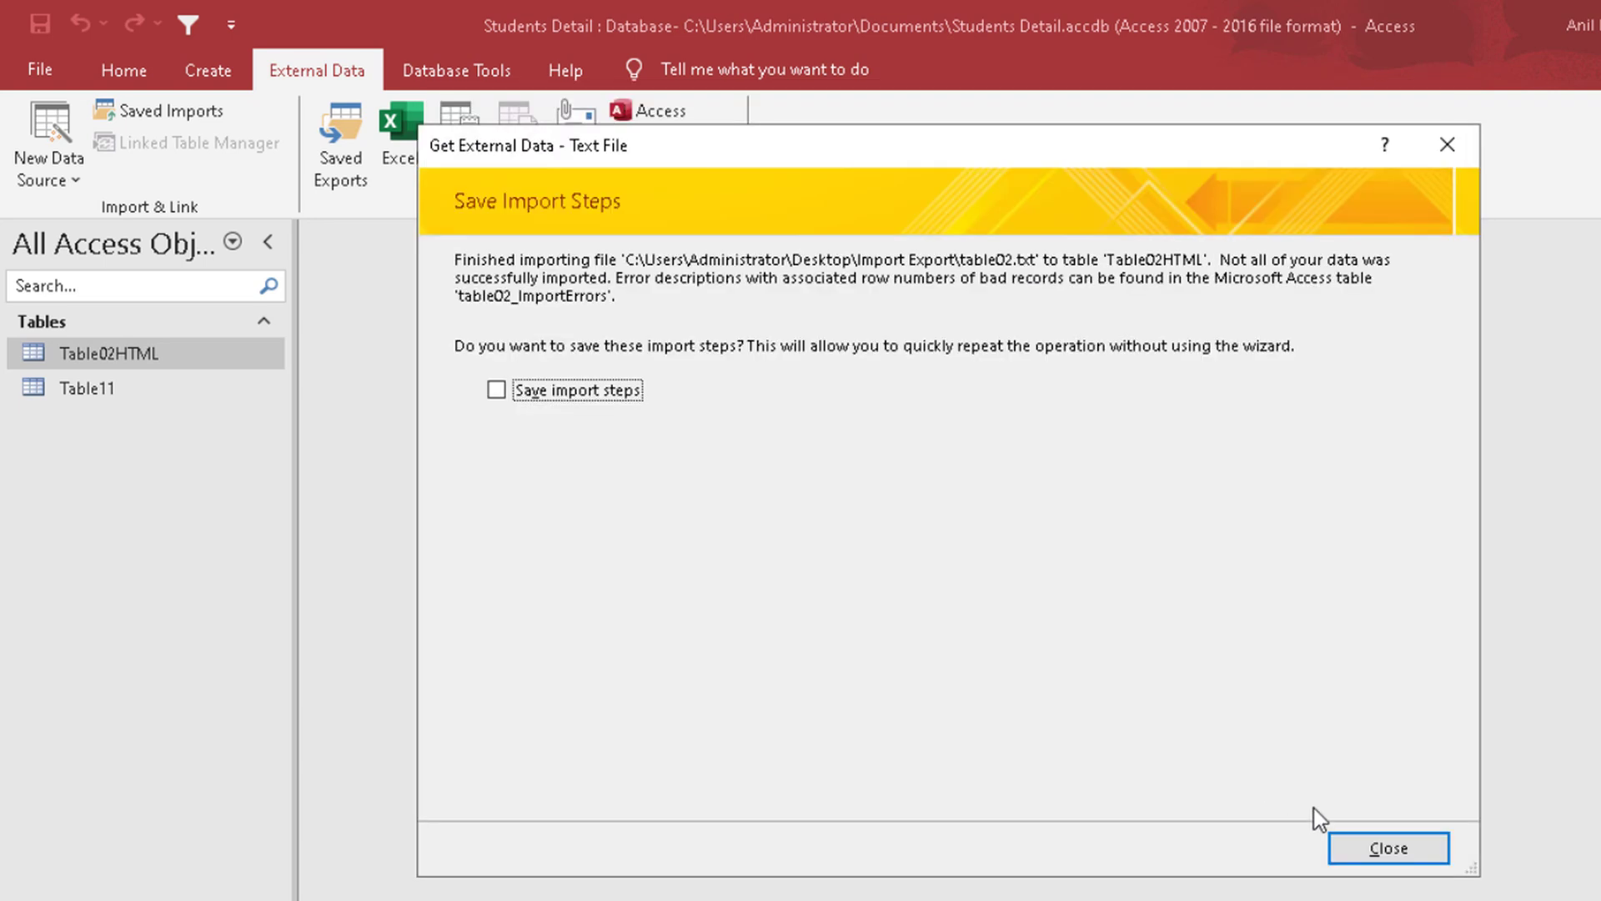
pyautogui.click(1384, 848)
pyautogui.doubleClick(208, 395)
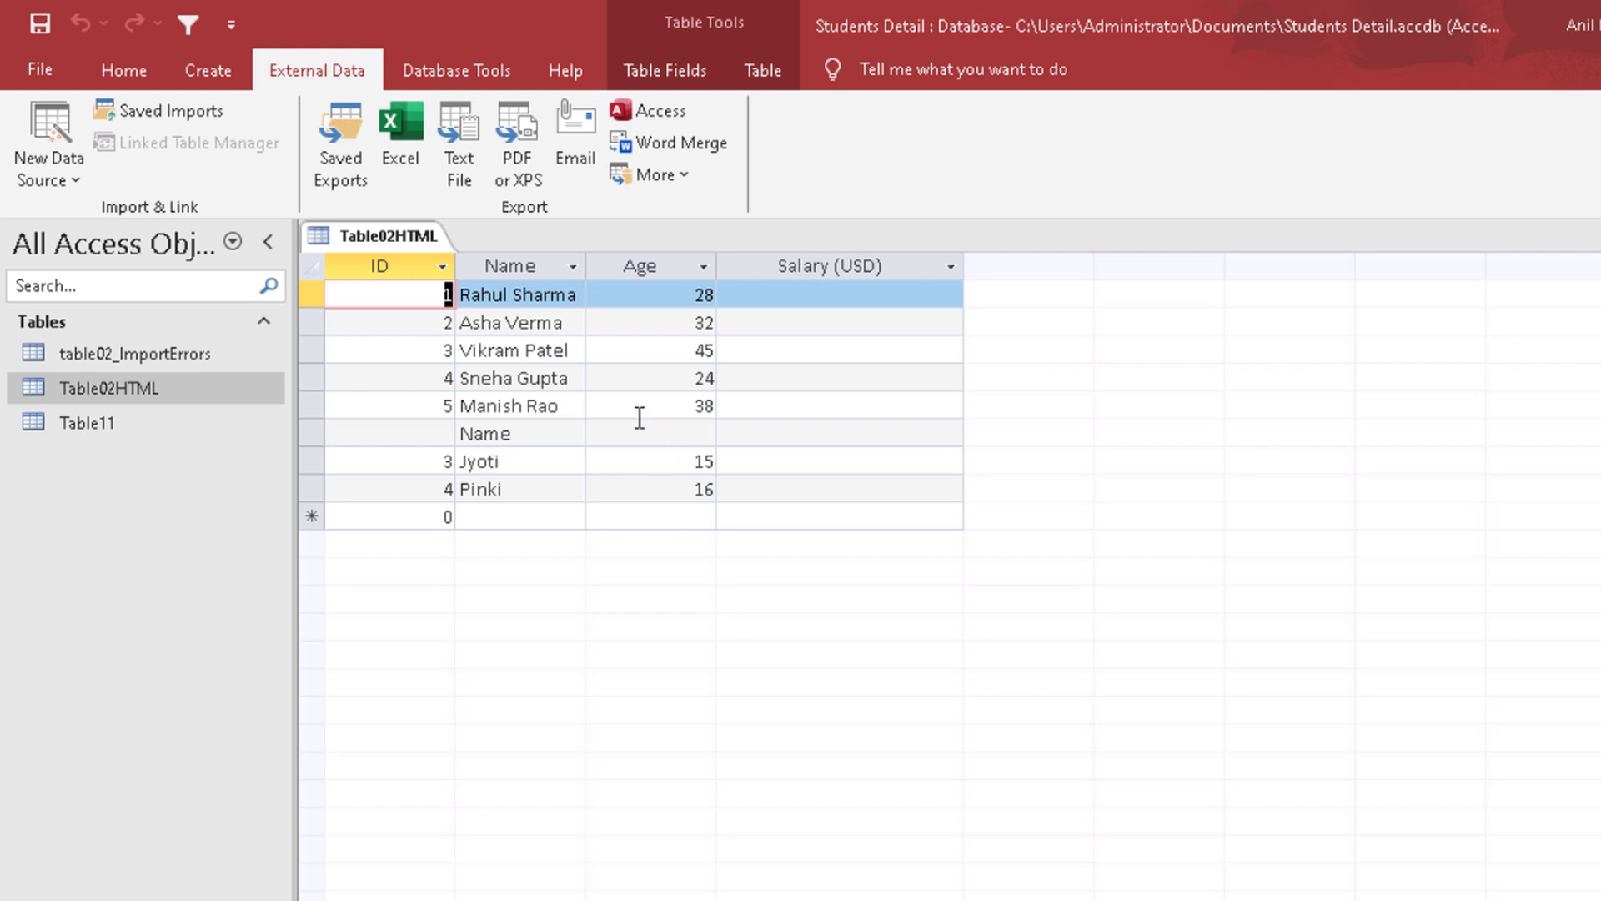
# Step: Delete the stray header record containing only Name from Table02HTML and confirm the deletion
pyautogui.click(398, 265)
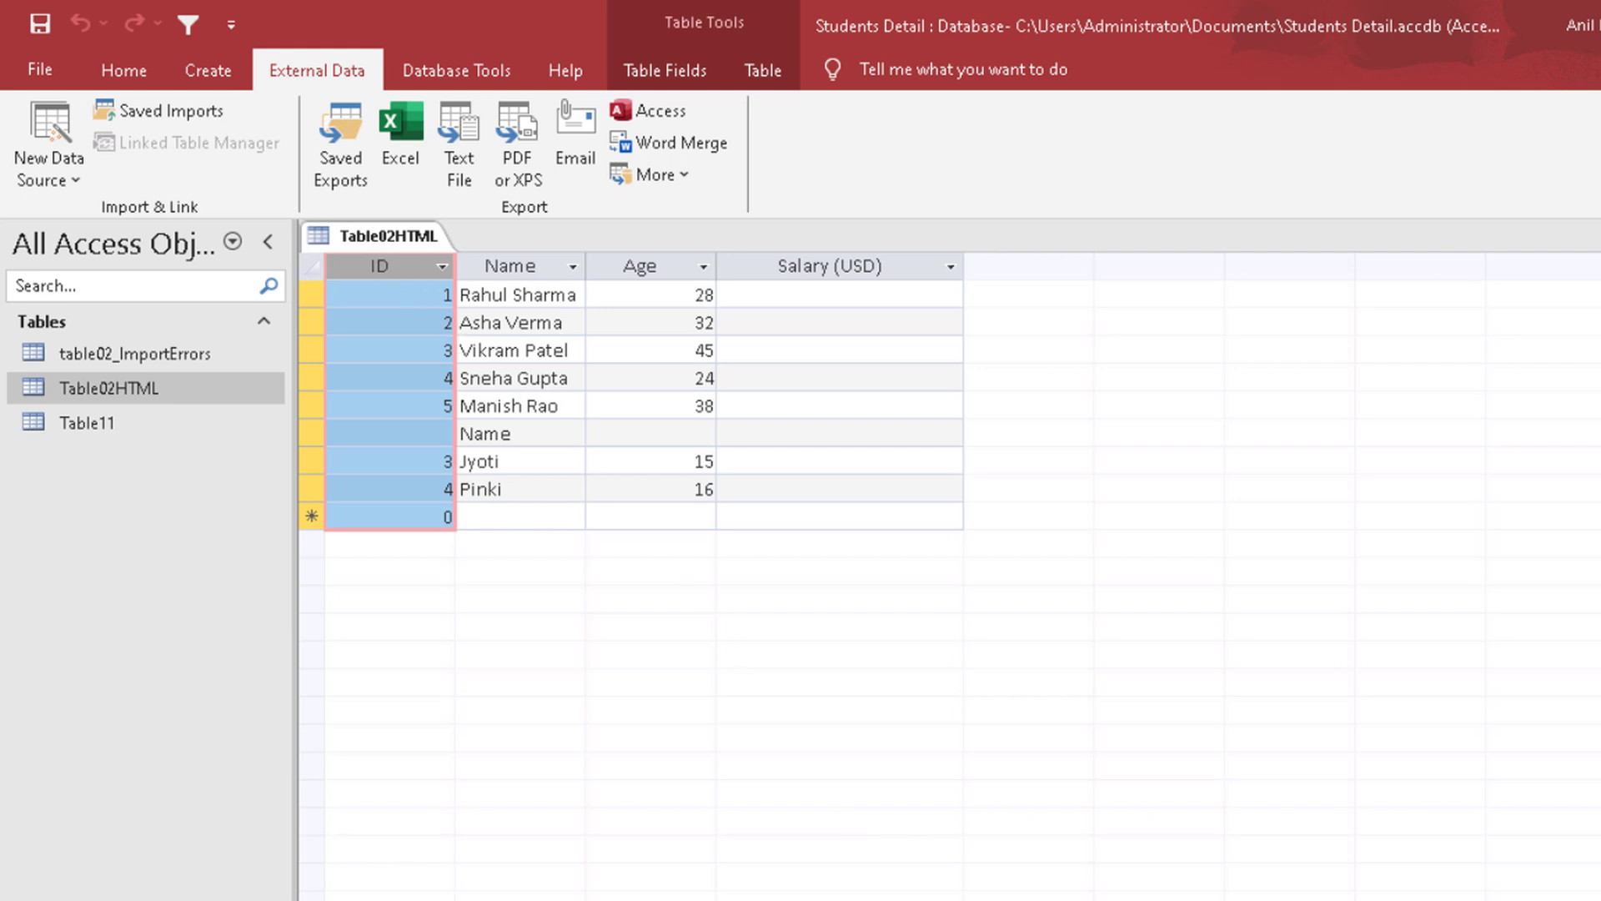
pyautogui.click(311, 433)
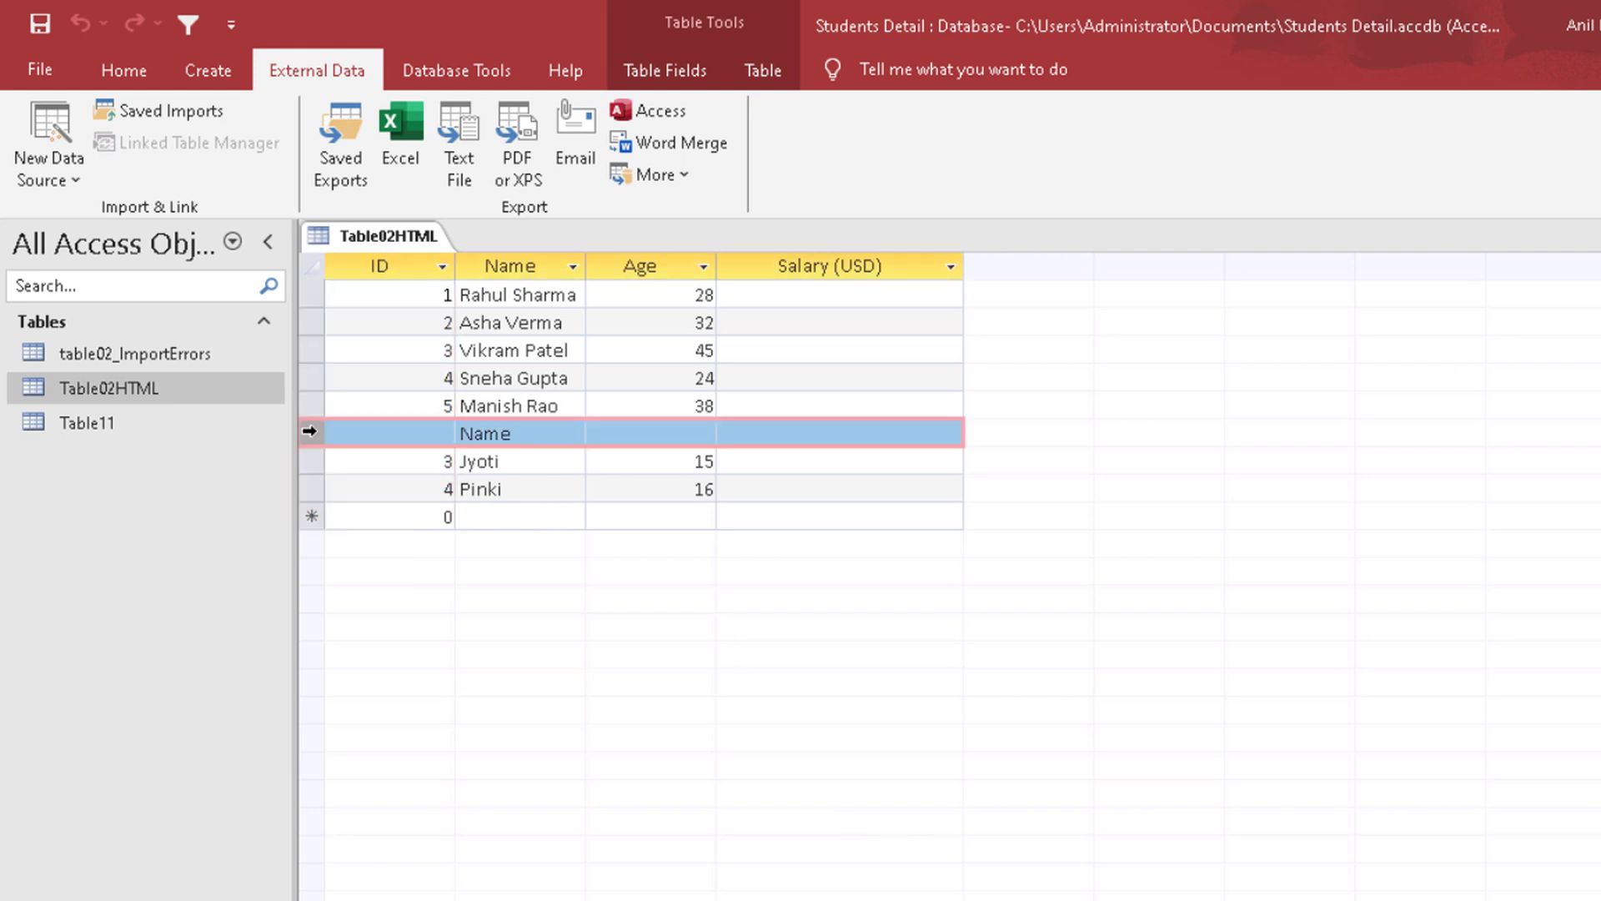
pyautogui.rightClick(311, 433)
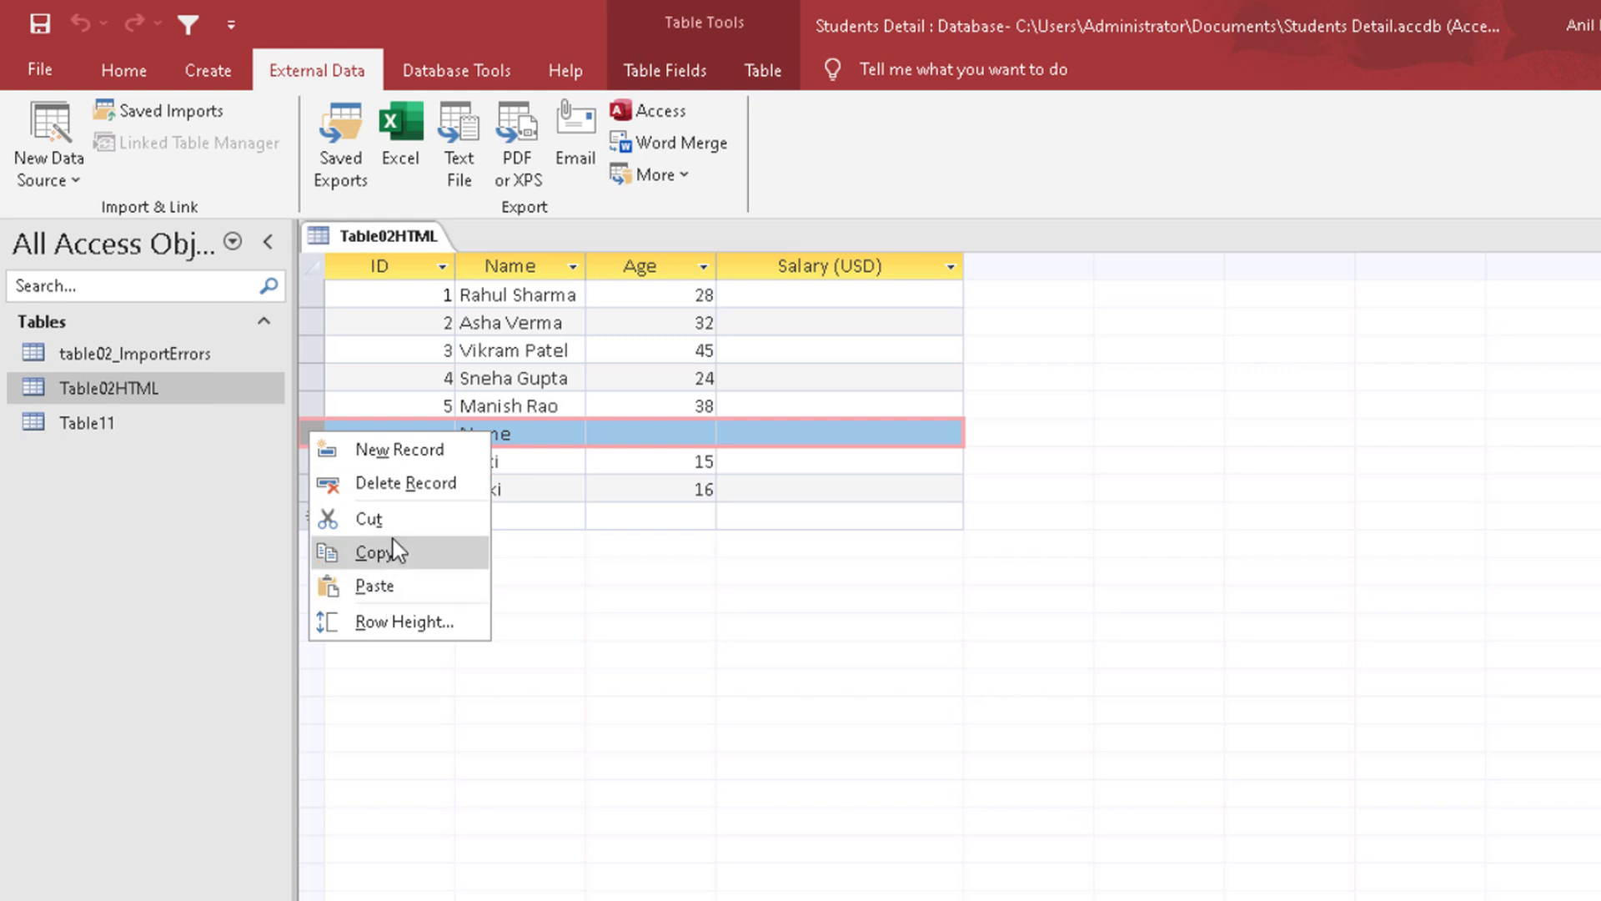
pyautogui.click(400, 486)
pyautogui.click(905, 613)
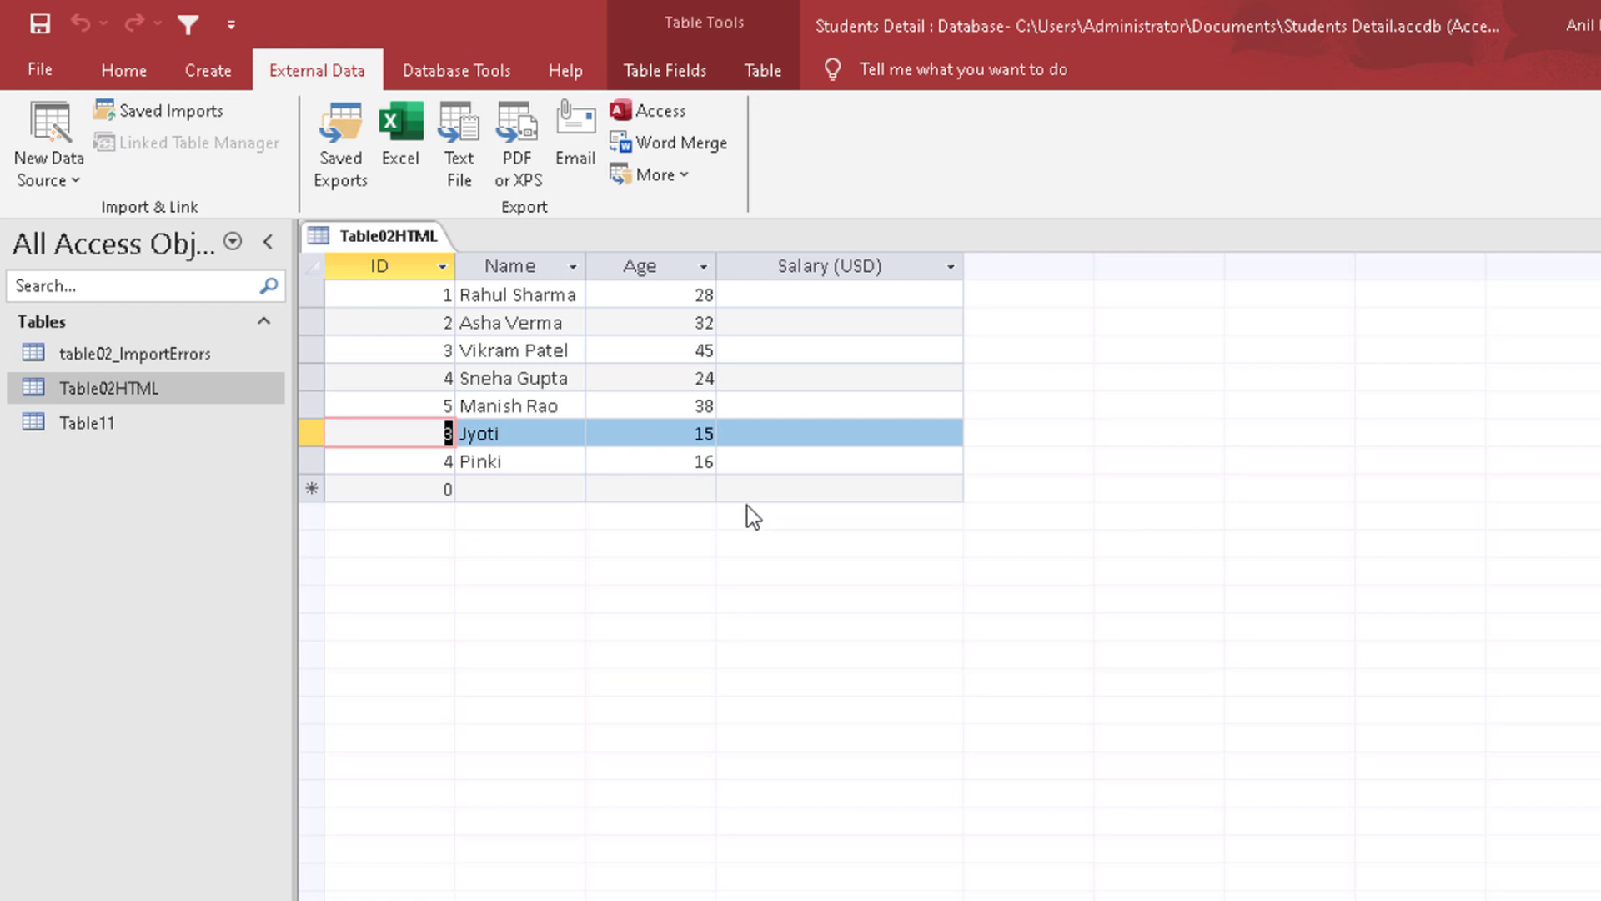
pyautogui.click(37, 180)
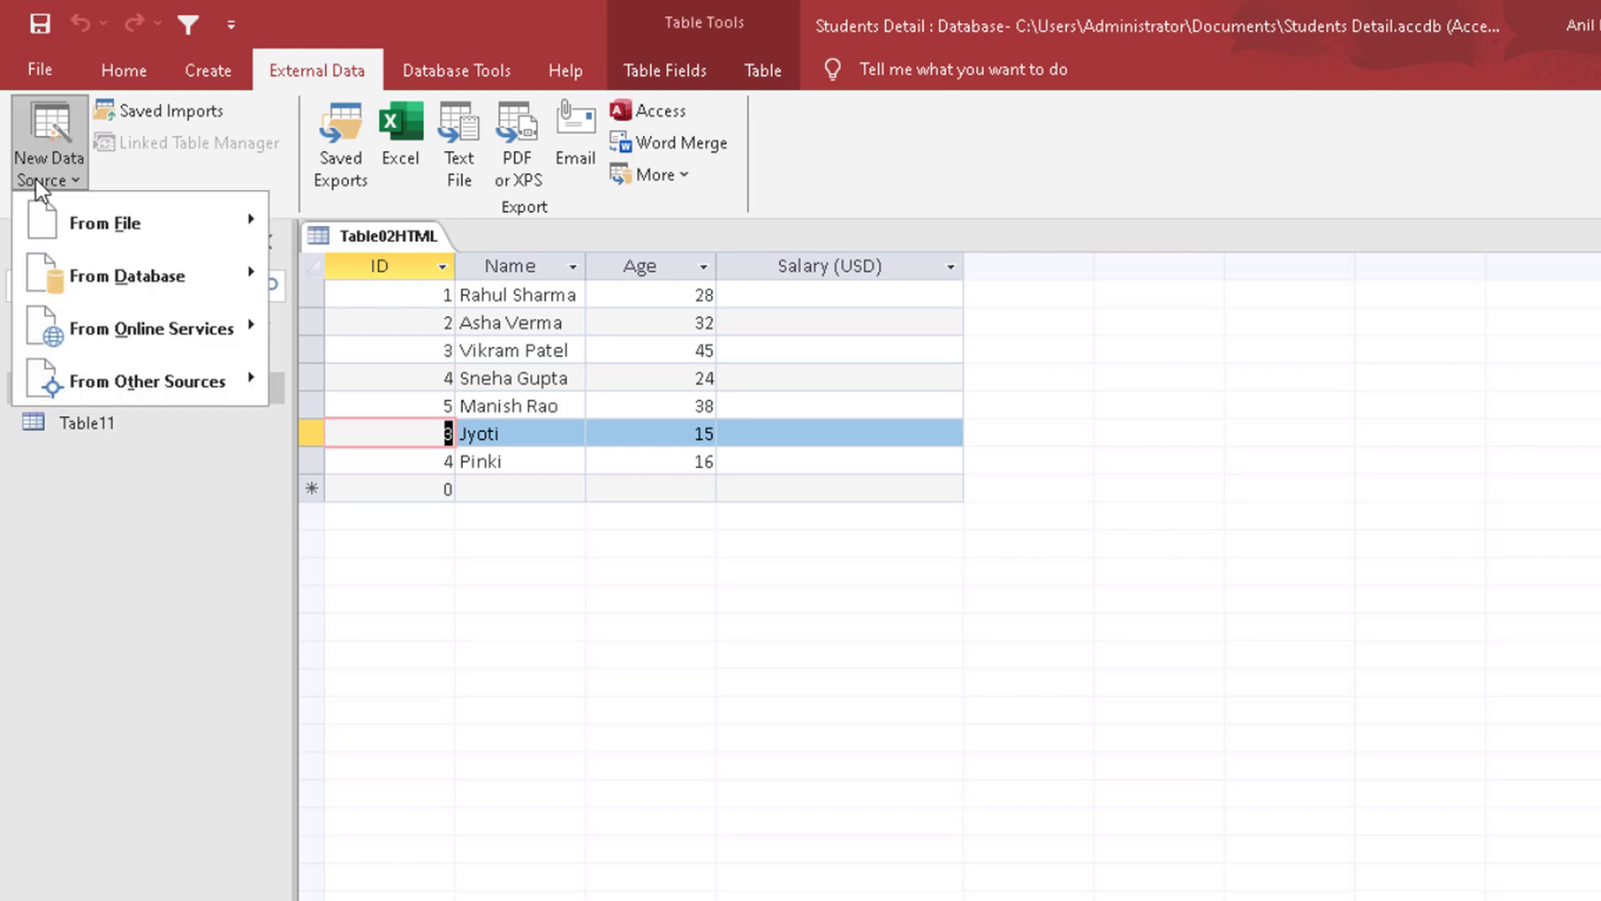
pyautogui.moveTo(100, 224)
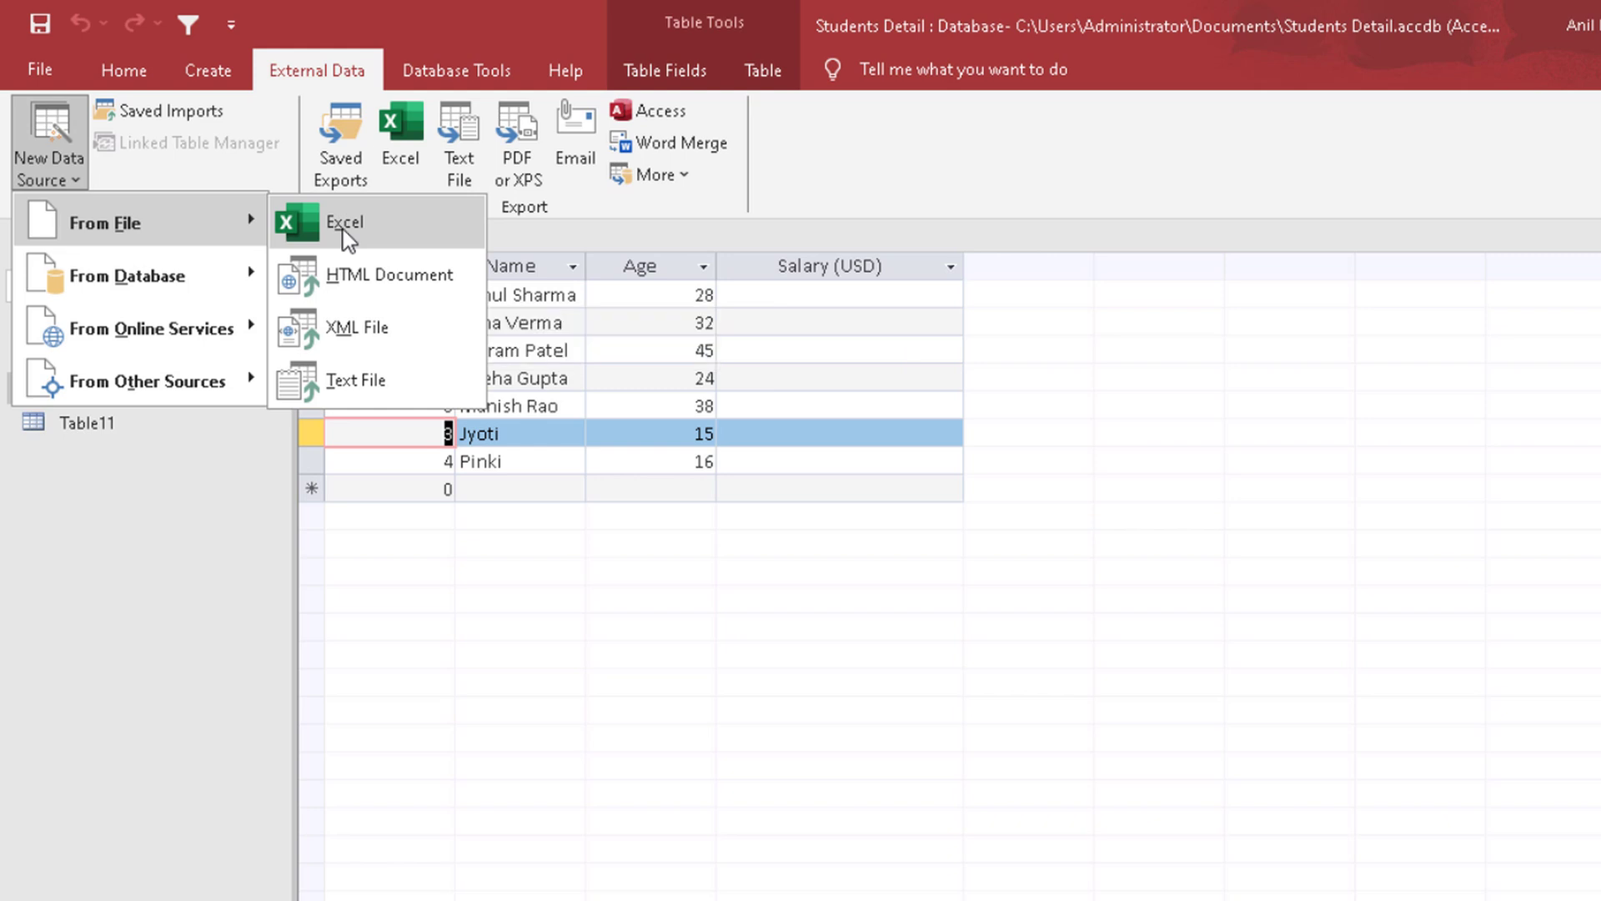
pyautogui.click(1027, 233)
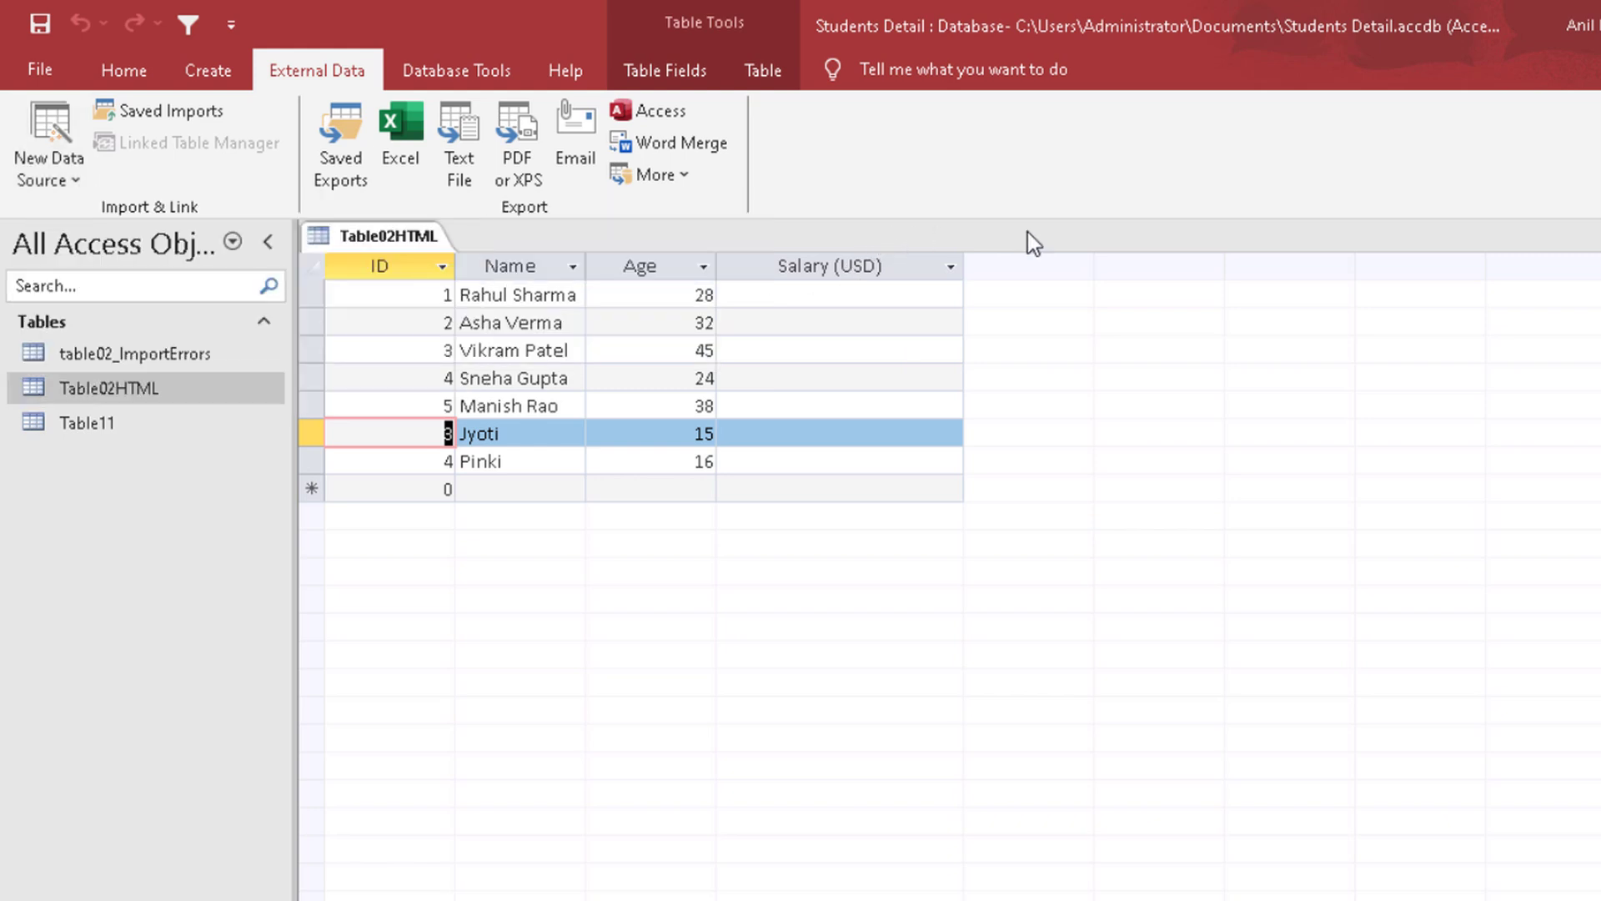
# Step: Close Table02HTML and start linking to the Excel workbook Table1.xlsx in the Import Export folder by creating a linked table
pyautogui.click(1599, 236)
pyautogui.click(67, 167)
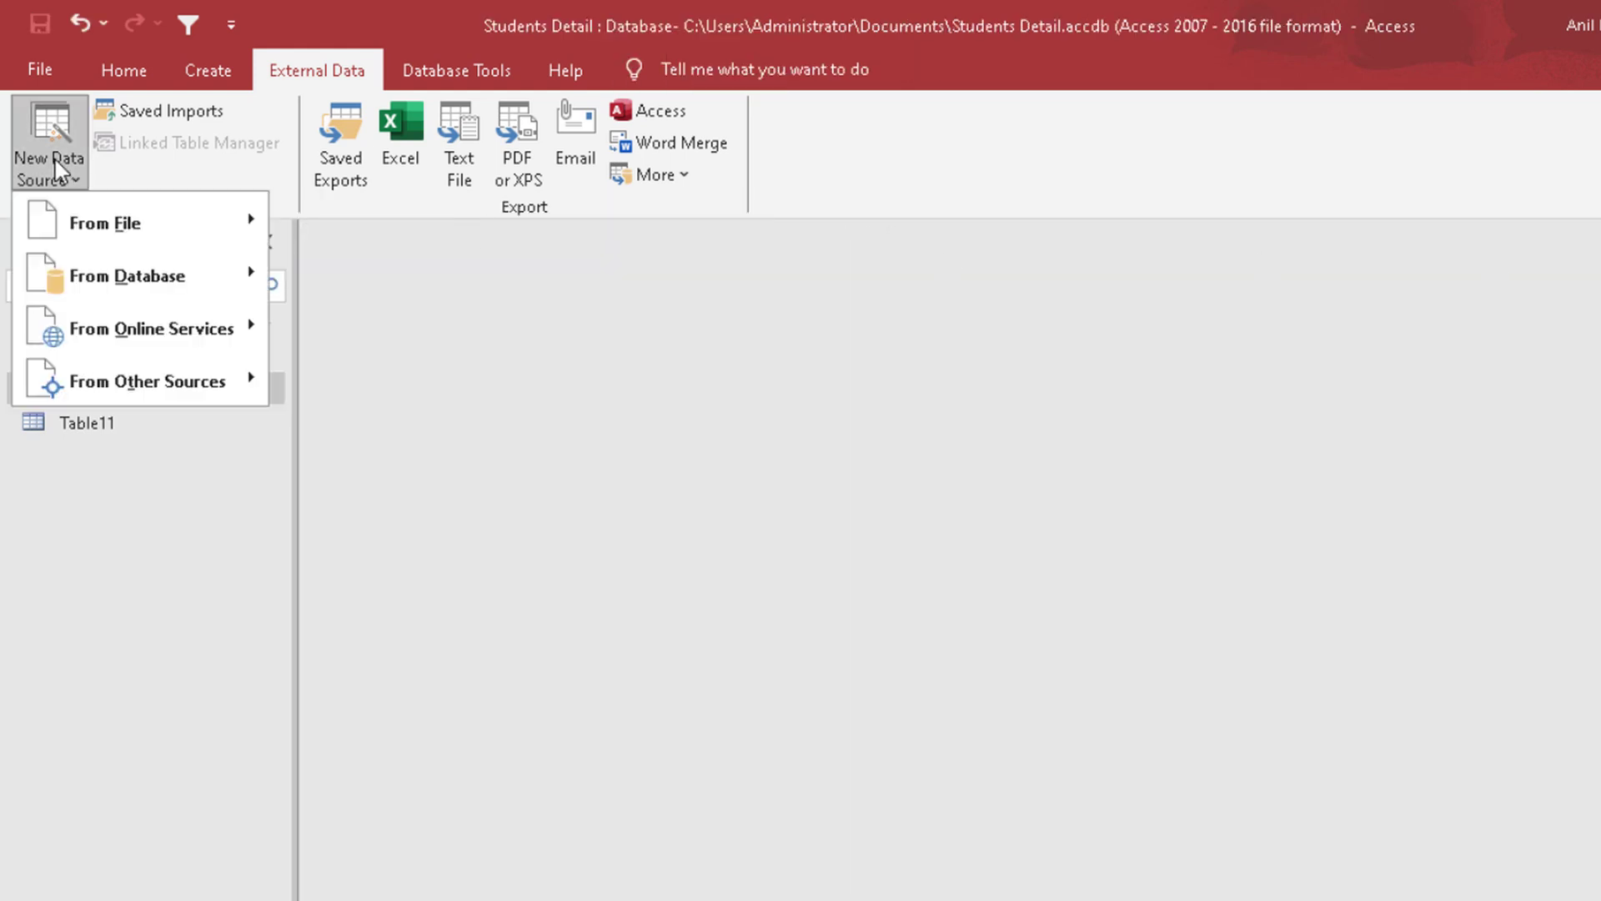
pyautogui.moveTo(92, 219)
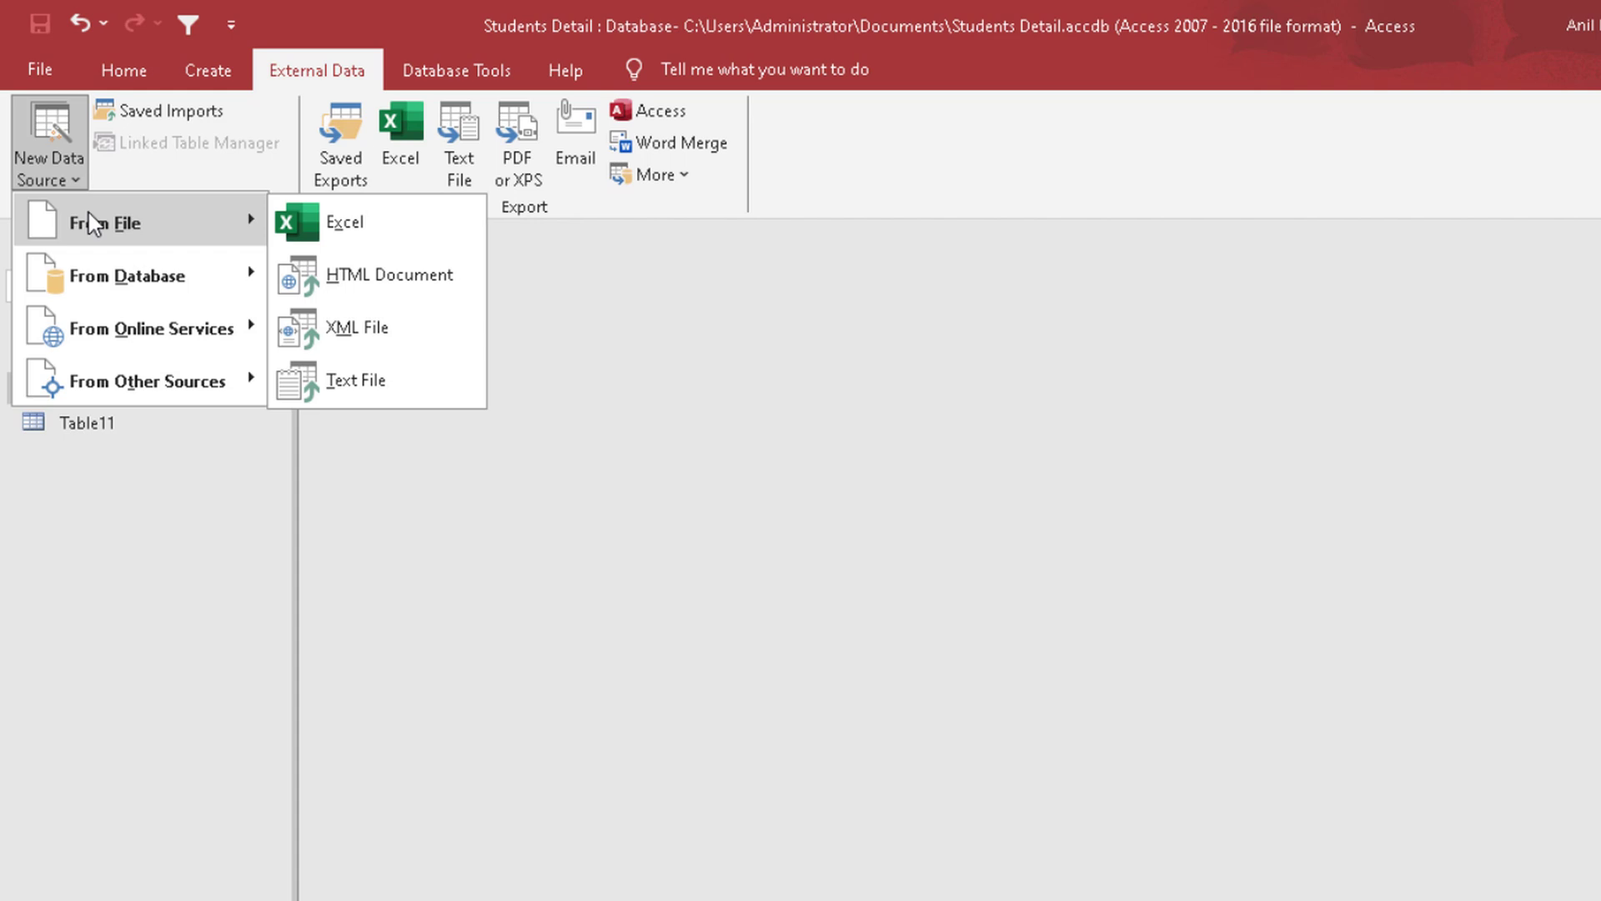
pyautogui.click(342, 222)
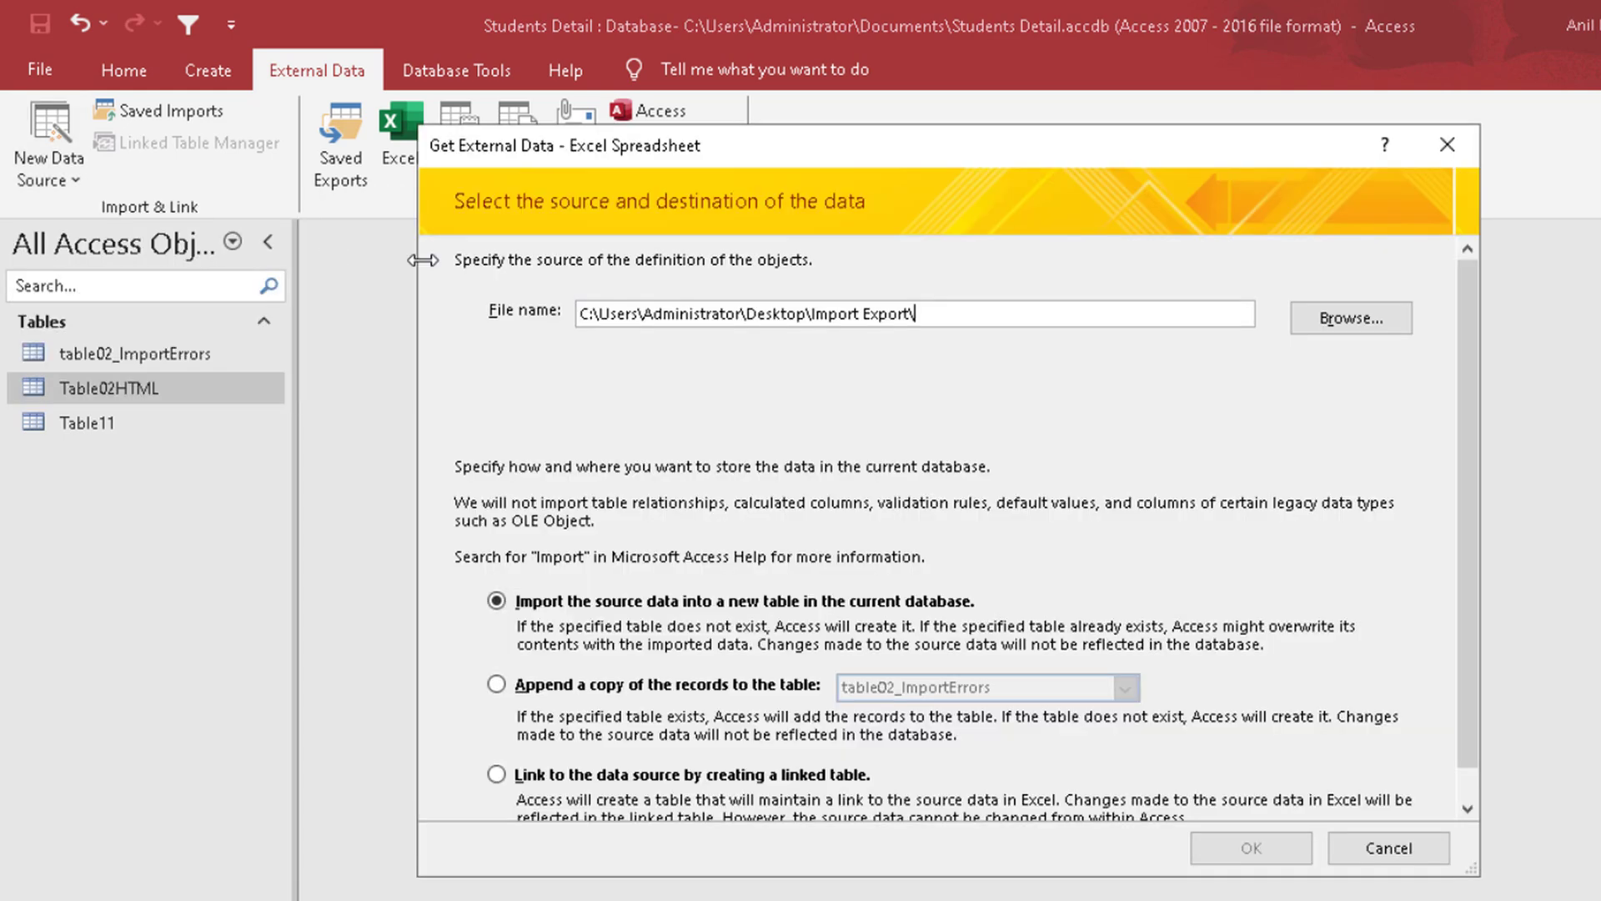
pyautogui.click(547, 783)
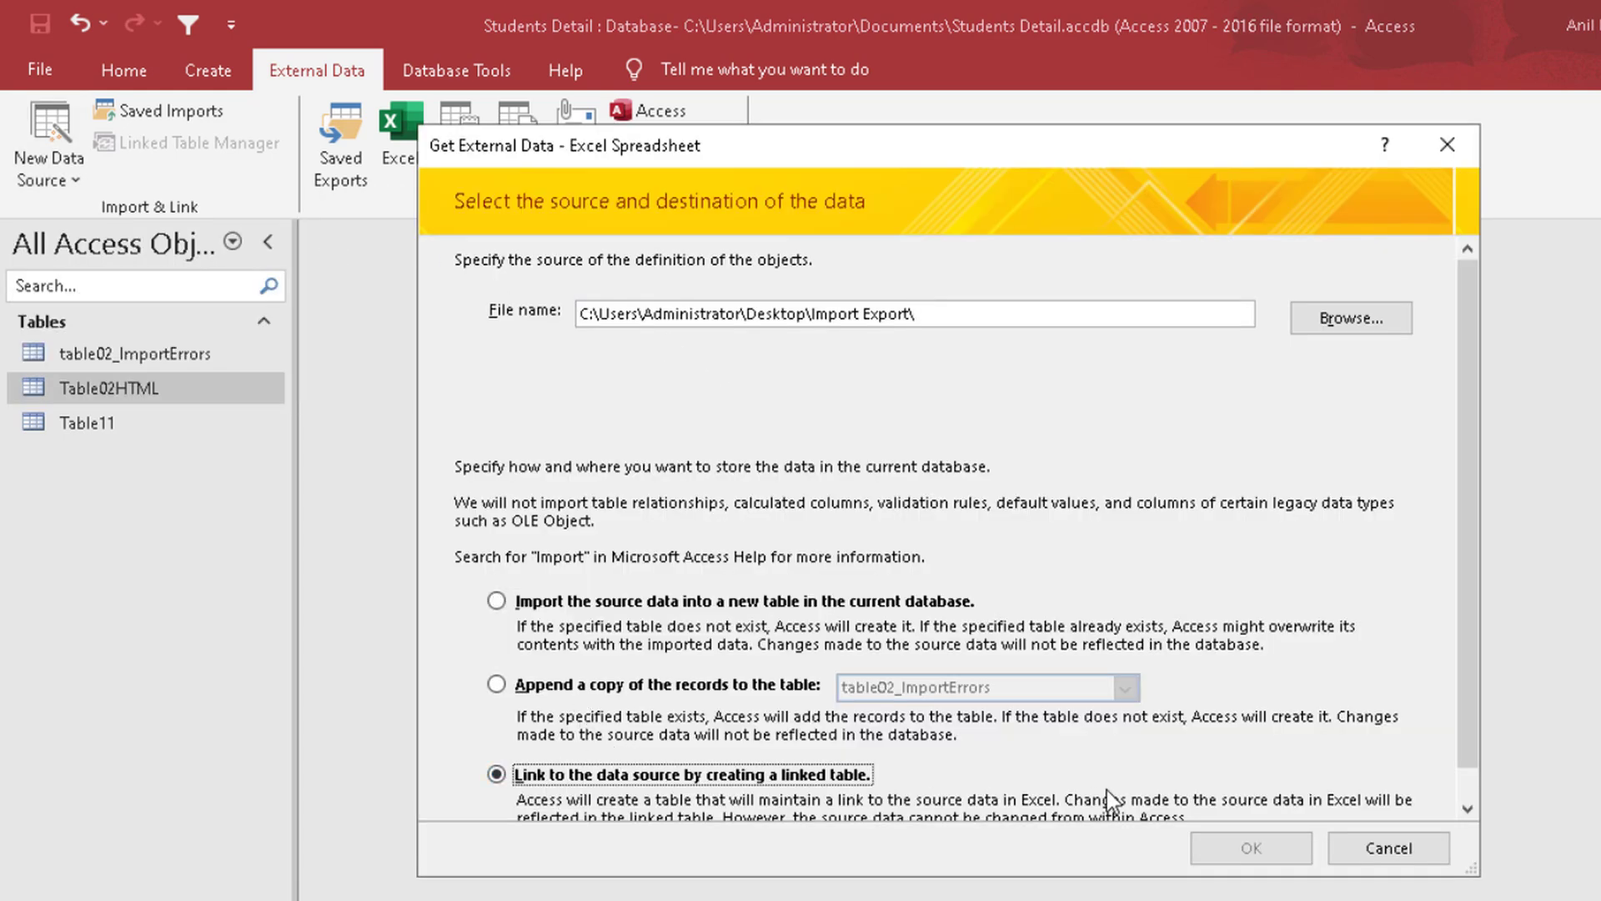
pyautogui.click(1343, 318)
pyautogui.doubleClick(923, 366)
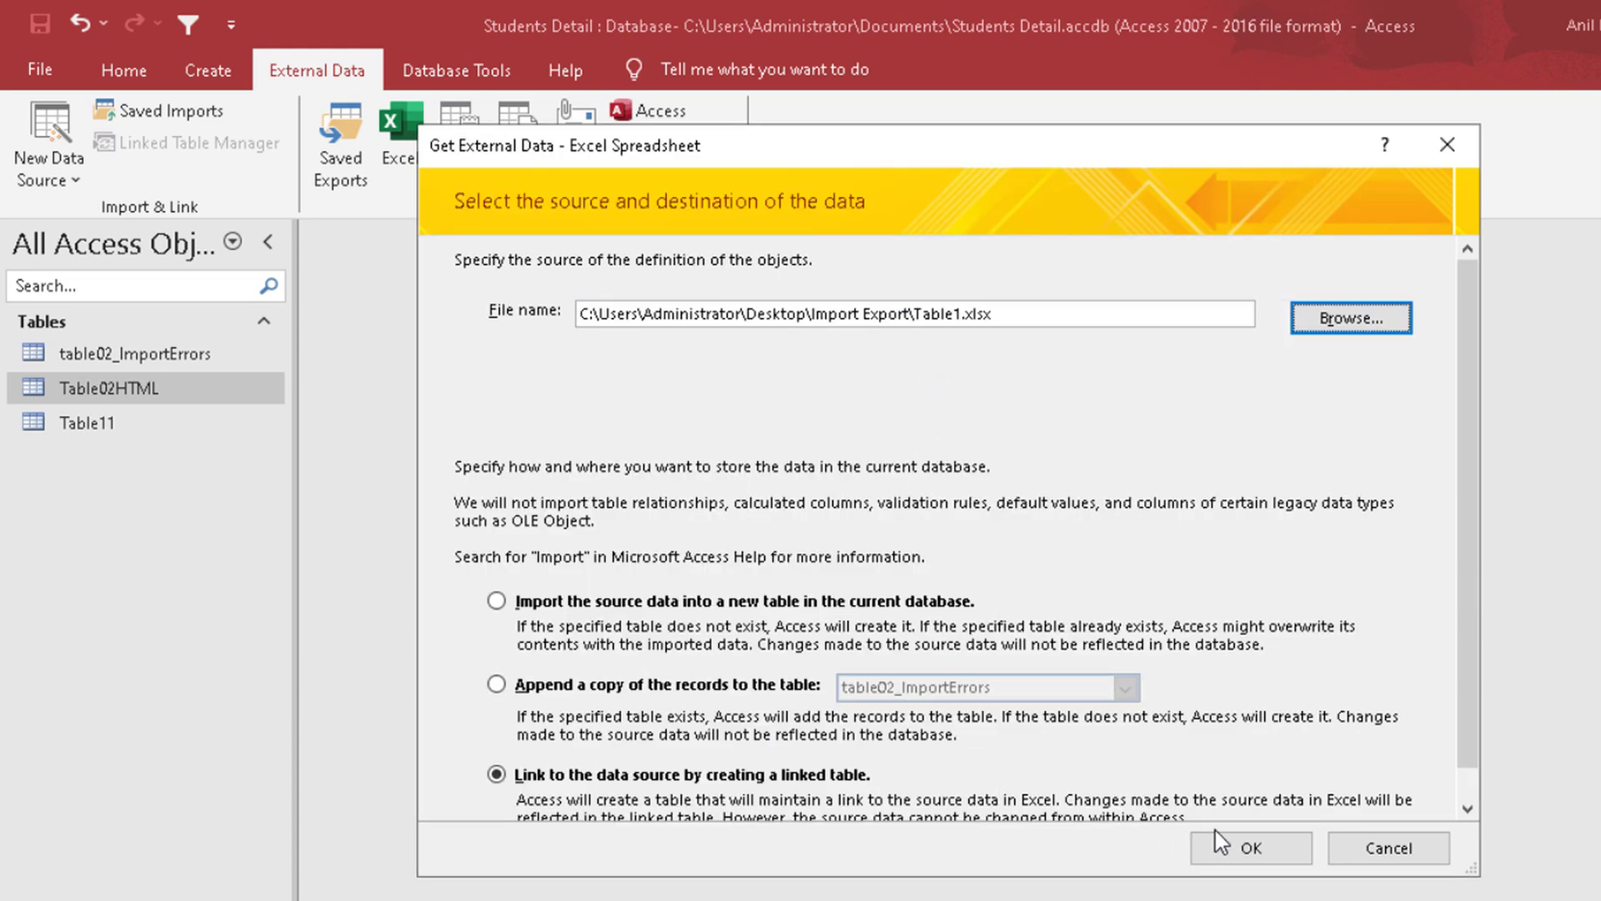
pyautogui.click(1248, 848)
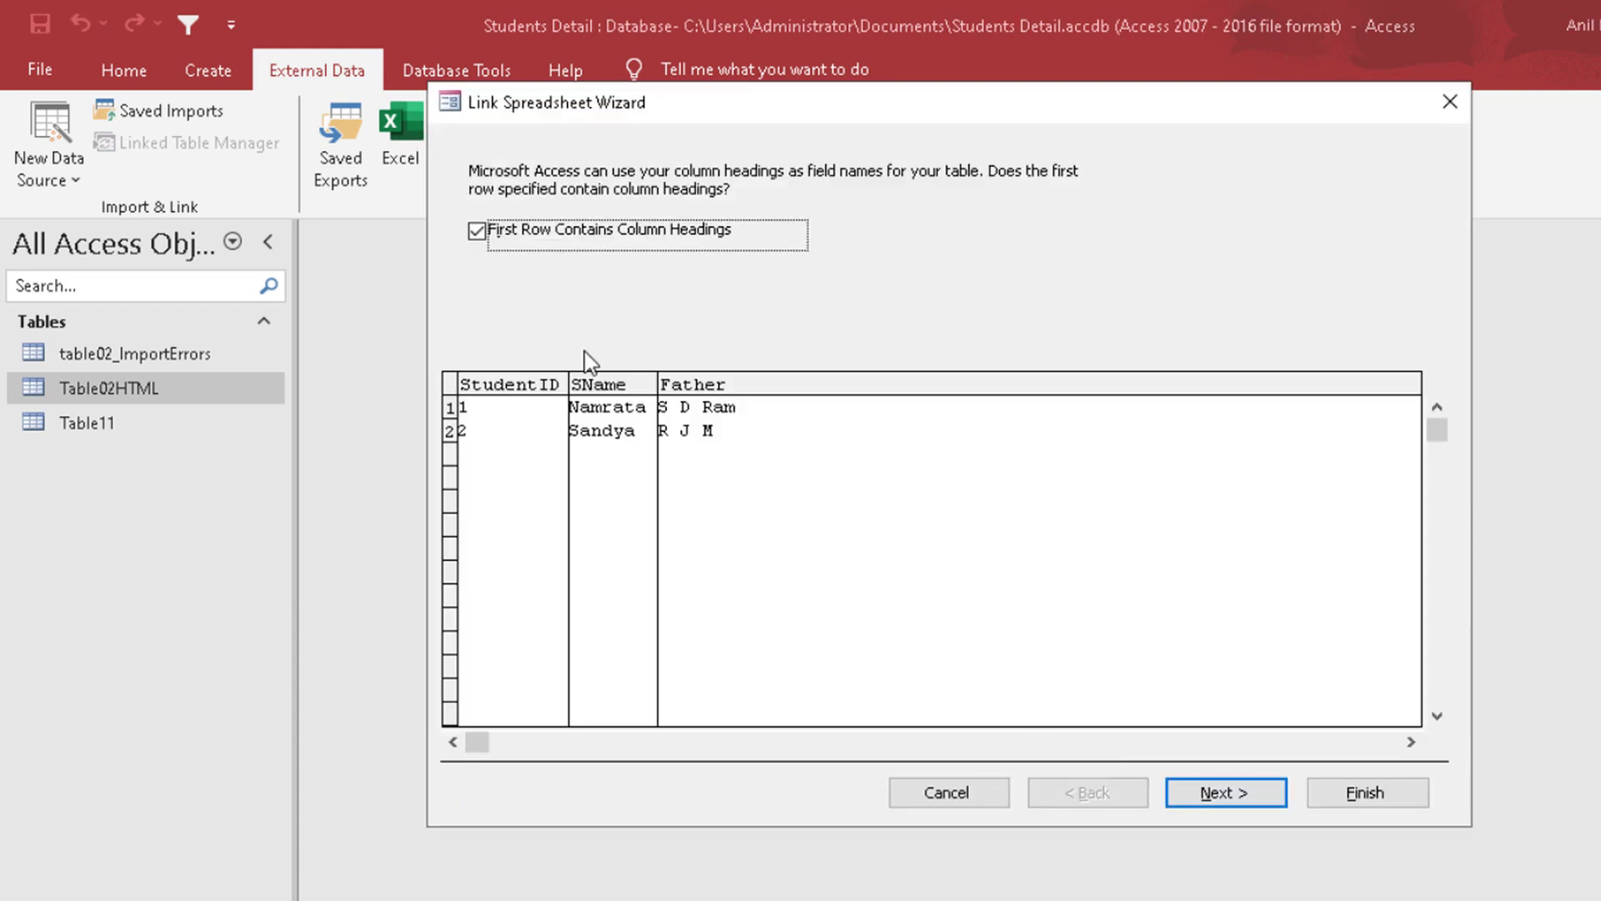
# Step: Use the first row as column headings, finish the linked table as Table1, and open it
pyautogui.click(1226, 792)
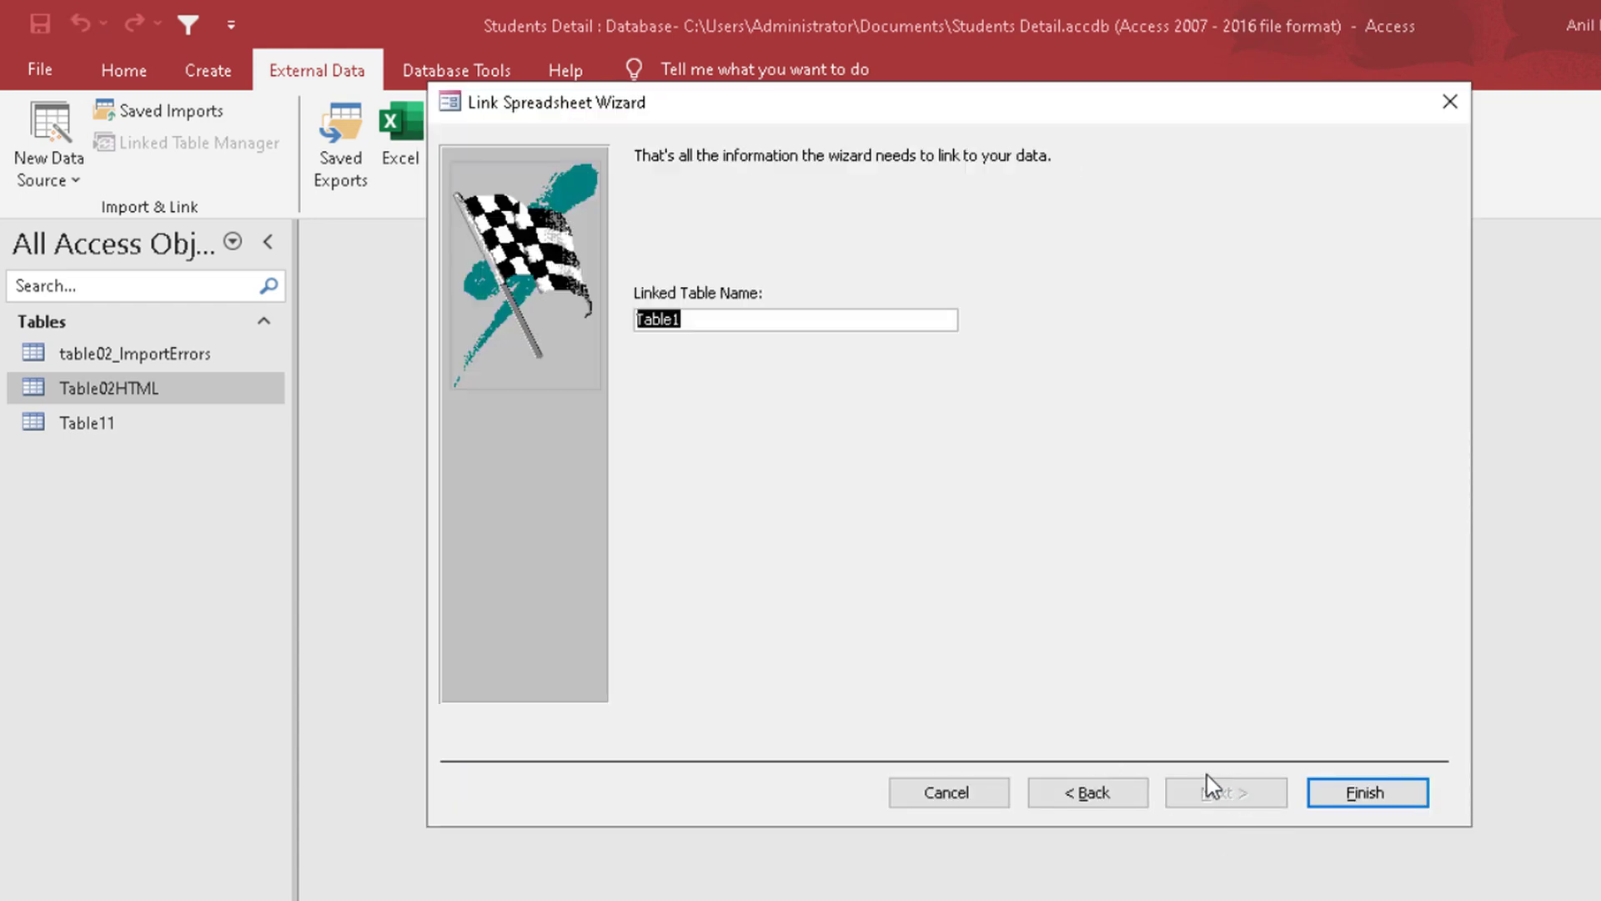
pyautogui.click(1352, 792)
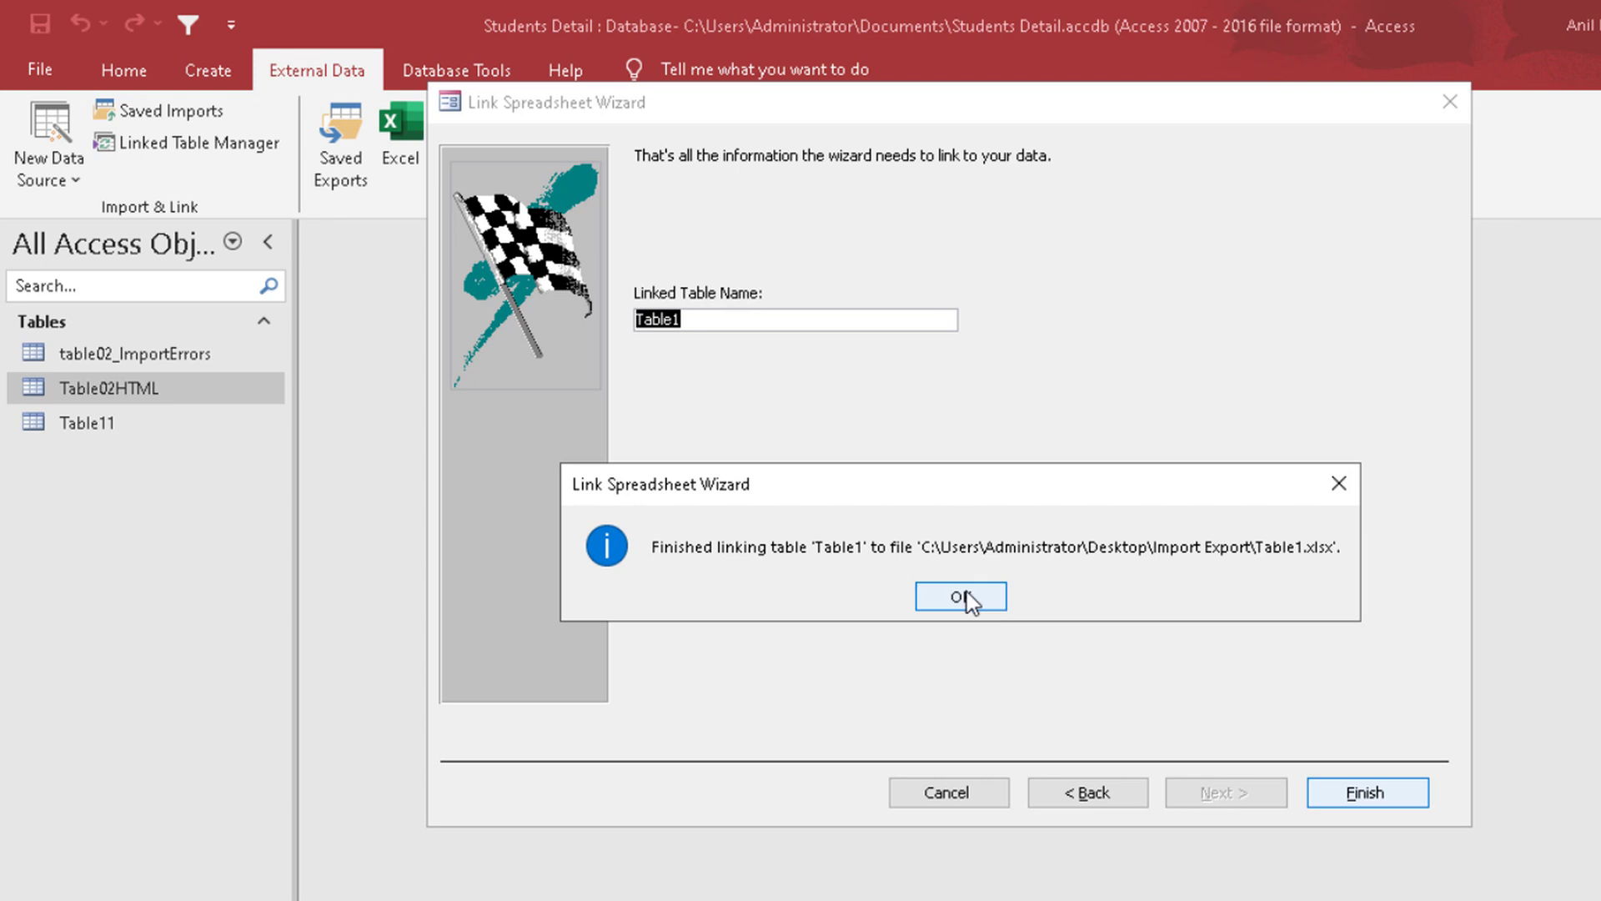
pyautogui.press('Return')
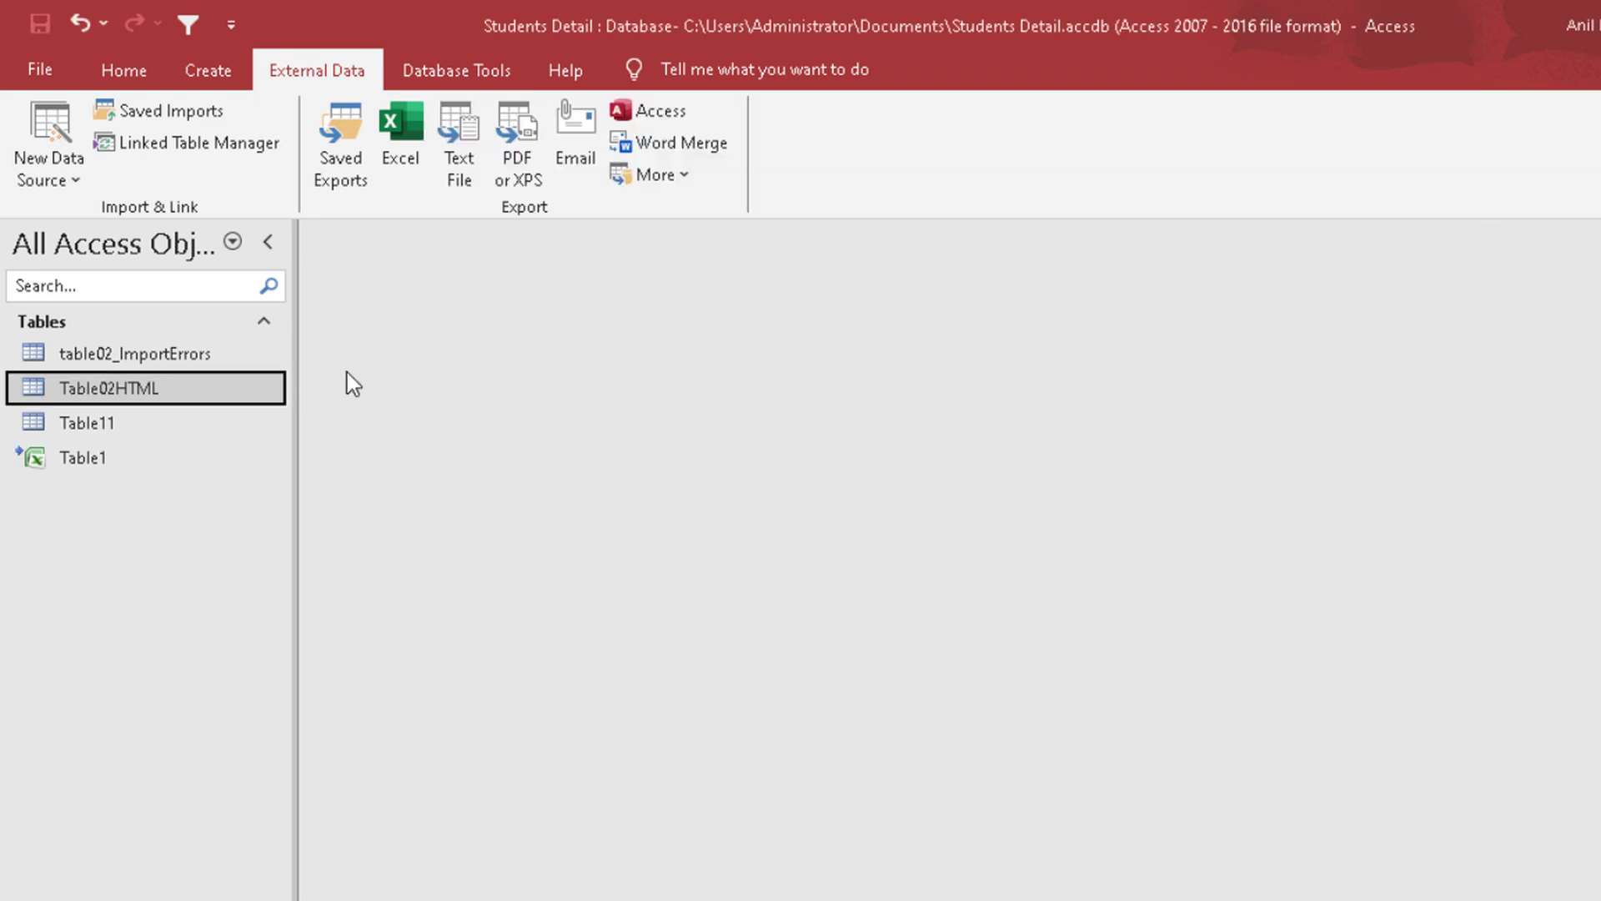
pyautogui.click(125, 459)
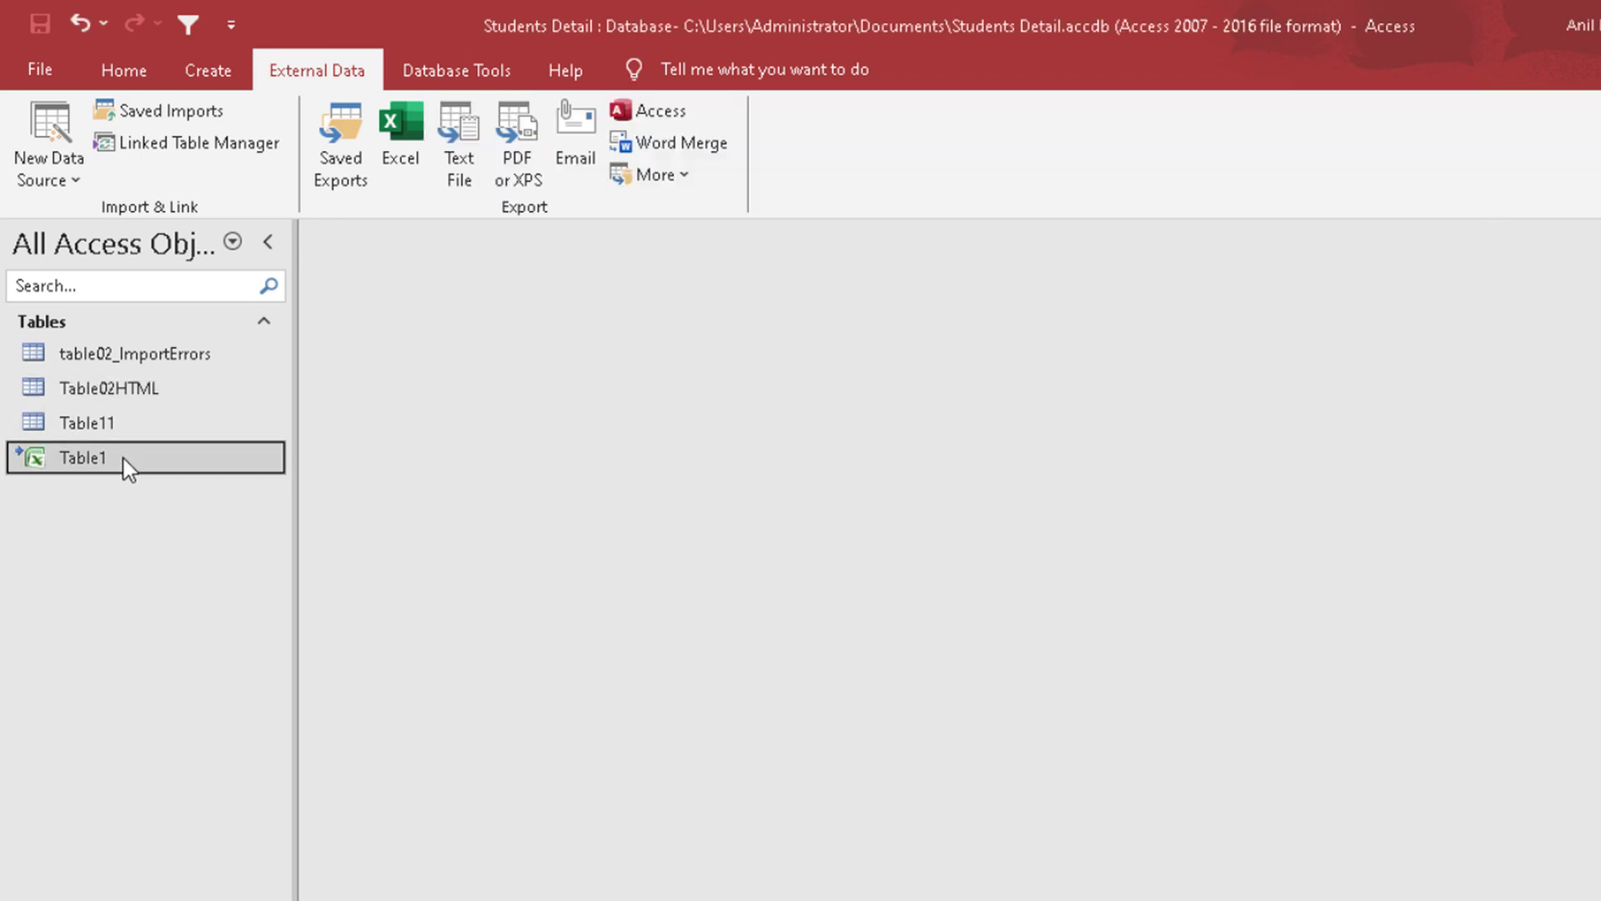
pyautogui.doubleClick(123, 459)
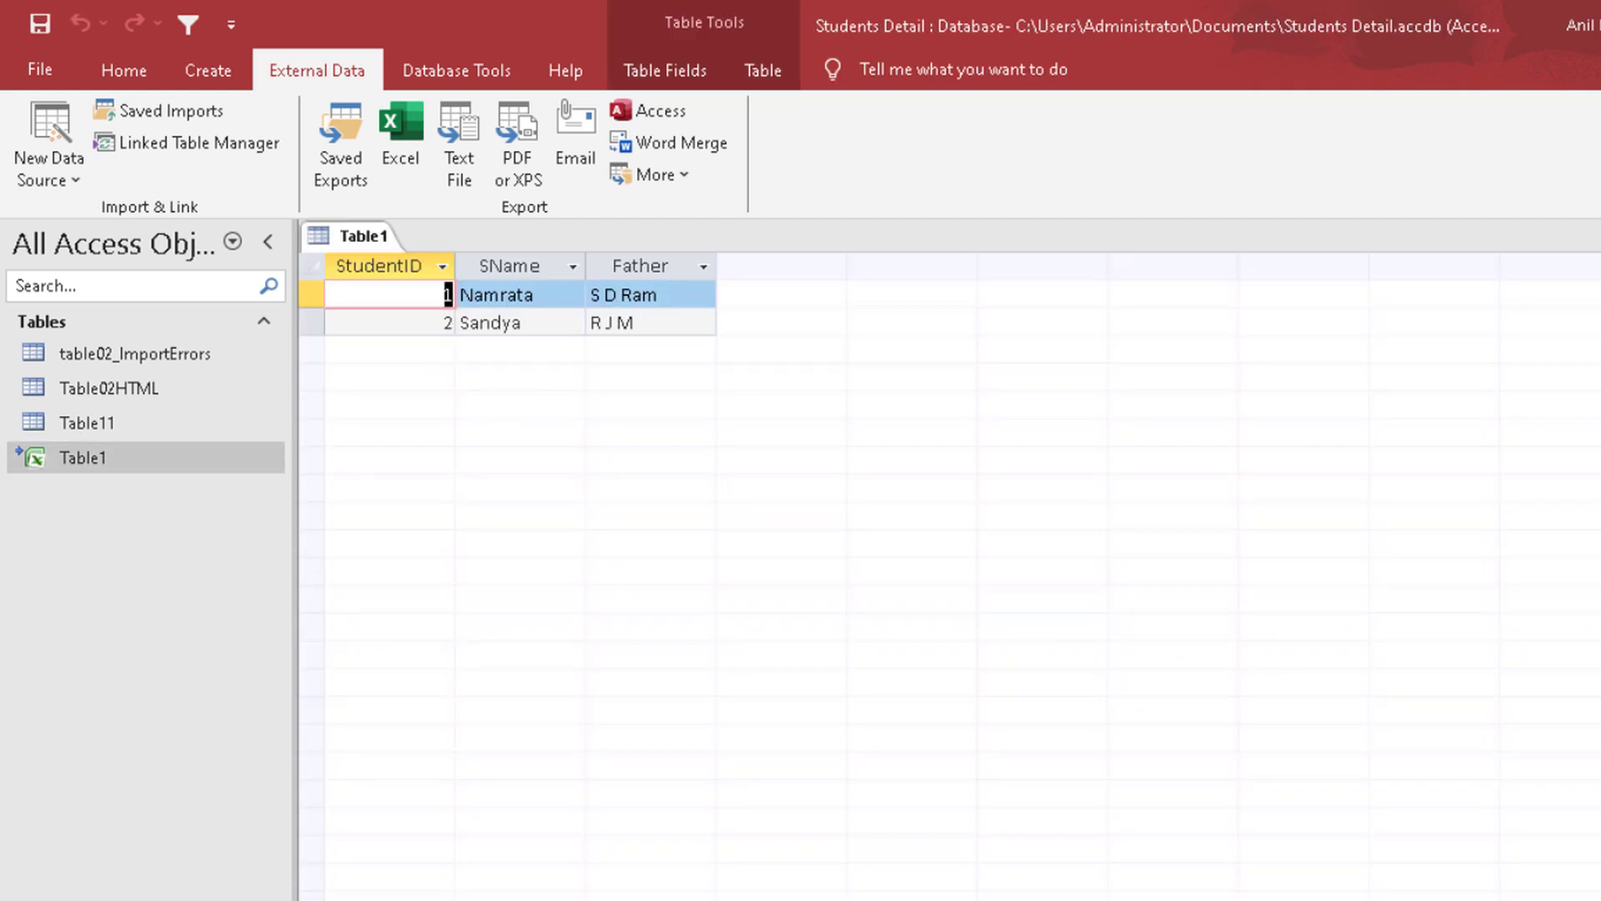
# Step: Close the linked table, enter three student records with StudentID 1 to 3 in Excel's Table1 workbook, and save and close it
pyautogui.hotkey('ctrl', 'w')
pyautogui.press('super+d')
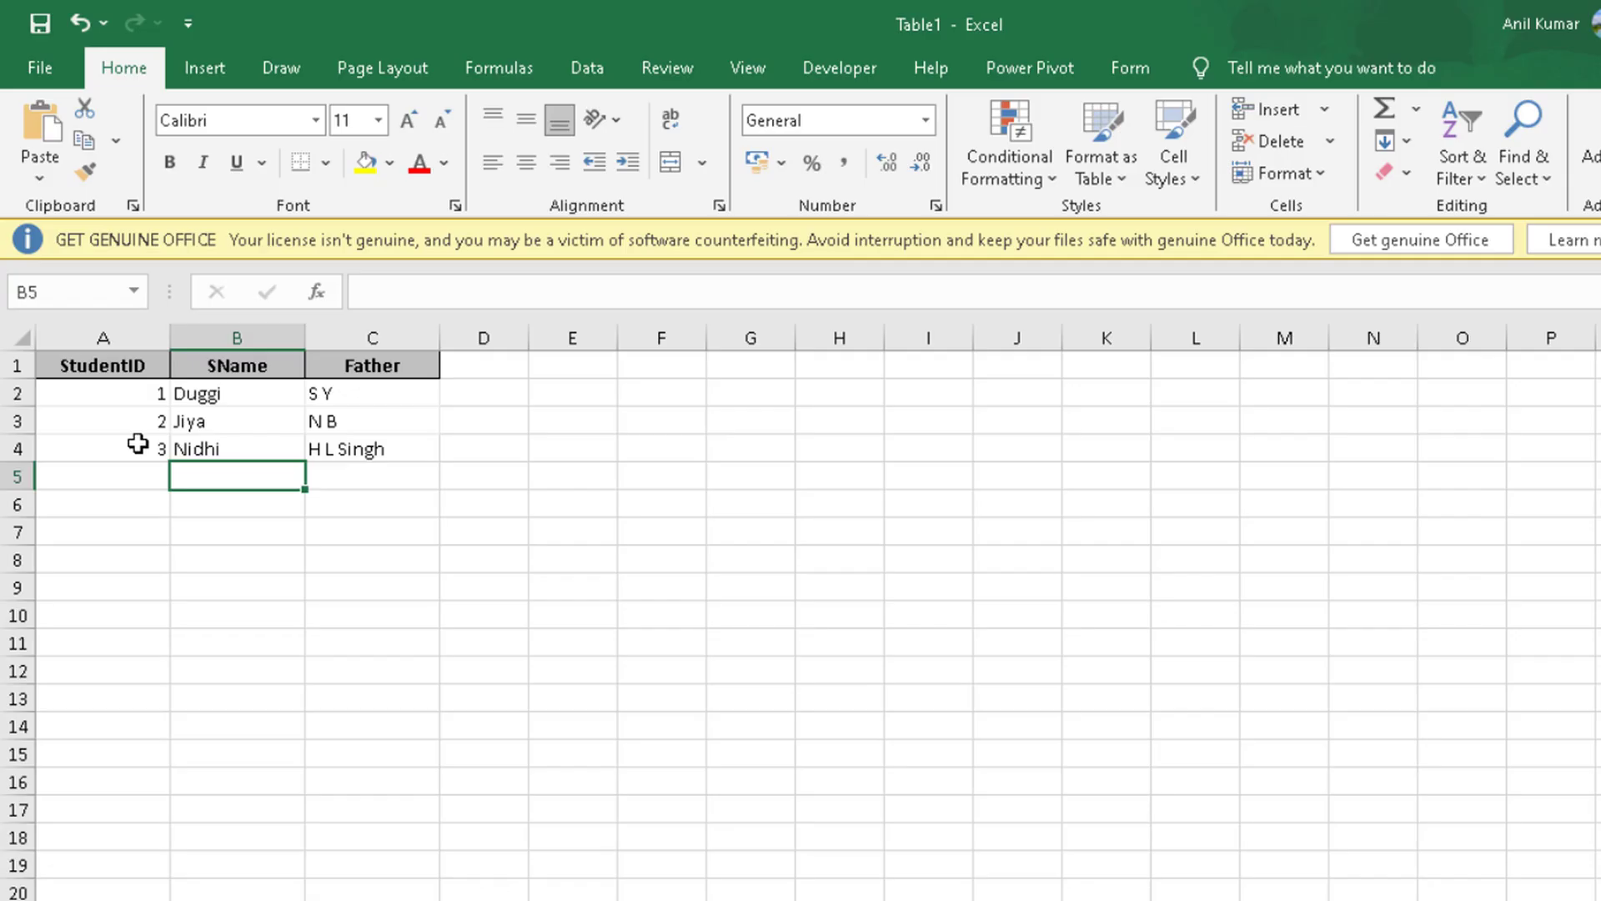
pyautogui.hotkey('ctrl', 'w')
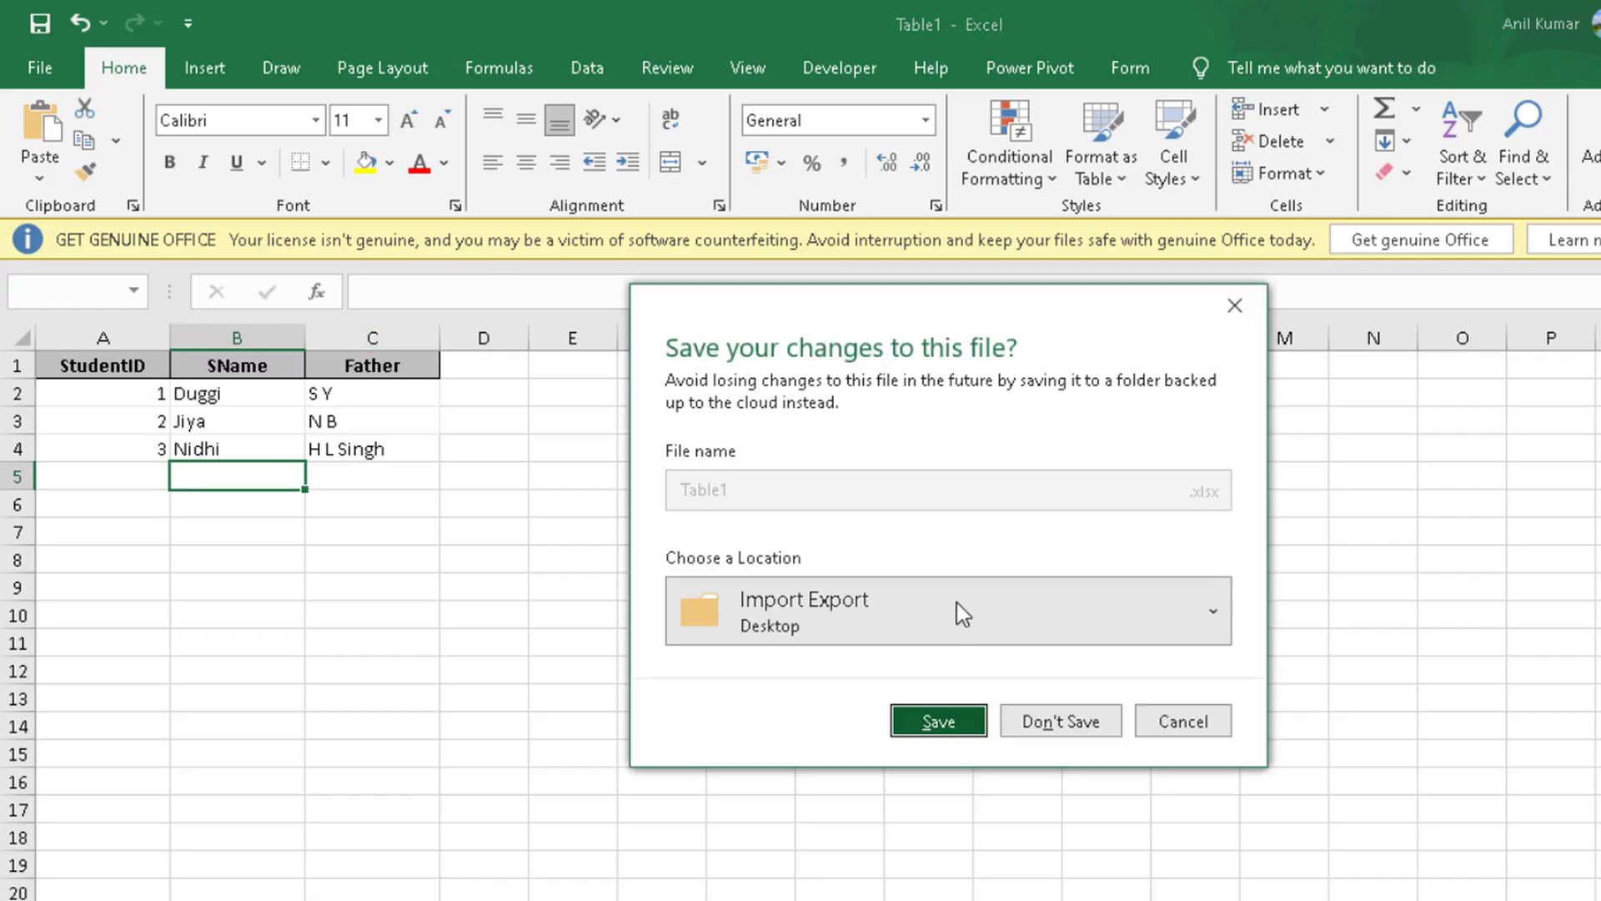
pyautogui.click(937, 722)
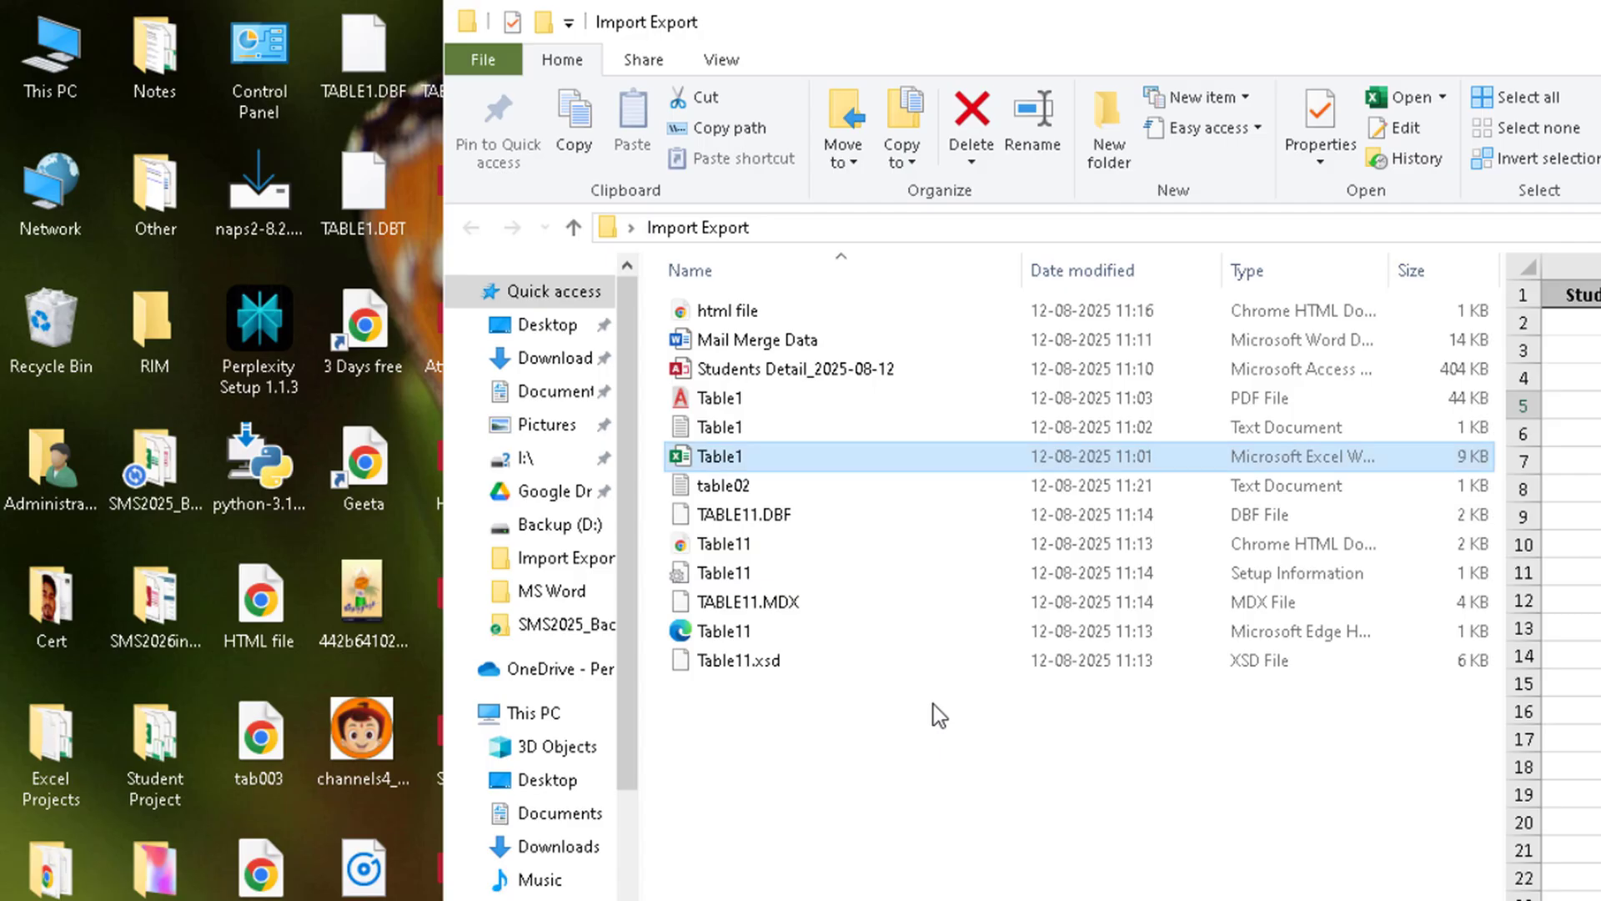
# Step: Return to Access and open the linked table Table1 to view the workbook's updated records
pyautogui.doubleClick(735, 456)
pyautogui.hotkey('alt', 'F4')
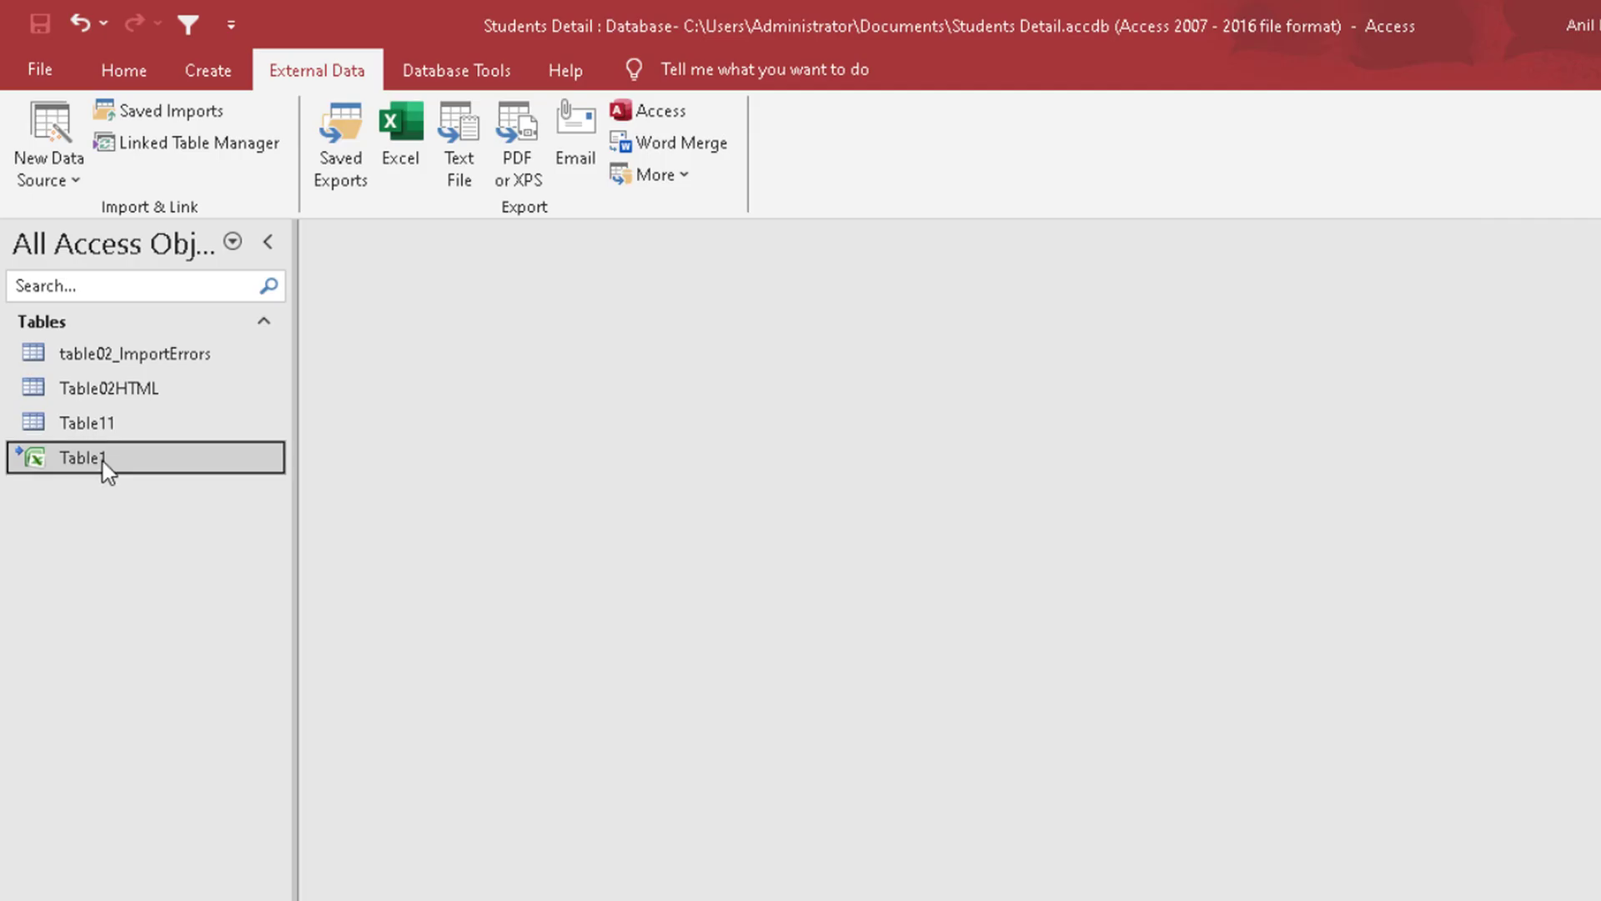
pyautogui.doubleClick(112, 471)
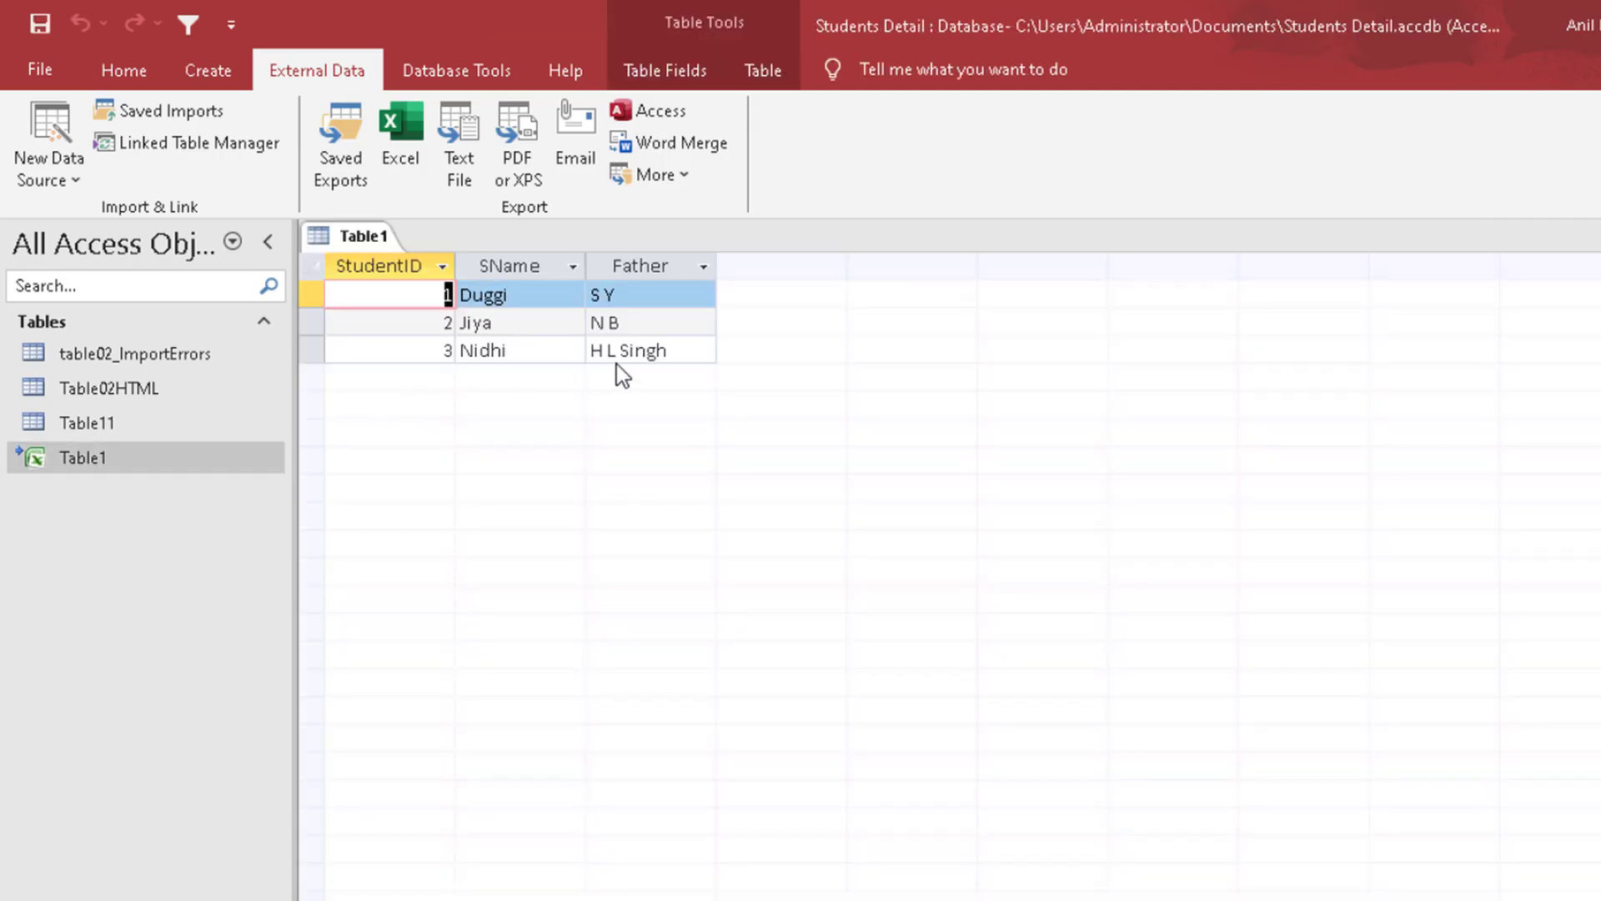